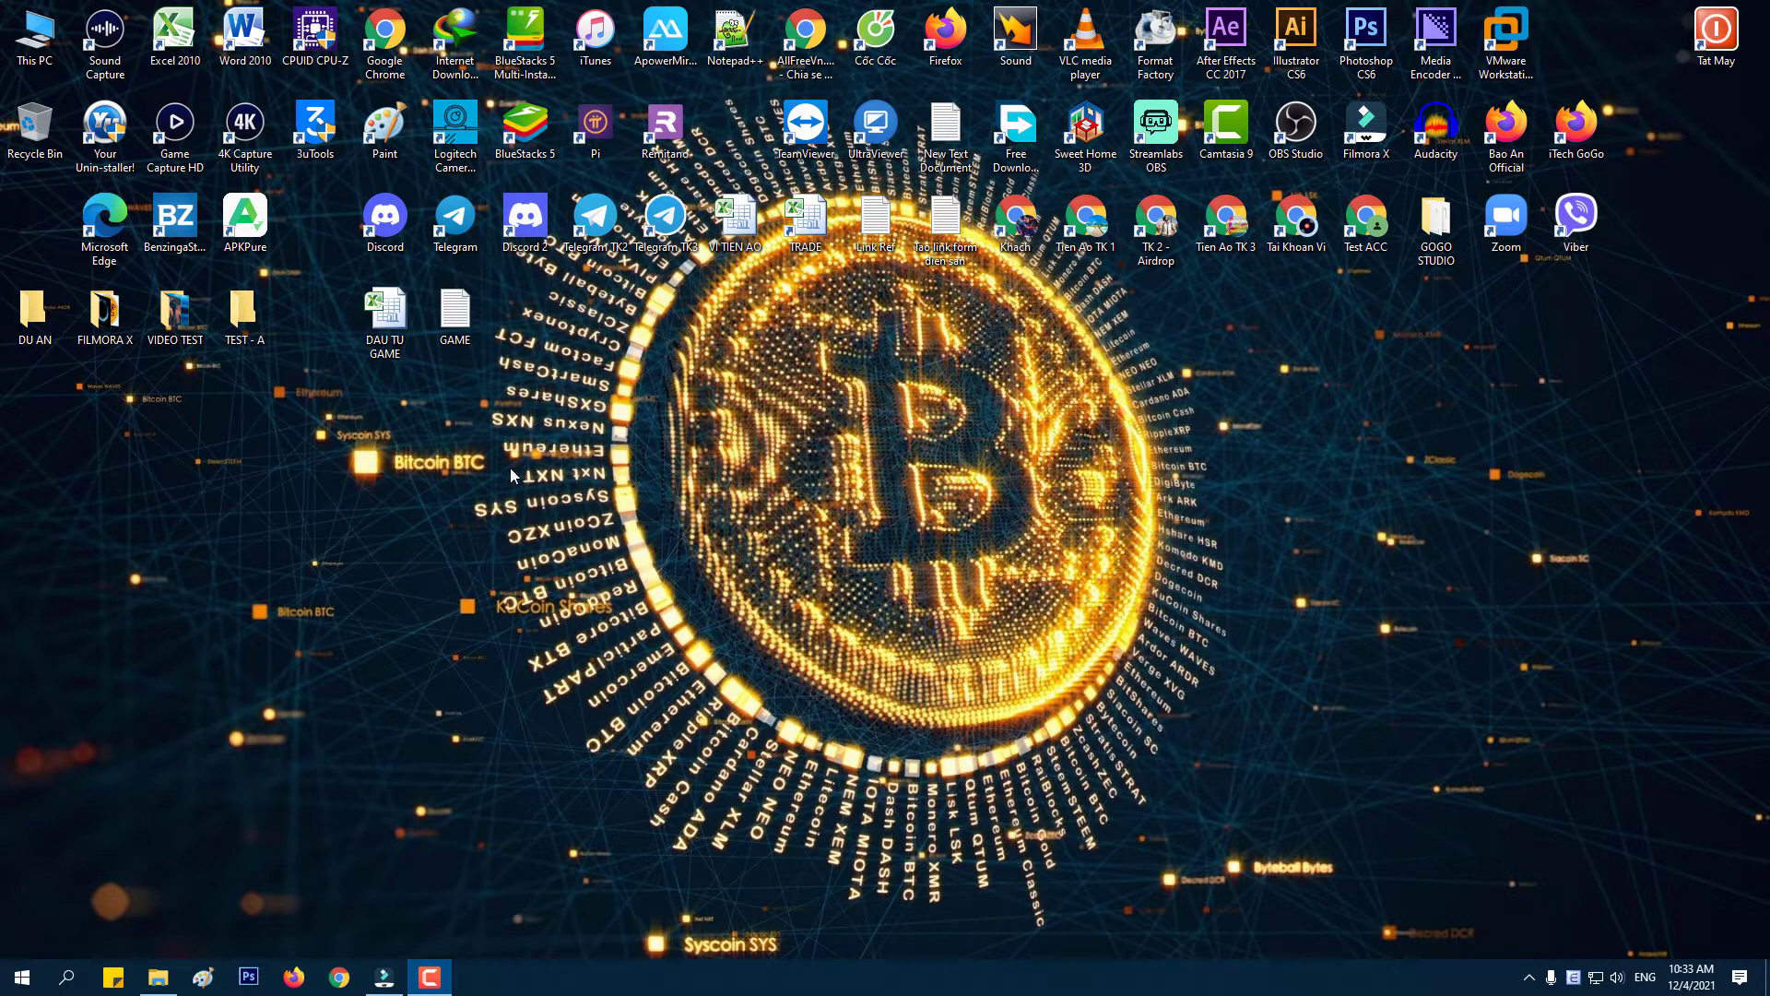
Switch to Wondershare Filmora and place the Default Title at the start of video track 1.
click(402, 985)
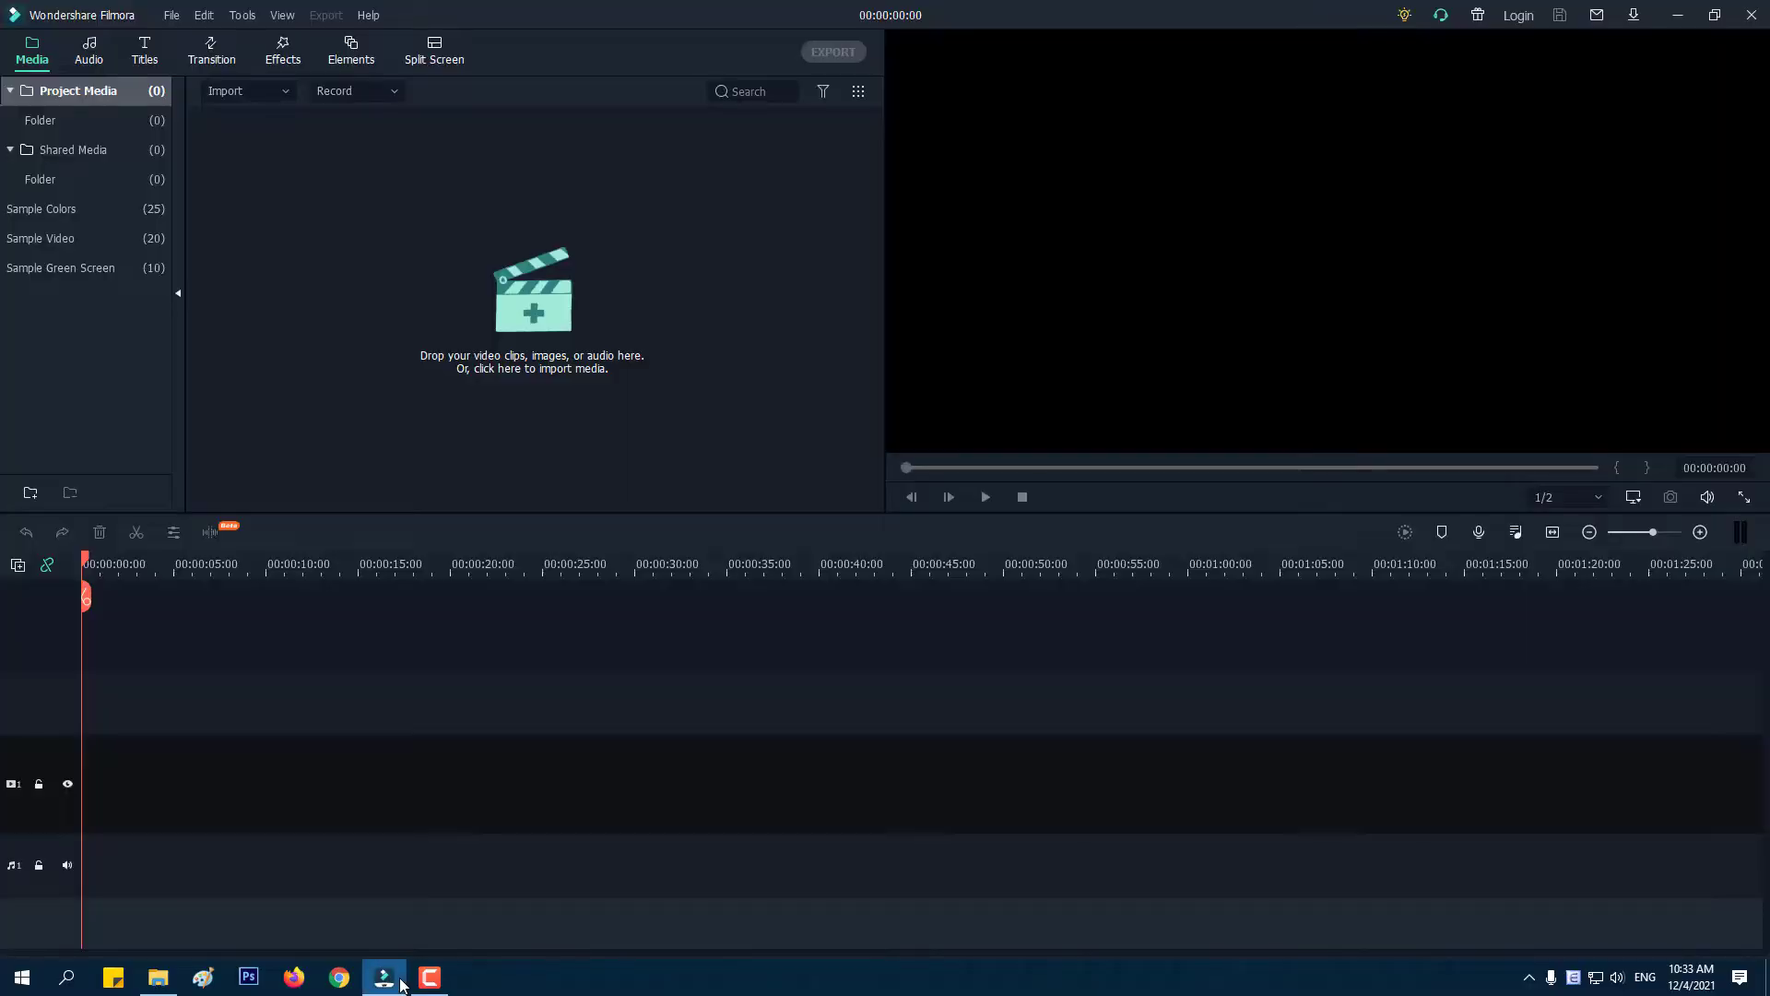
click(143, 60)
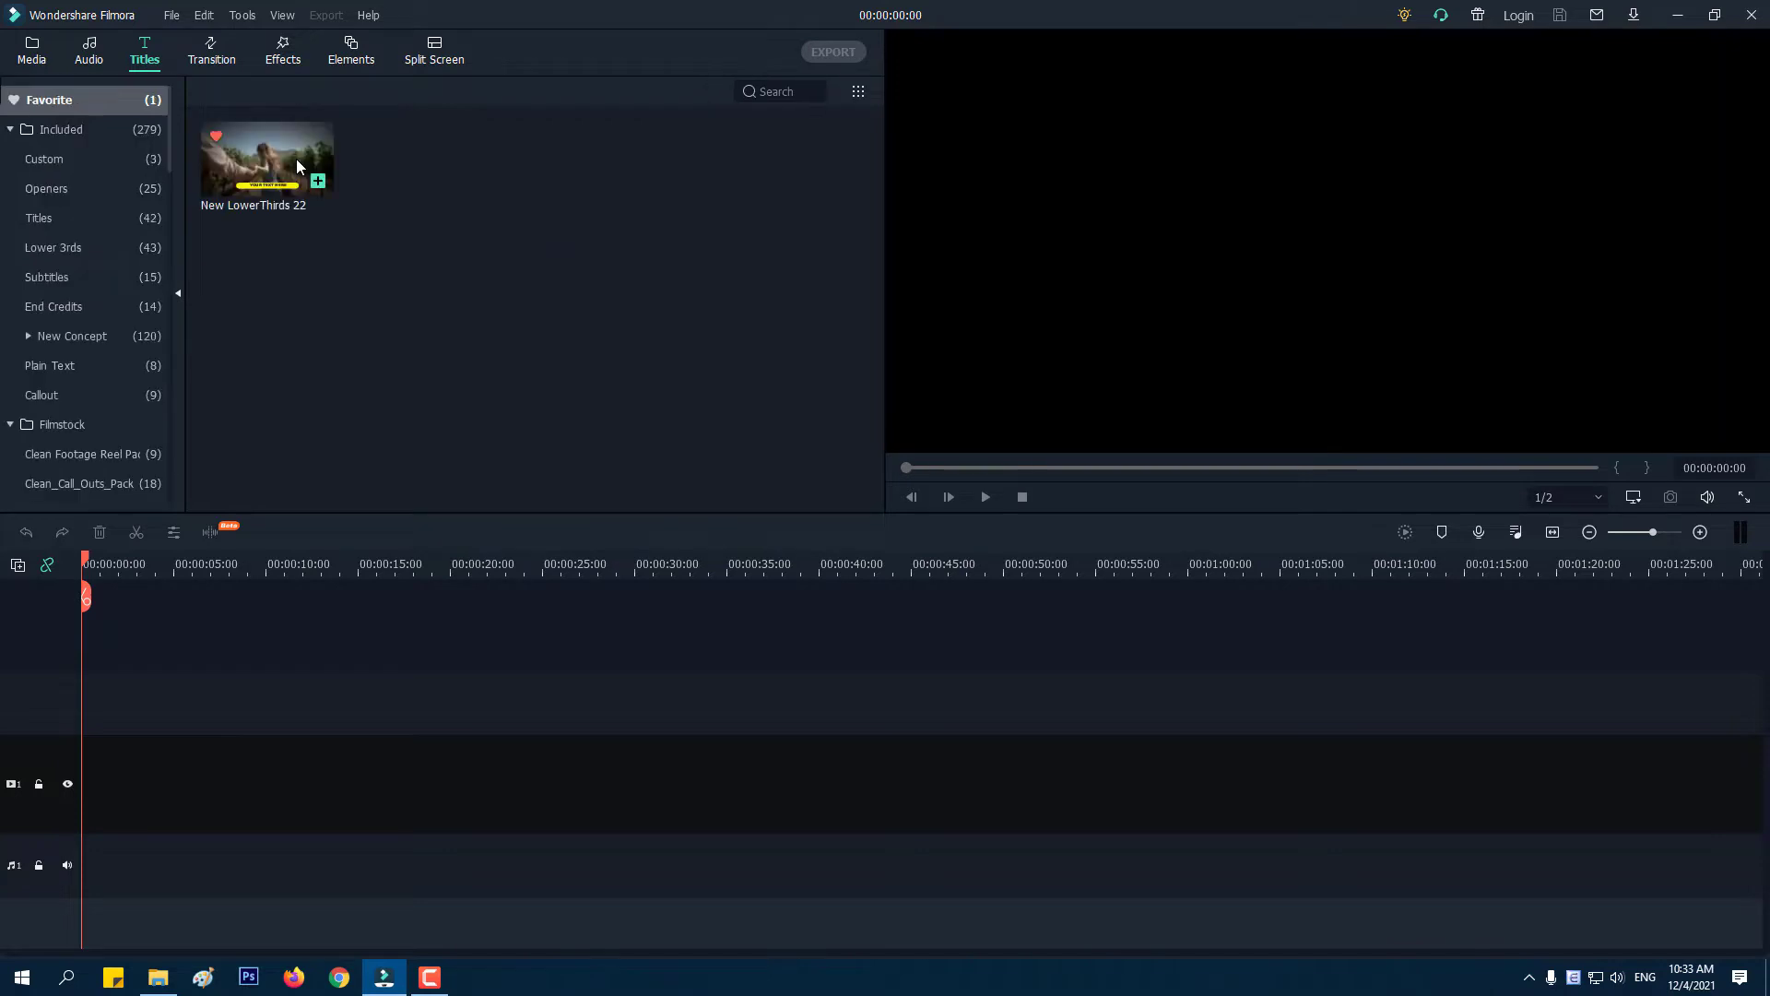
click(127, 221)
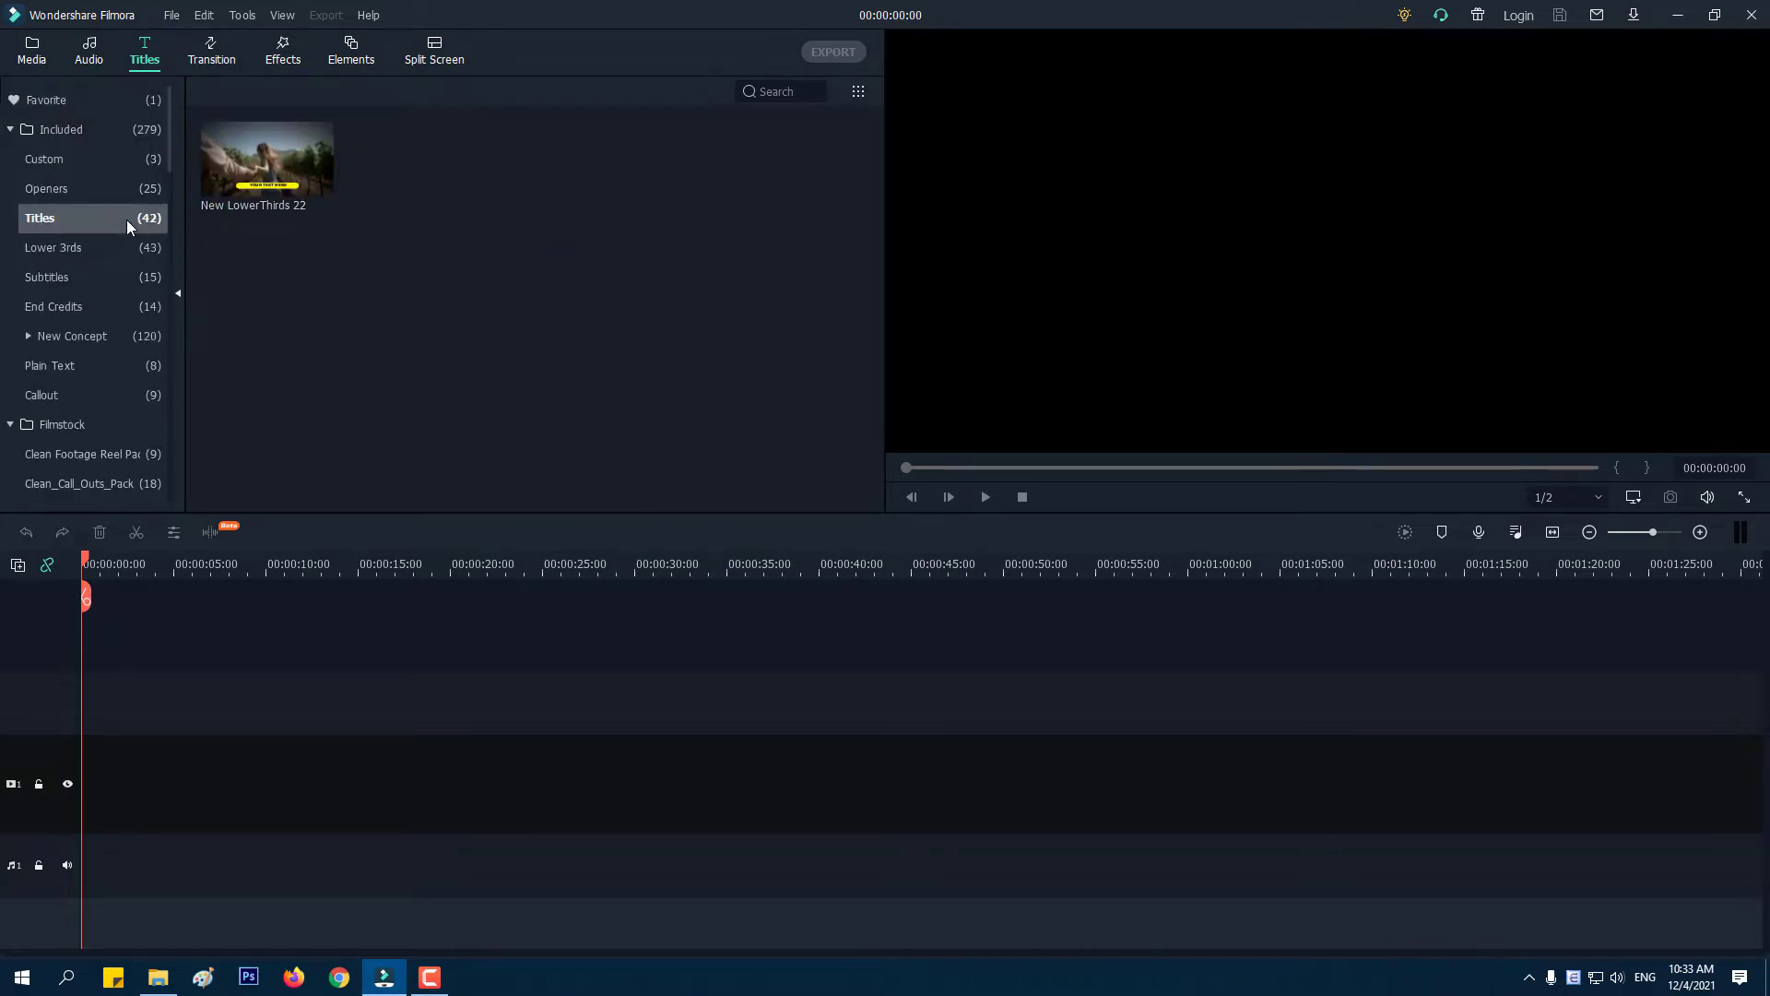
drag(267, 176, 26, 812)
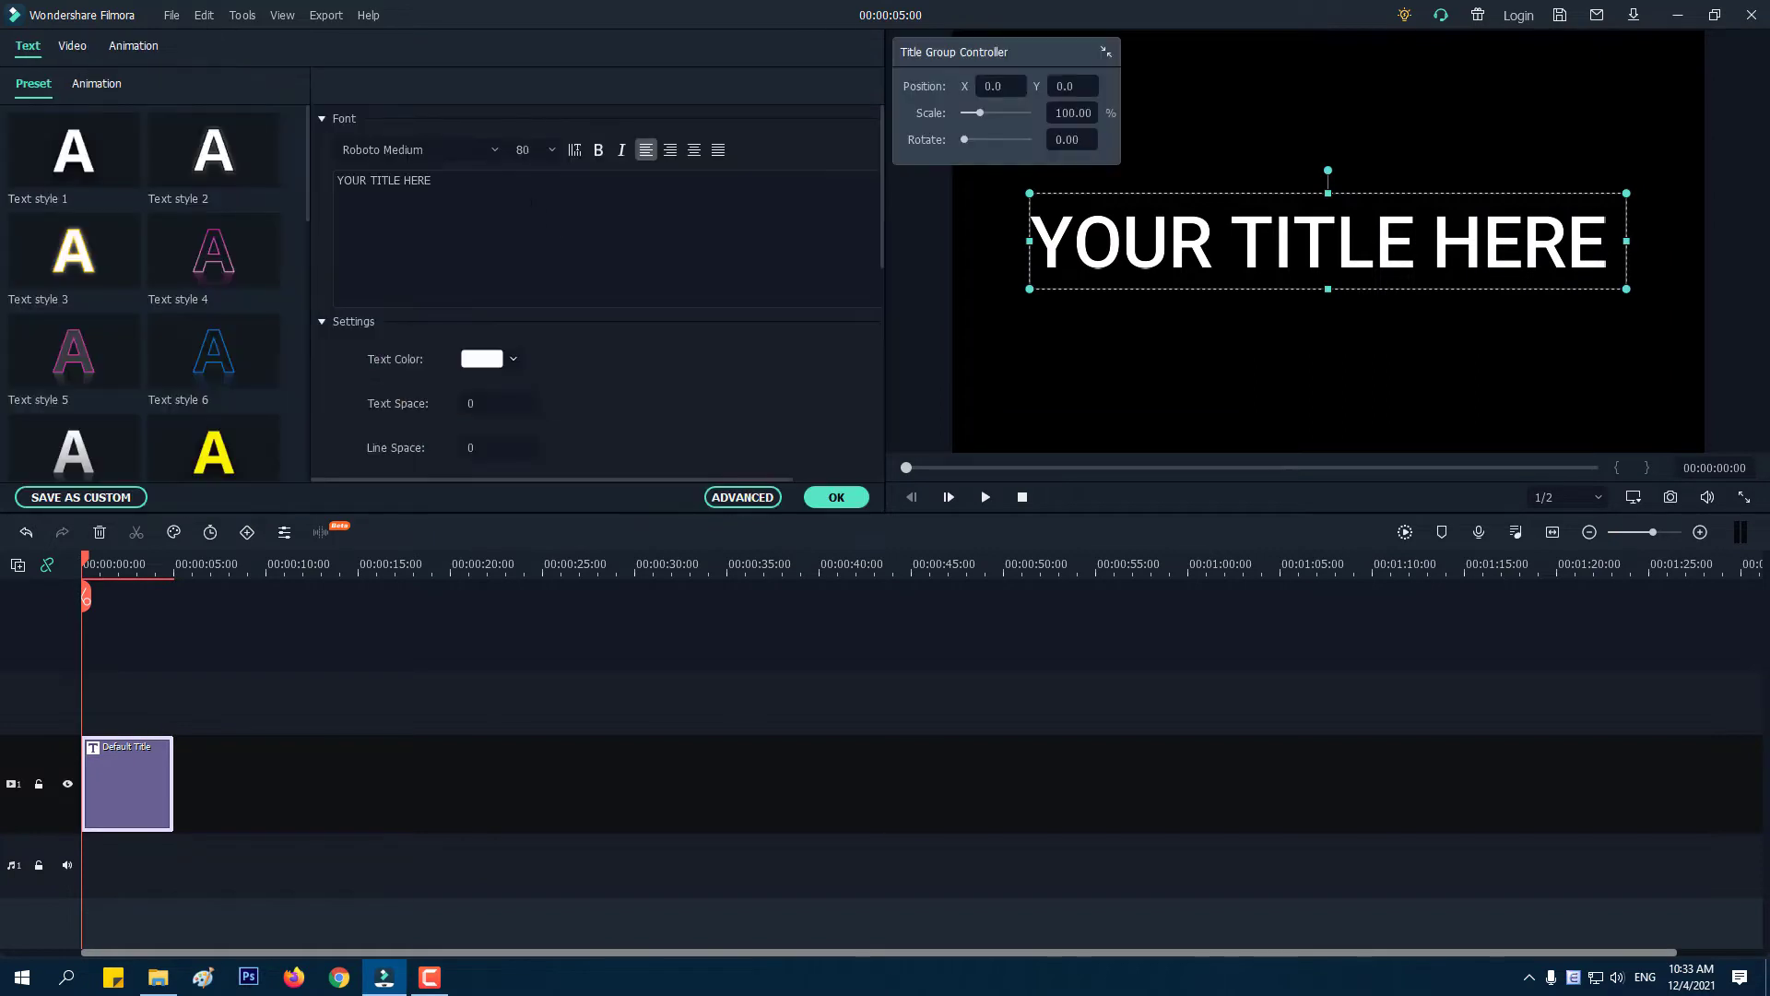
Replace the title's placeholder text with "iTECH GOGO".
click(526, 183)
key(ctrl+a)
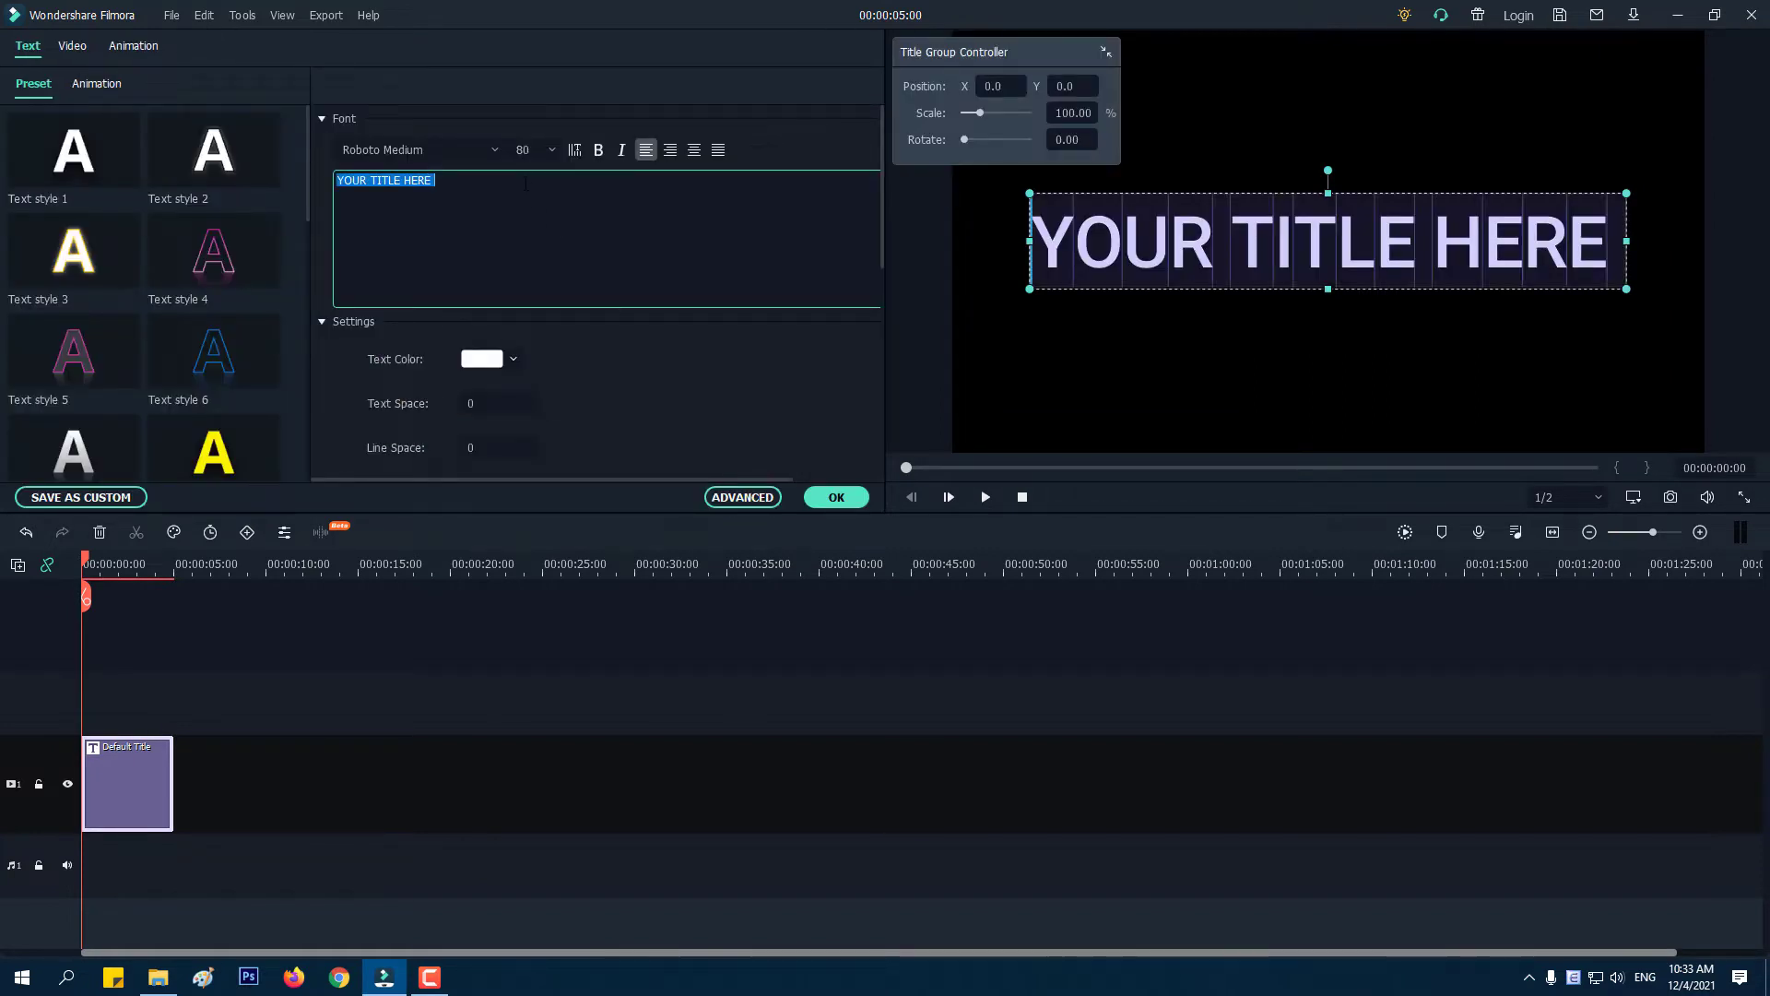
text(iTECH)
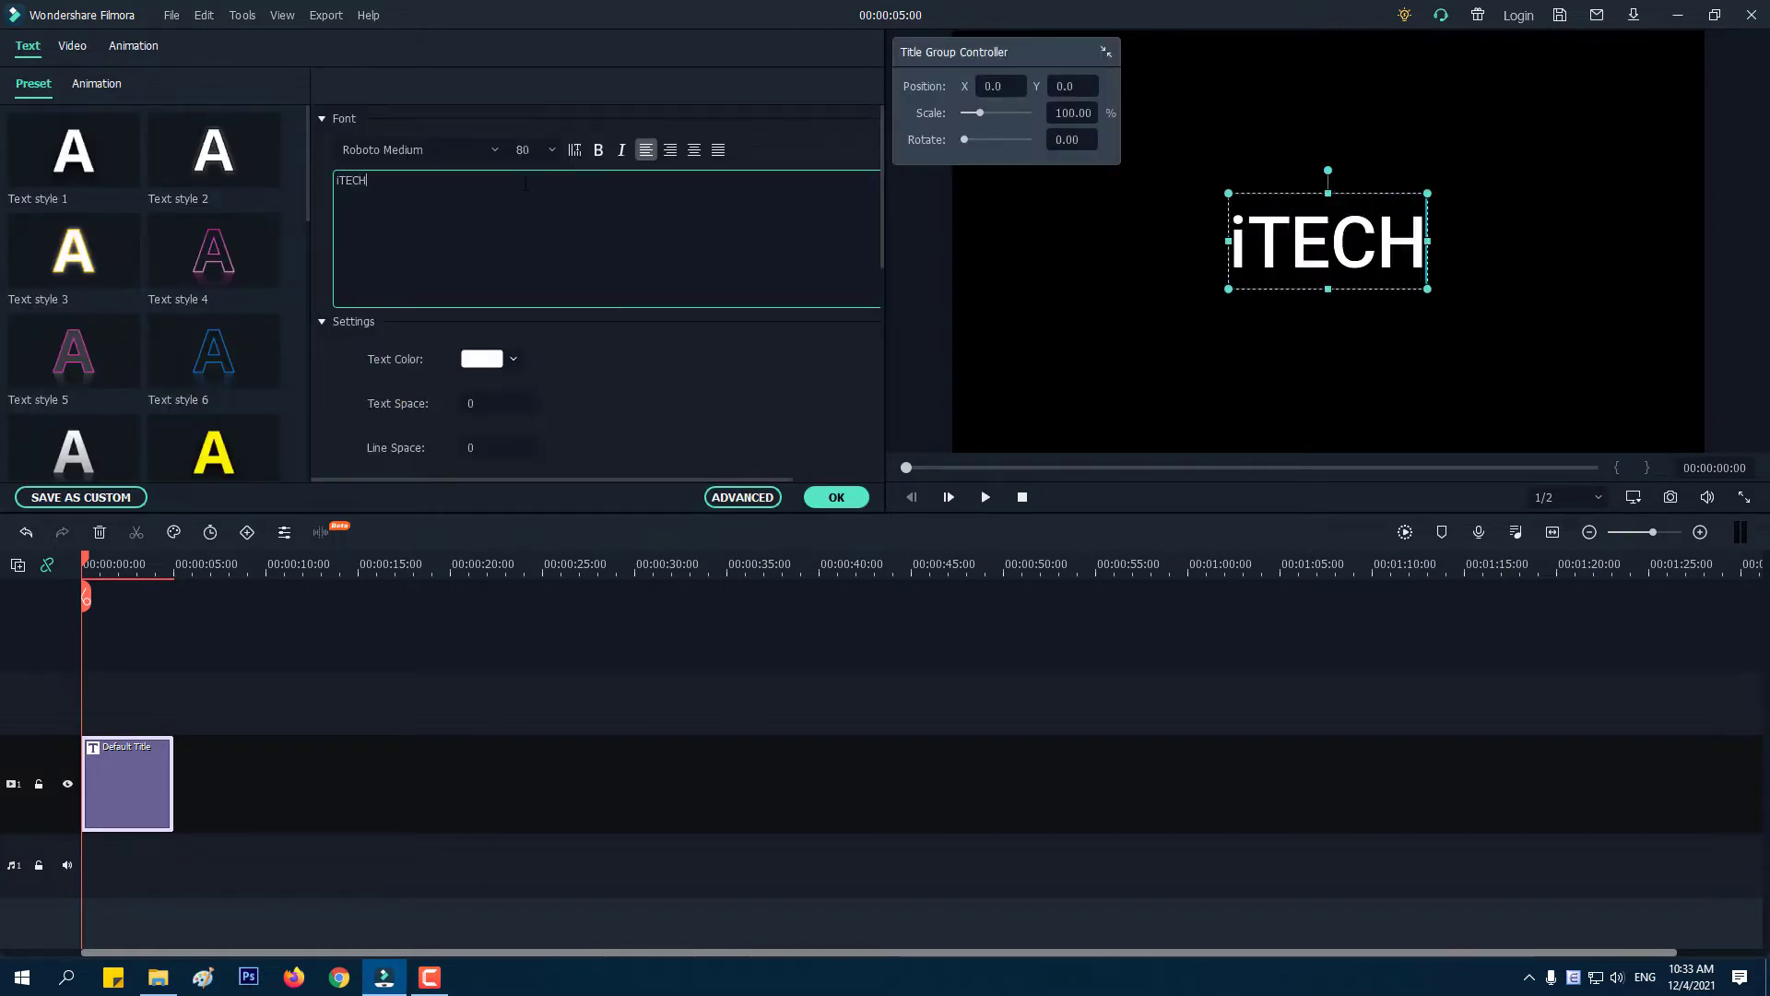
text( GOGO)
click(134, 787)
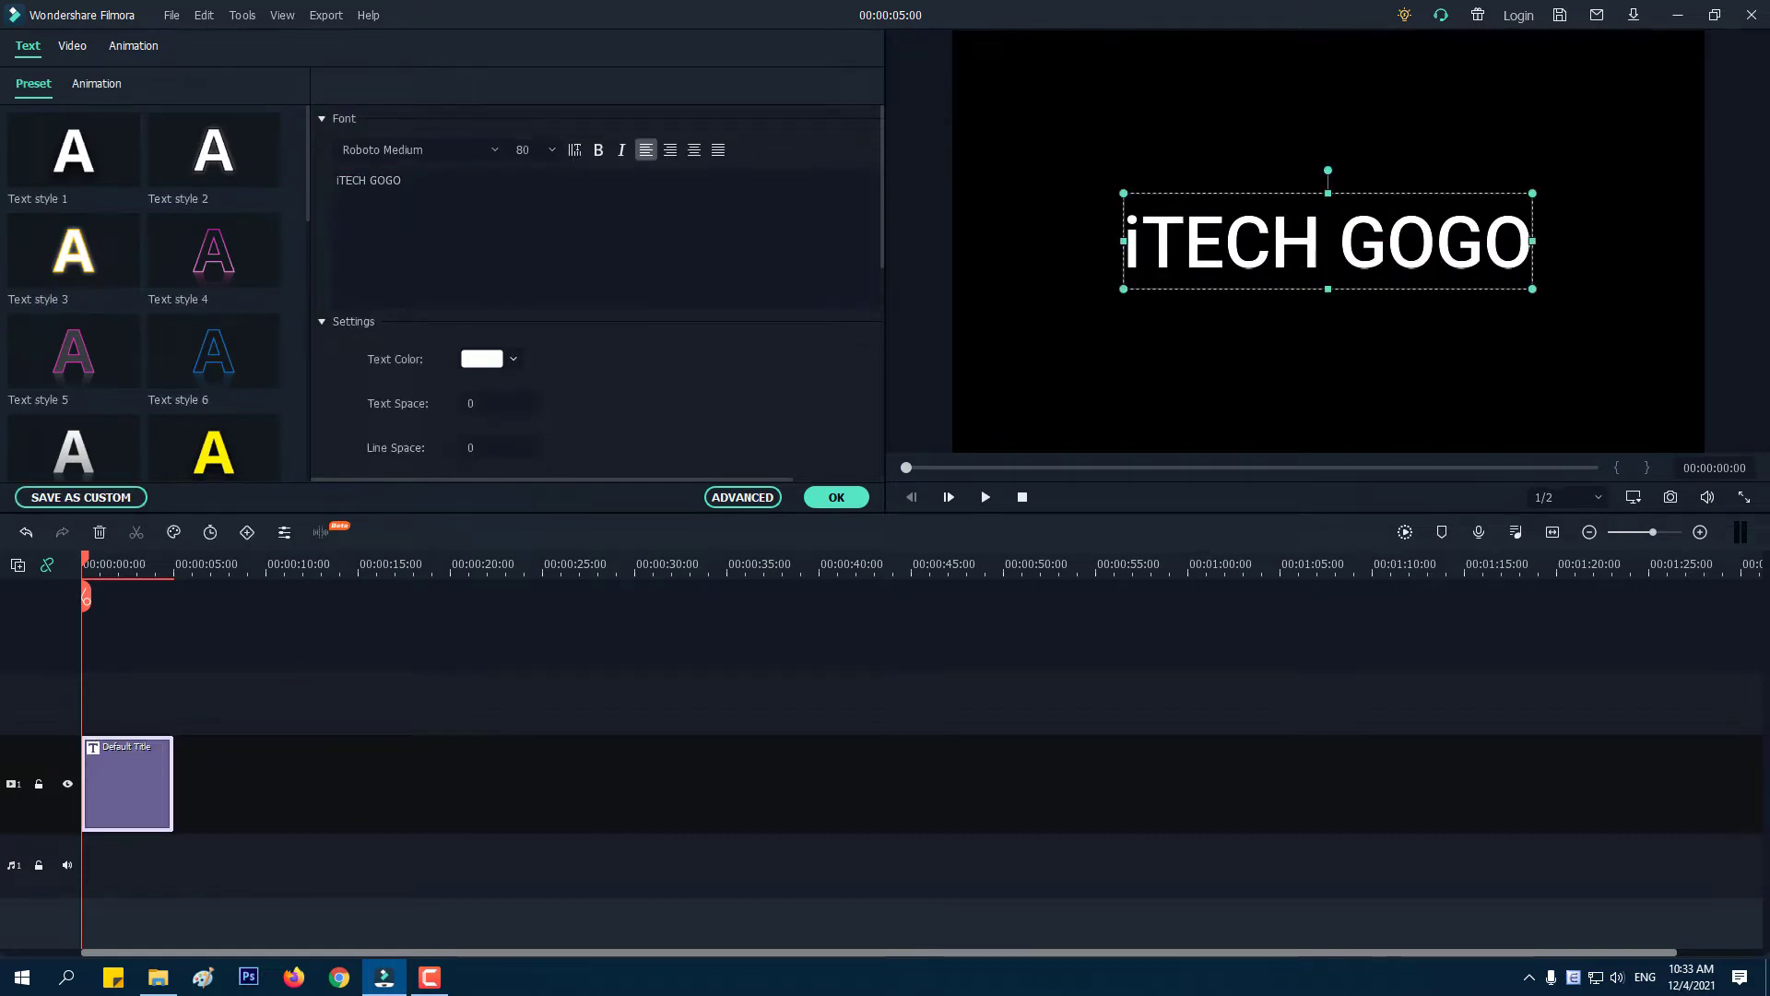
Set the title's font to Berlin Sans FB Negreta and accept the title edits.
click(462, 153)
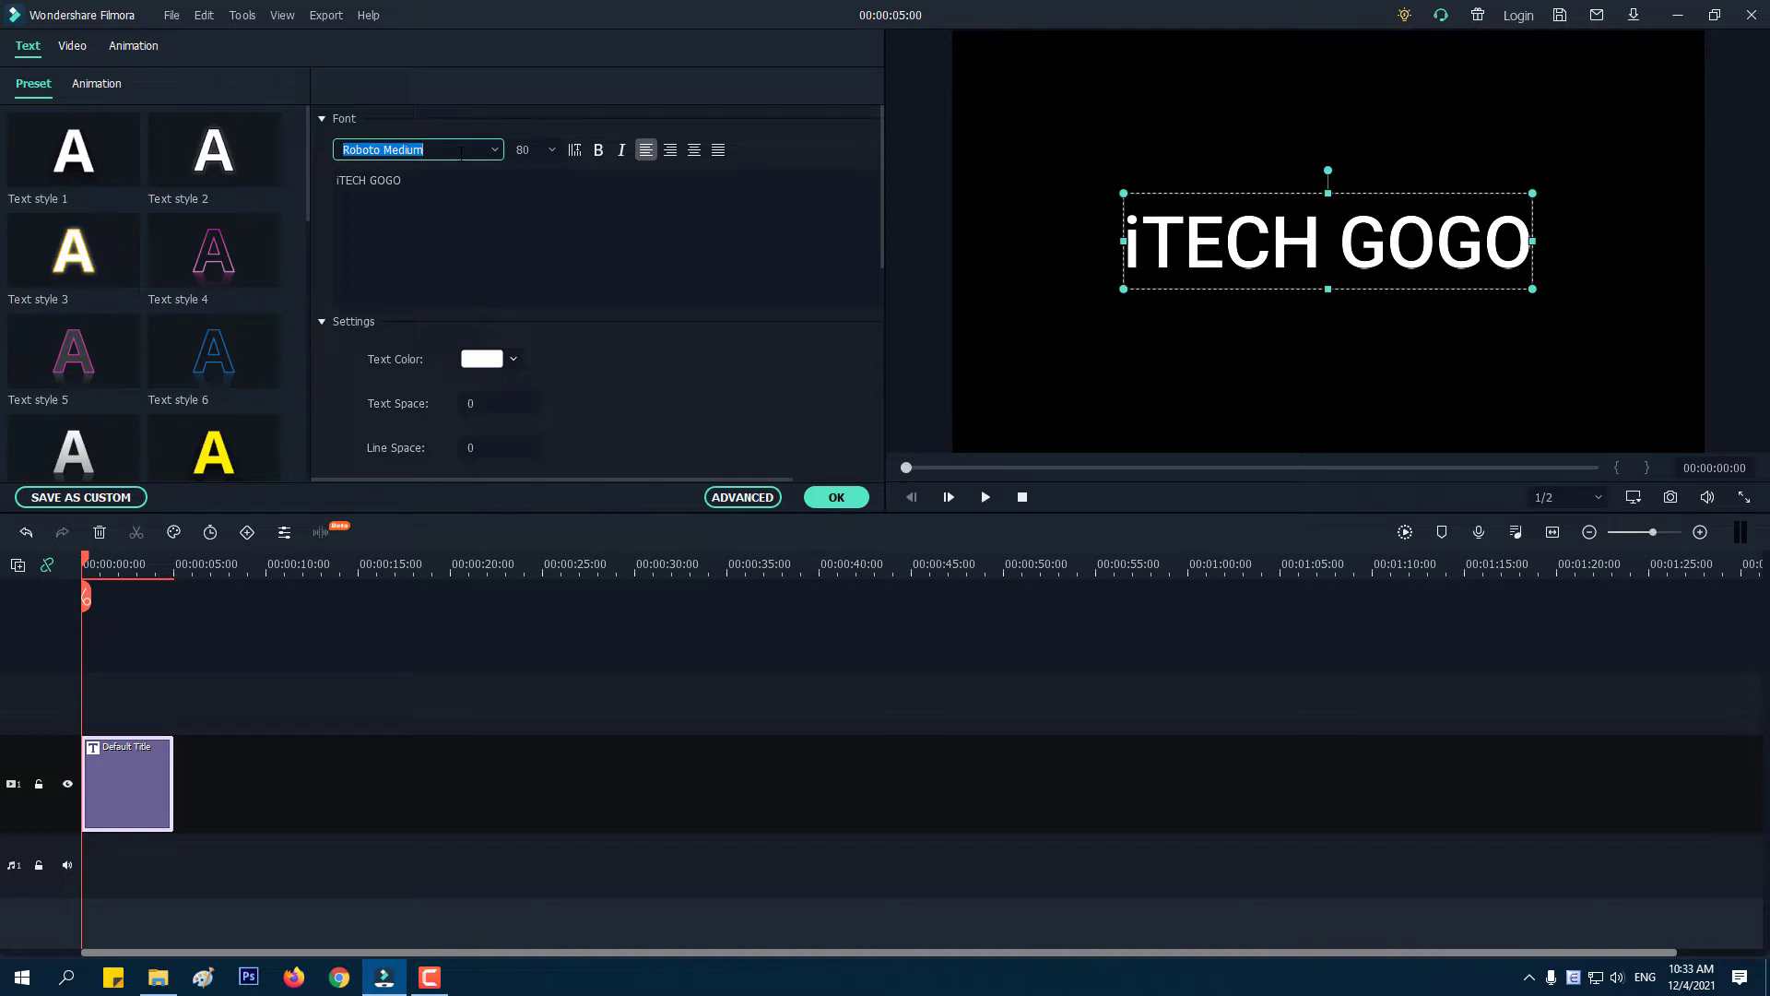
text(BERlin Sans FB)
key(End)
text(N)
key(Return)
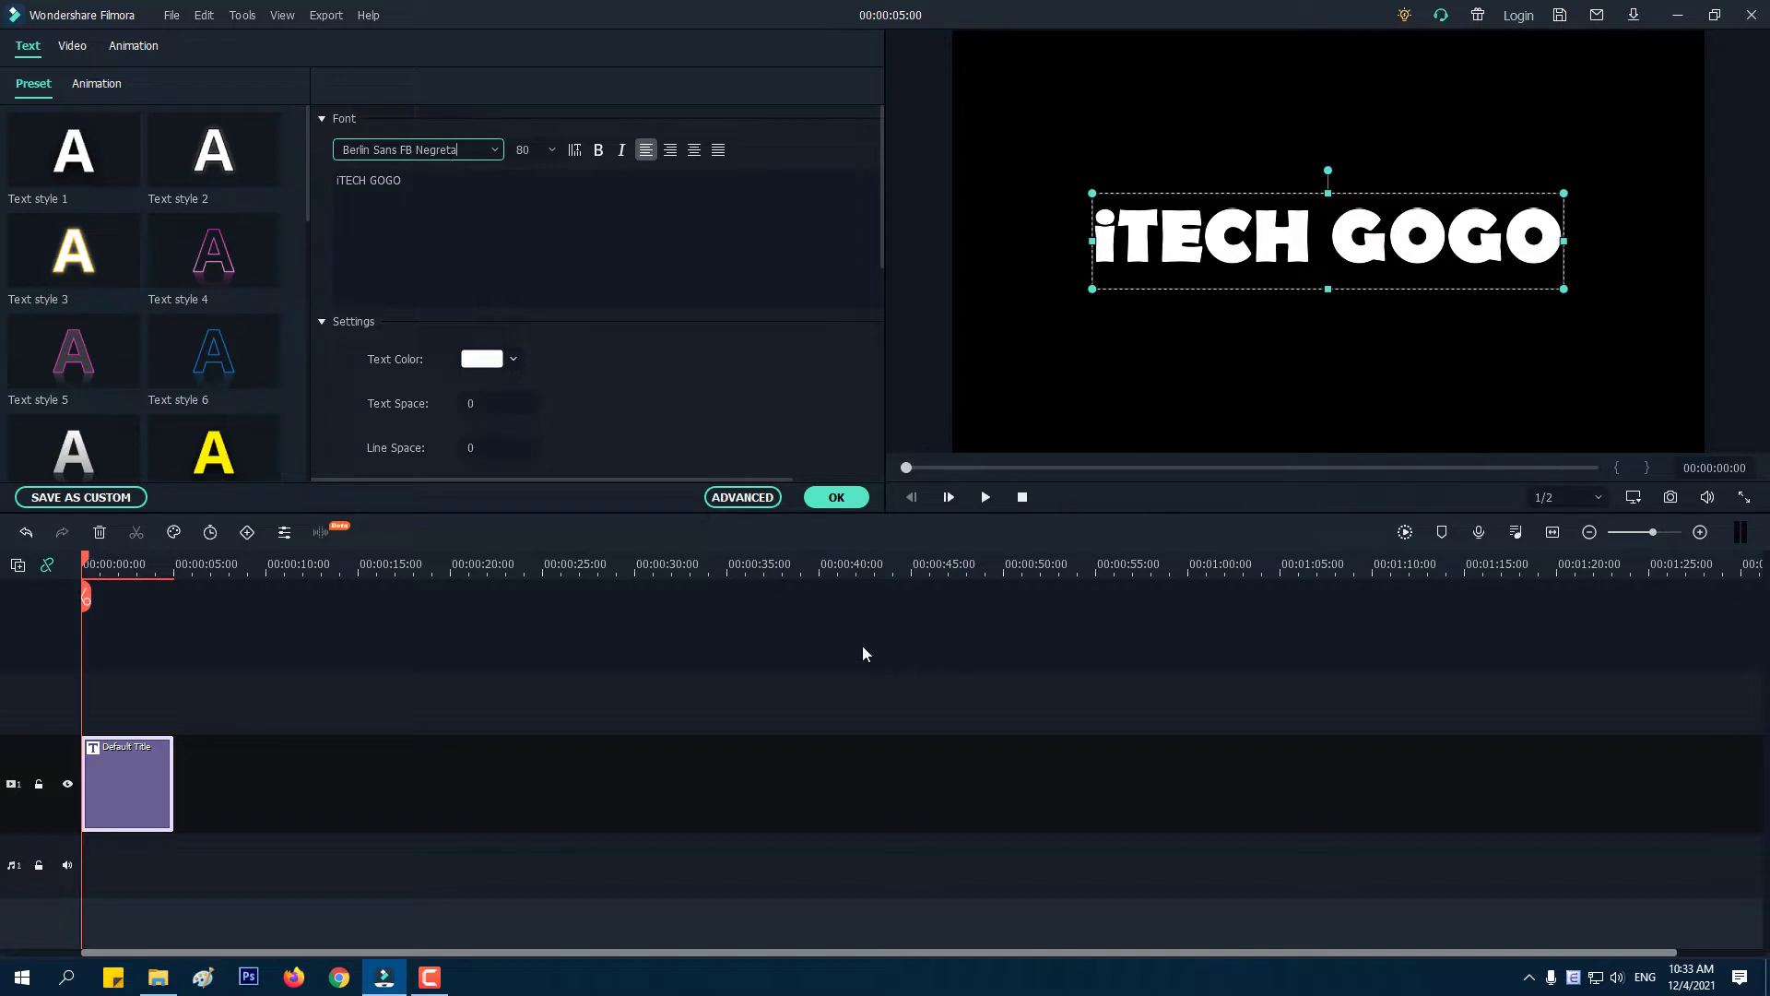
click(829, 662)
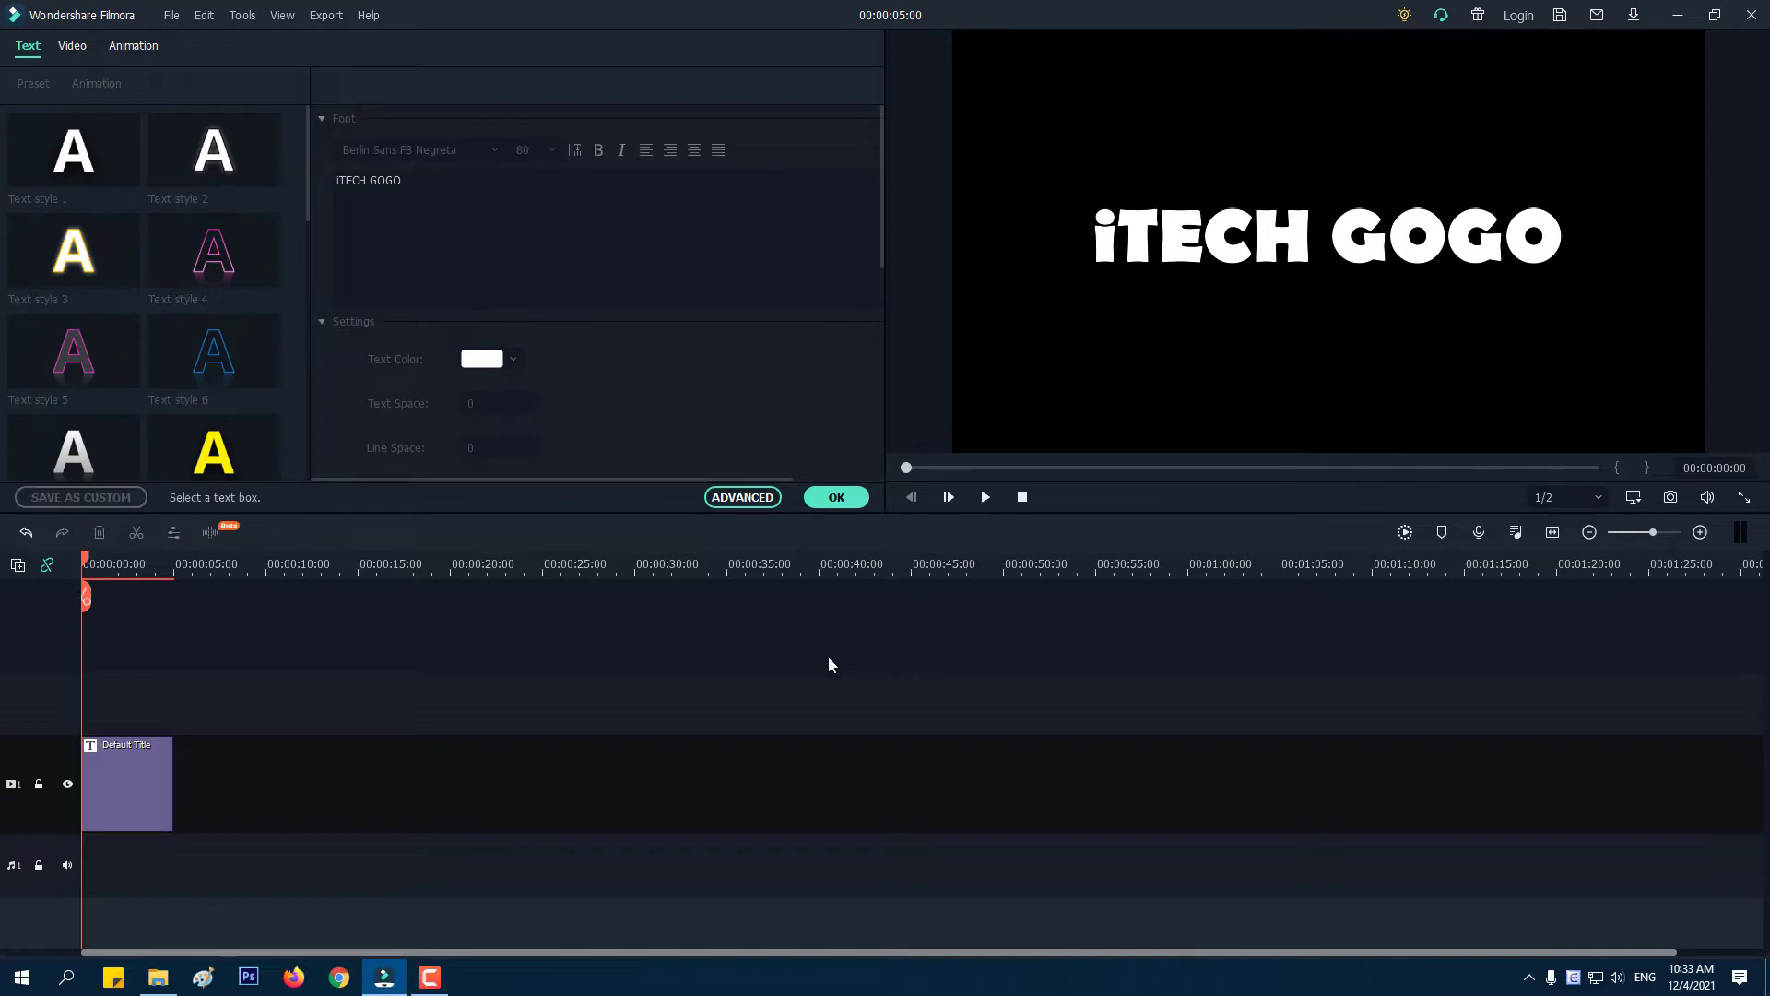
click(836, 497)
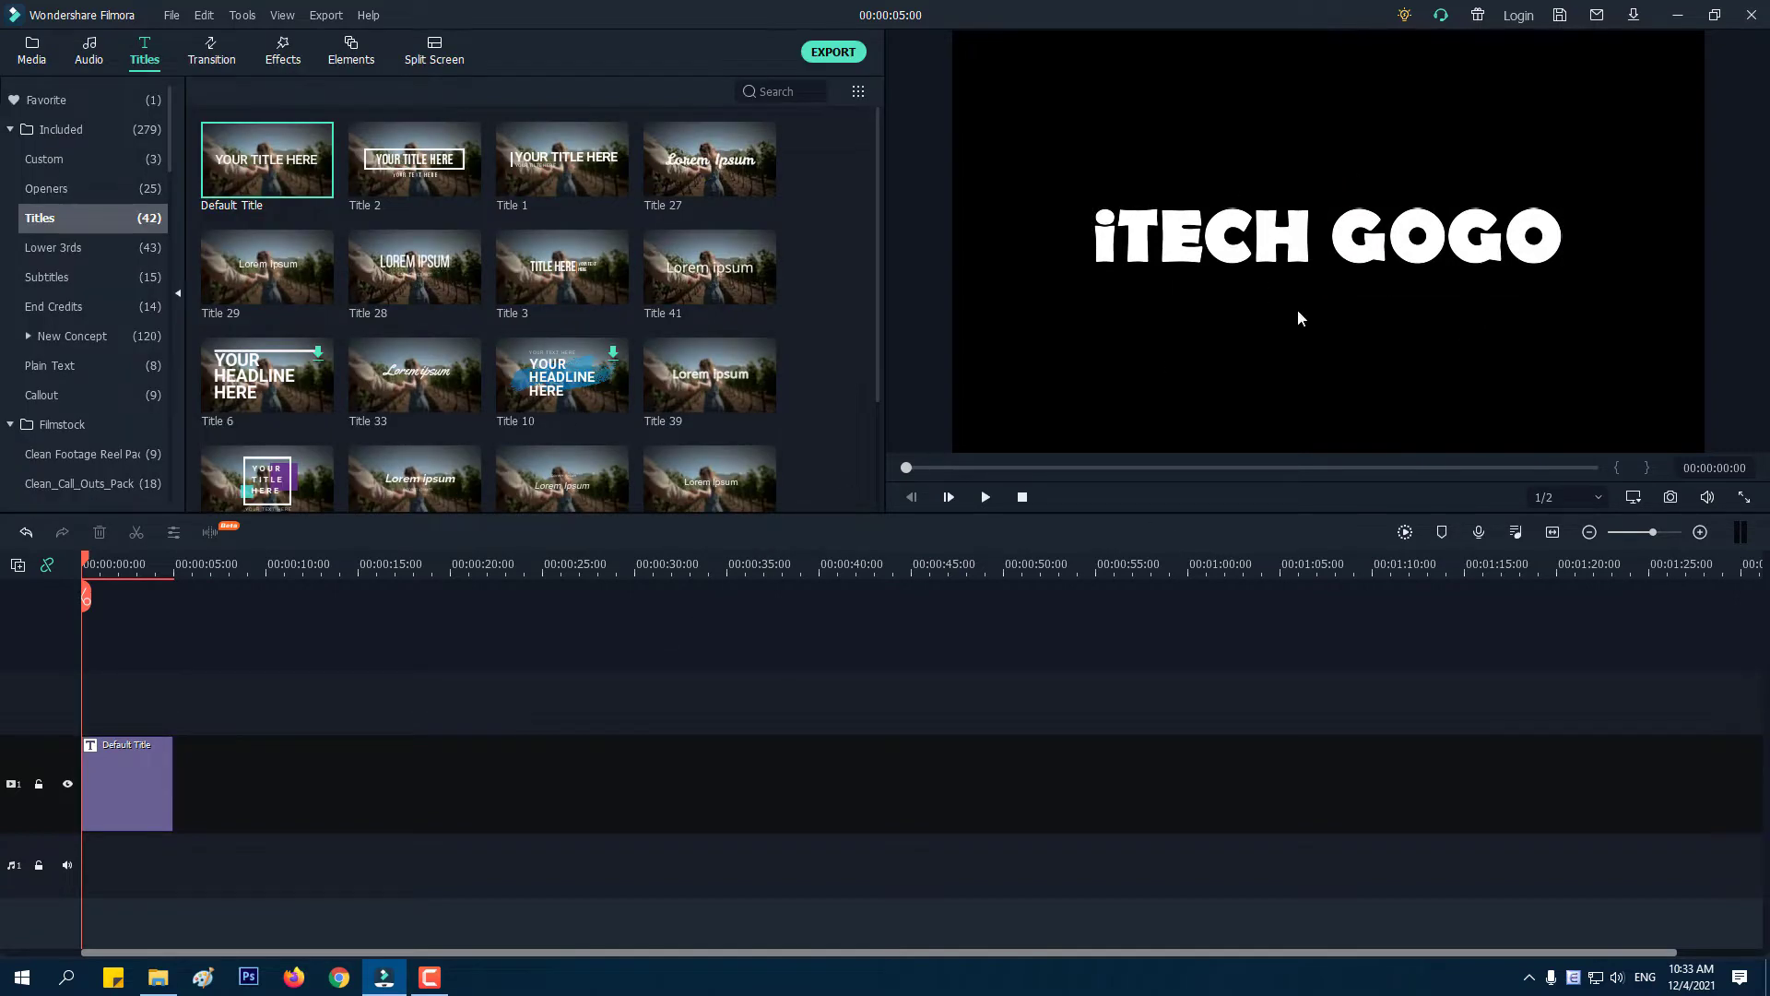
Capture a snapshot of the title frame and delete the title clip from the timeline.
click(1672, 498)
mouse_move(347, 169)
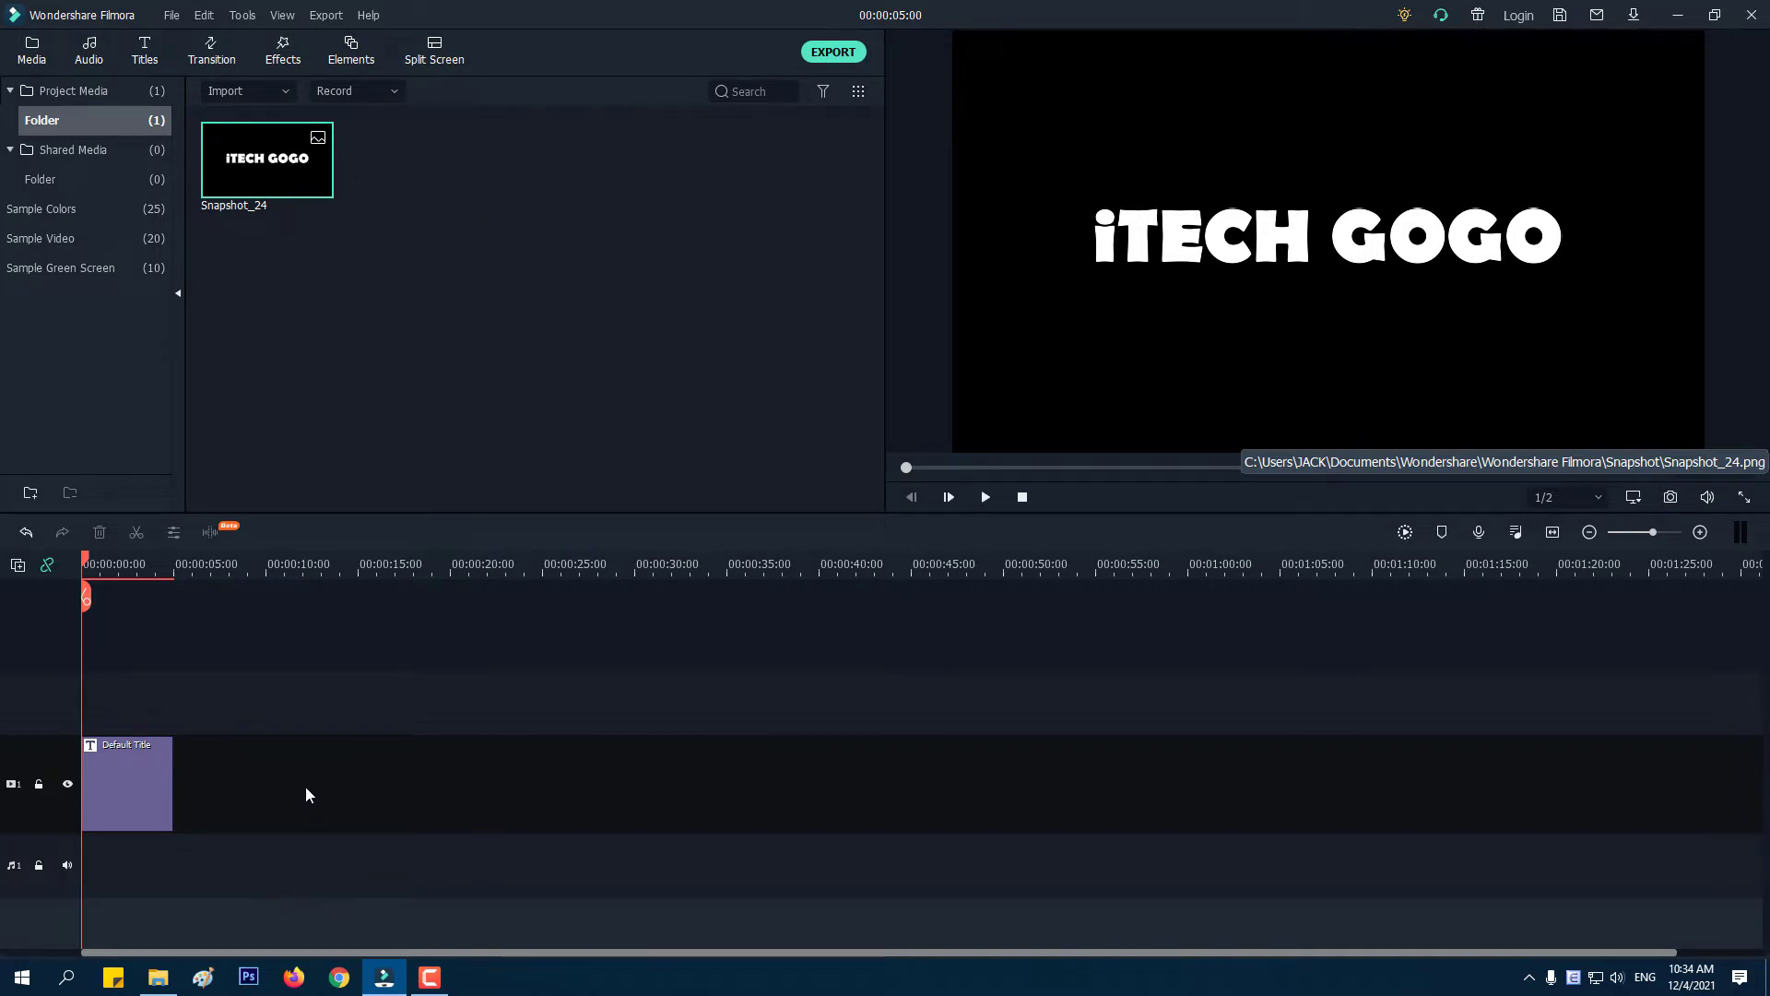
drag(157, 784, 95, 724)
key(Delete)
Place the title snapshot at the start of video track 1 and extend it to 8 seconds.
mouse_move(219, 174)
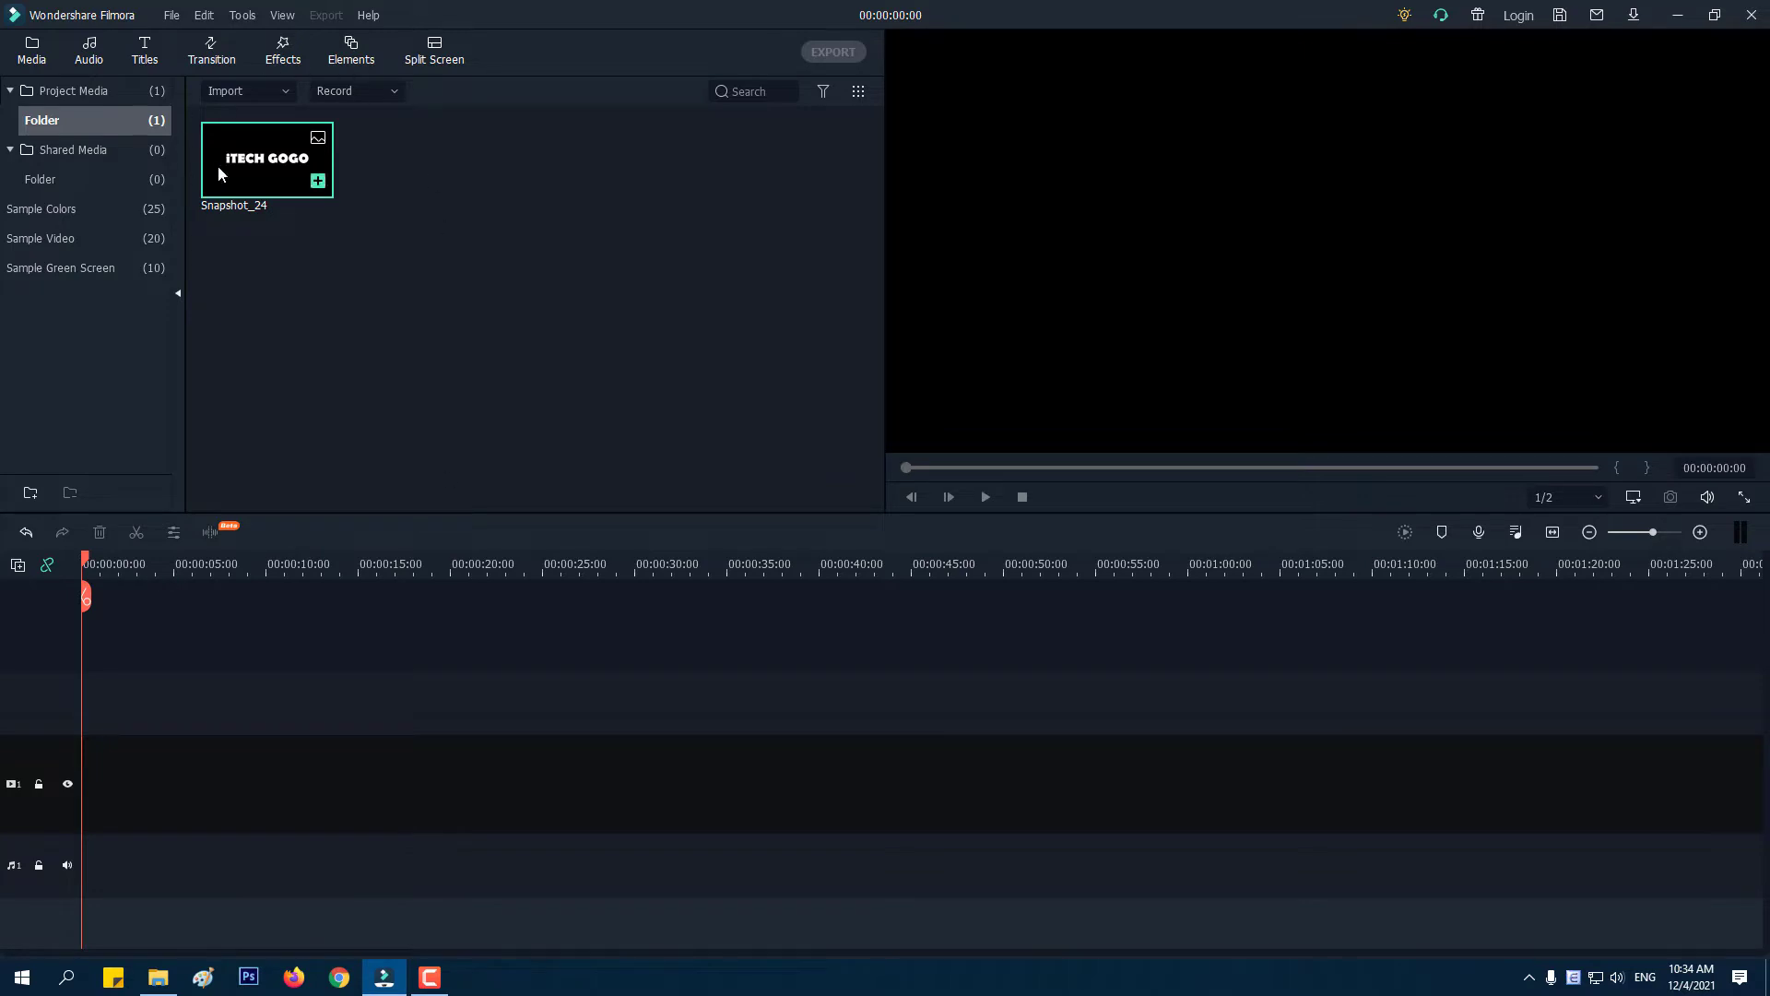
drag(221, 173, 83, 814)
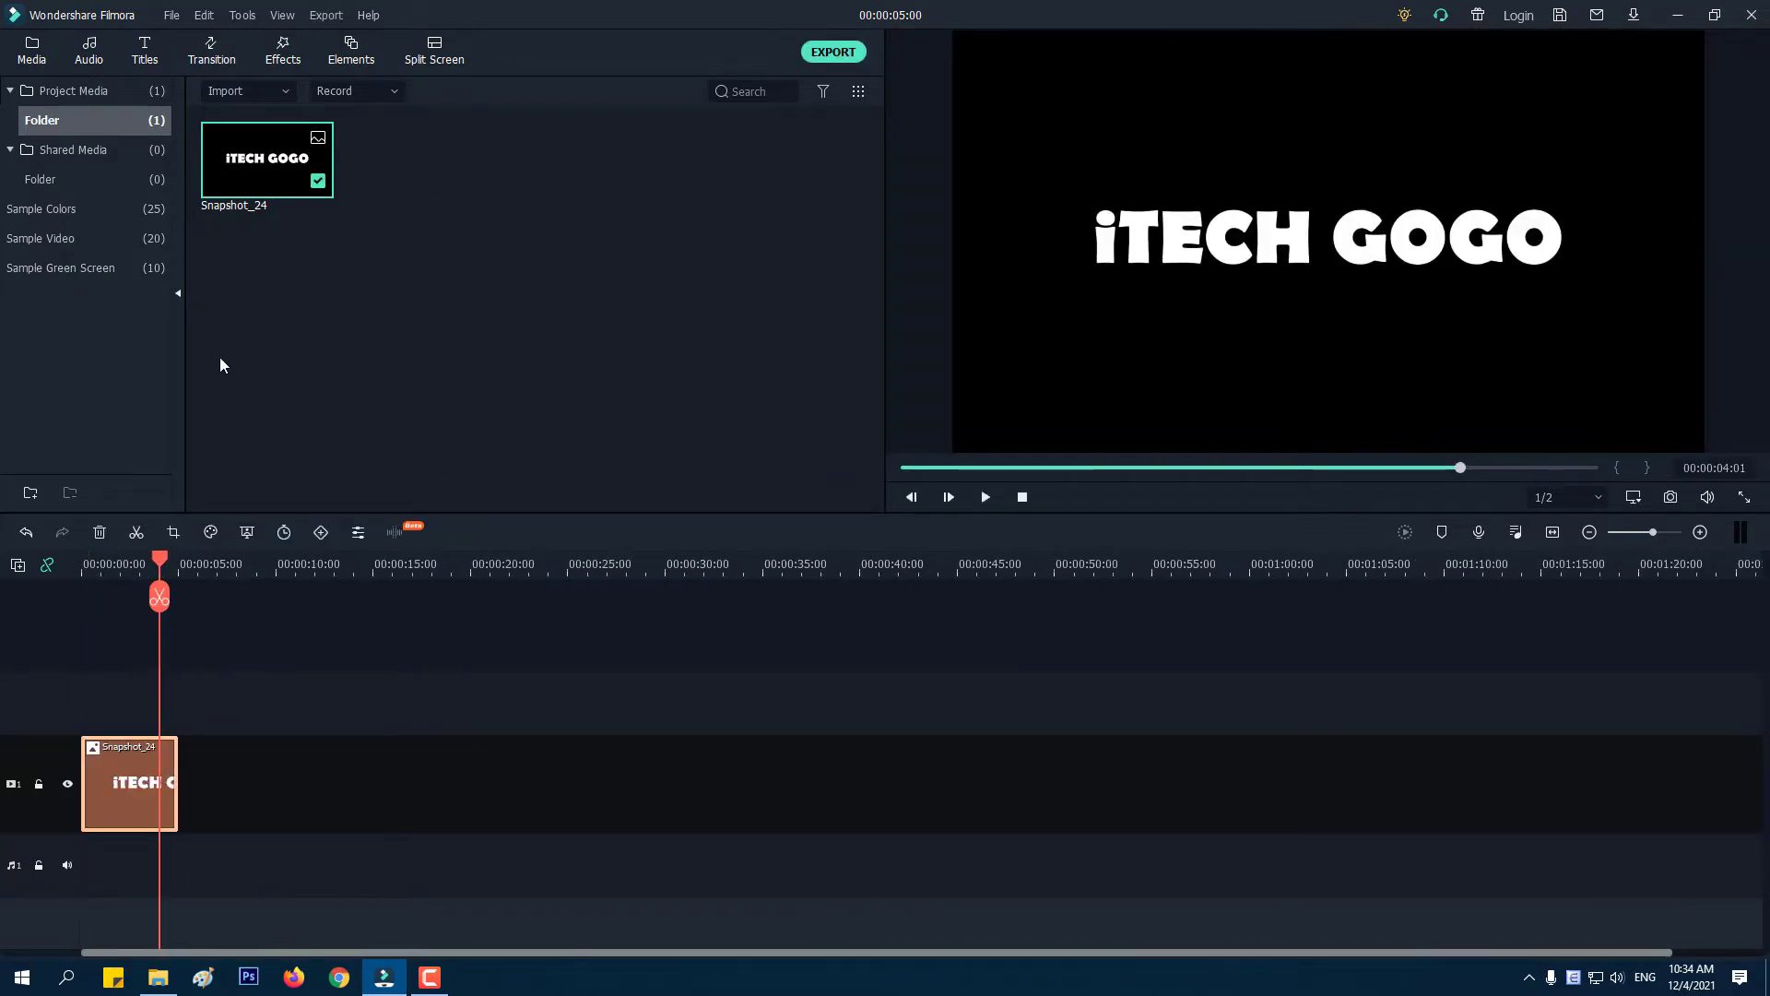
scroll(249, 576, up, 3)
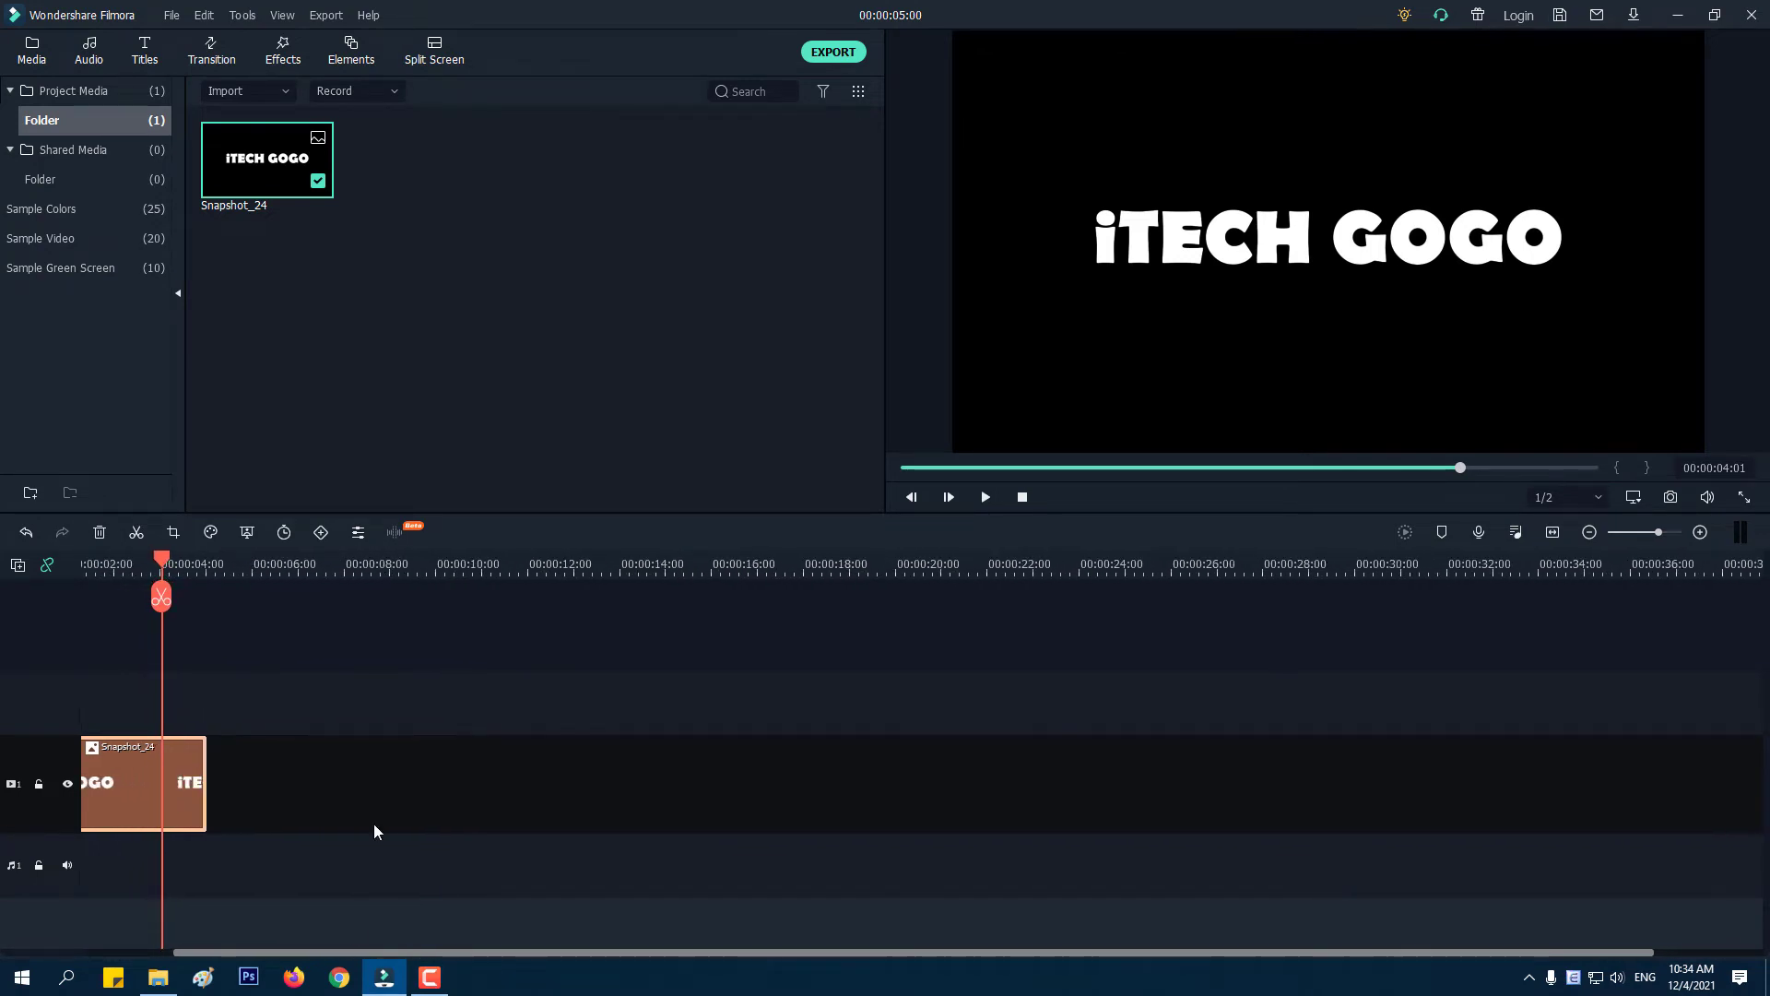
scroll(369, 821, up, 2)
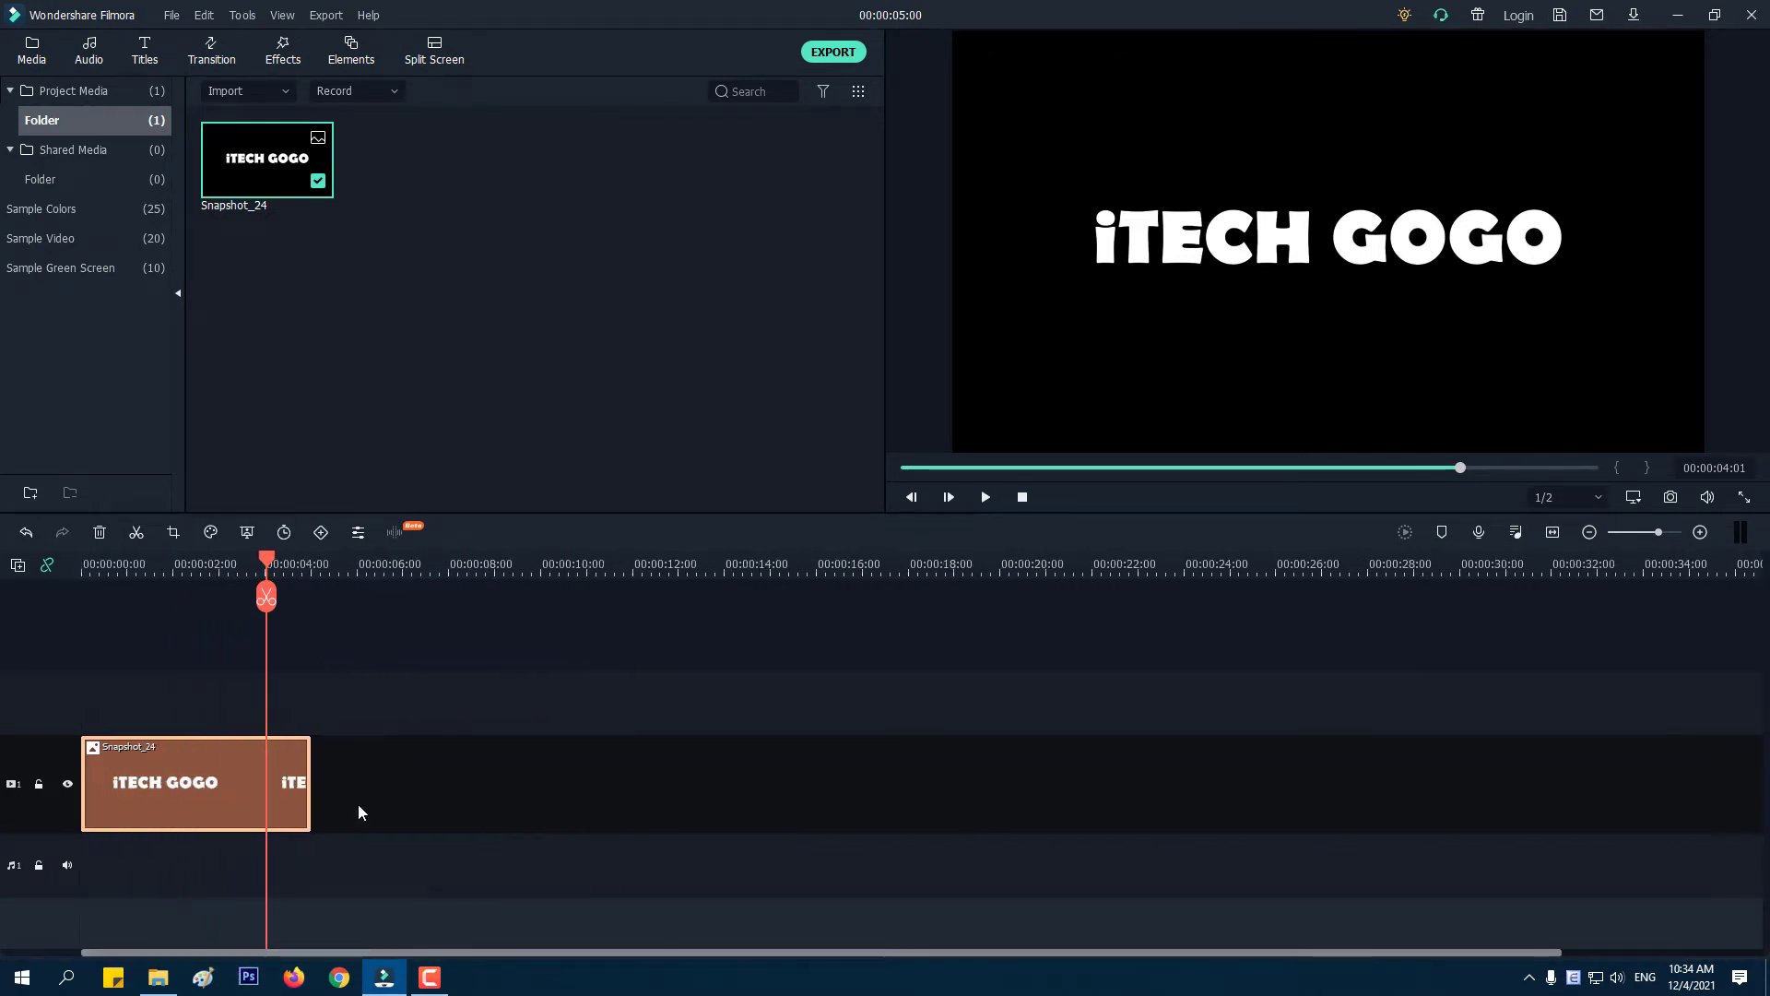
drag(310, 782, 450, 779)
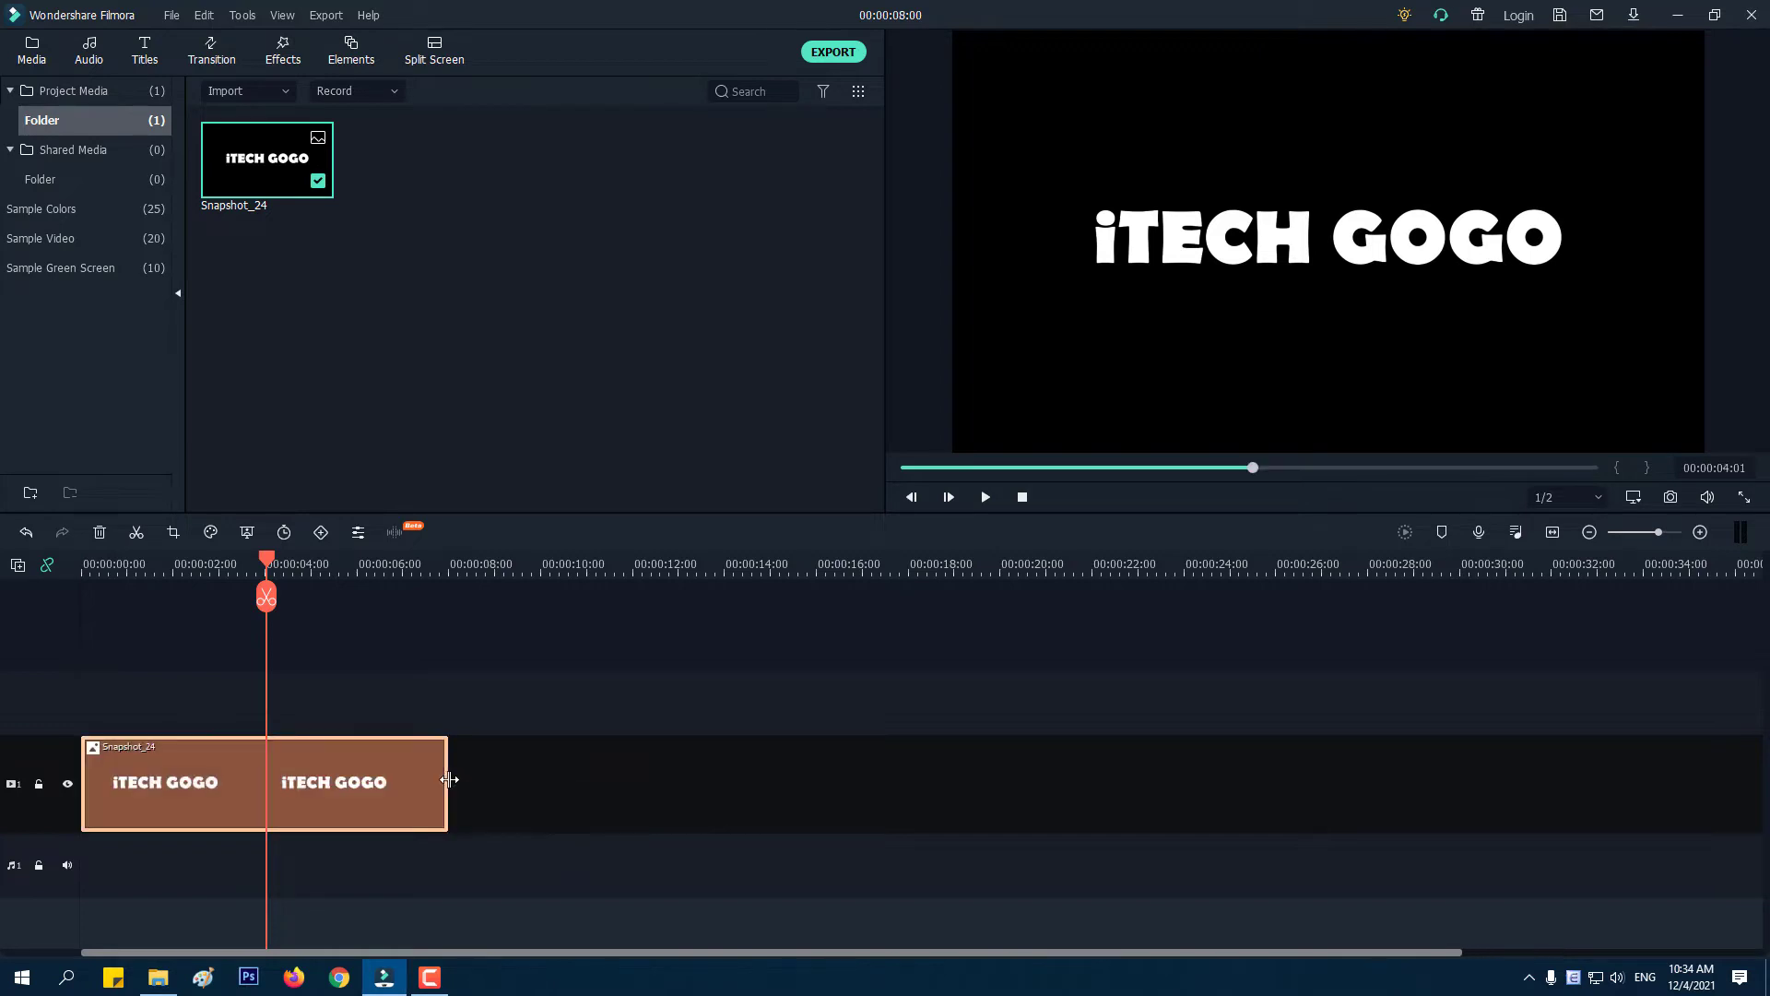
click(452, 565)
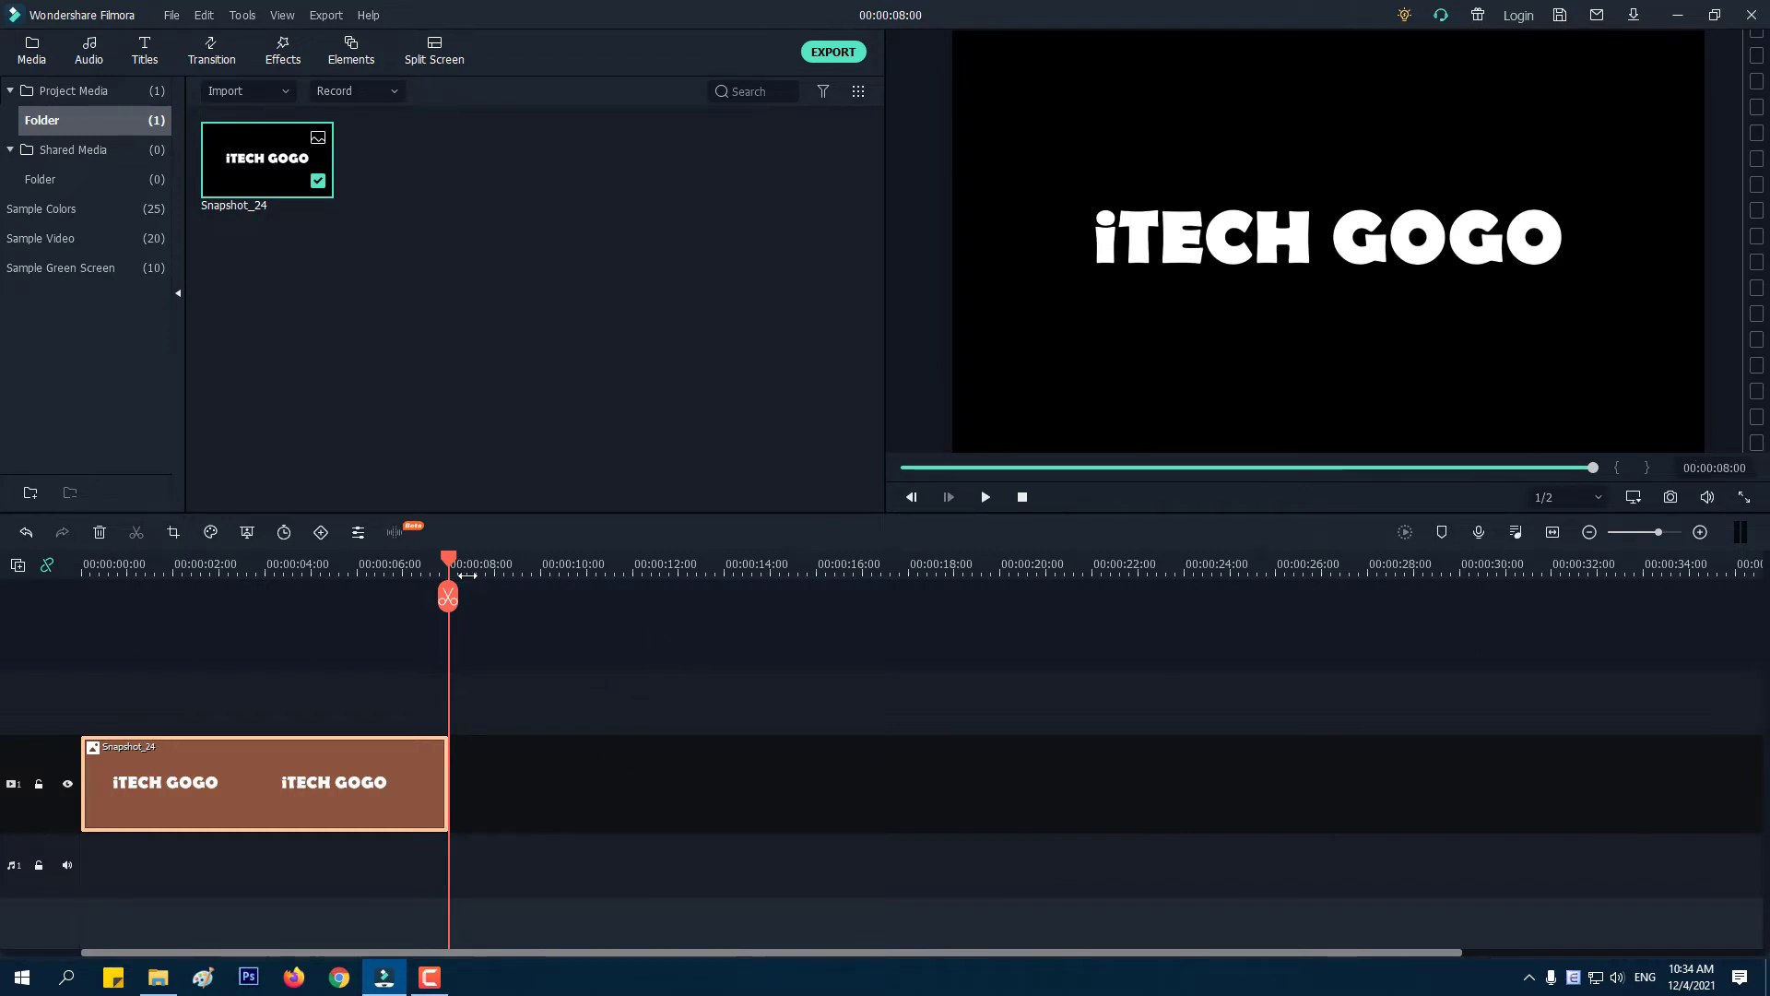
drag(450, 570, 6, 611)
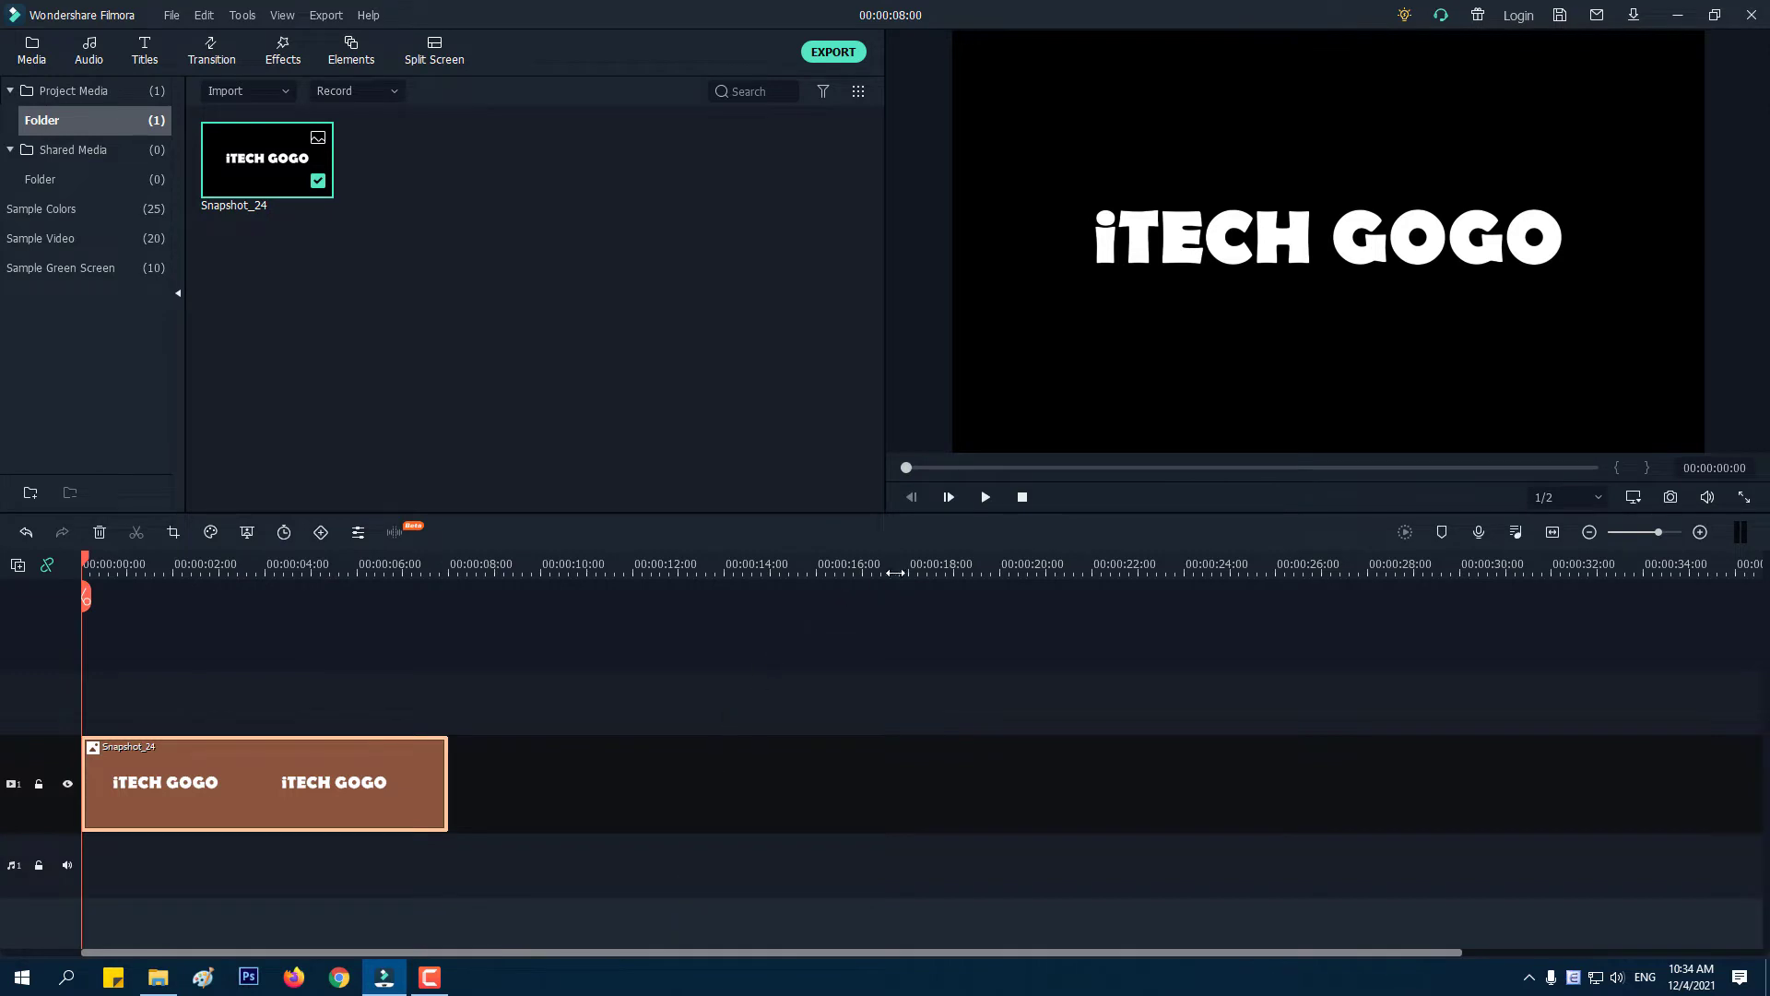
Add the Green sample colour on video track 2 above the snapshot, matching the snapshot clip's 8-second length.
drag(910, 568, 1377, 569)
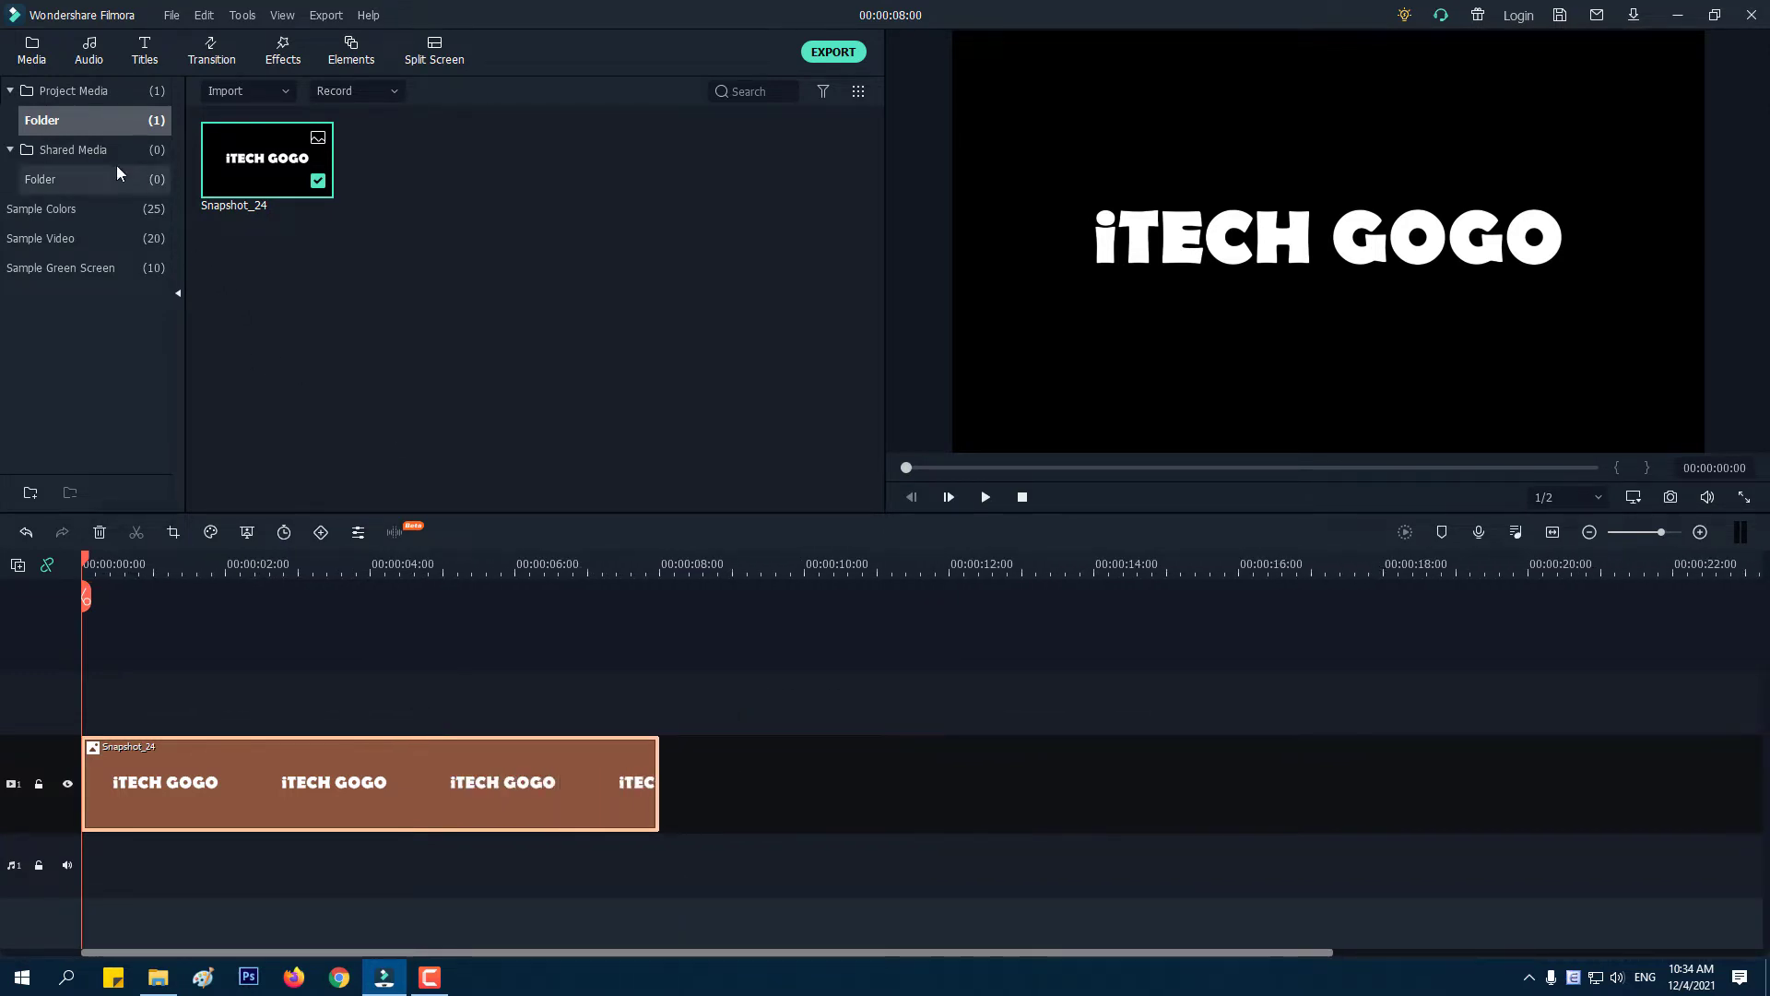
click(20, 55)
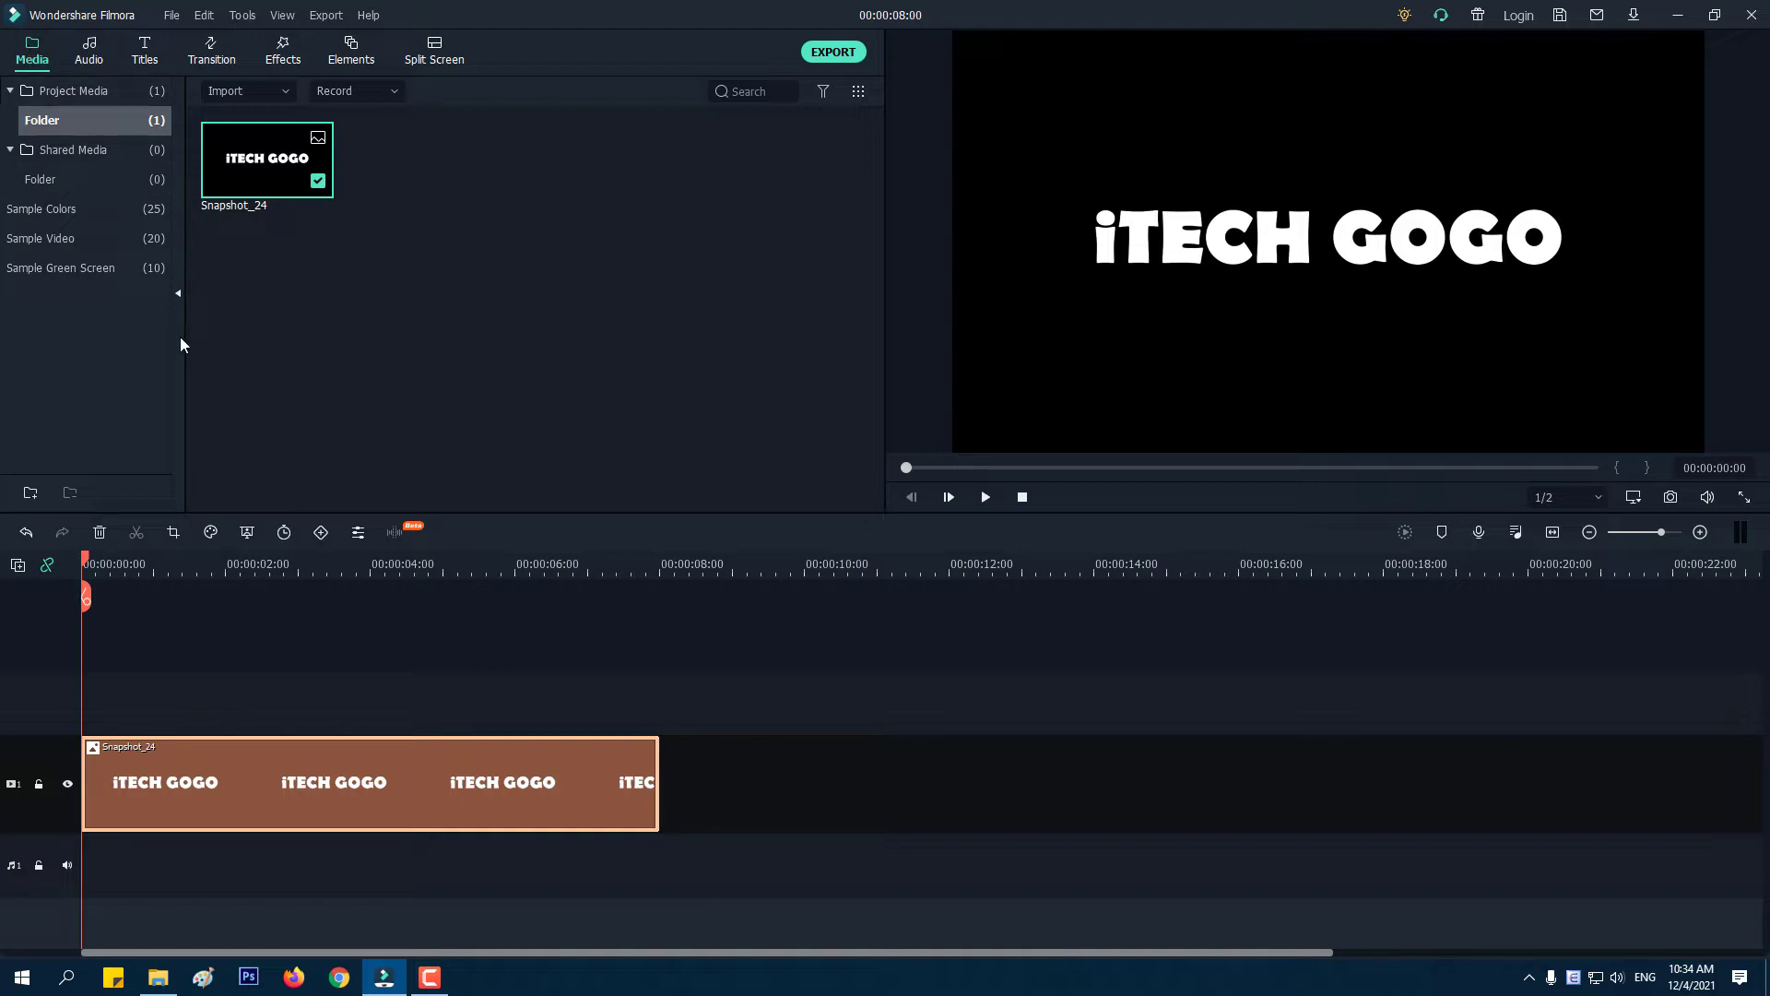
click(120, 208)
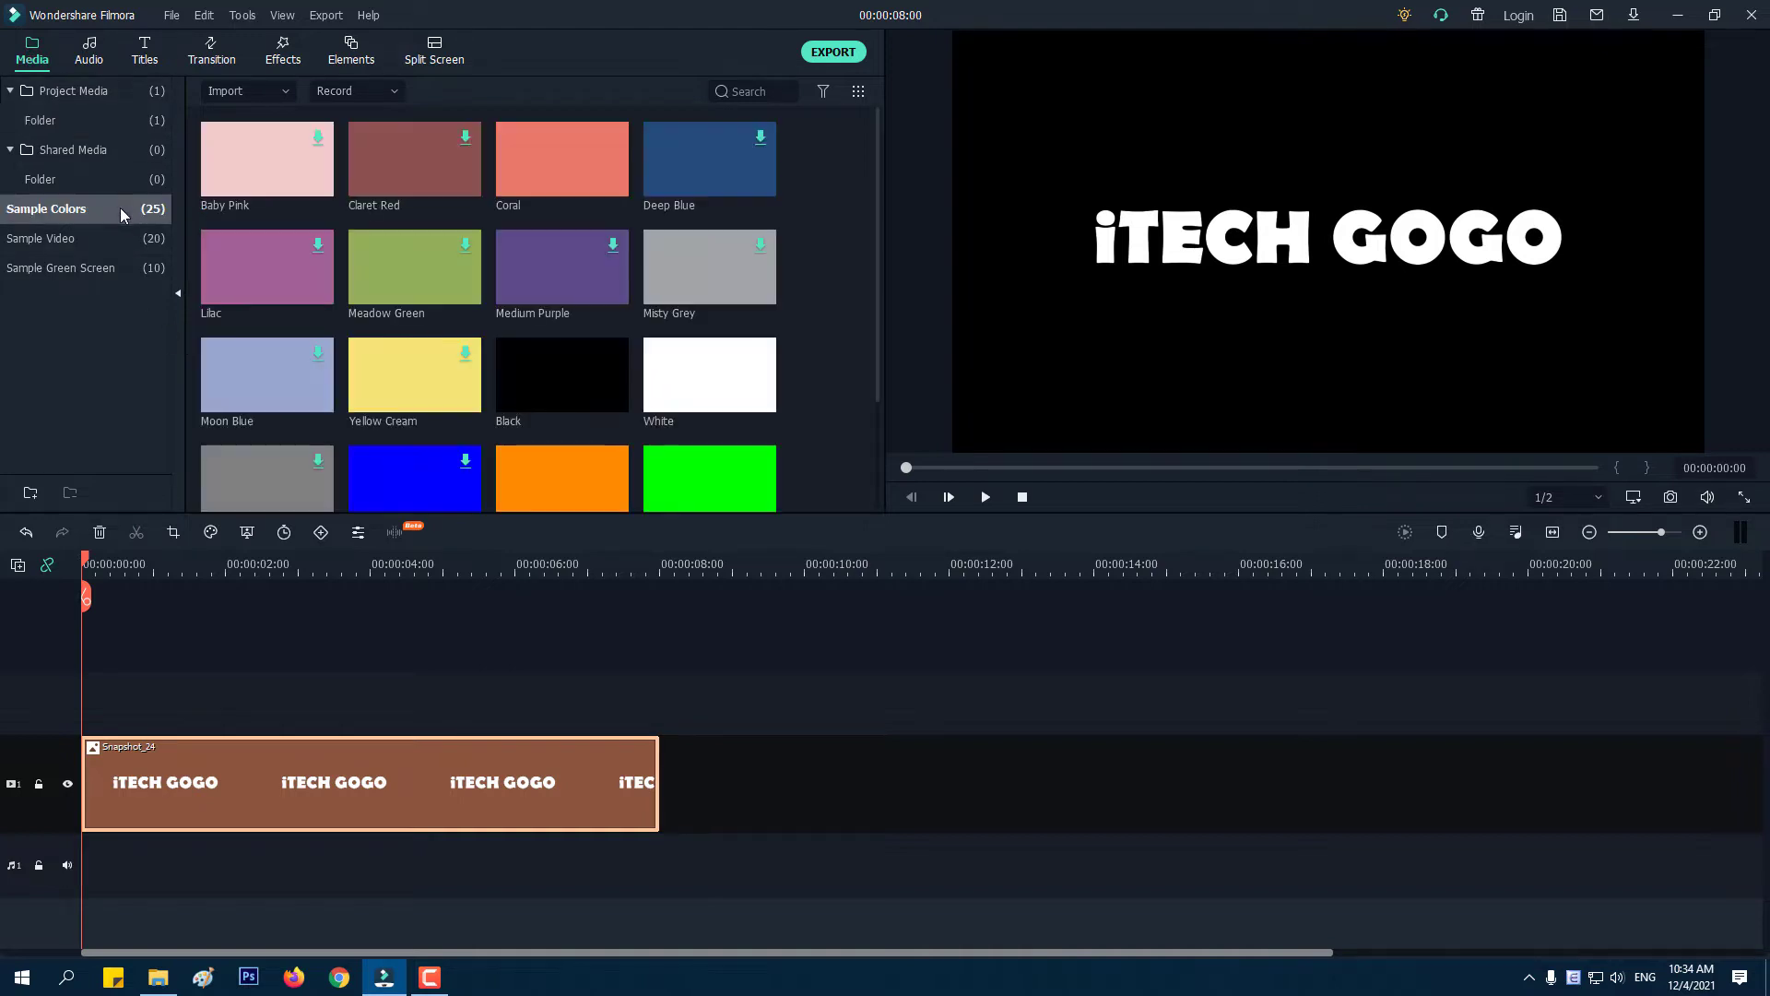
scroll(841, 372, down, 2)
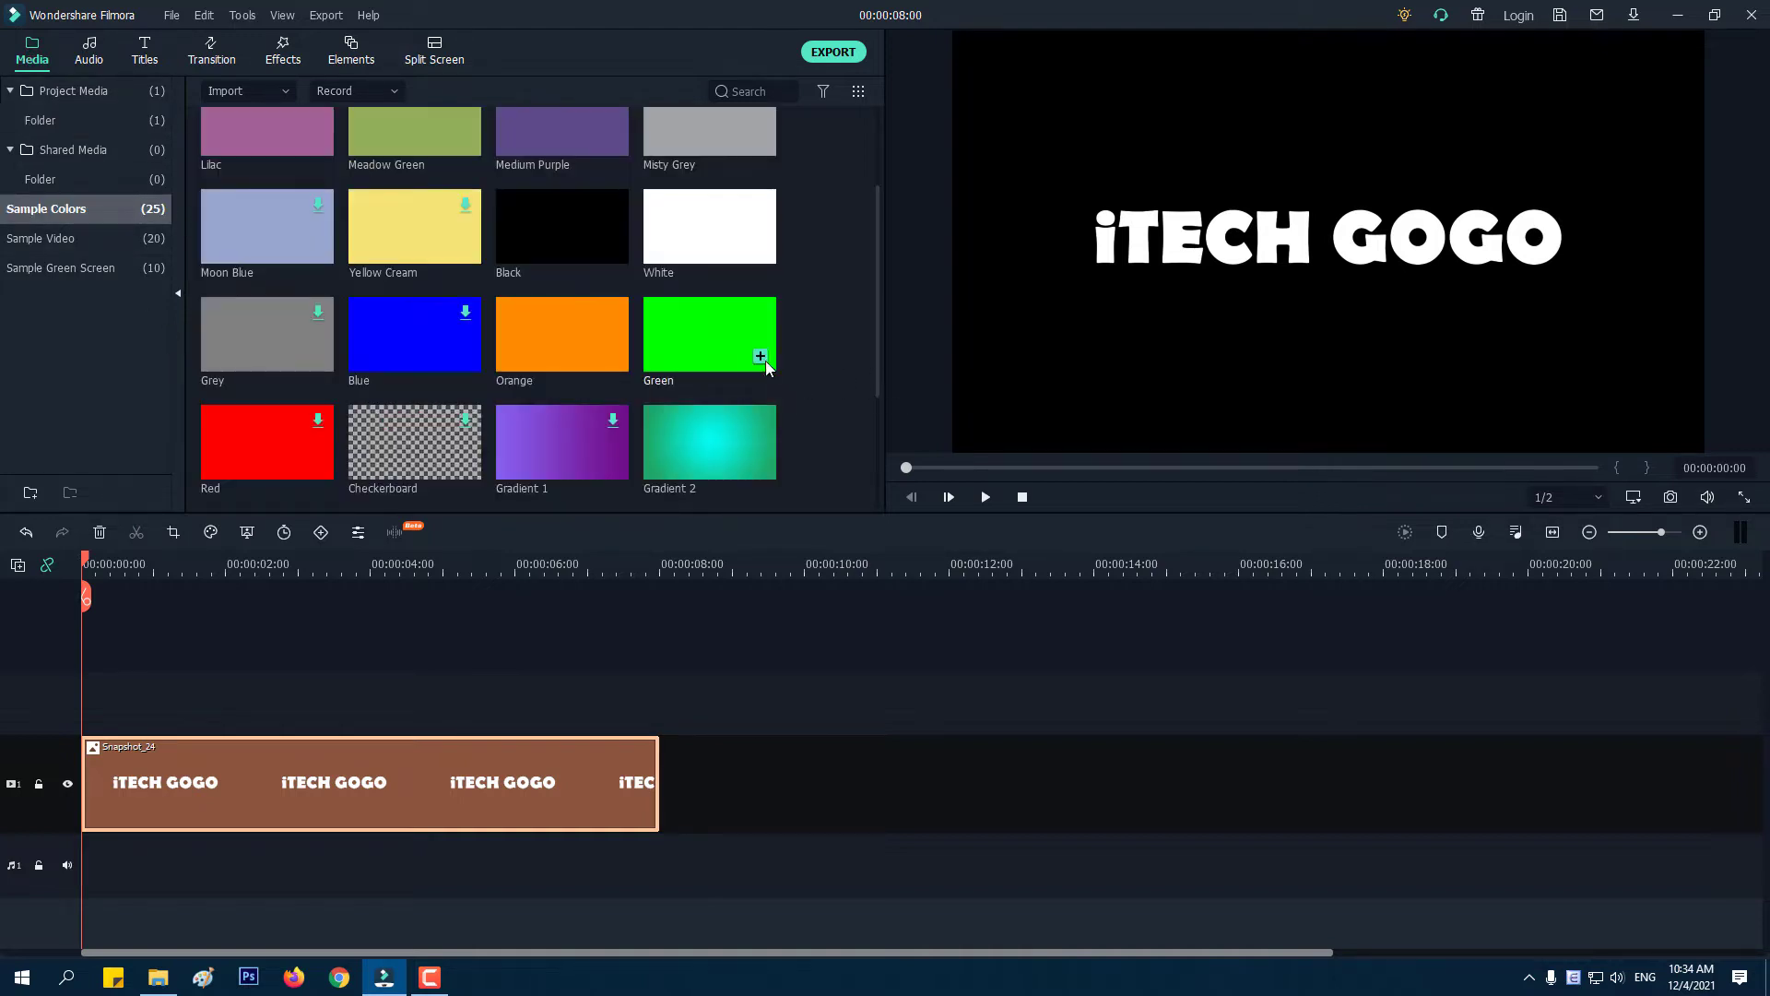
drag(728, 355, 657, 712)
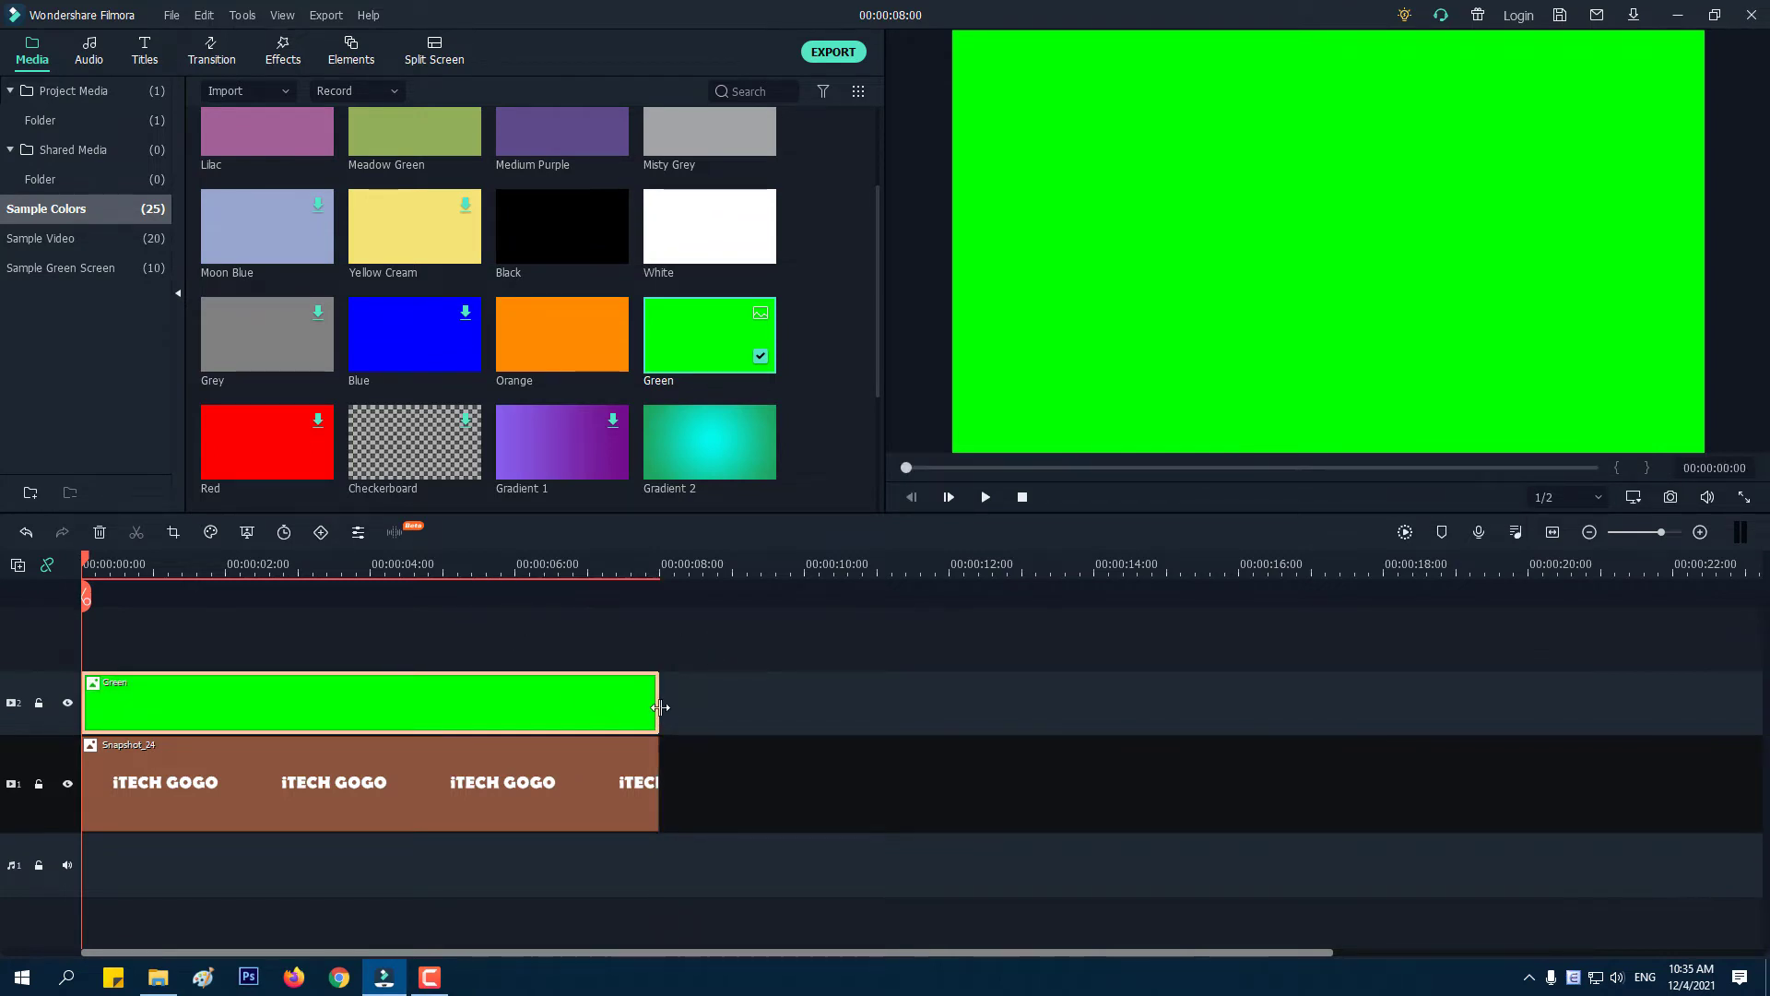
Find the Crop effect and apply it to the green clip on track 2.
click(266, 567)
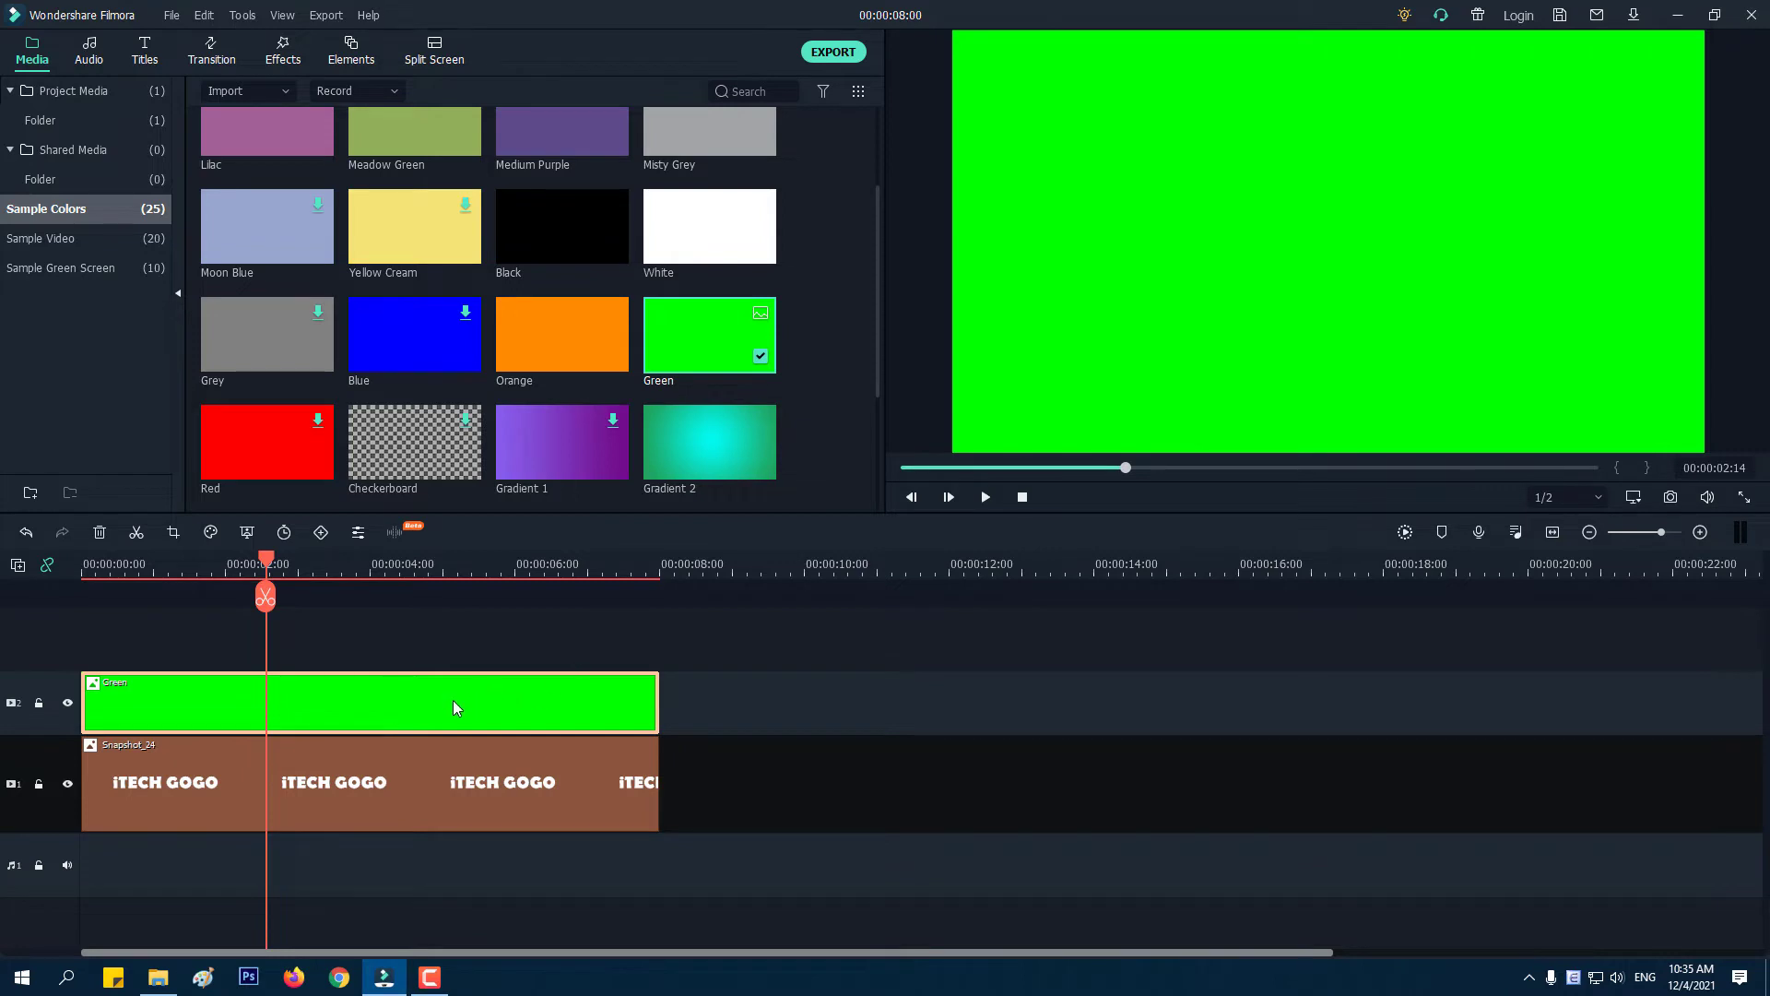
click(280, 51)
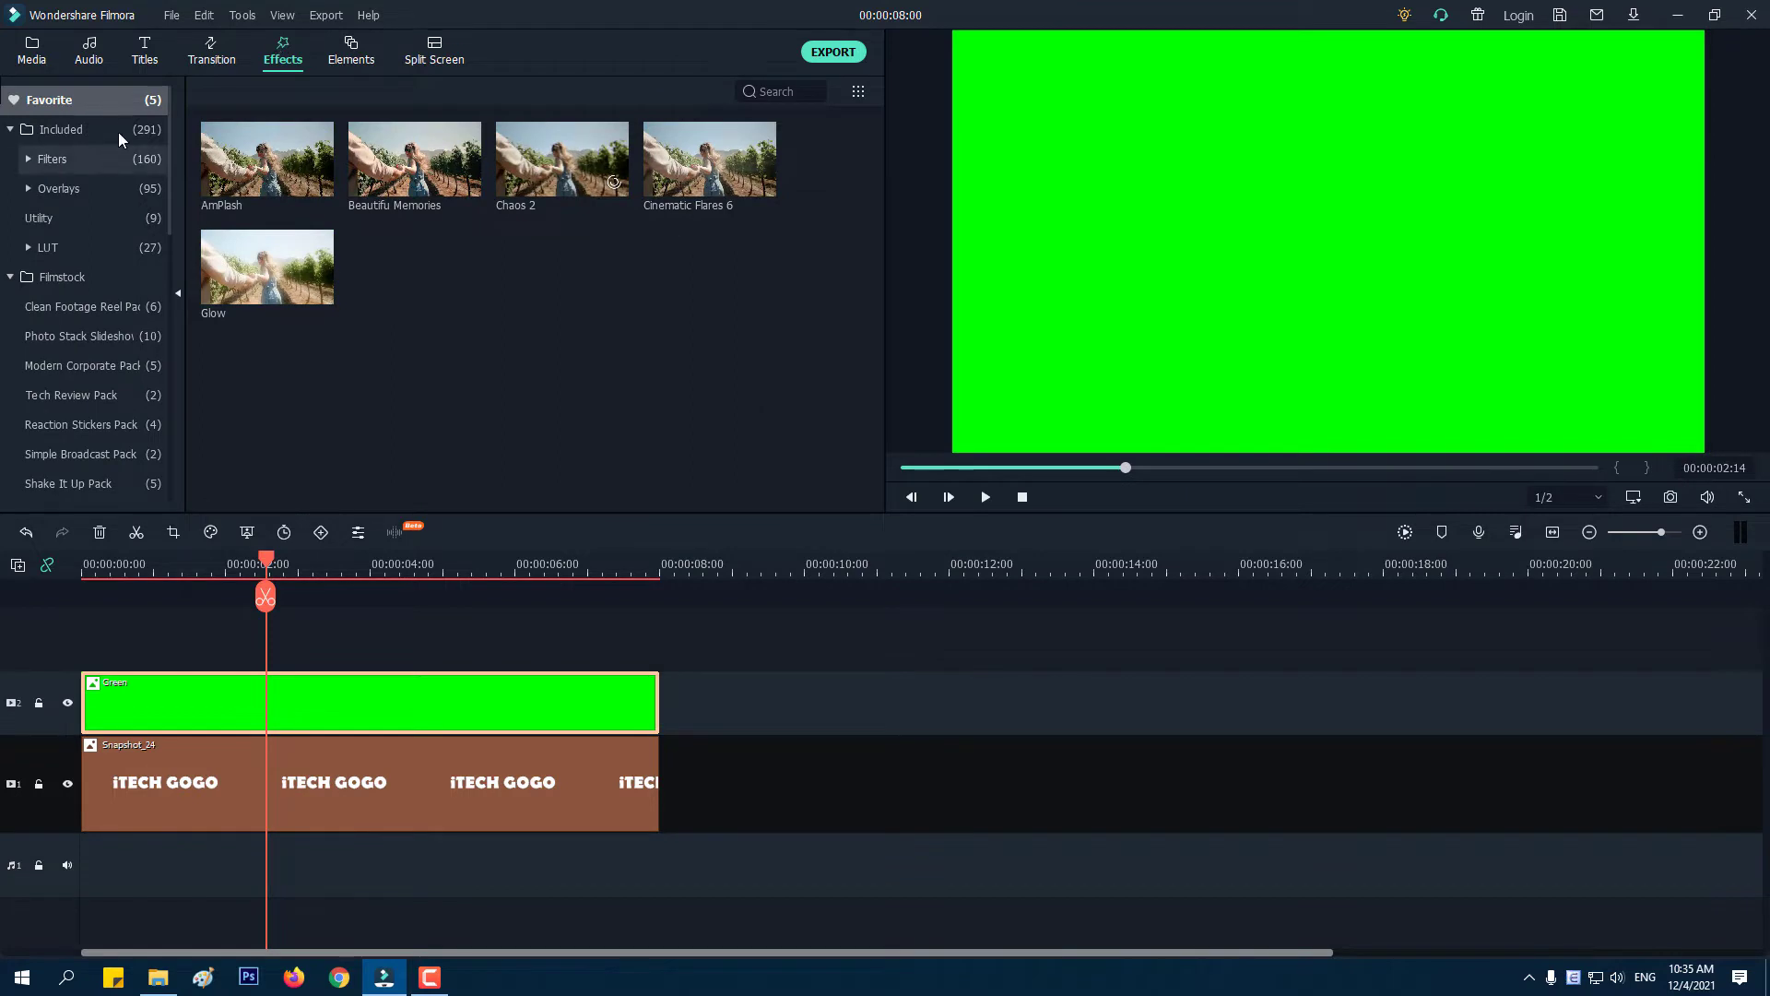
click(85, 129)
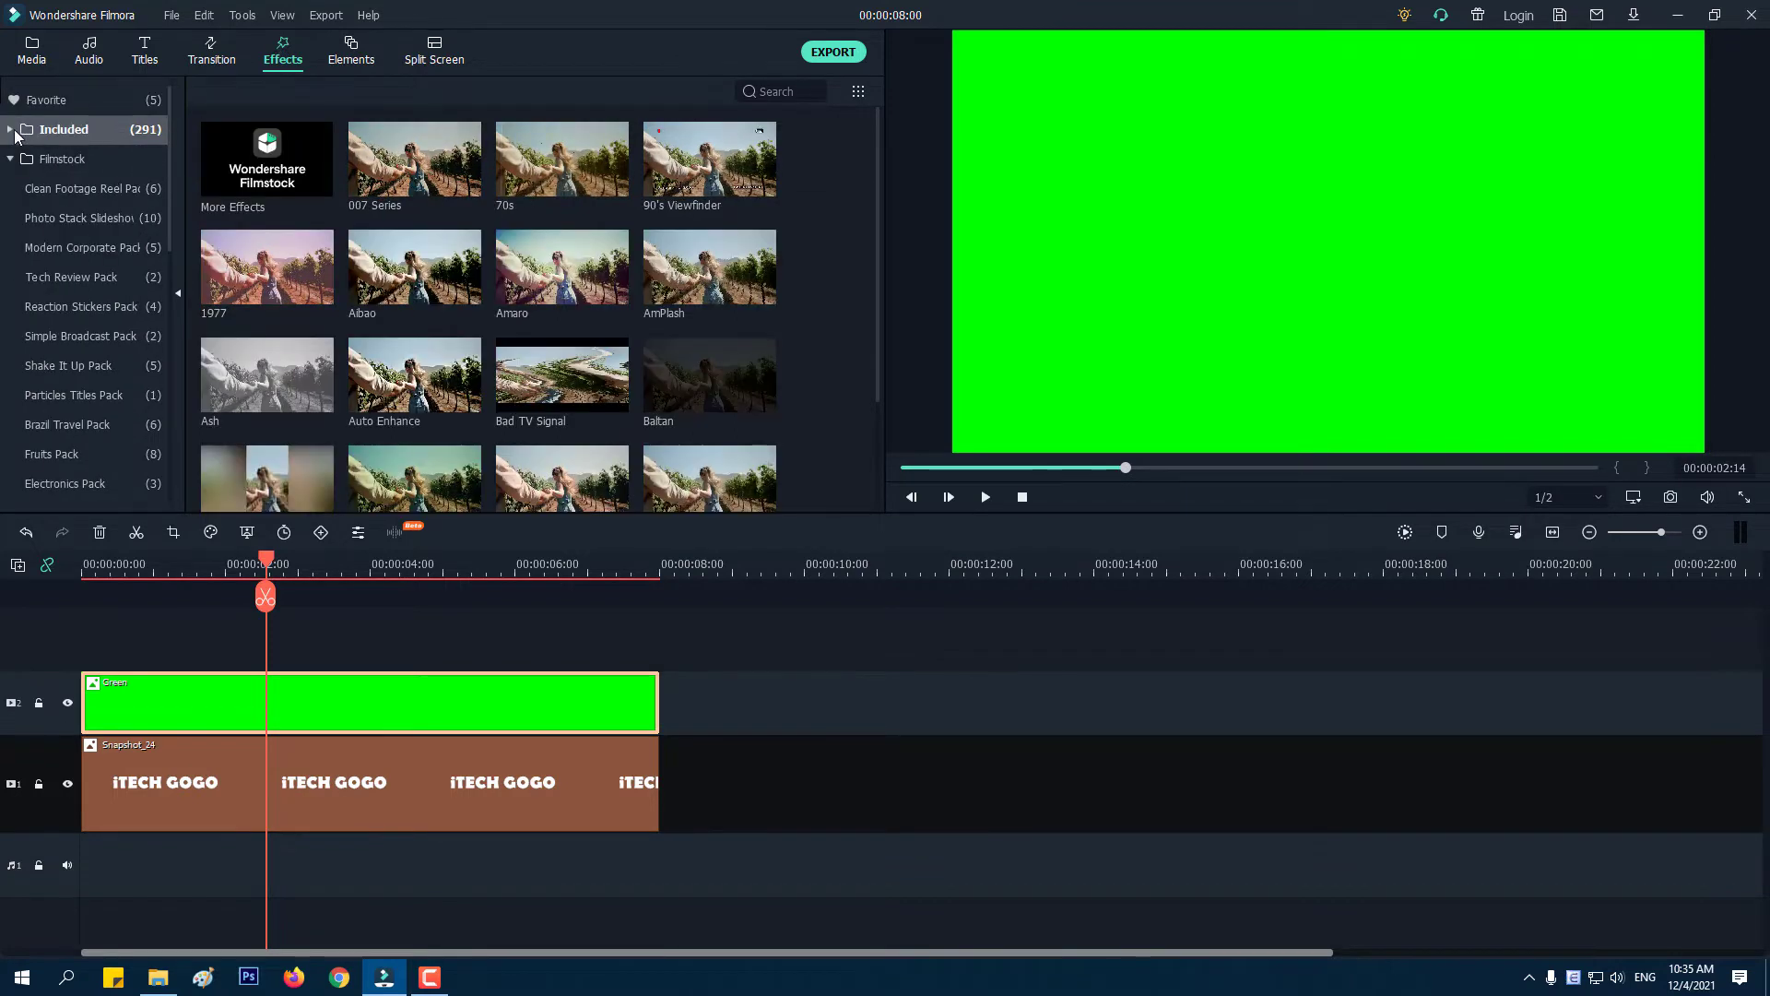
click(776, 92)
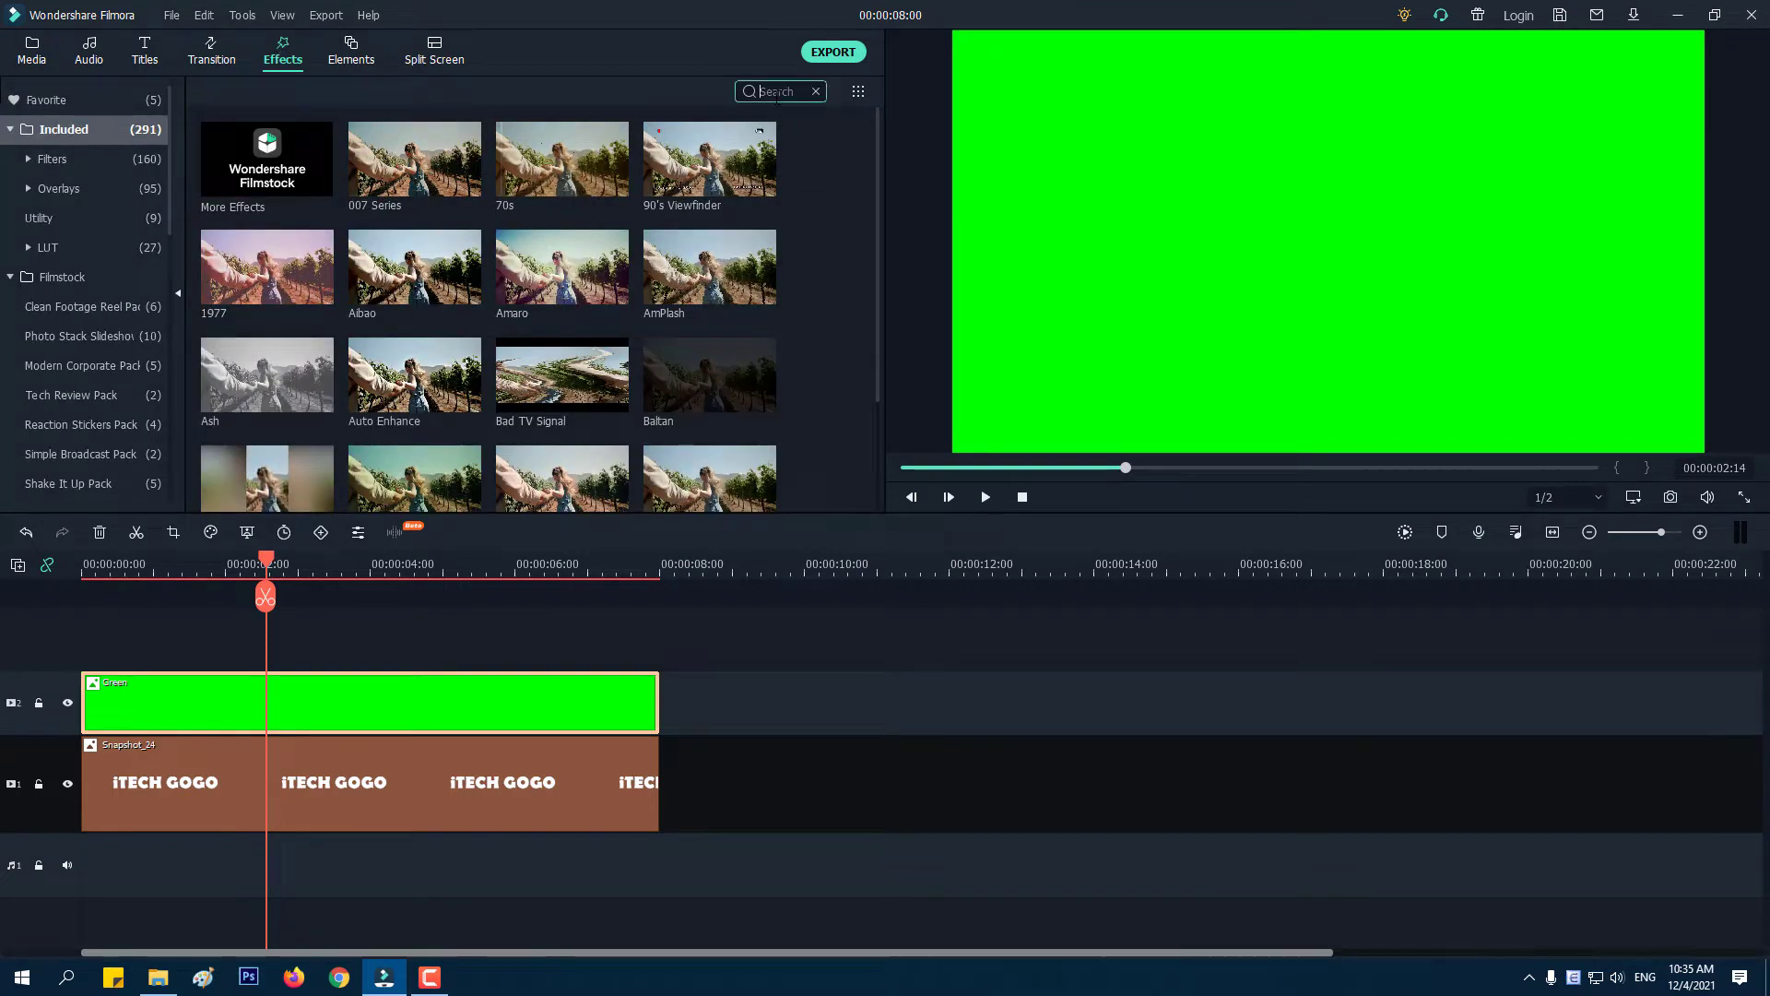
text(CROP)
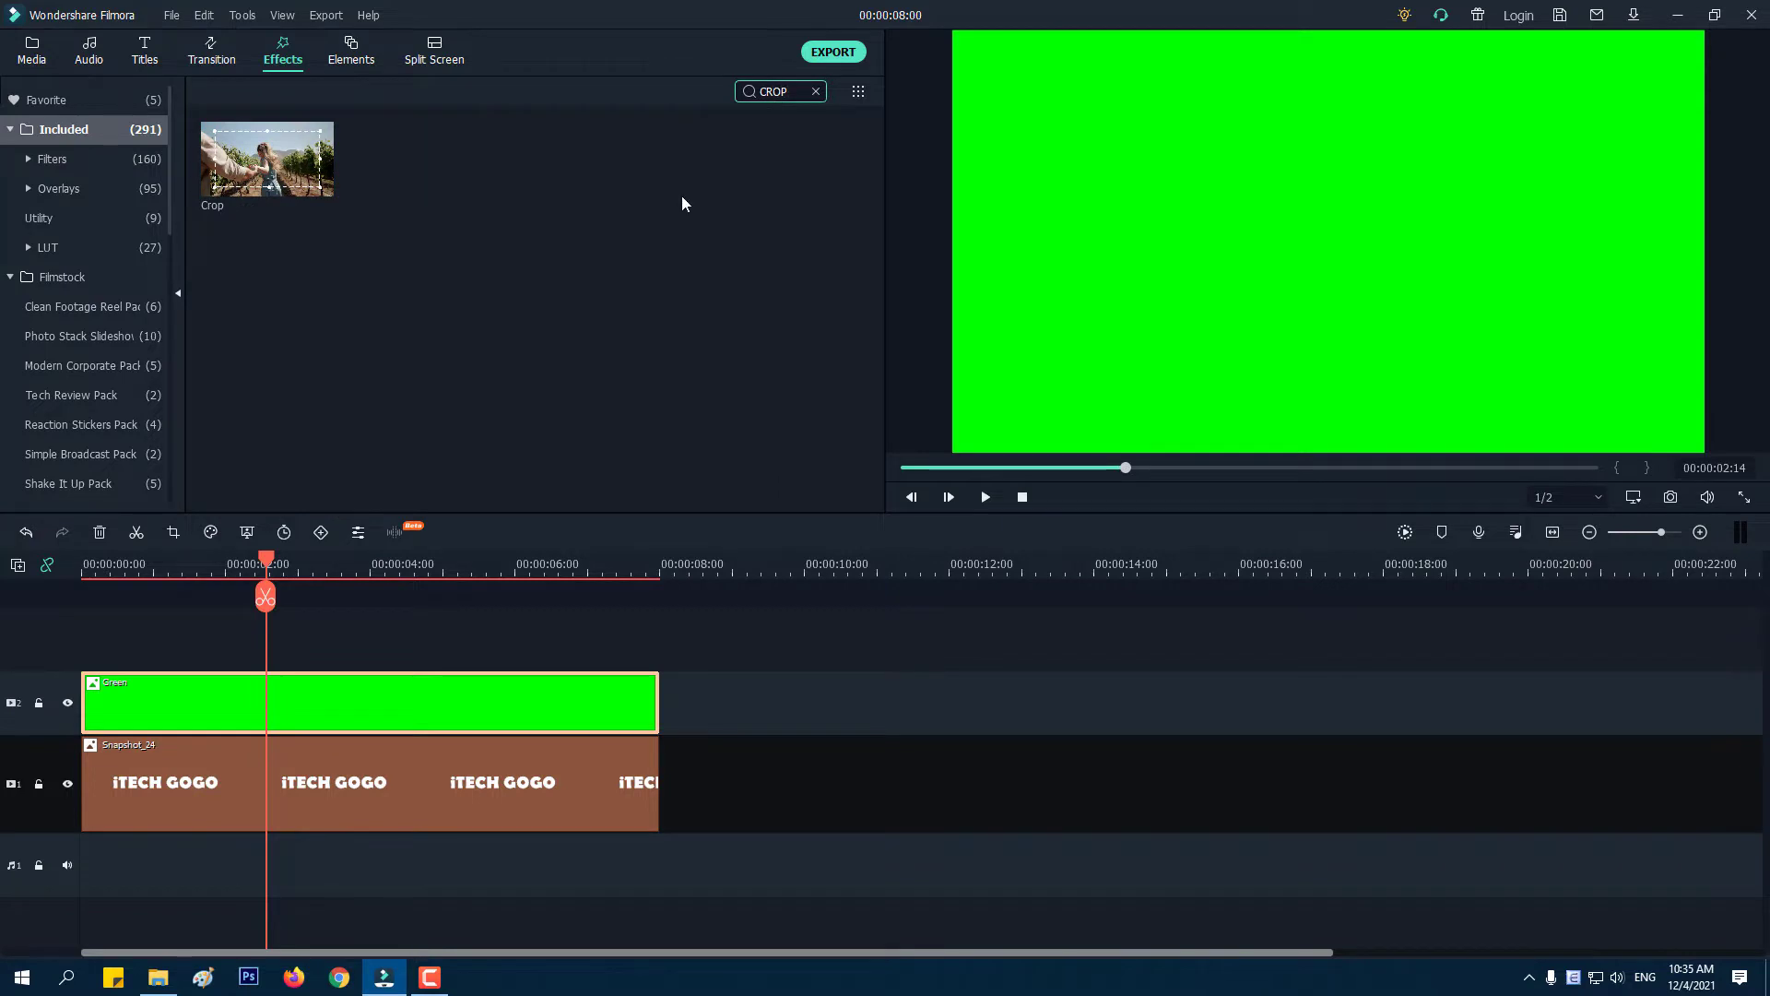
drag(279, 177, 262, 692)
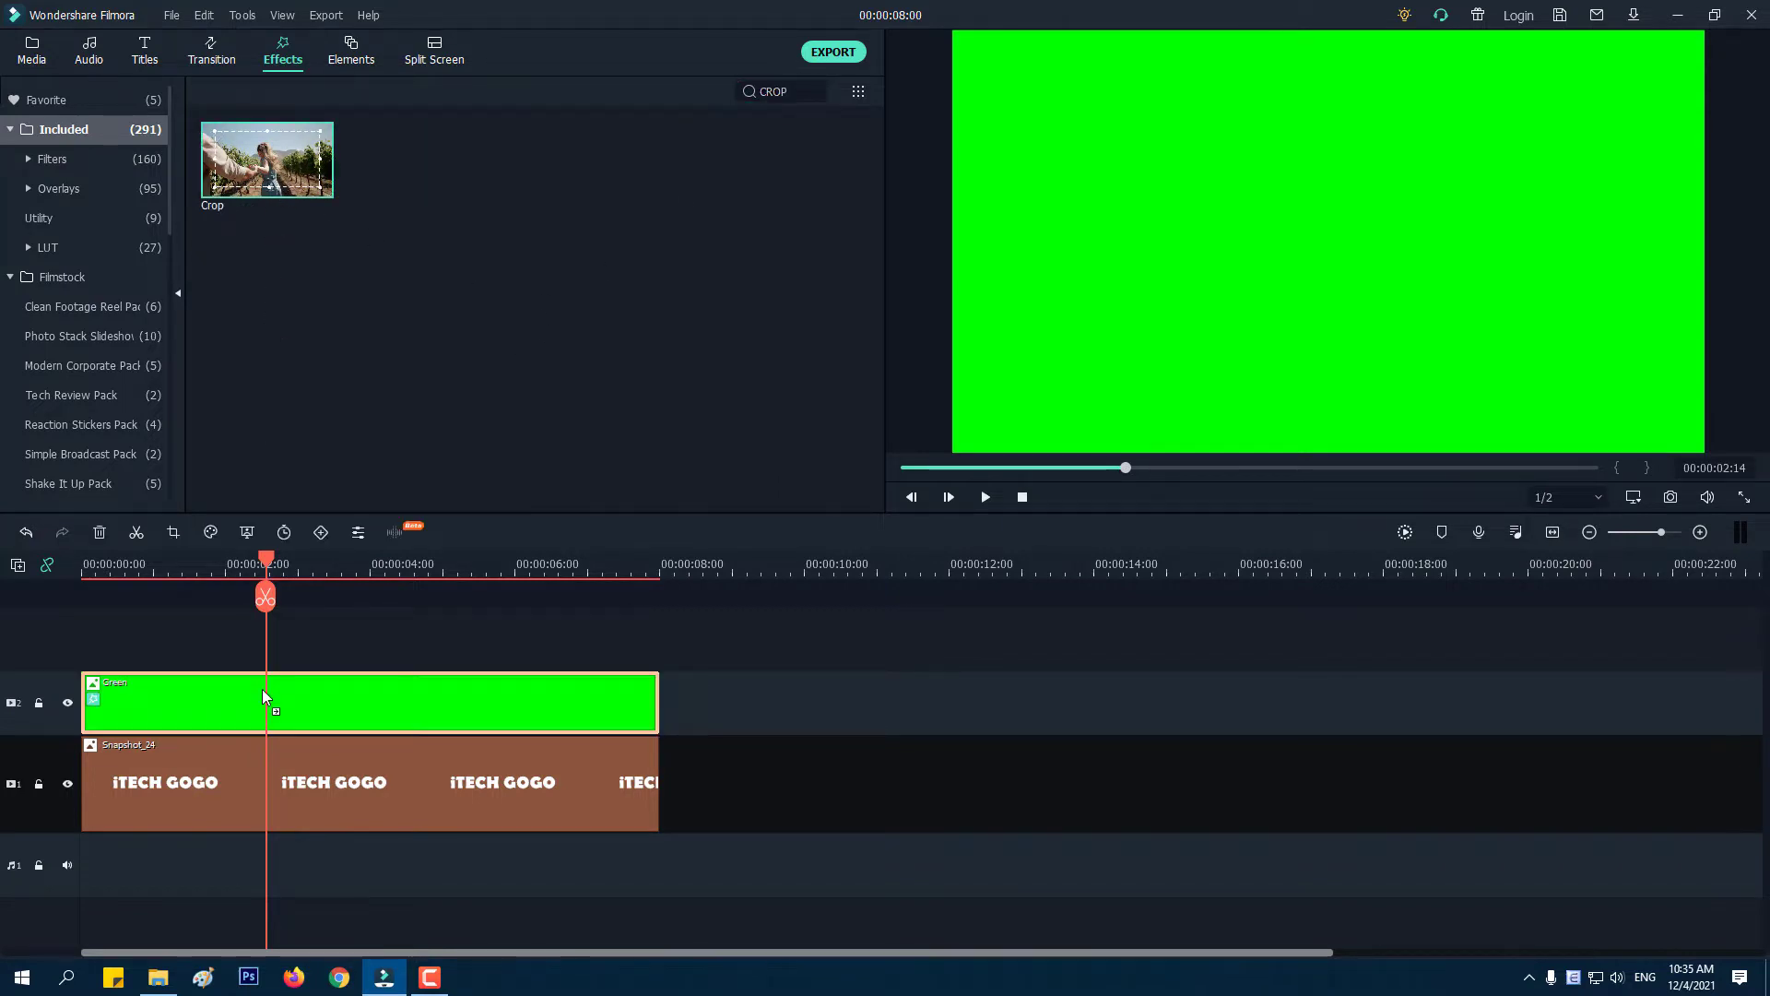
Set the green clip's Crop effect to a Top value of 50.
double_click(404, 715)
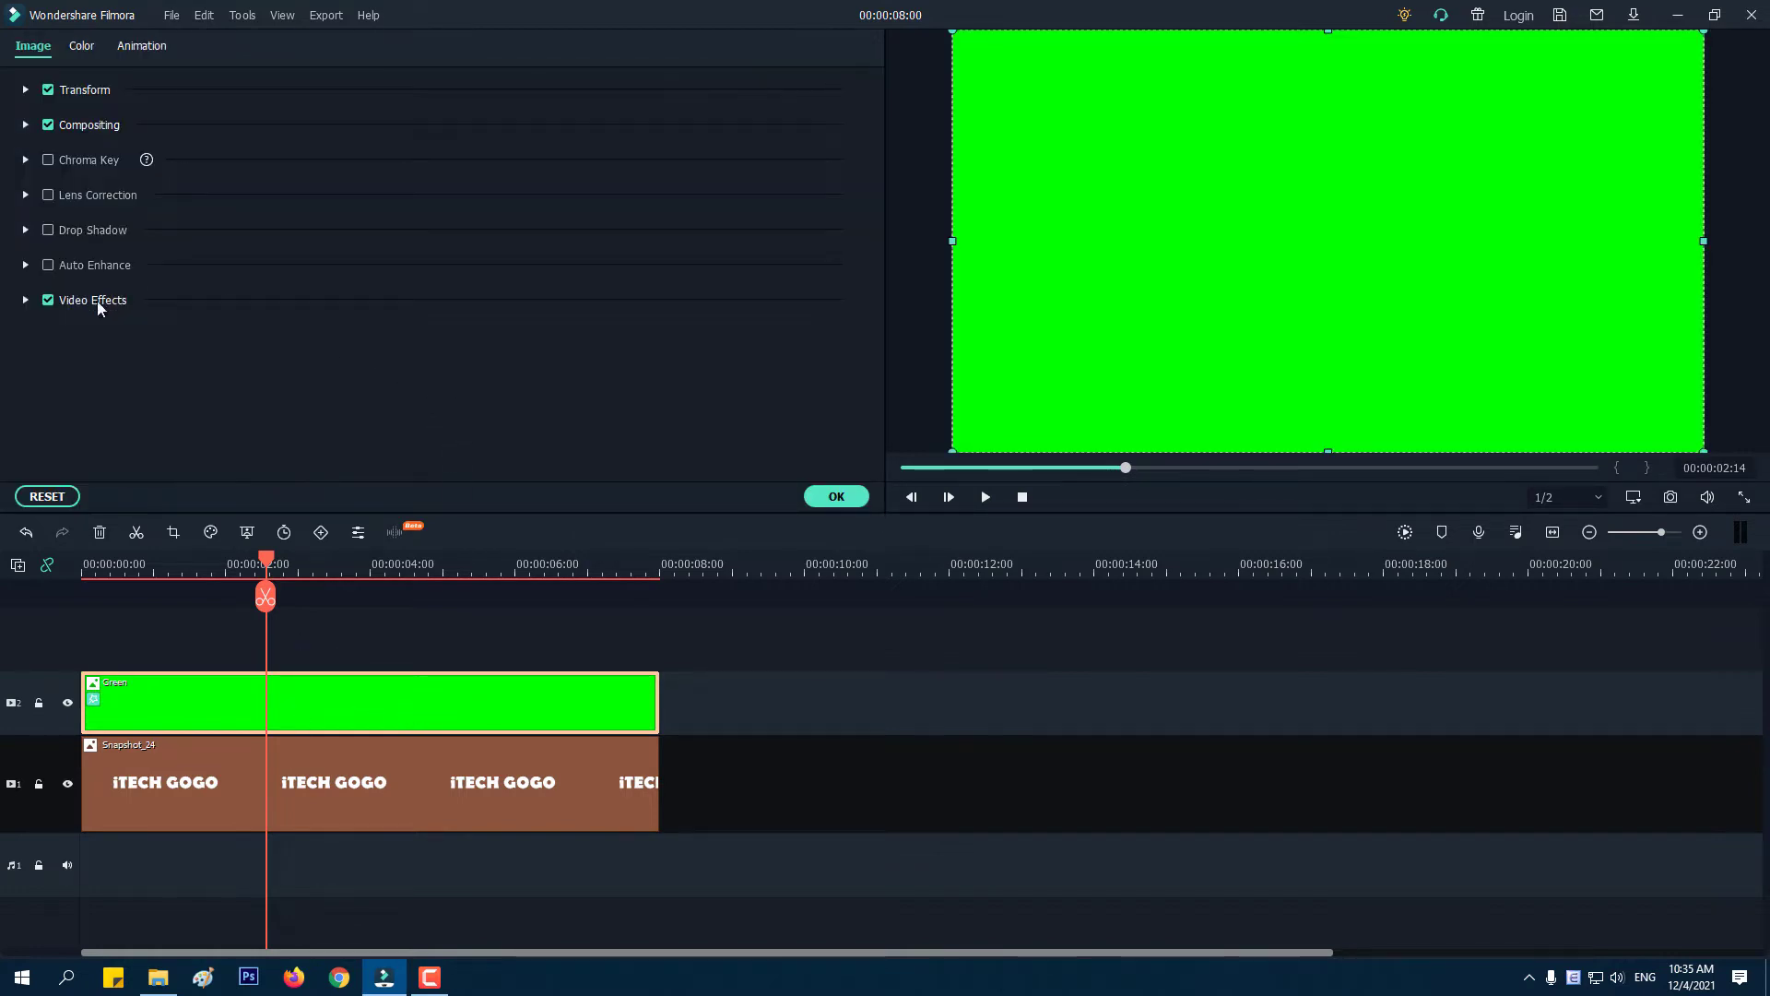
click(28, 300)
scroll(265, 332, down, 2)
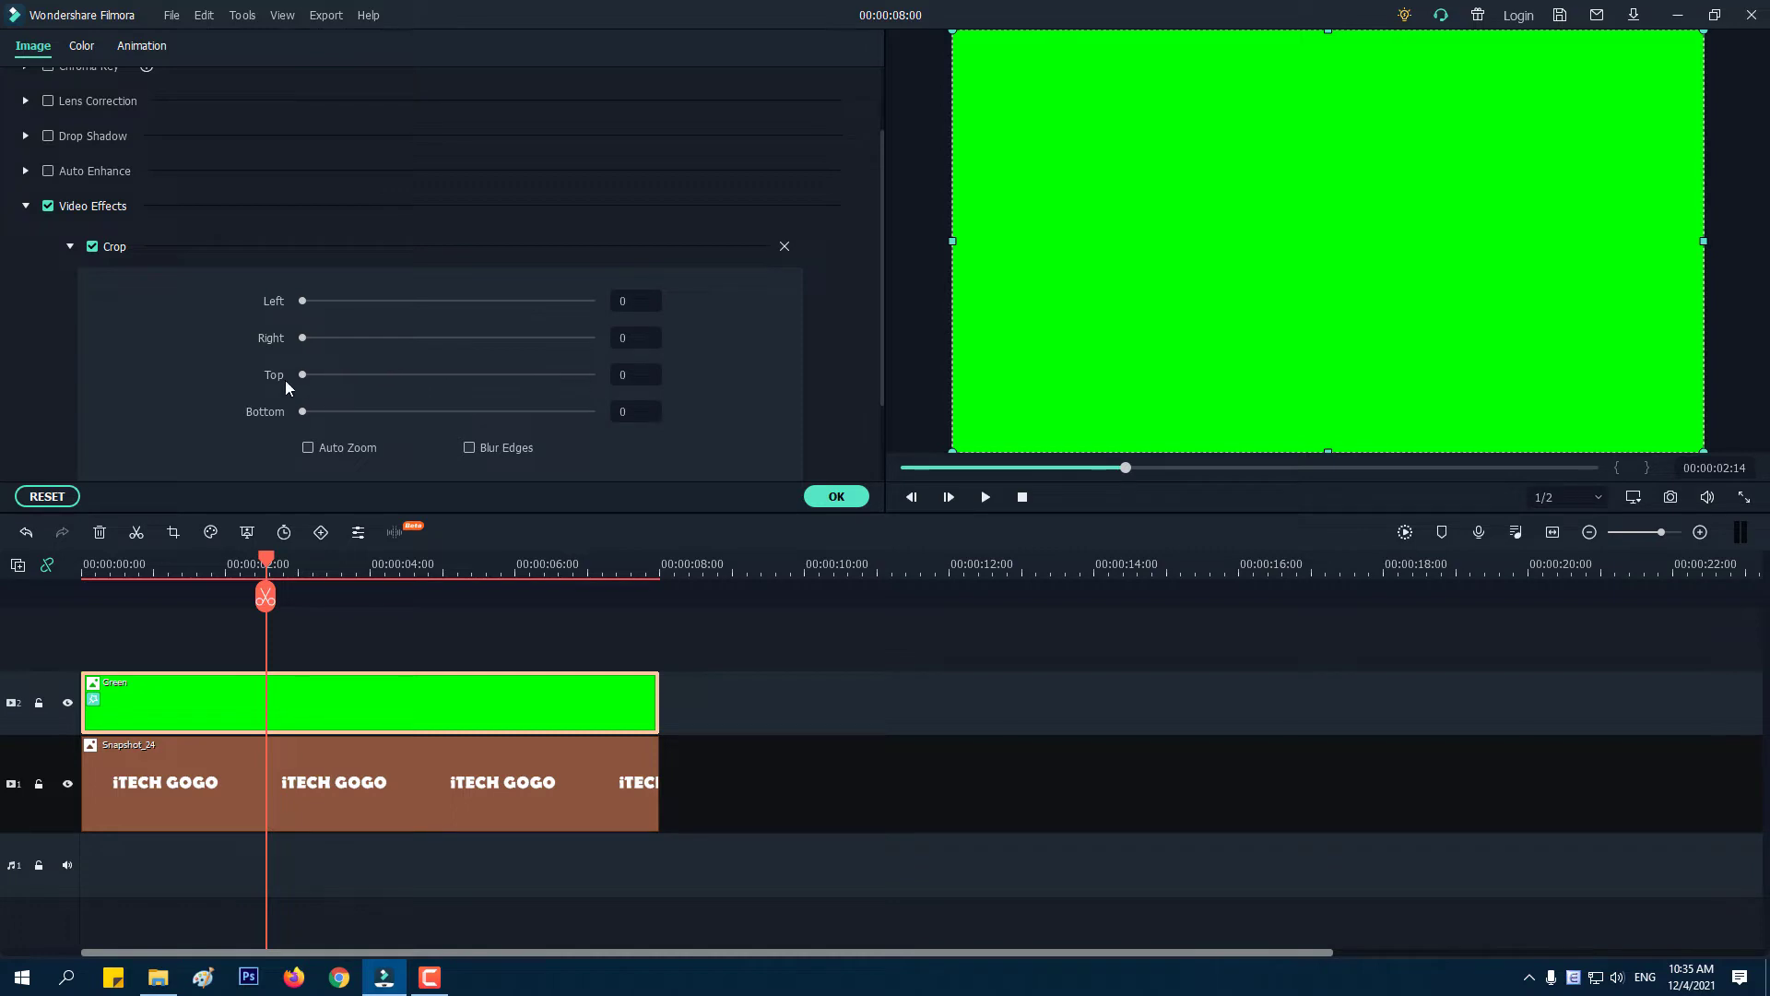
click(637, 376)
text(5)
click(733, 380)
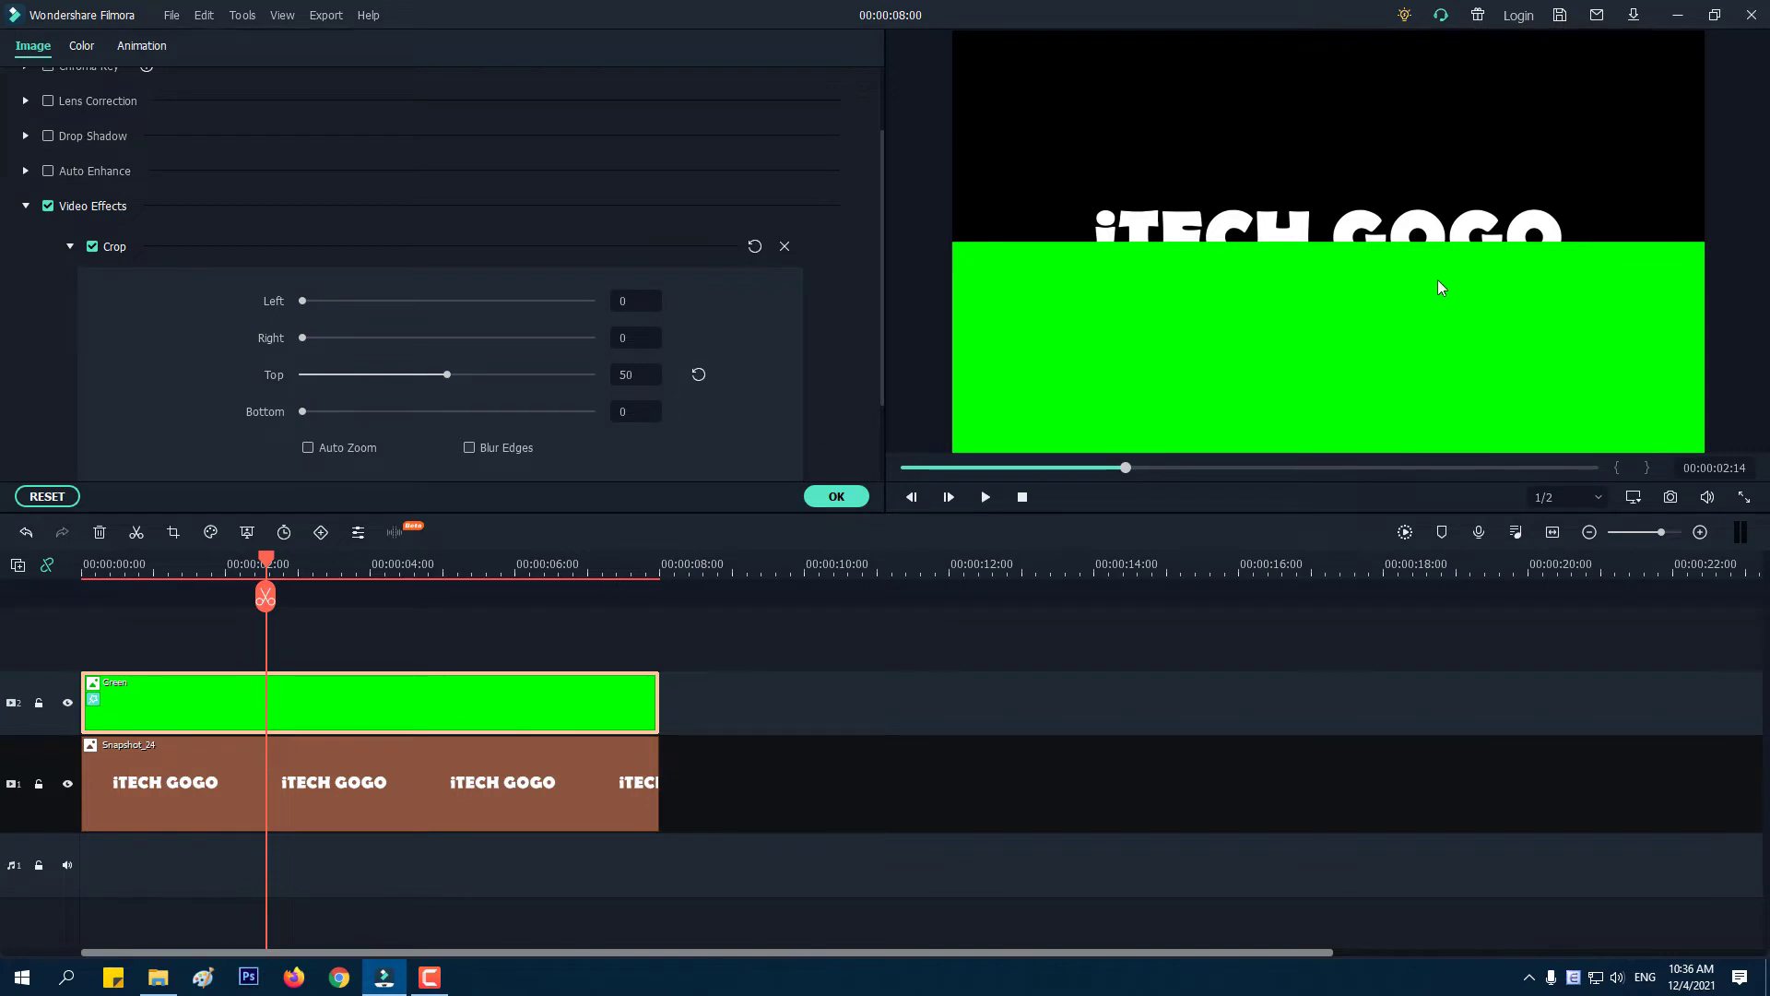
Move the snapshot image down in the preview until its text is hidden behind the green lower half.
click(463, 721)
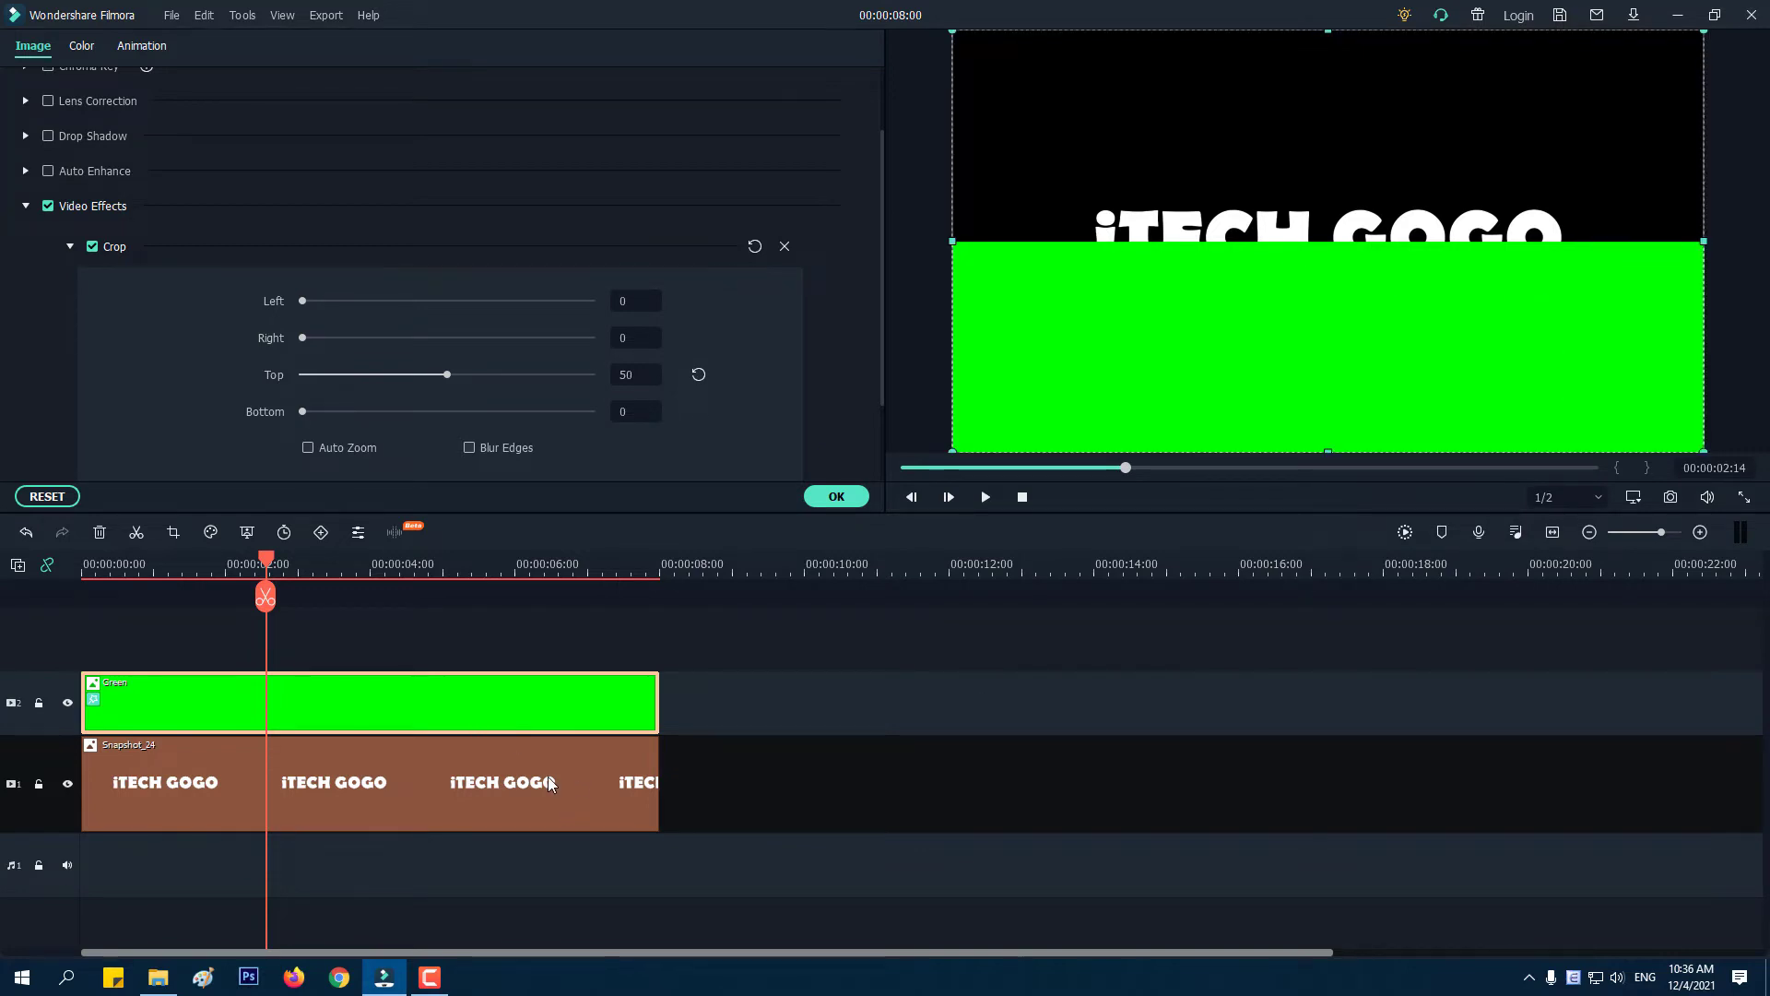
click(547, 777)
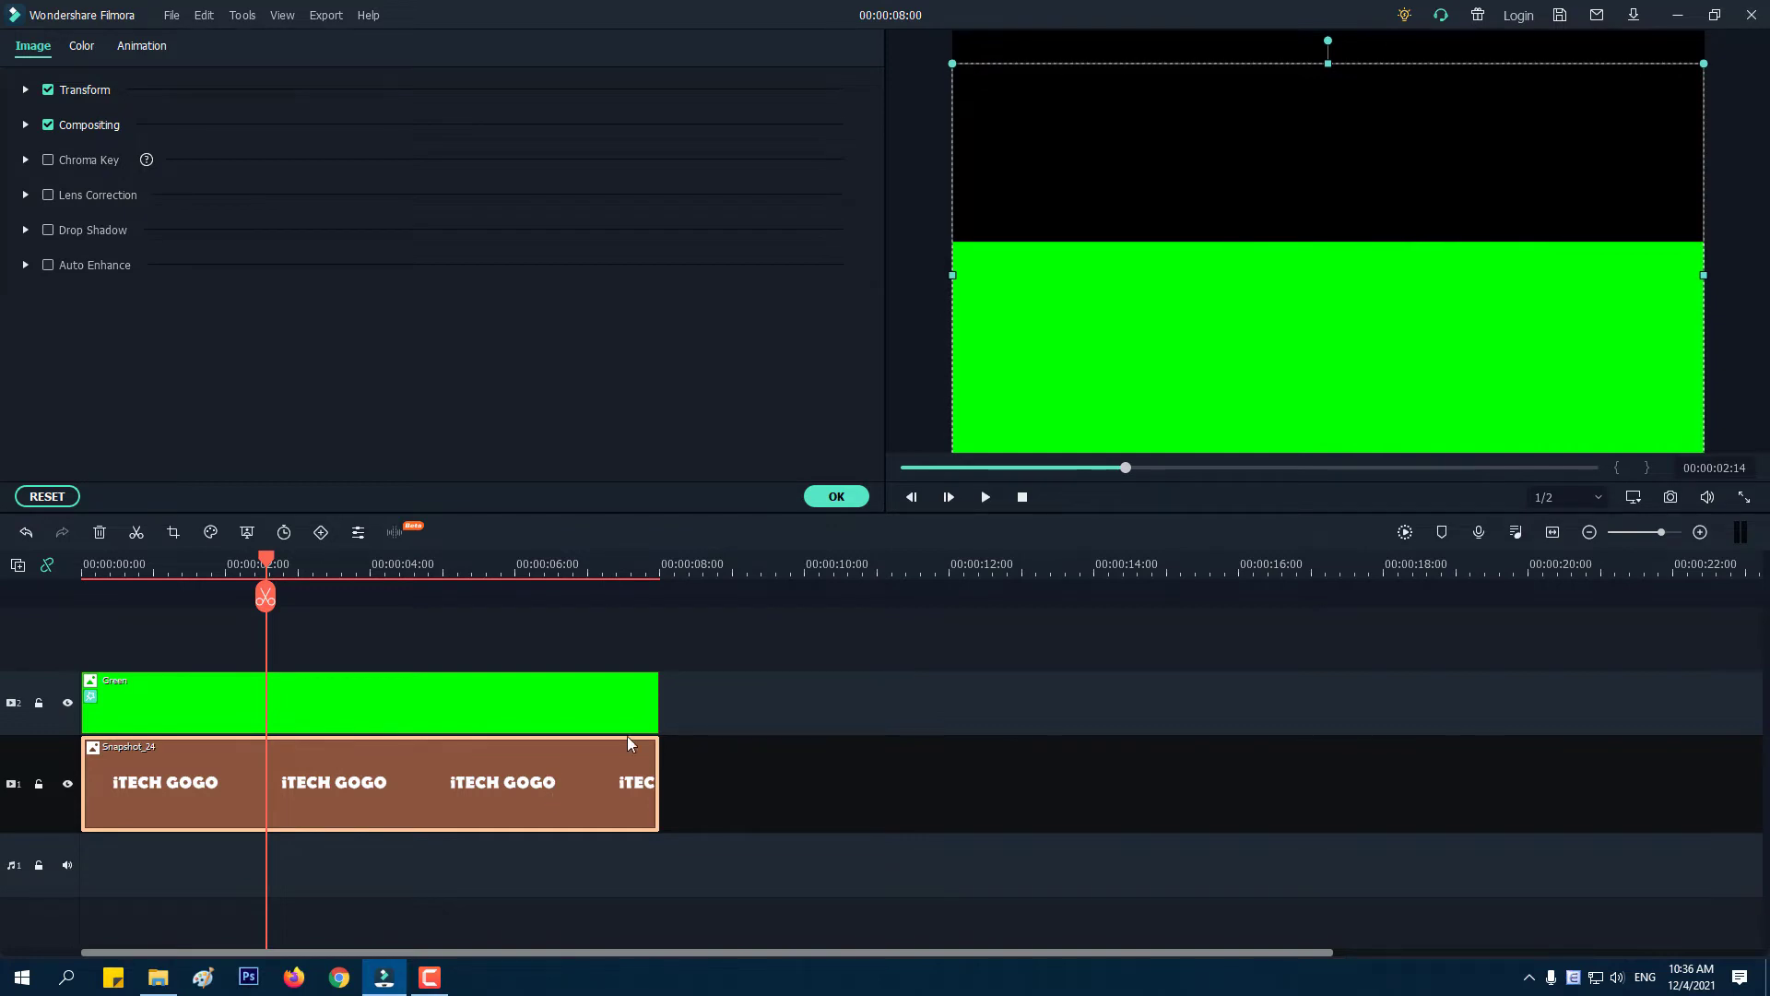
Add a custom animation keyframe to the snapshot clip at the start of the timeline.
click(828, 496)
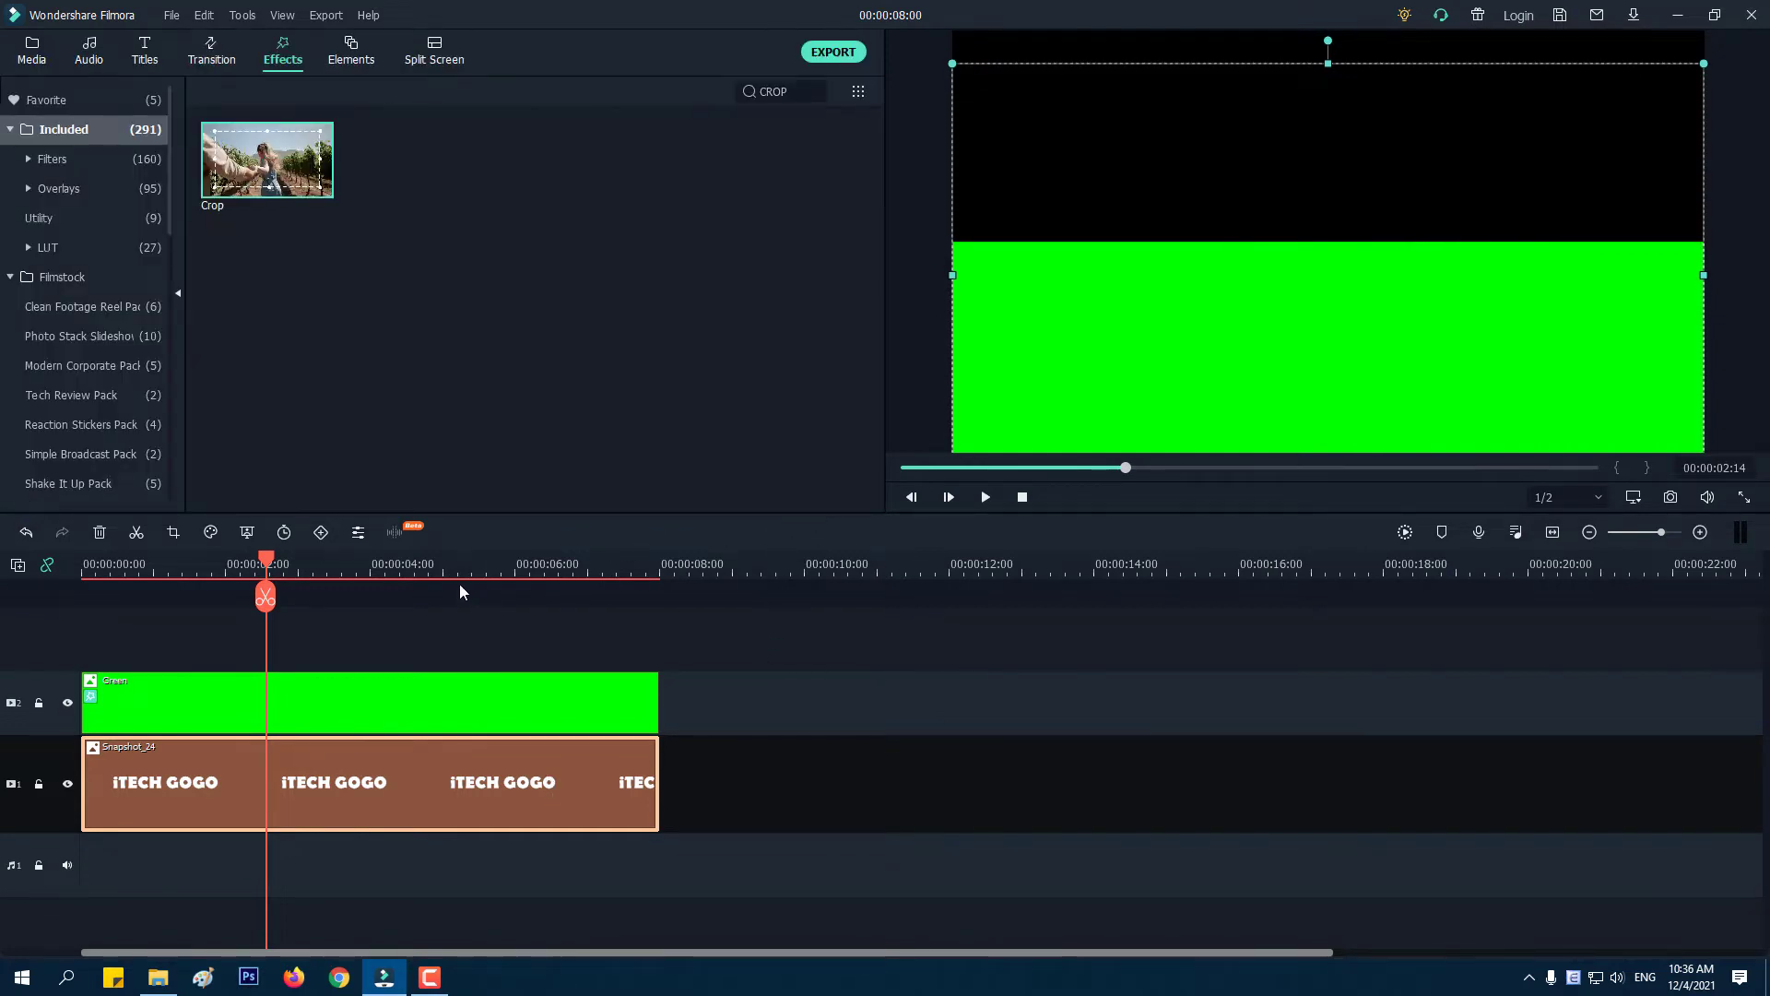
right_click(395, 762)
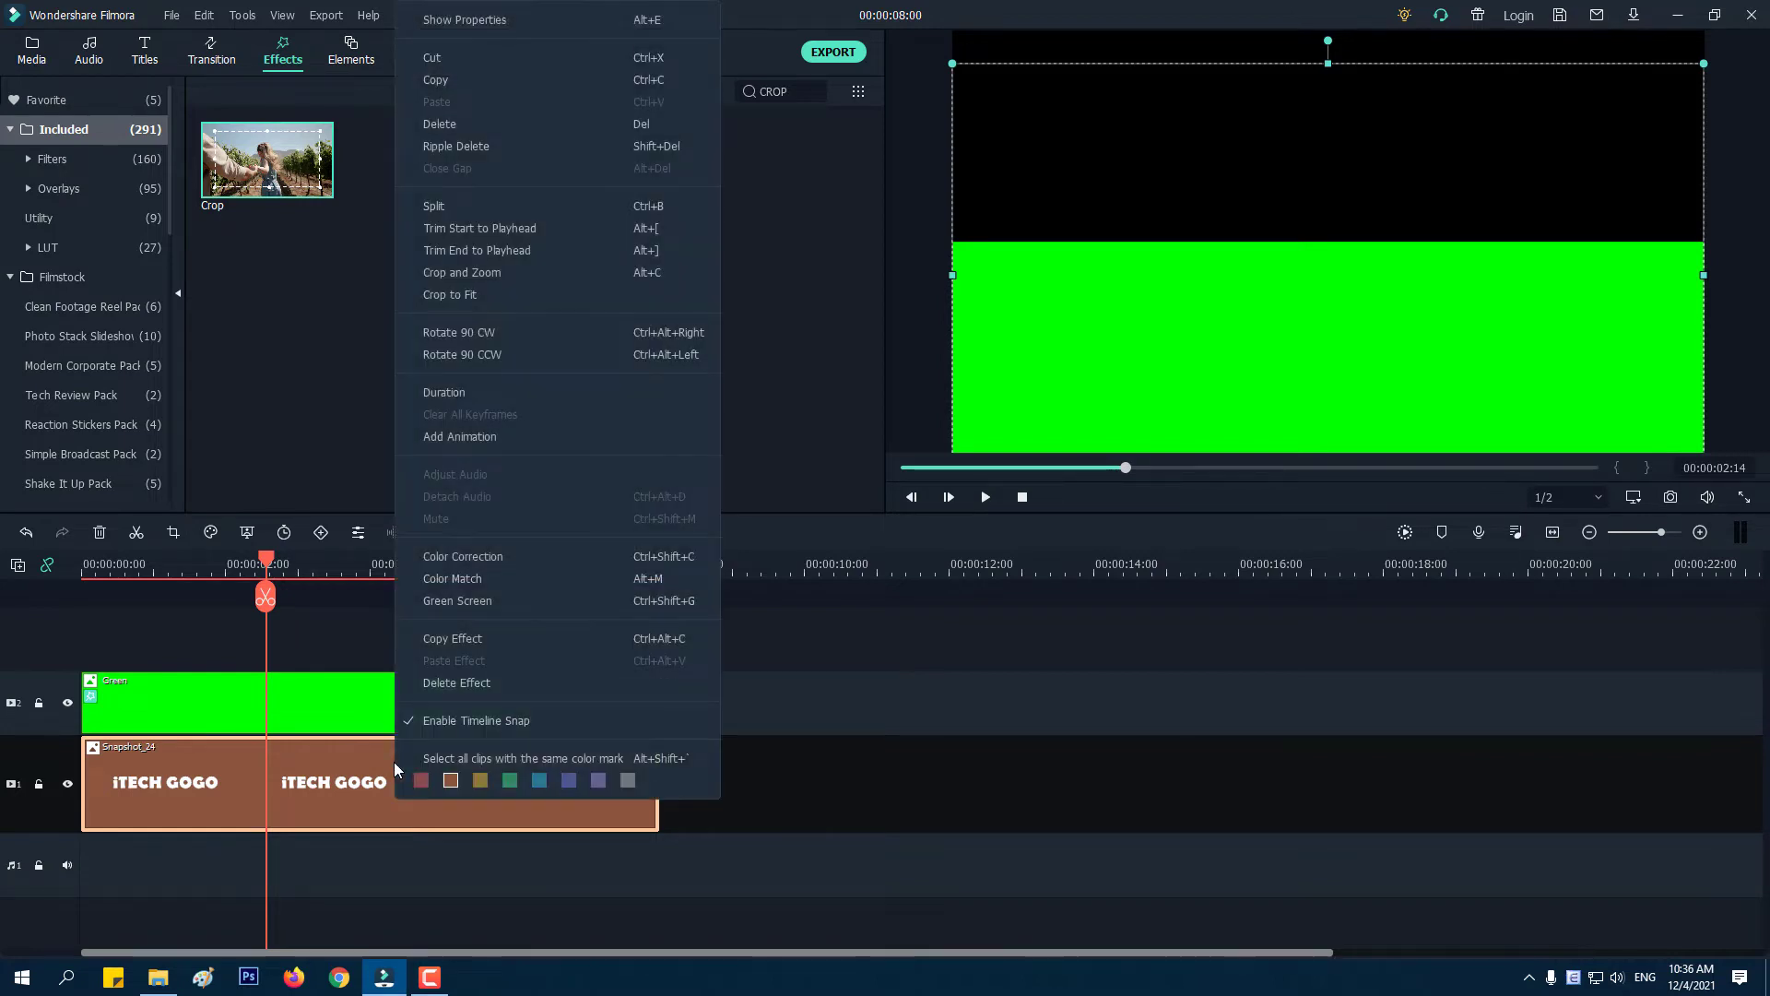
click(509, 437)
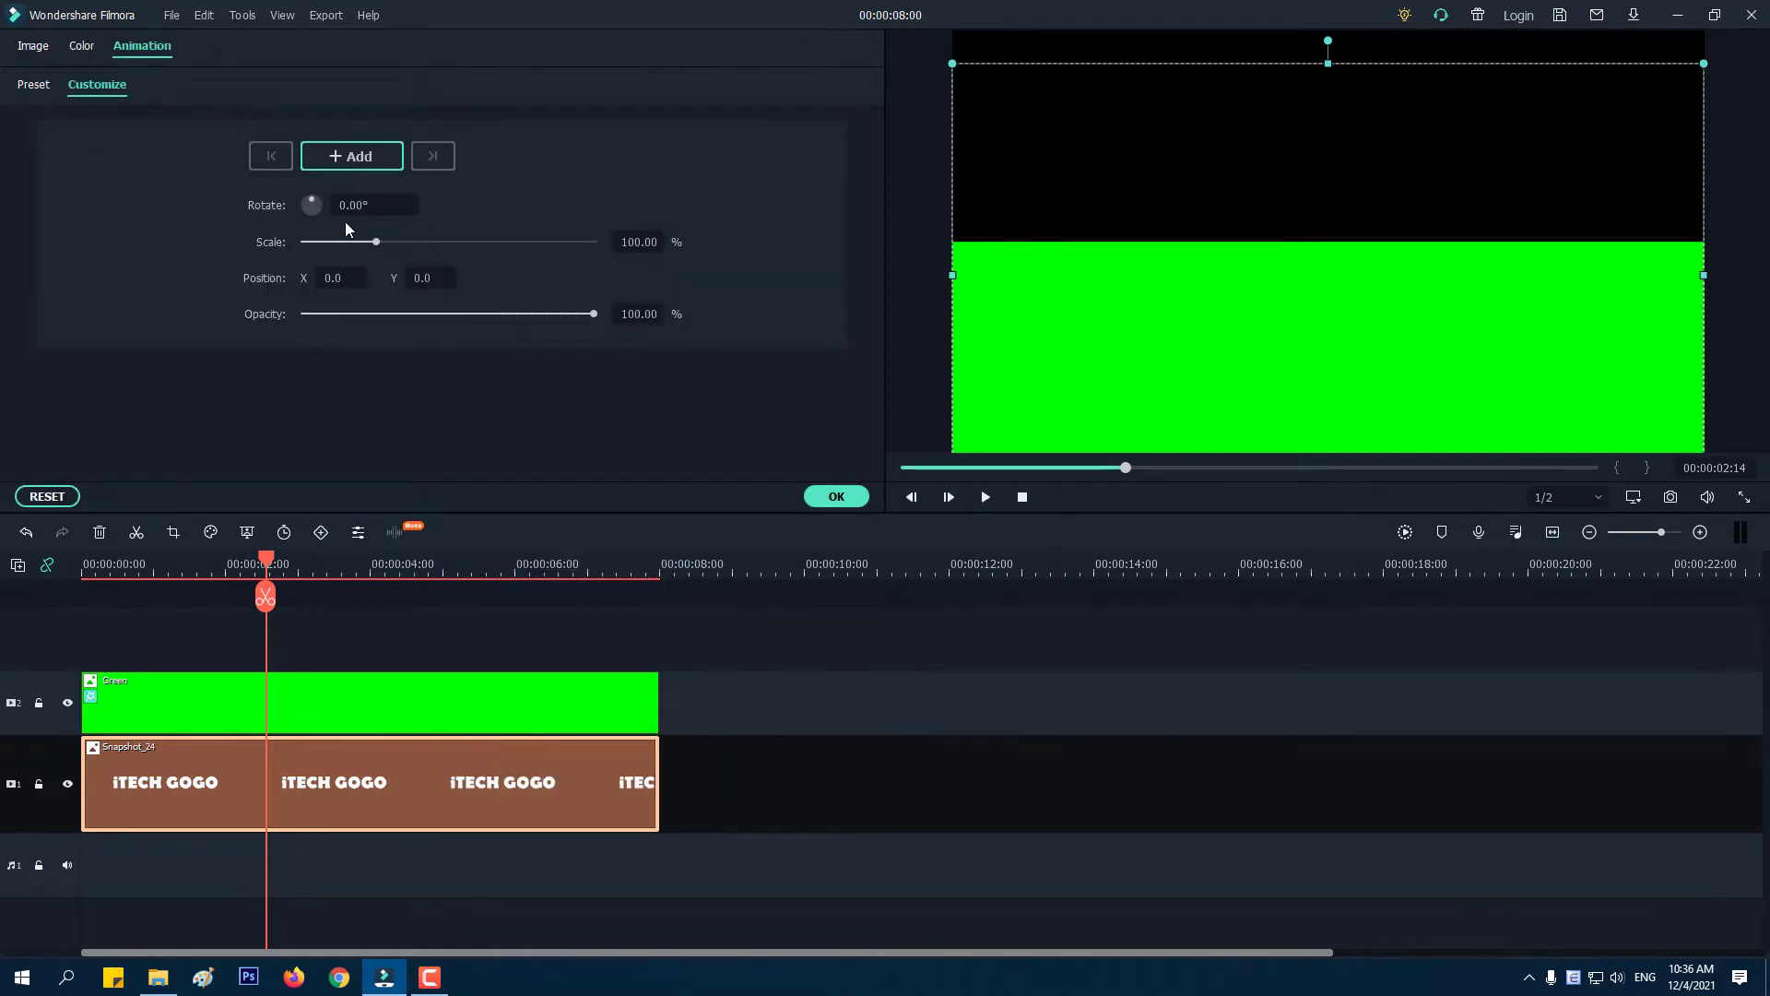
drag(269, 564, 83, 577)
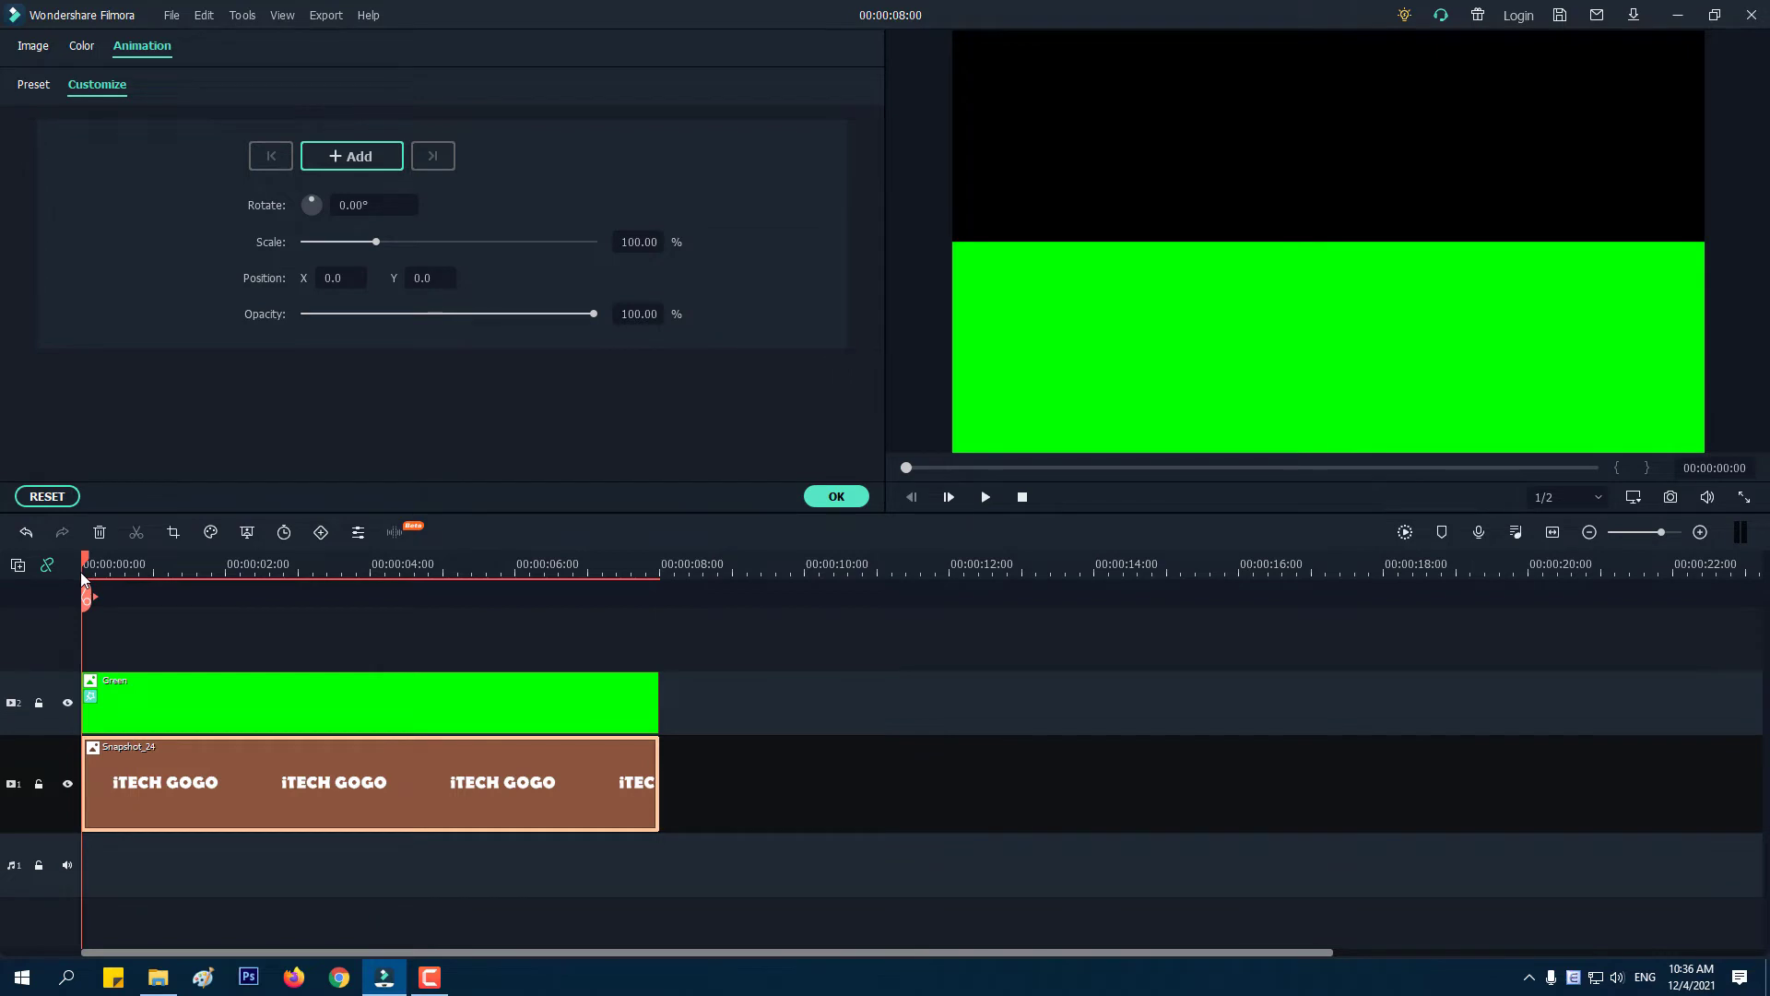
click(383, 156)
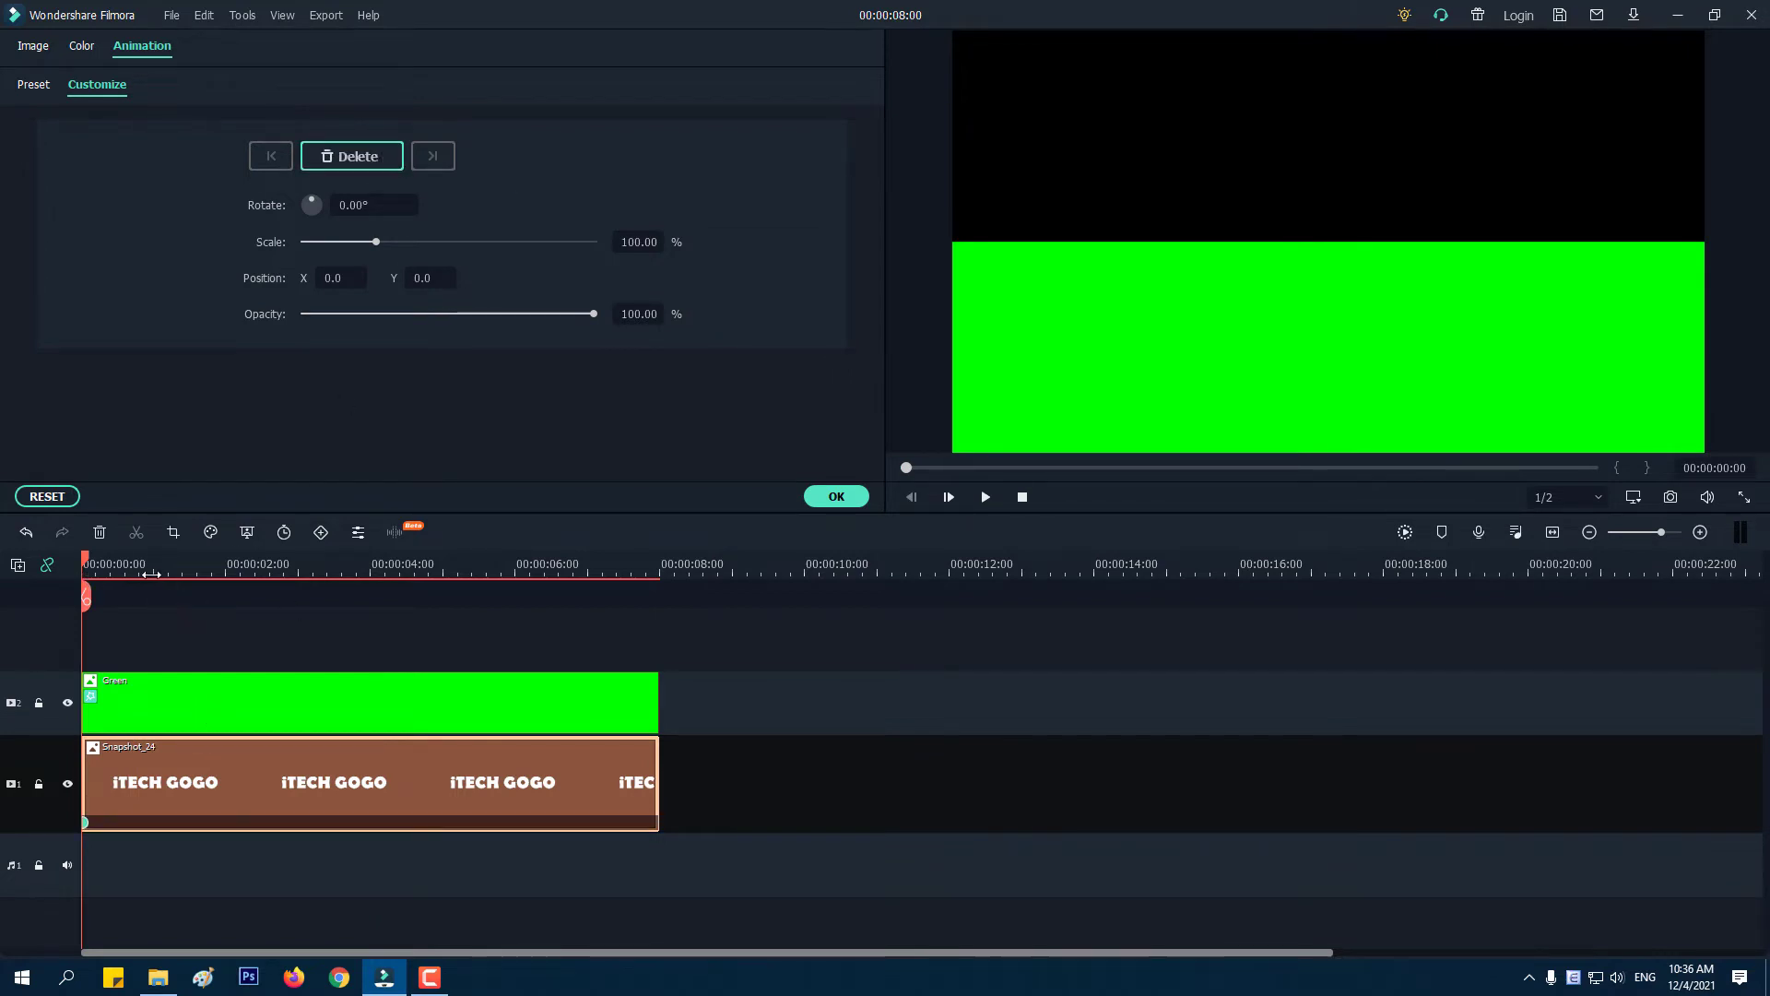
Add a second animation keyframe to the snapshot clip at 5 seconds with its Y position set to 62.
drag(88, 566, 443, 597)
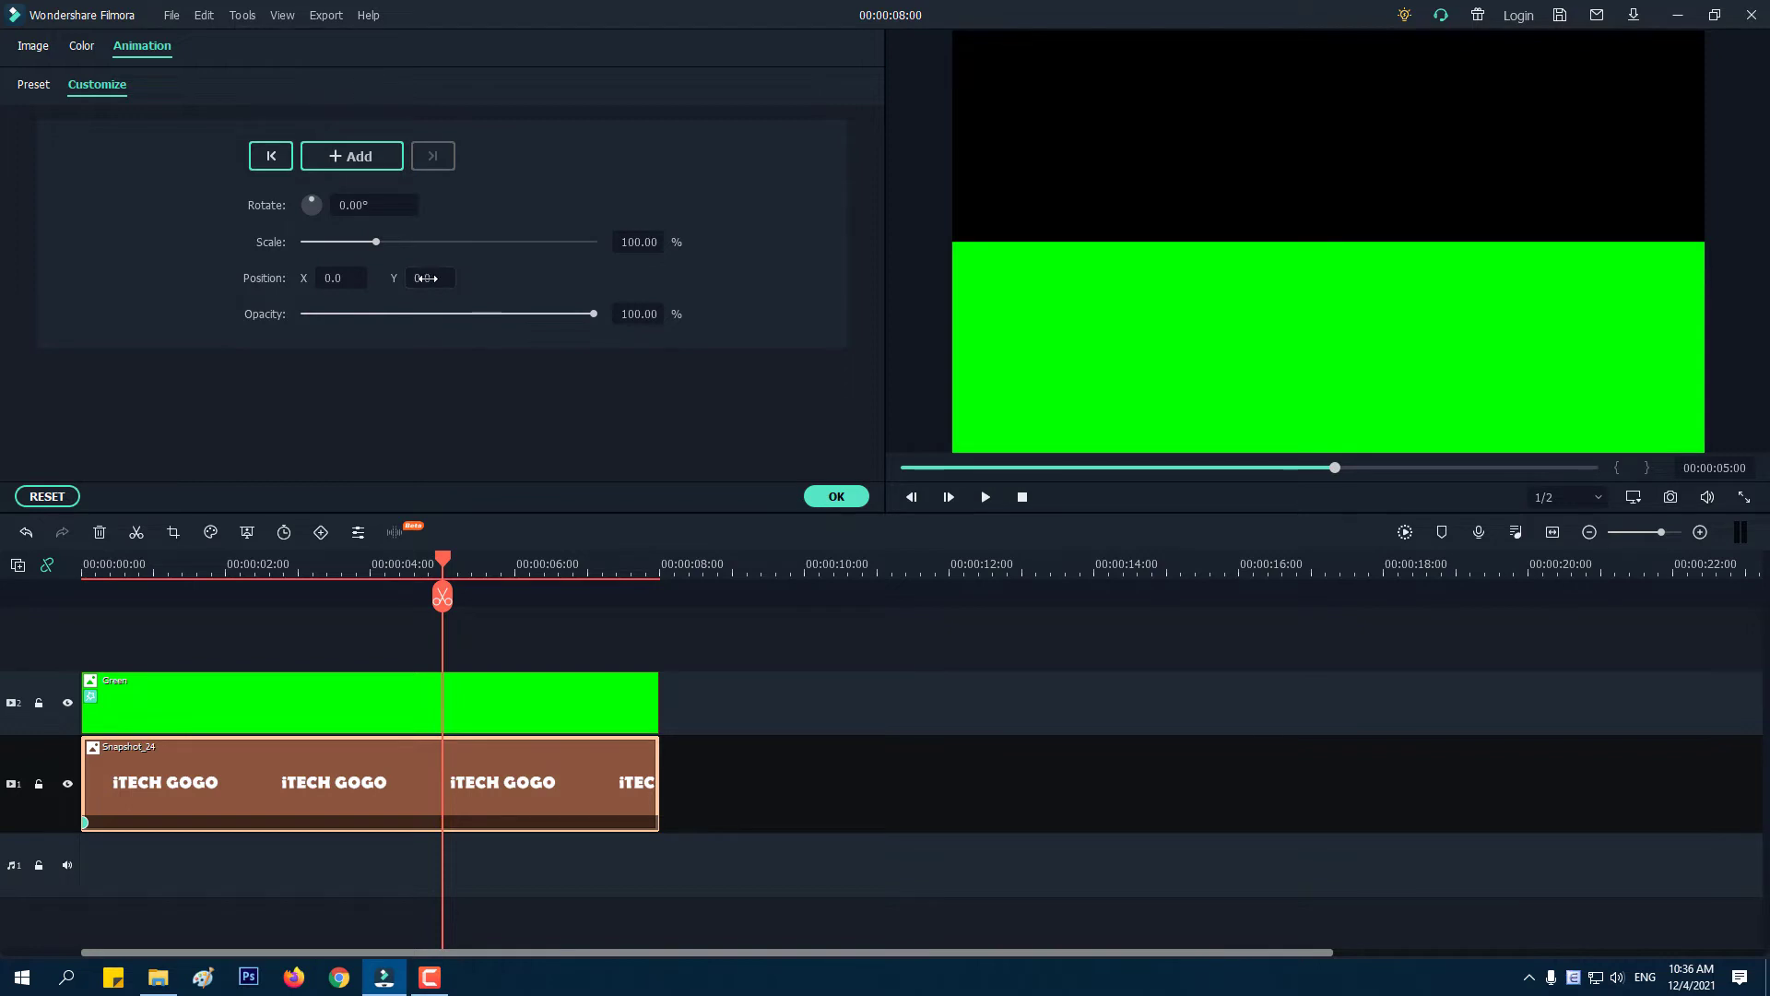
drag(425, 278, 434, 277)
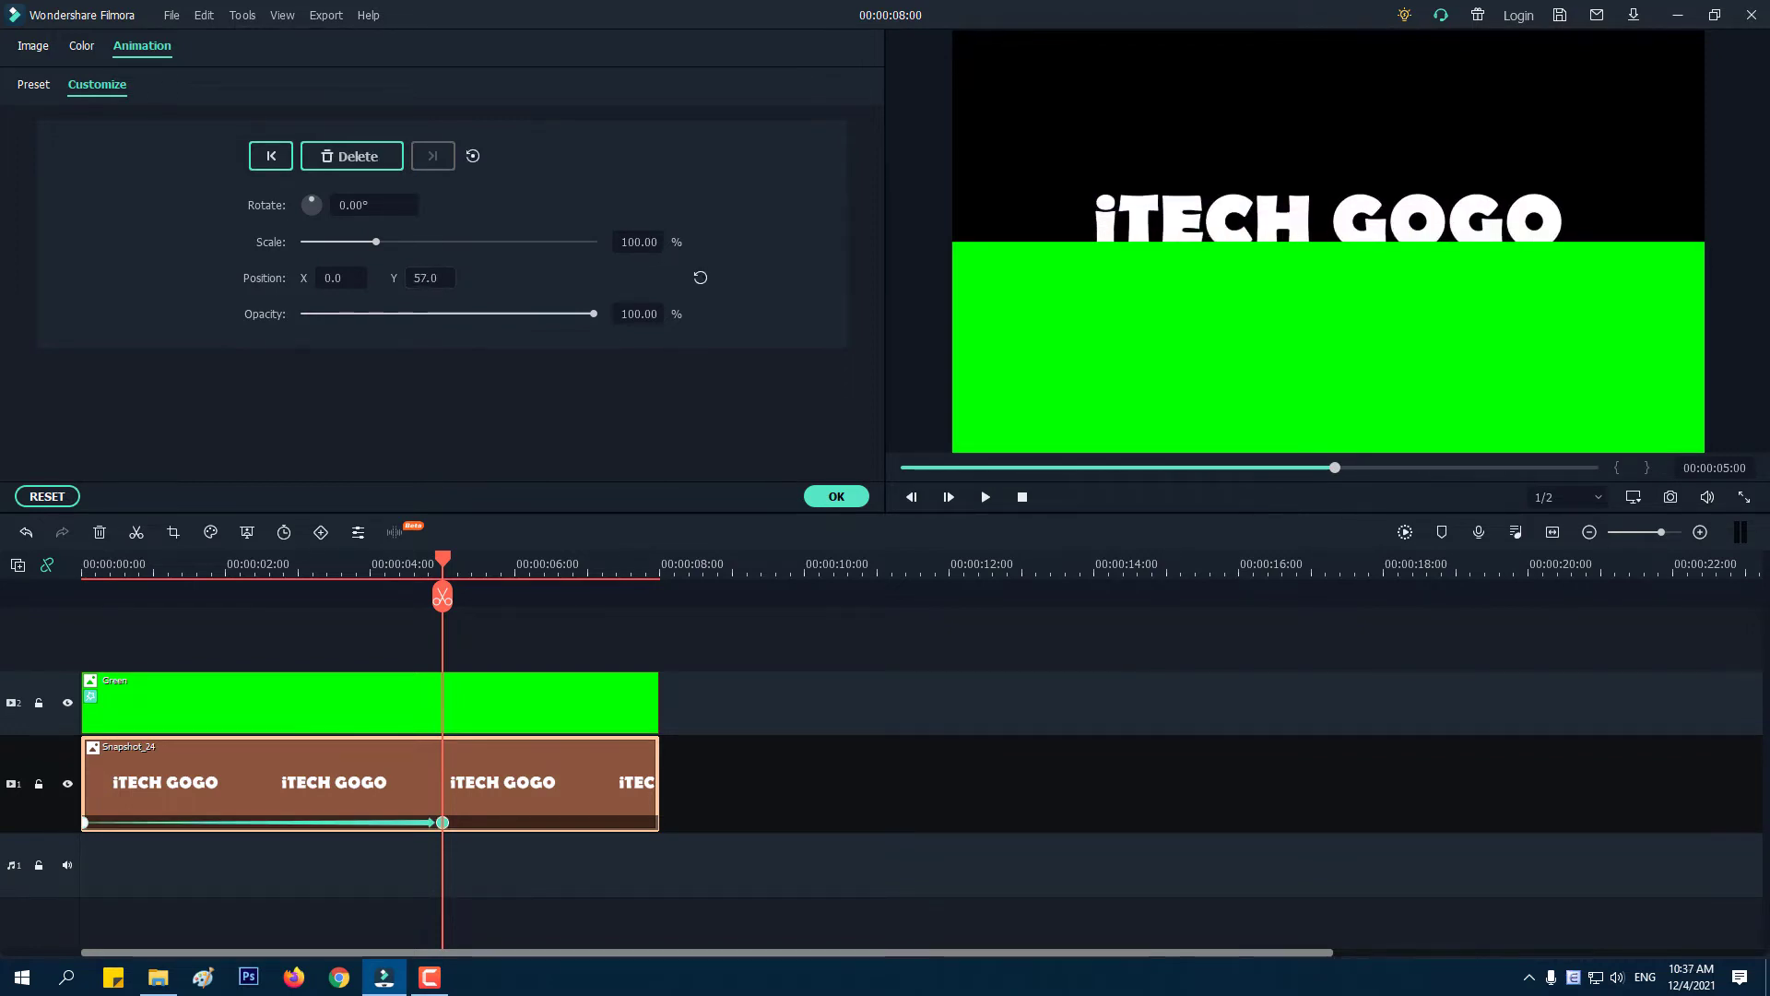
click(424, 278)
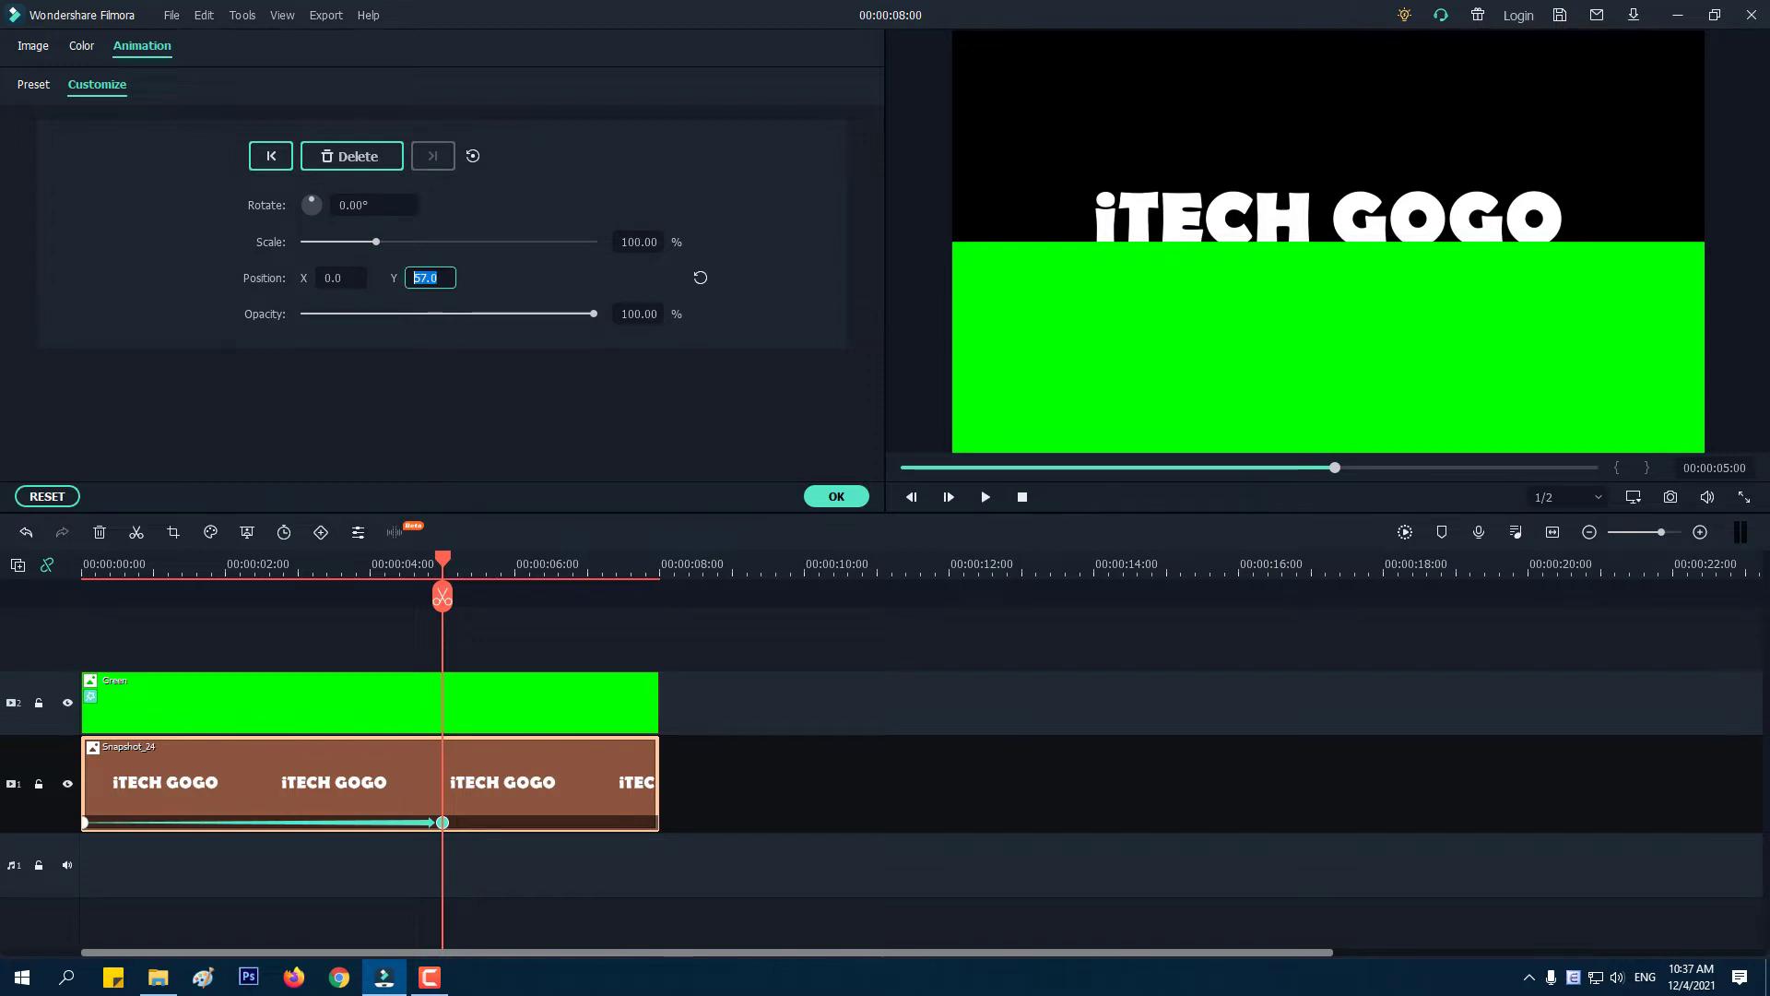
text(62)
click(566, 641)
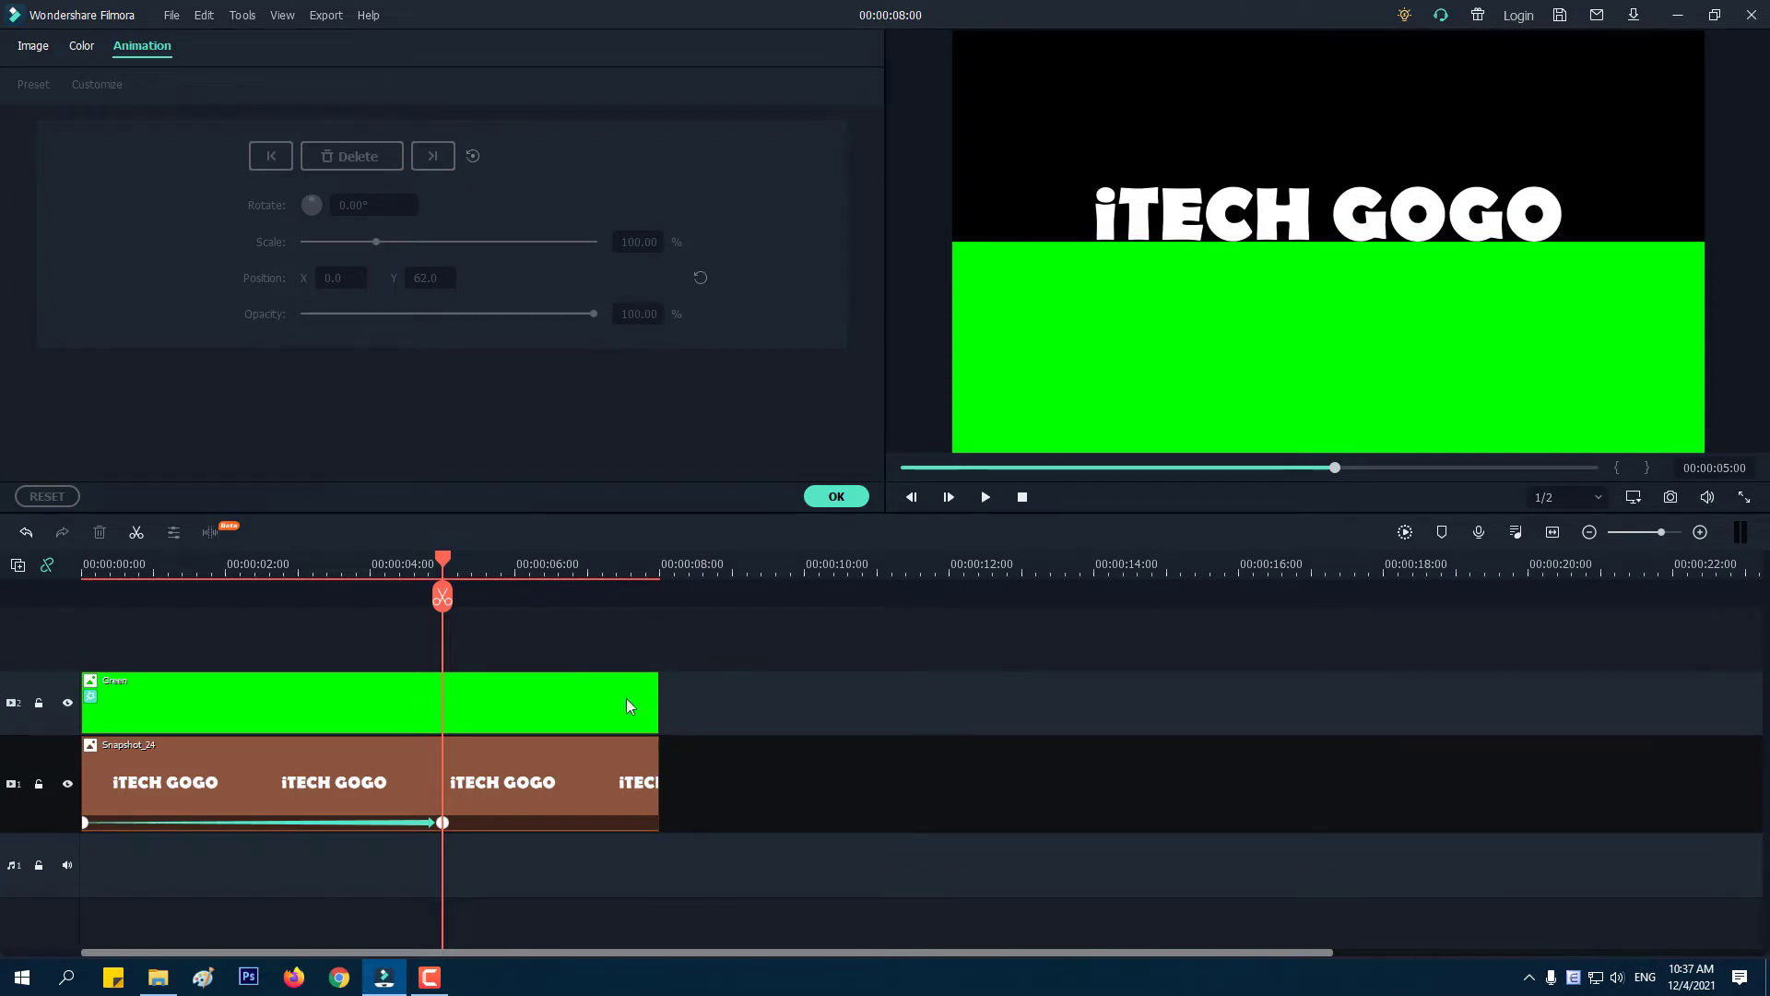
Render the timeline preview and play the text animation from the start.
click(1406, 534)
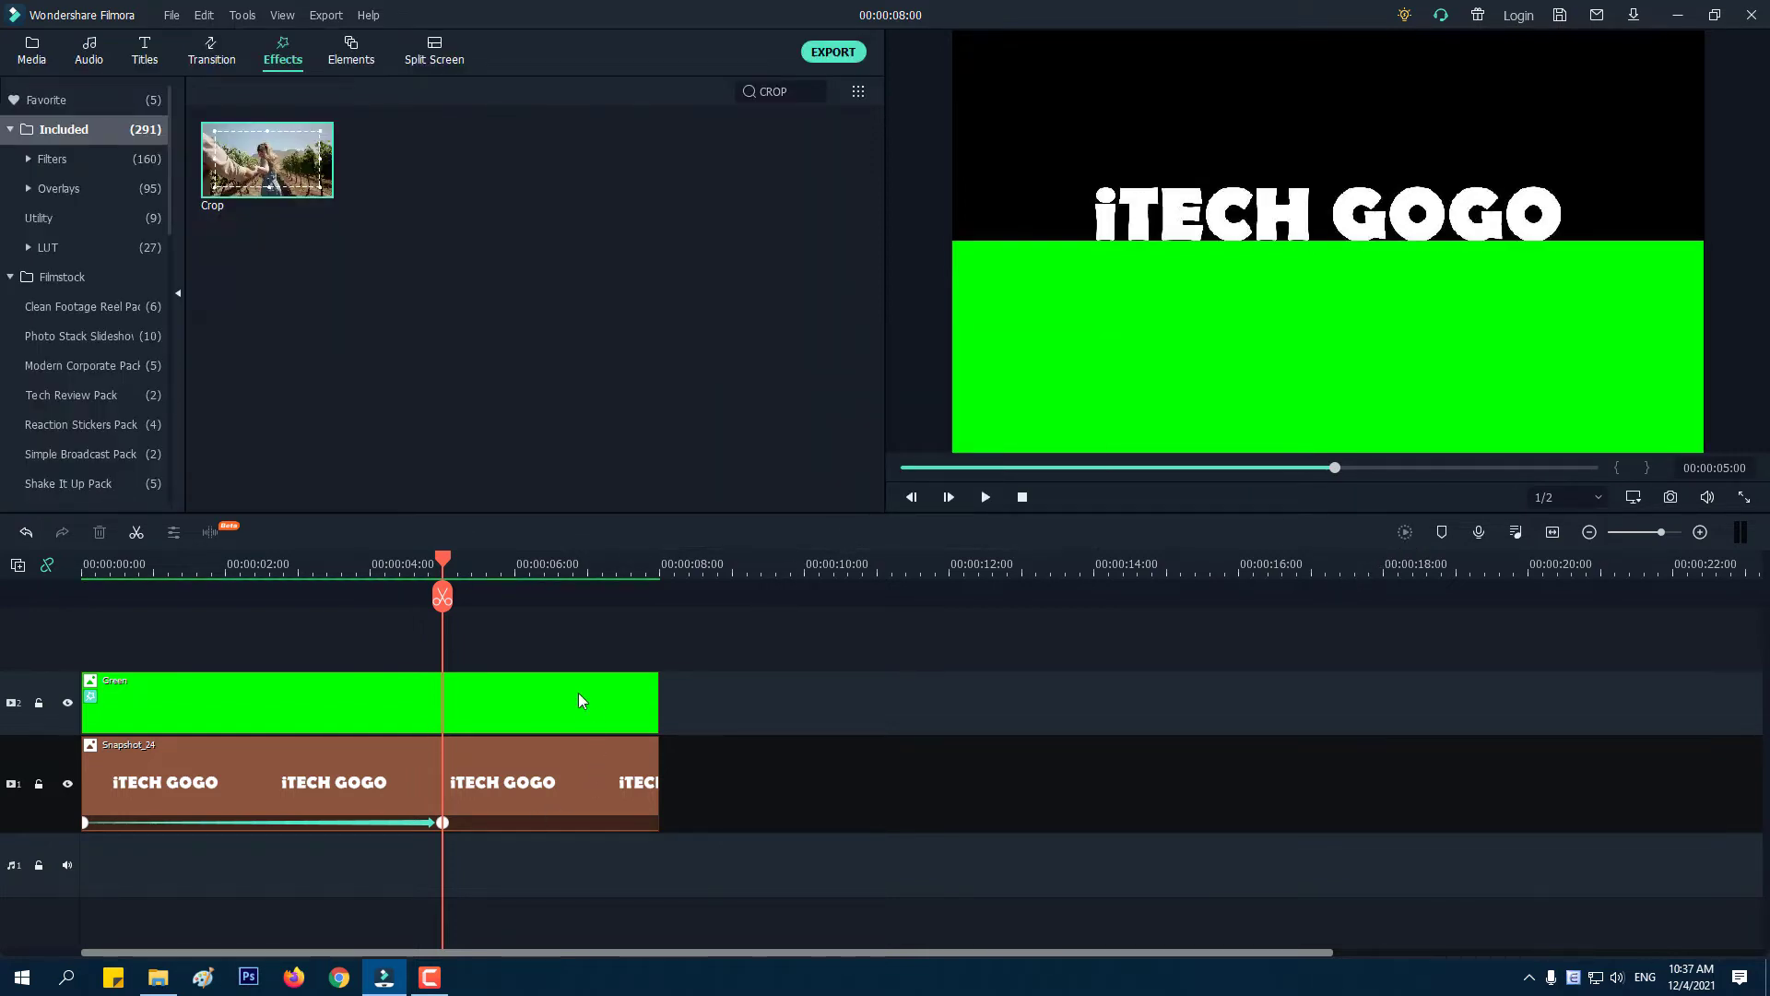
drag(442, 595, 78, 594)
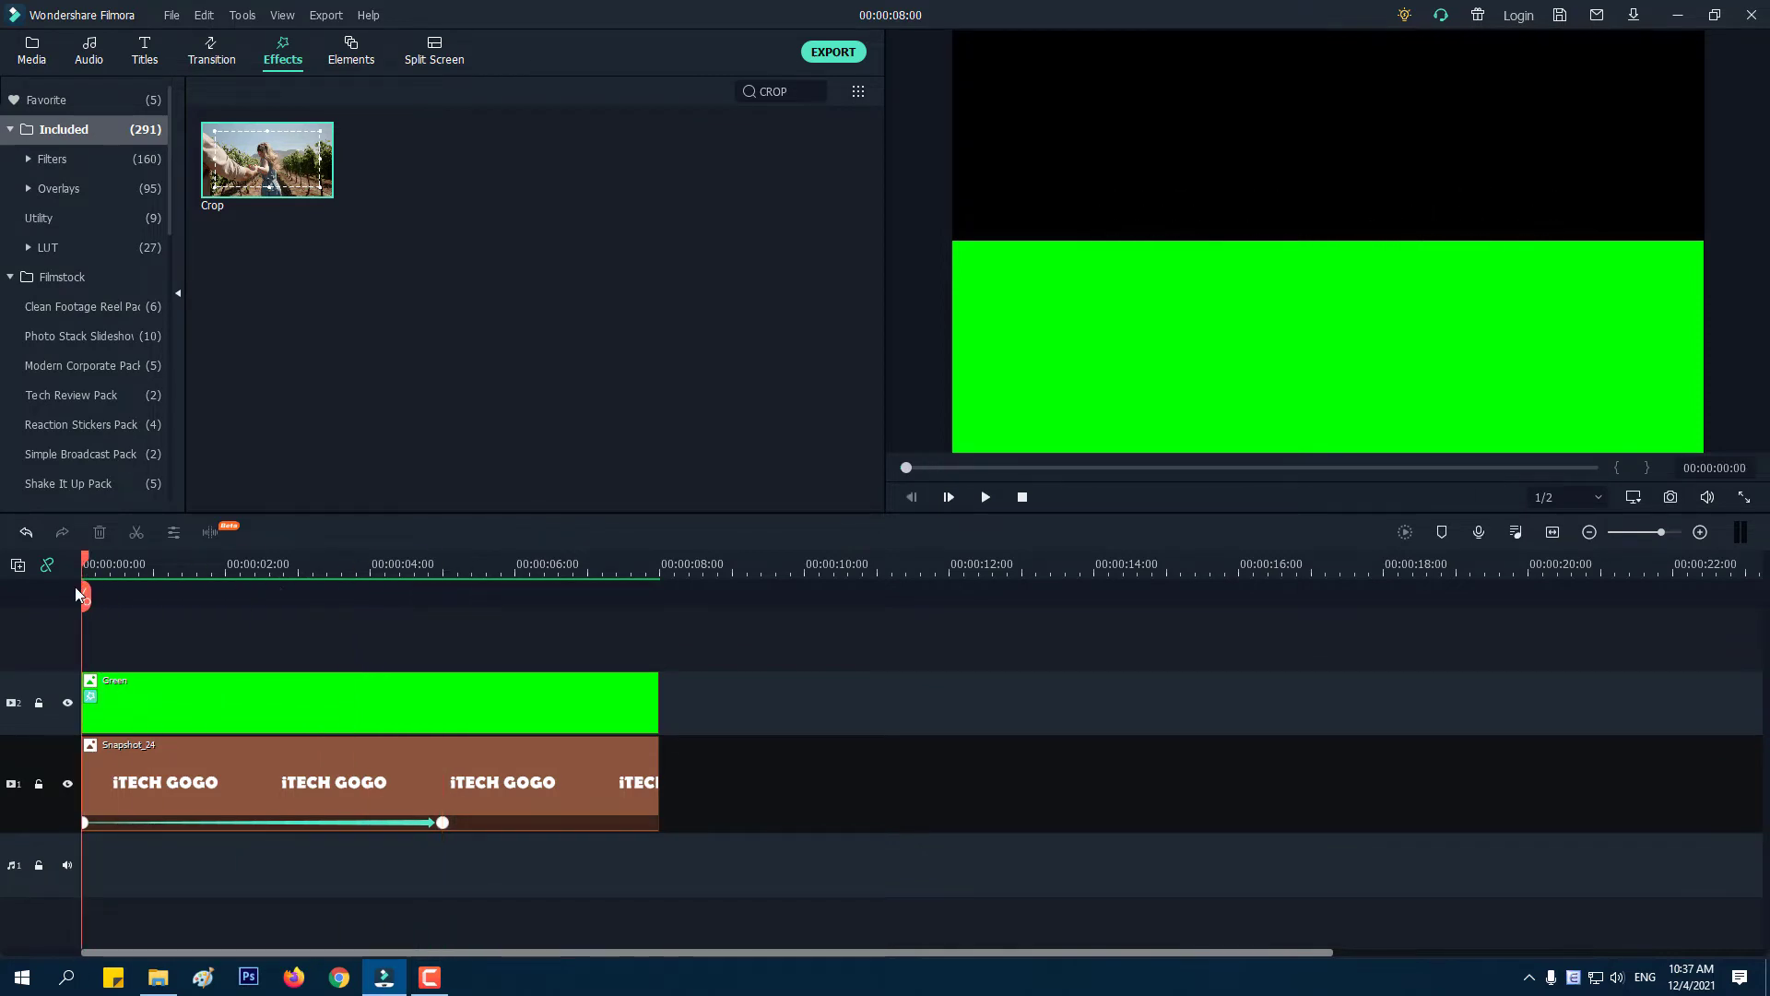
key(space)
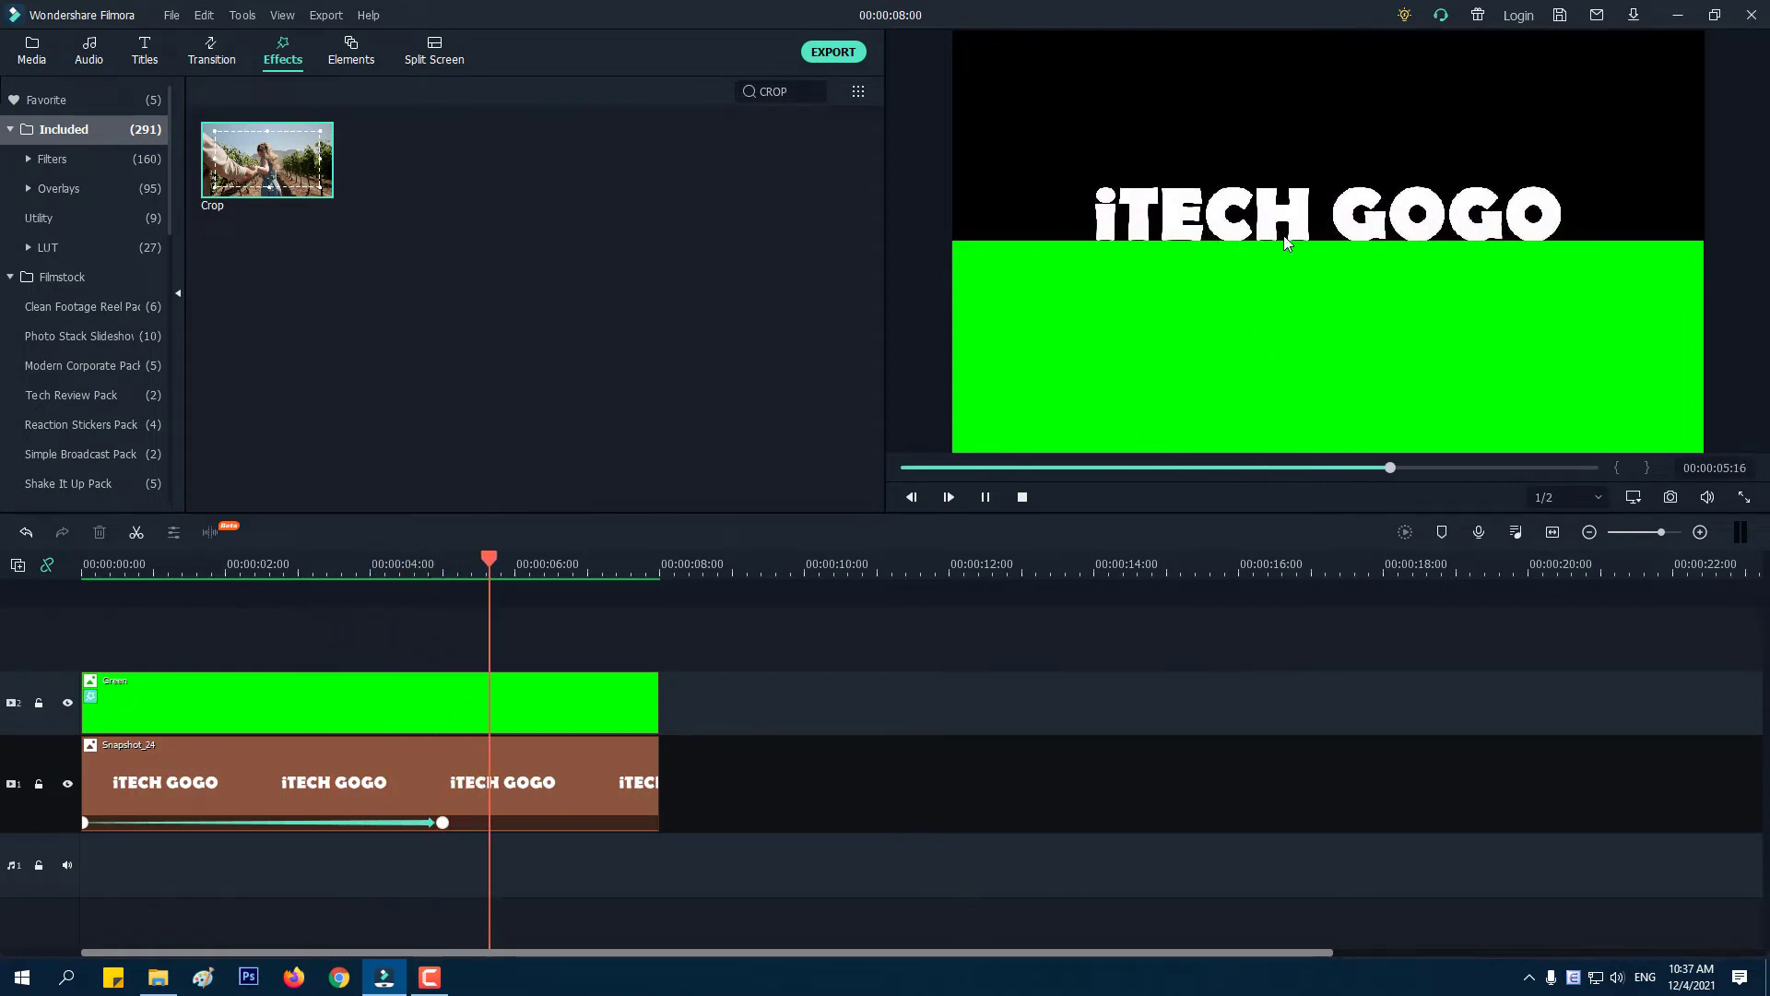
key(space)
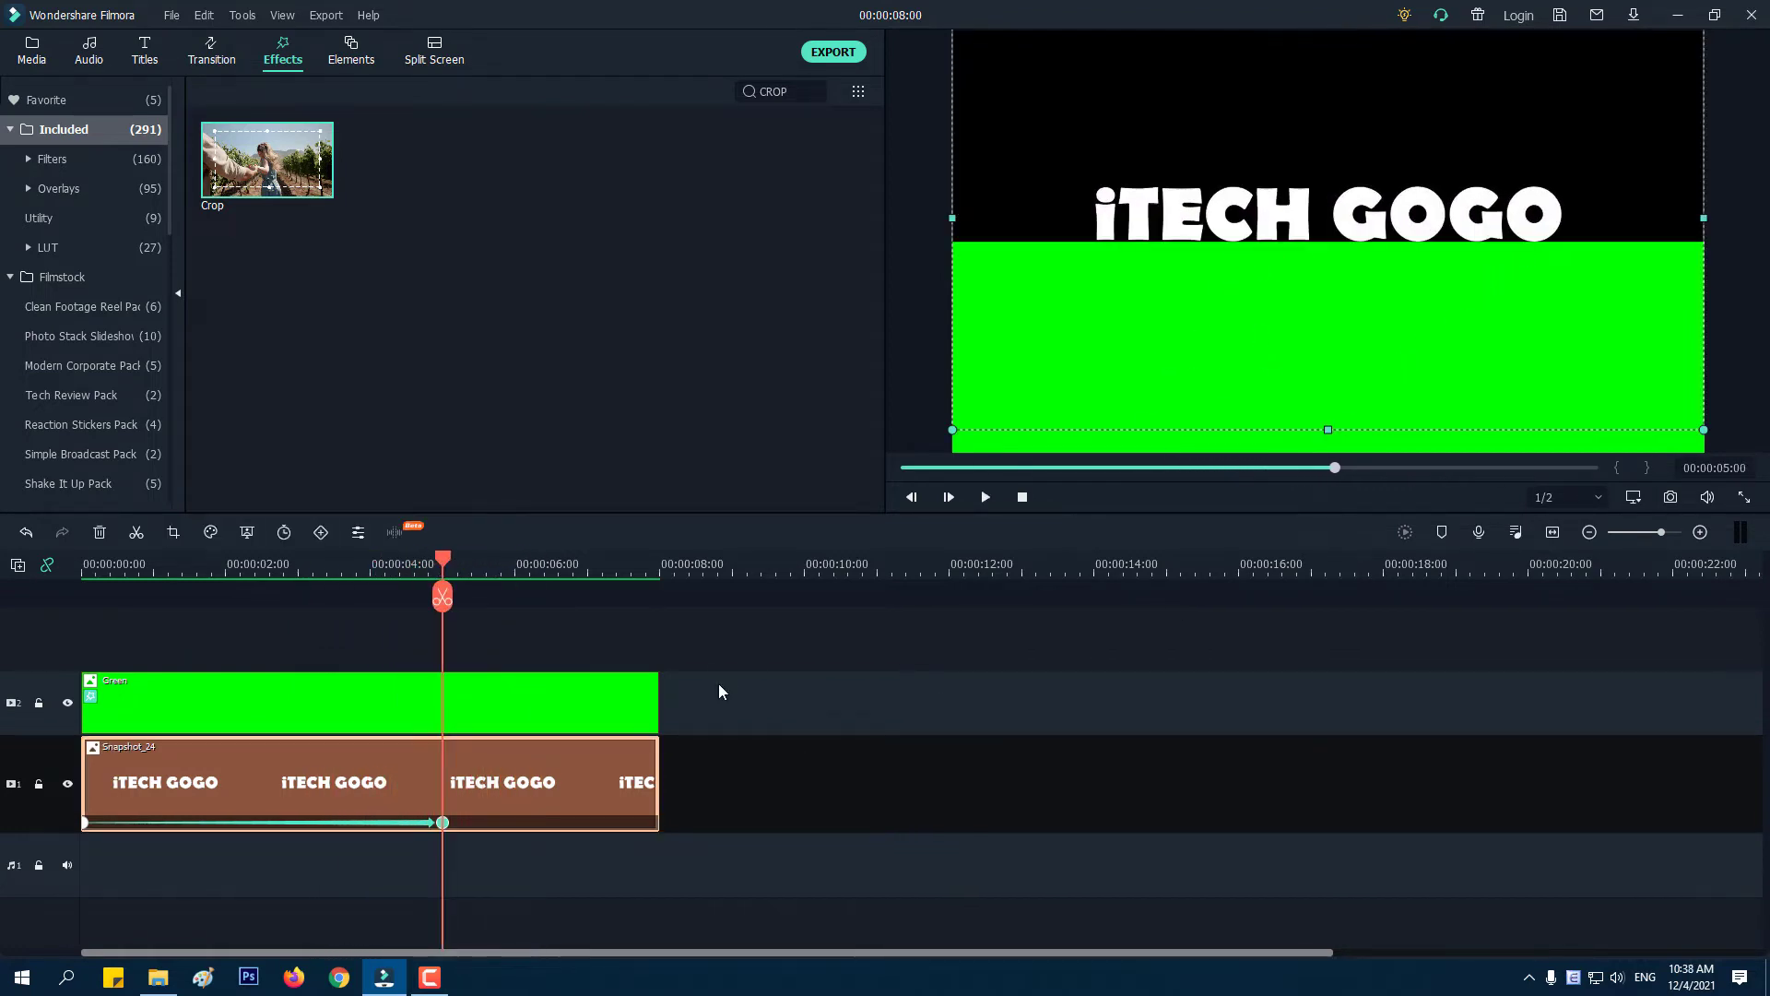
Export the project to the computer as an MP4 file named 1 and dismiss the export window.
click(833, 52)
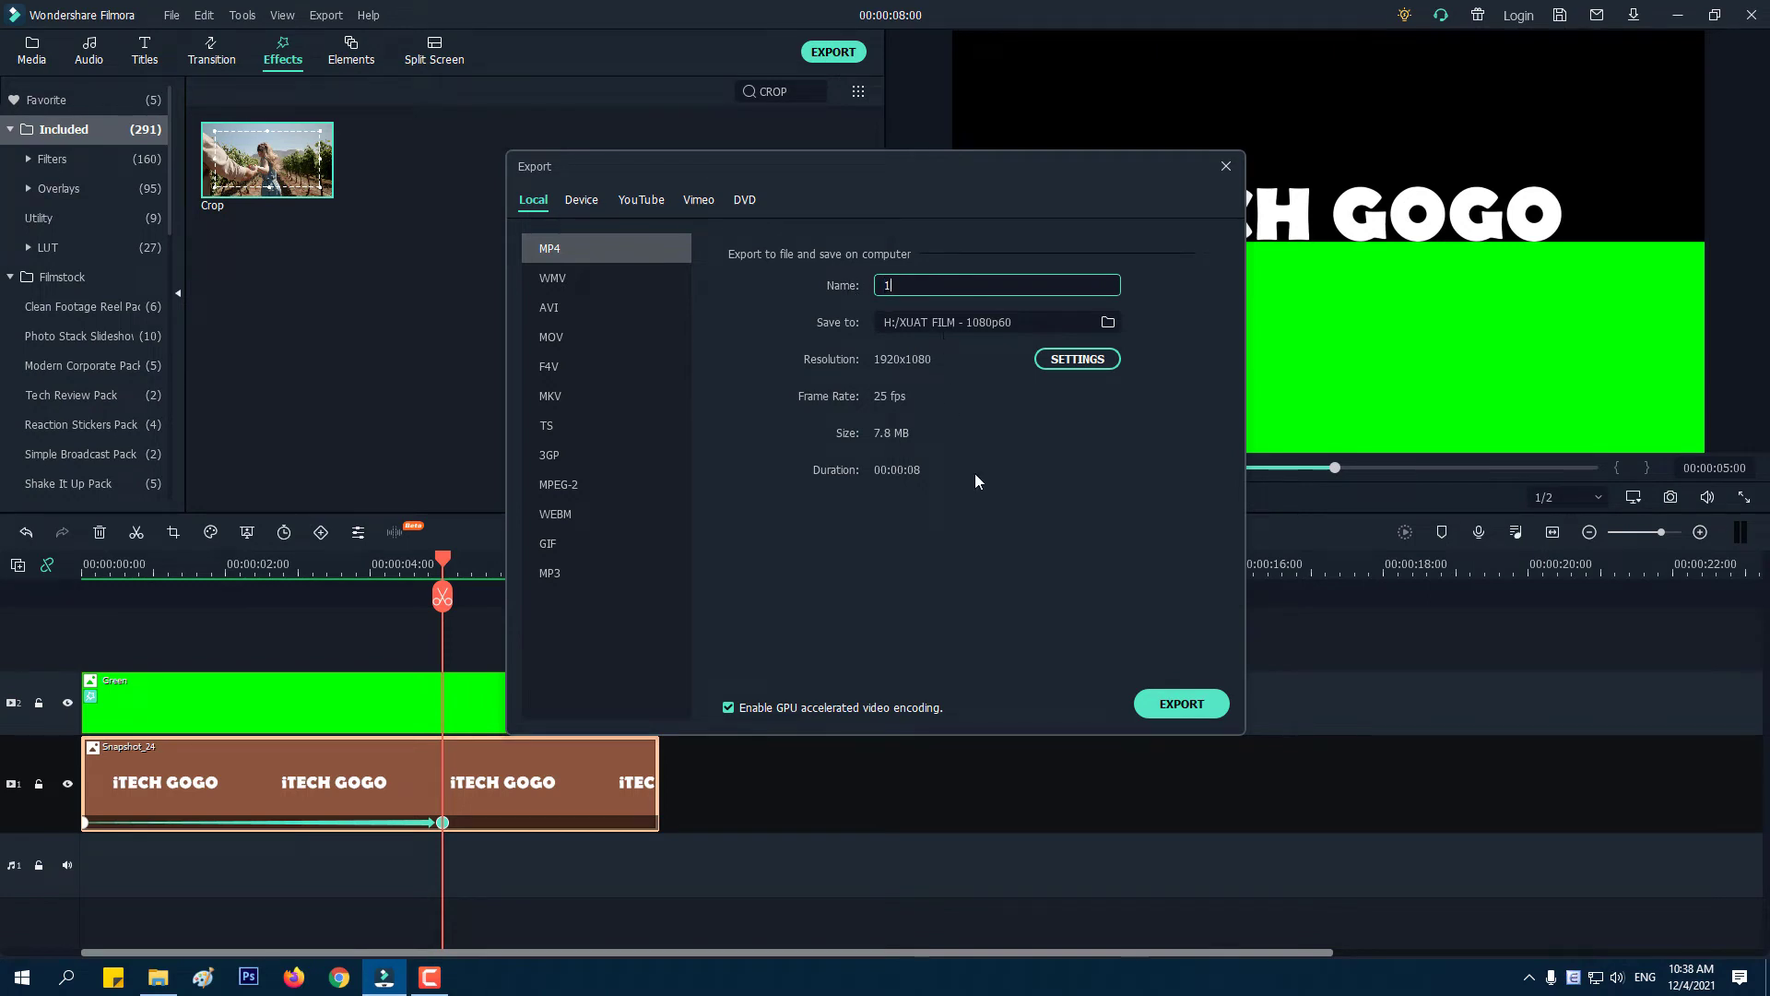
click(1182, 724)
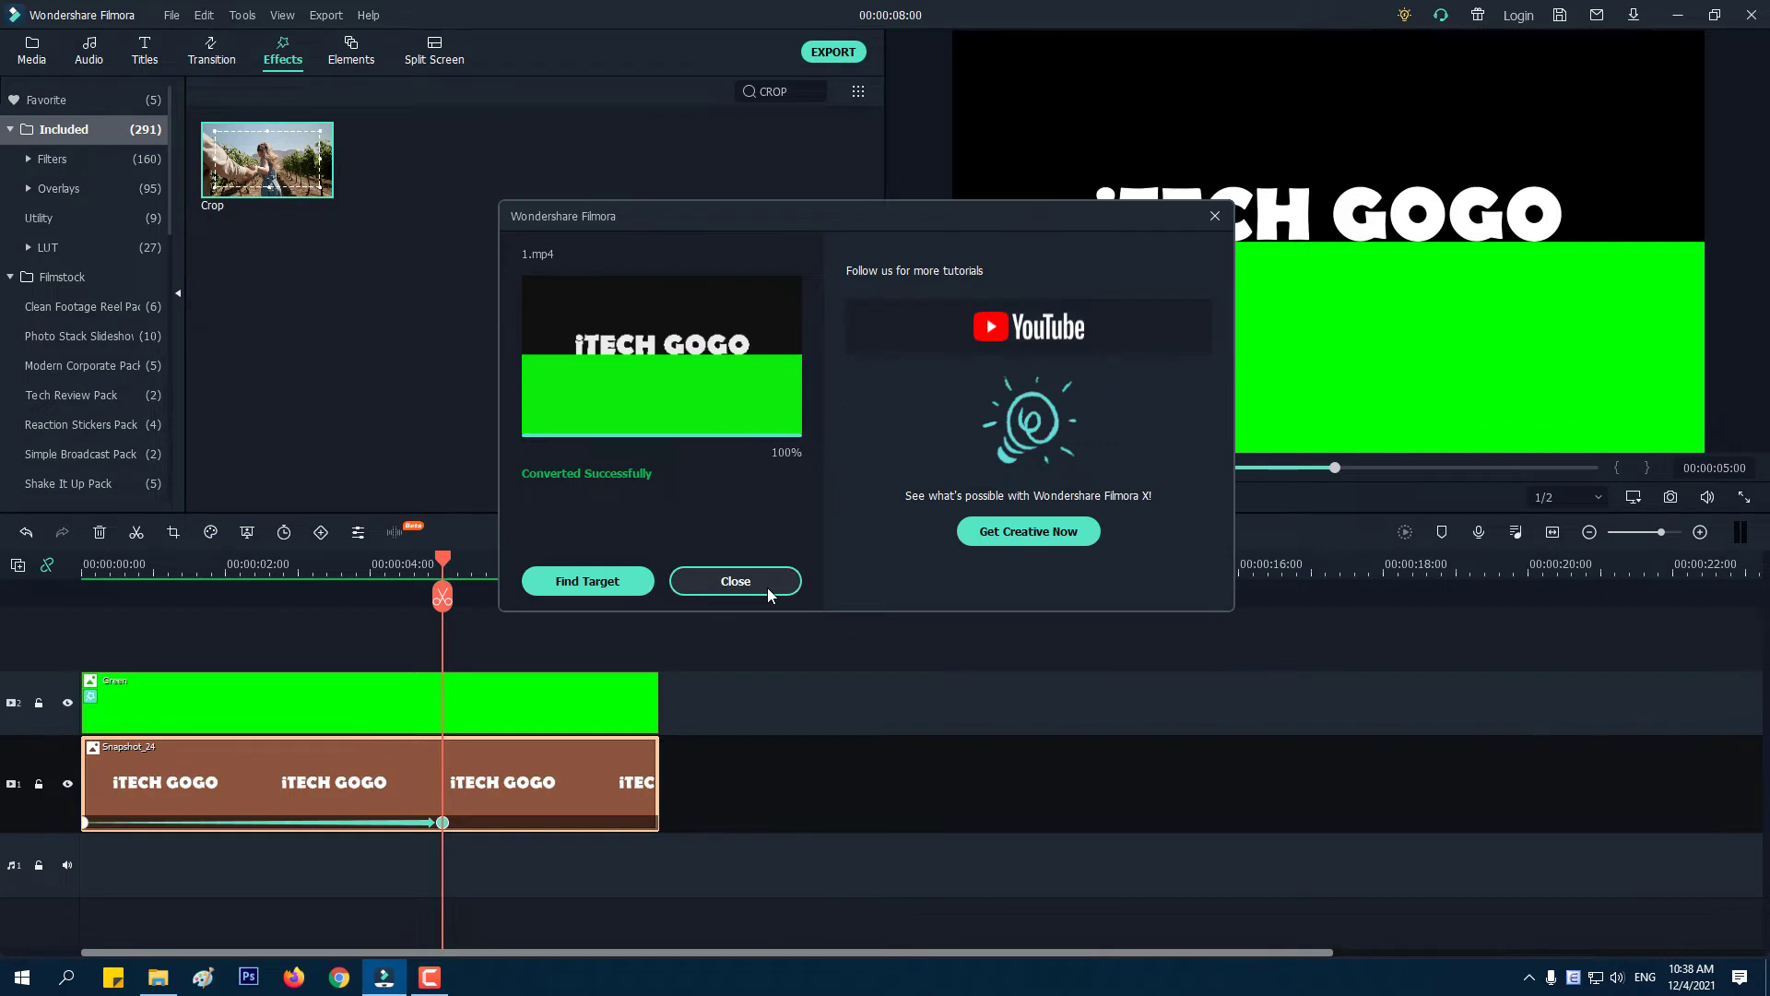
click(767, 584)
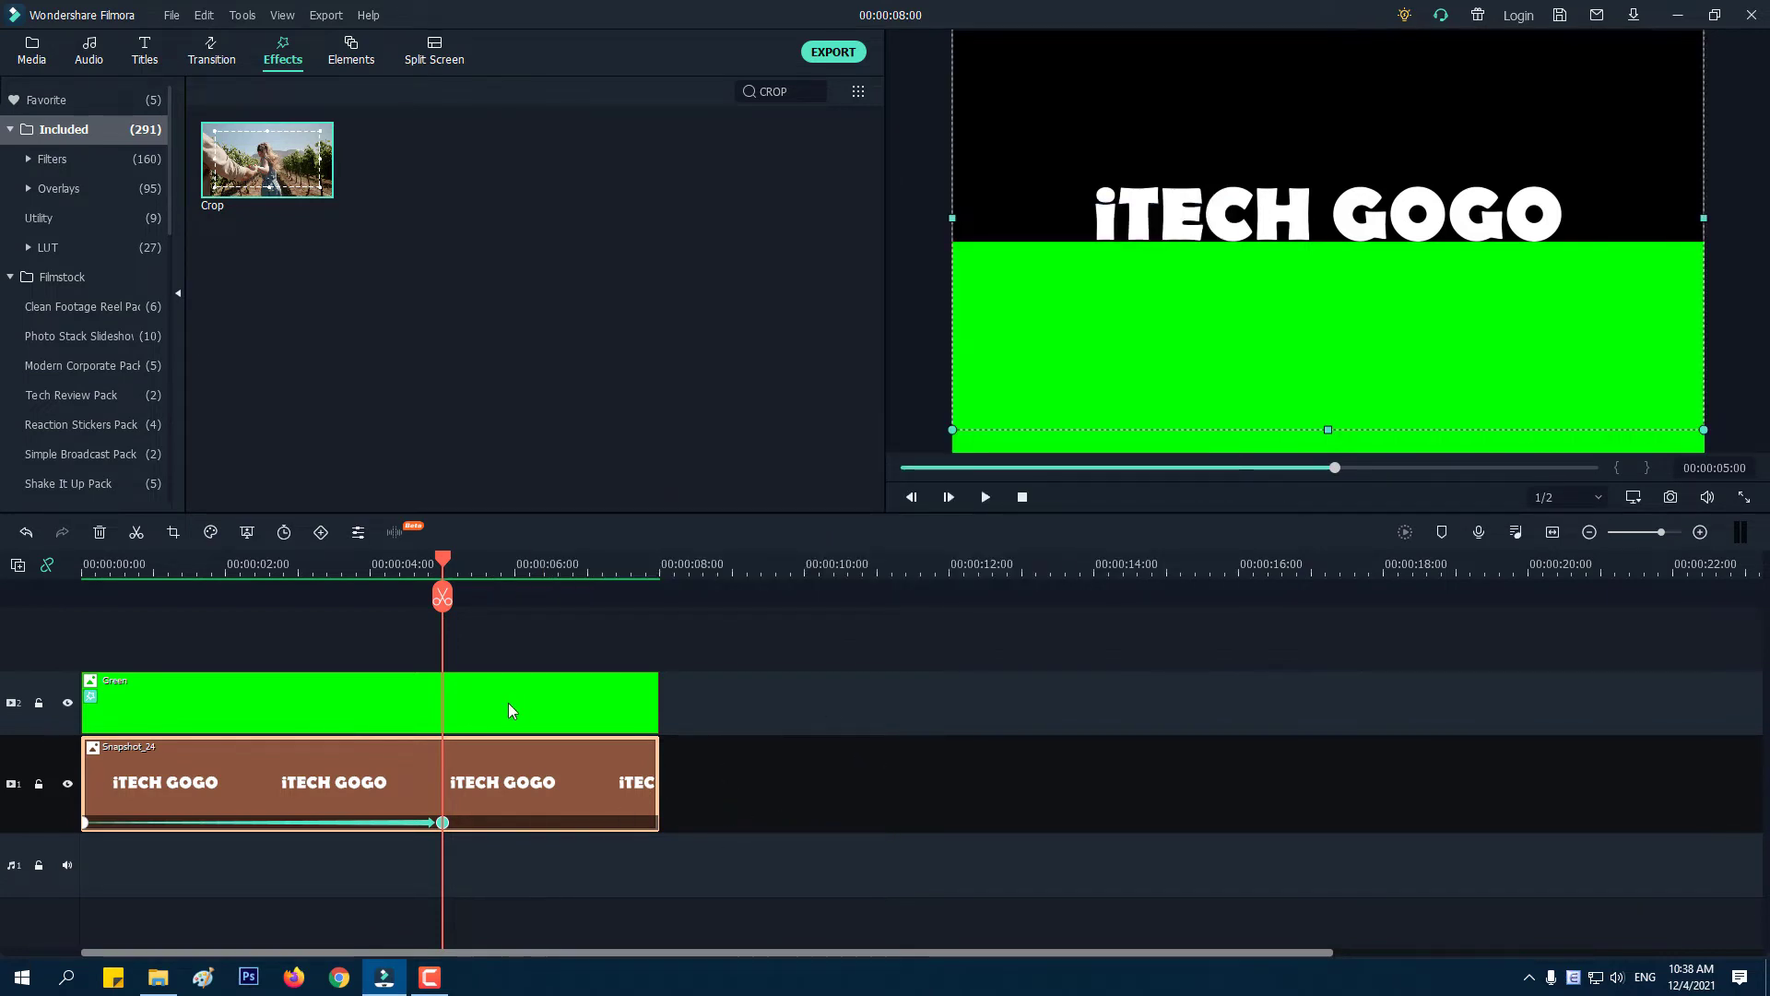
Delete the green clip from track 2 and remove all effects from the snapshot clip.
click(539, 705)
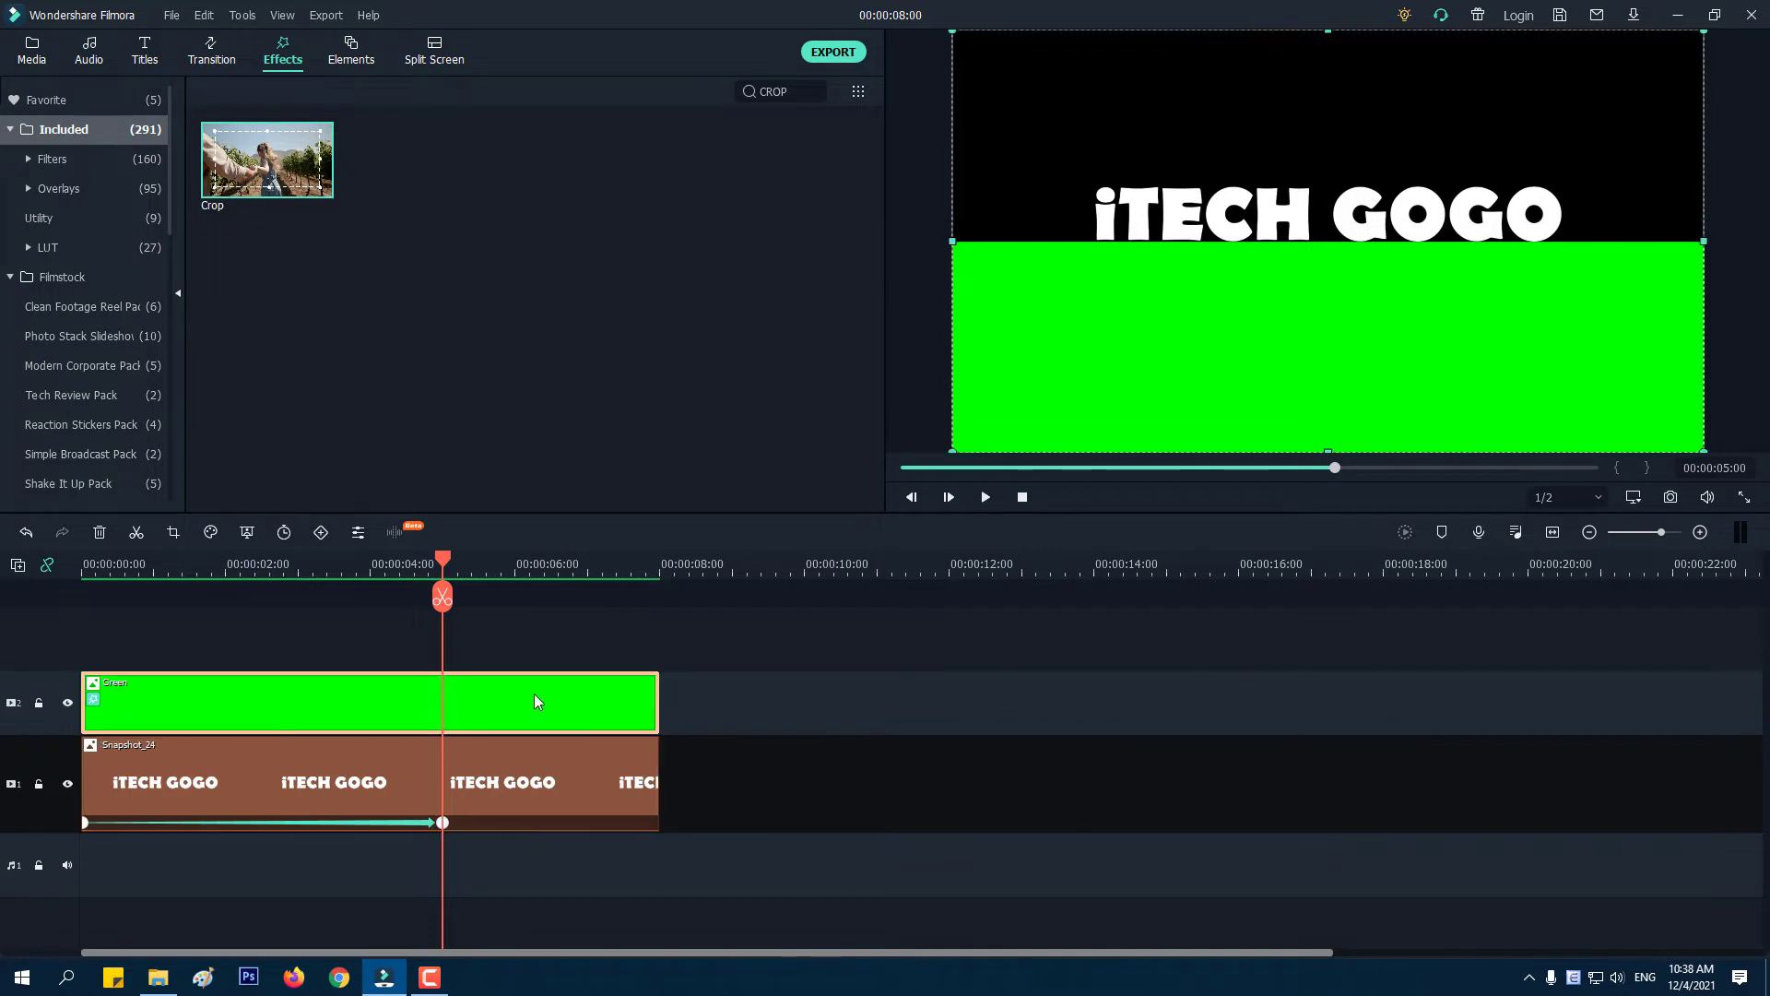
key(Delete)
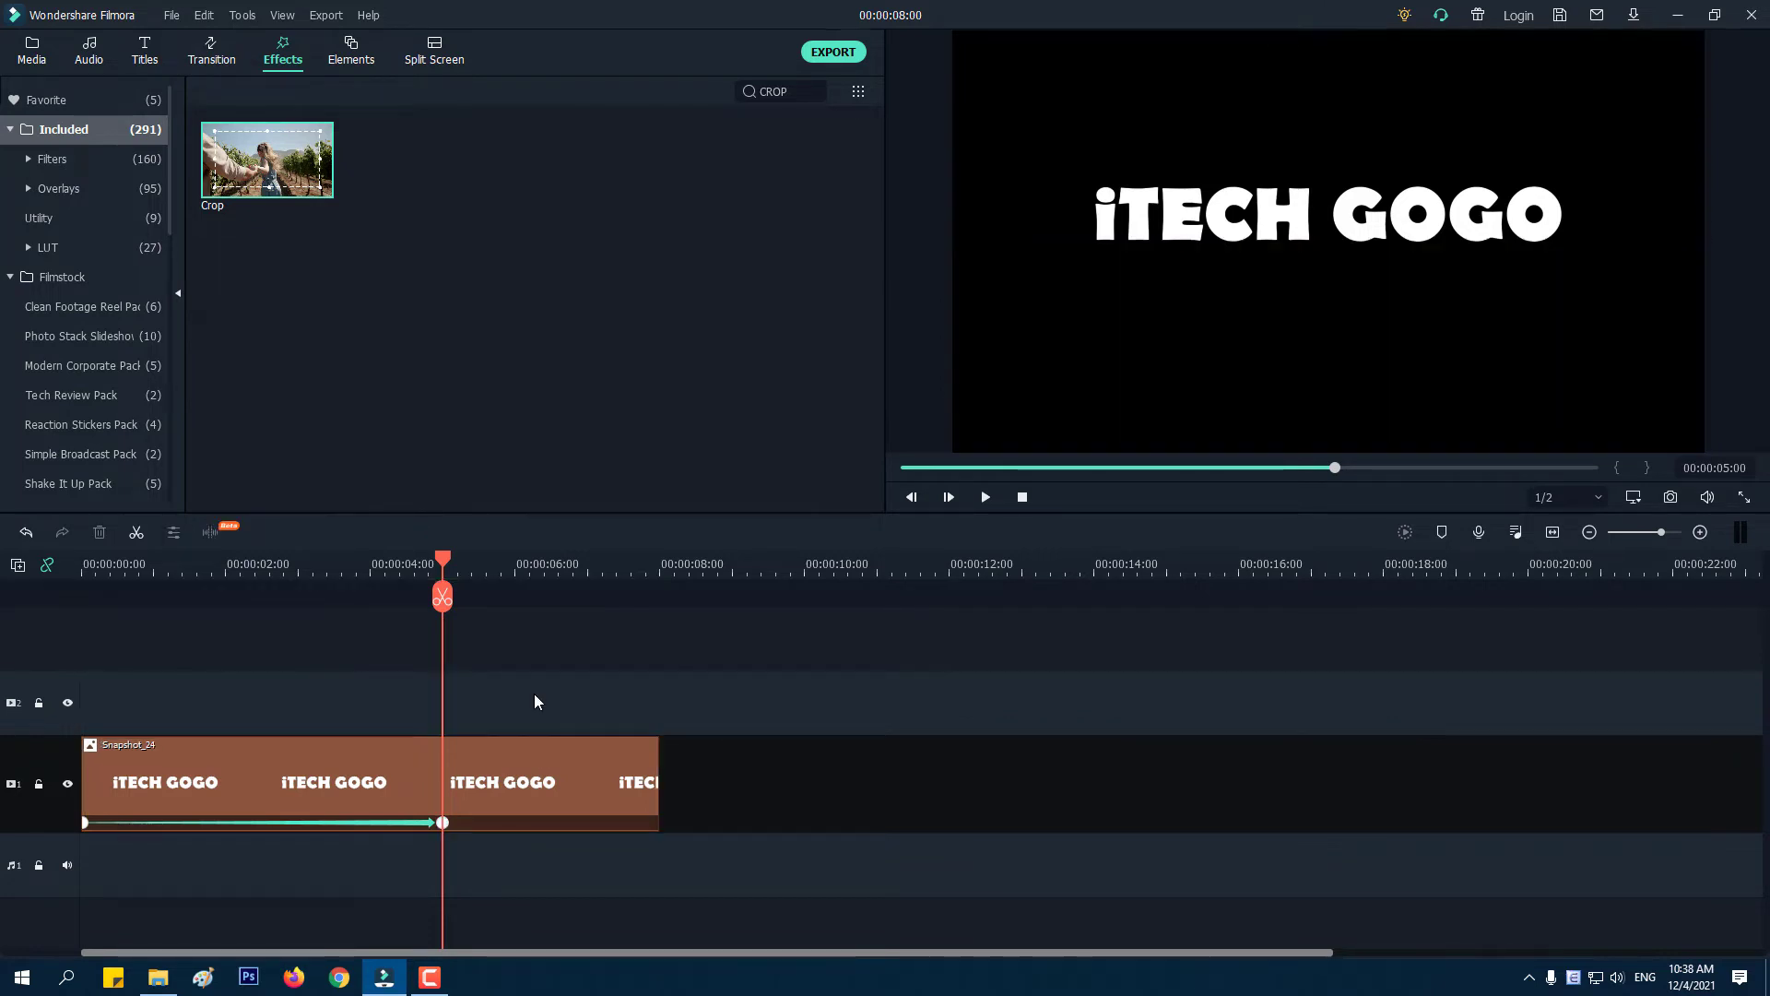
click(522, 782)
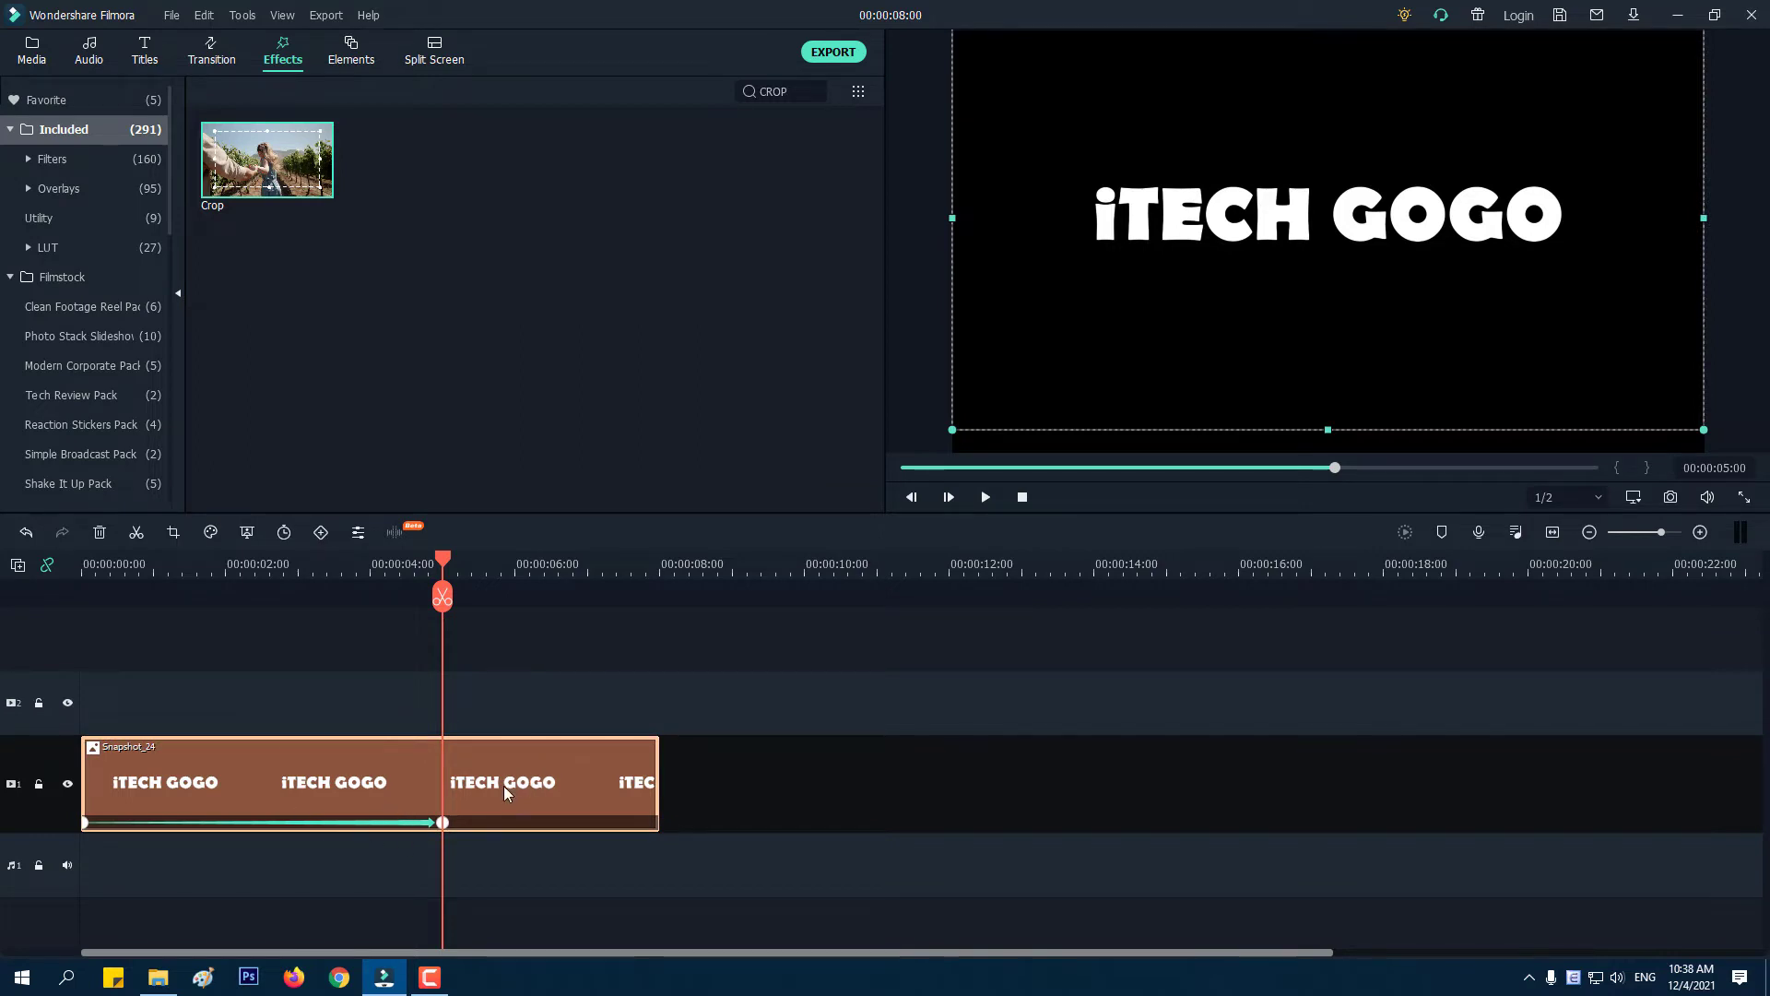
right_click(504, 787)
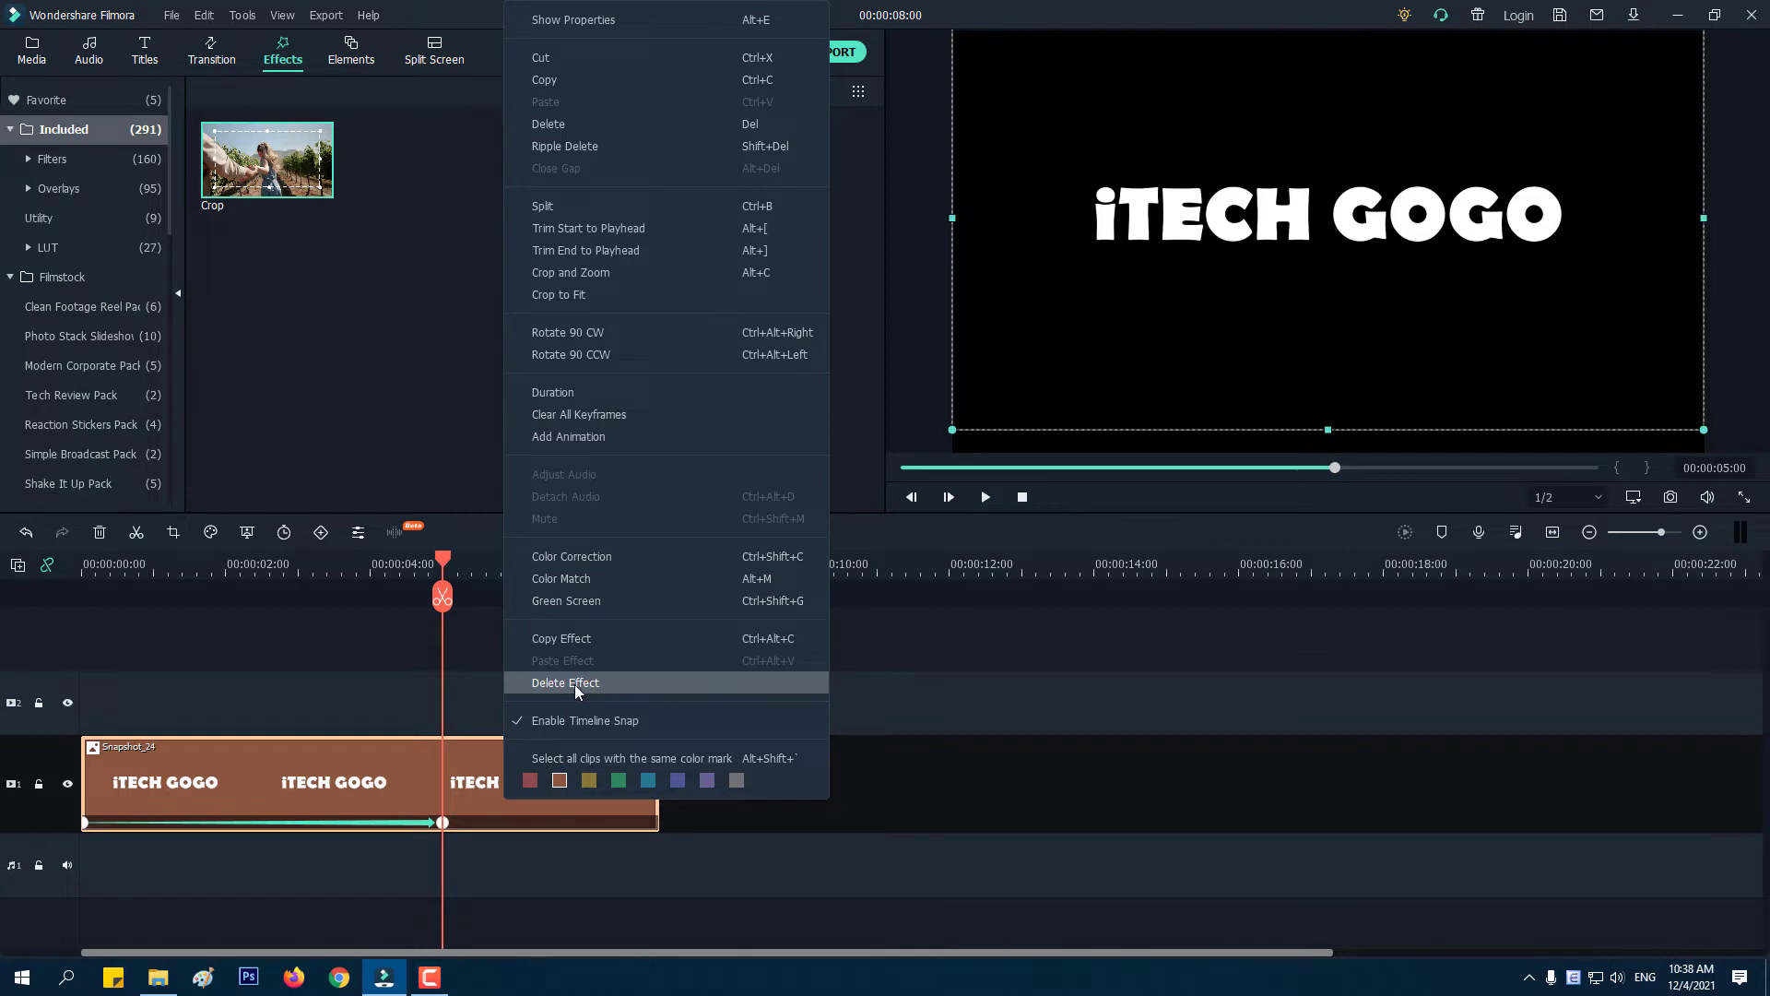
click(603, 686)
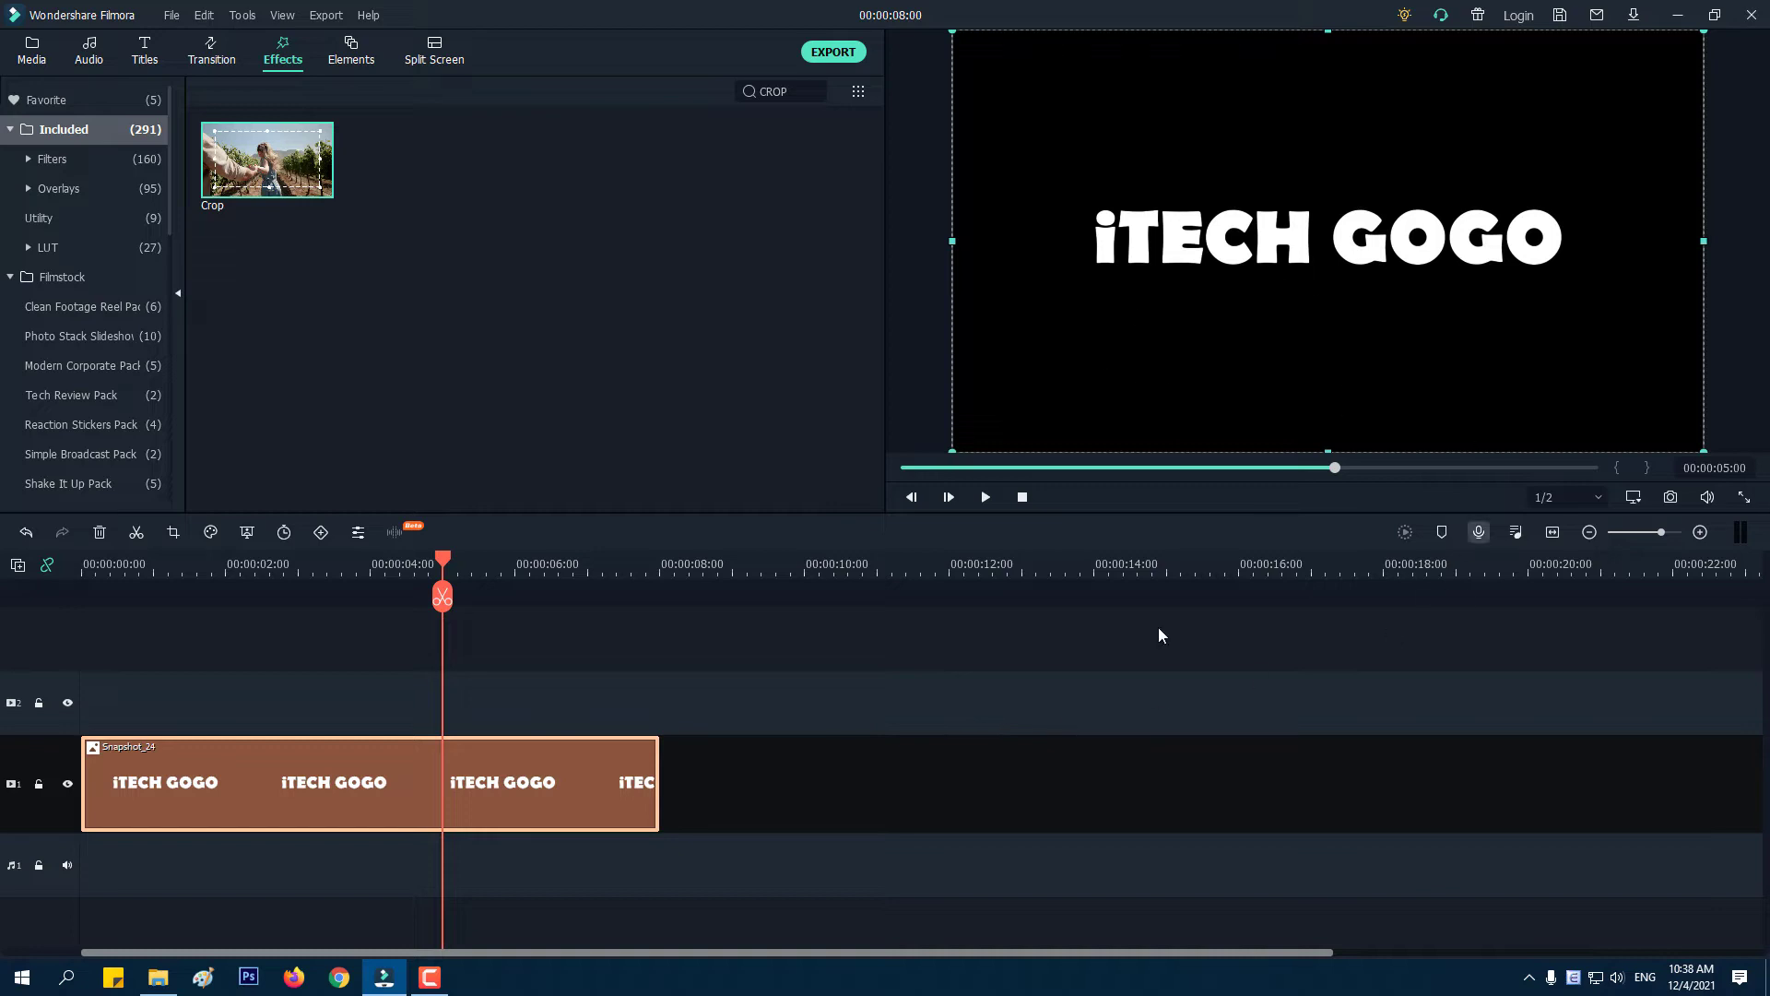
Flip the snapshot clip vertically in its Transform settings.
click(475, 604)
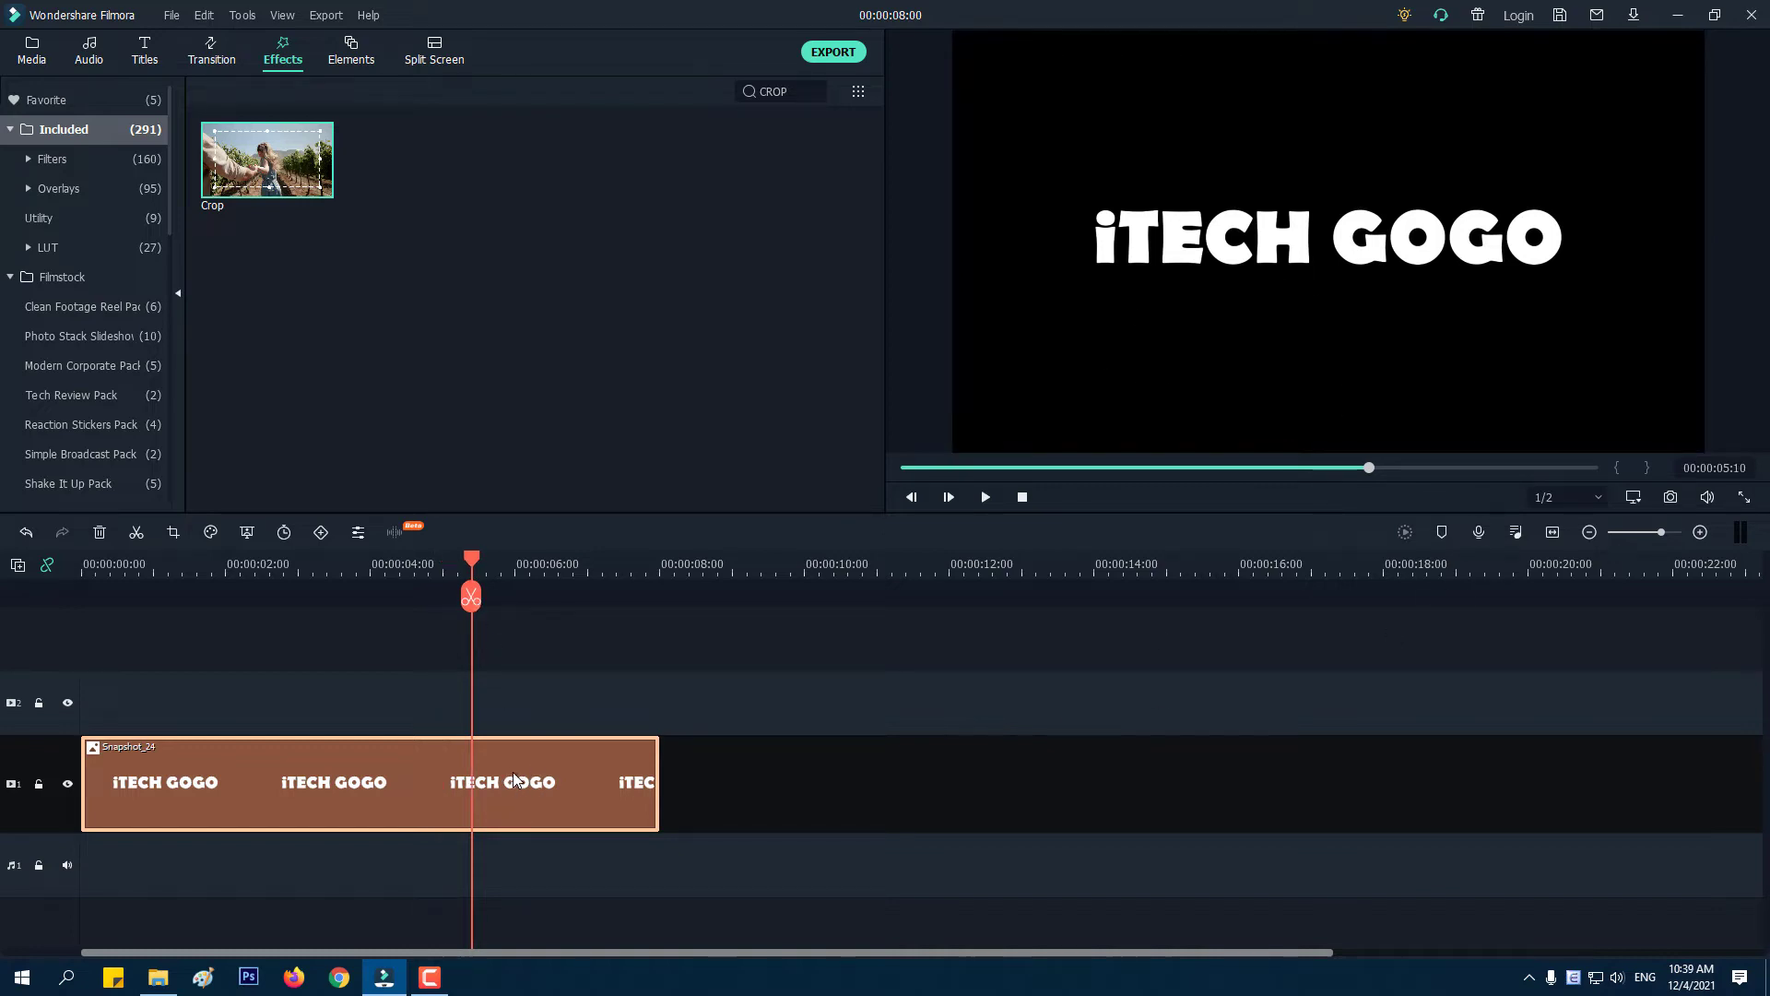
mouse_move(471, 571)
mouse_down()
mouse_move(613, 572)
mouse_move(469, 572)
mouse_up()
key(alt+1)
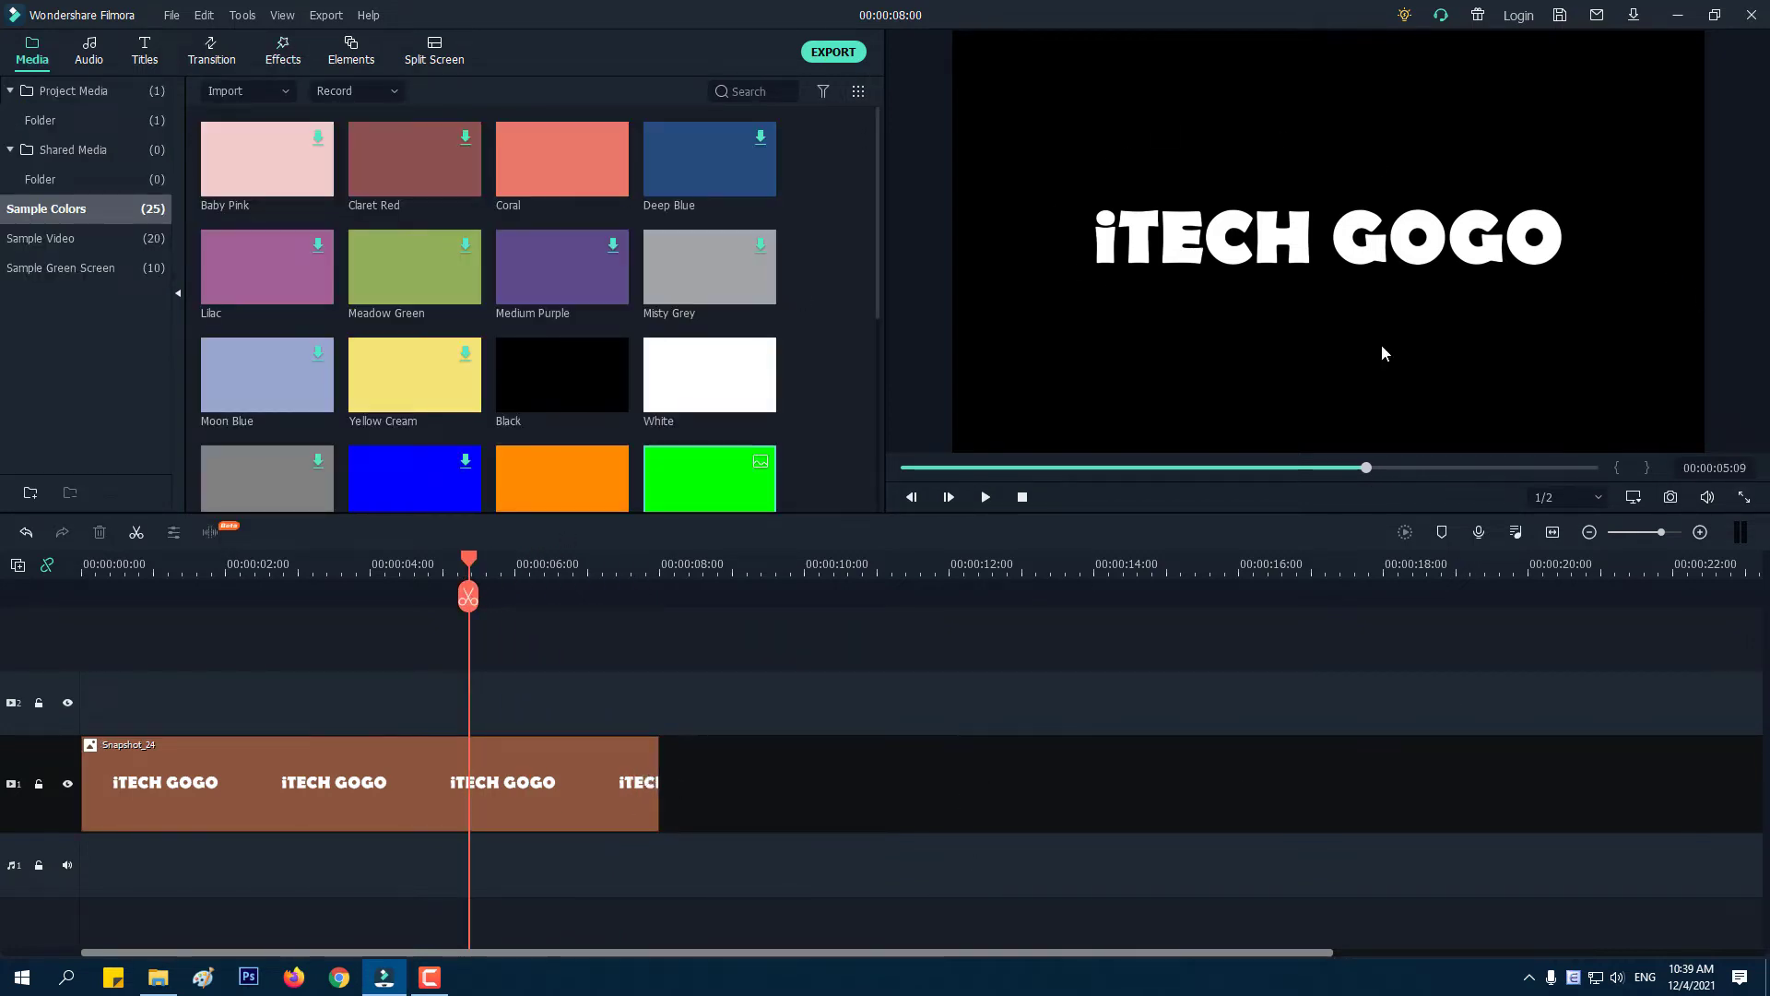
double_click(511, 780)
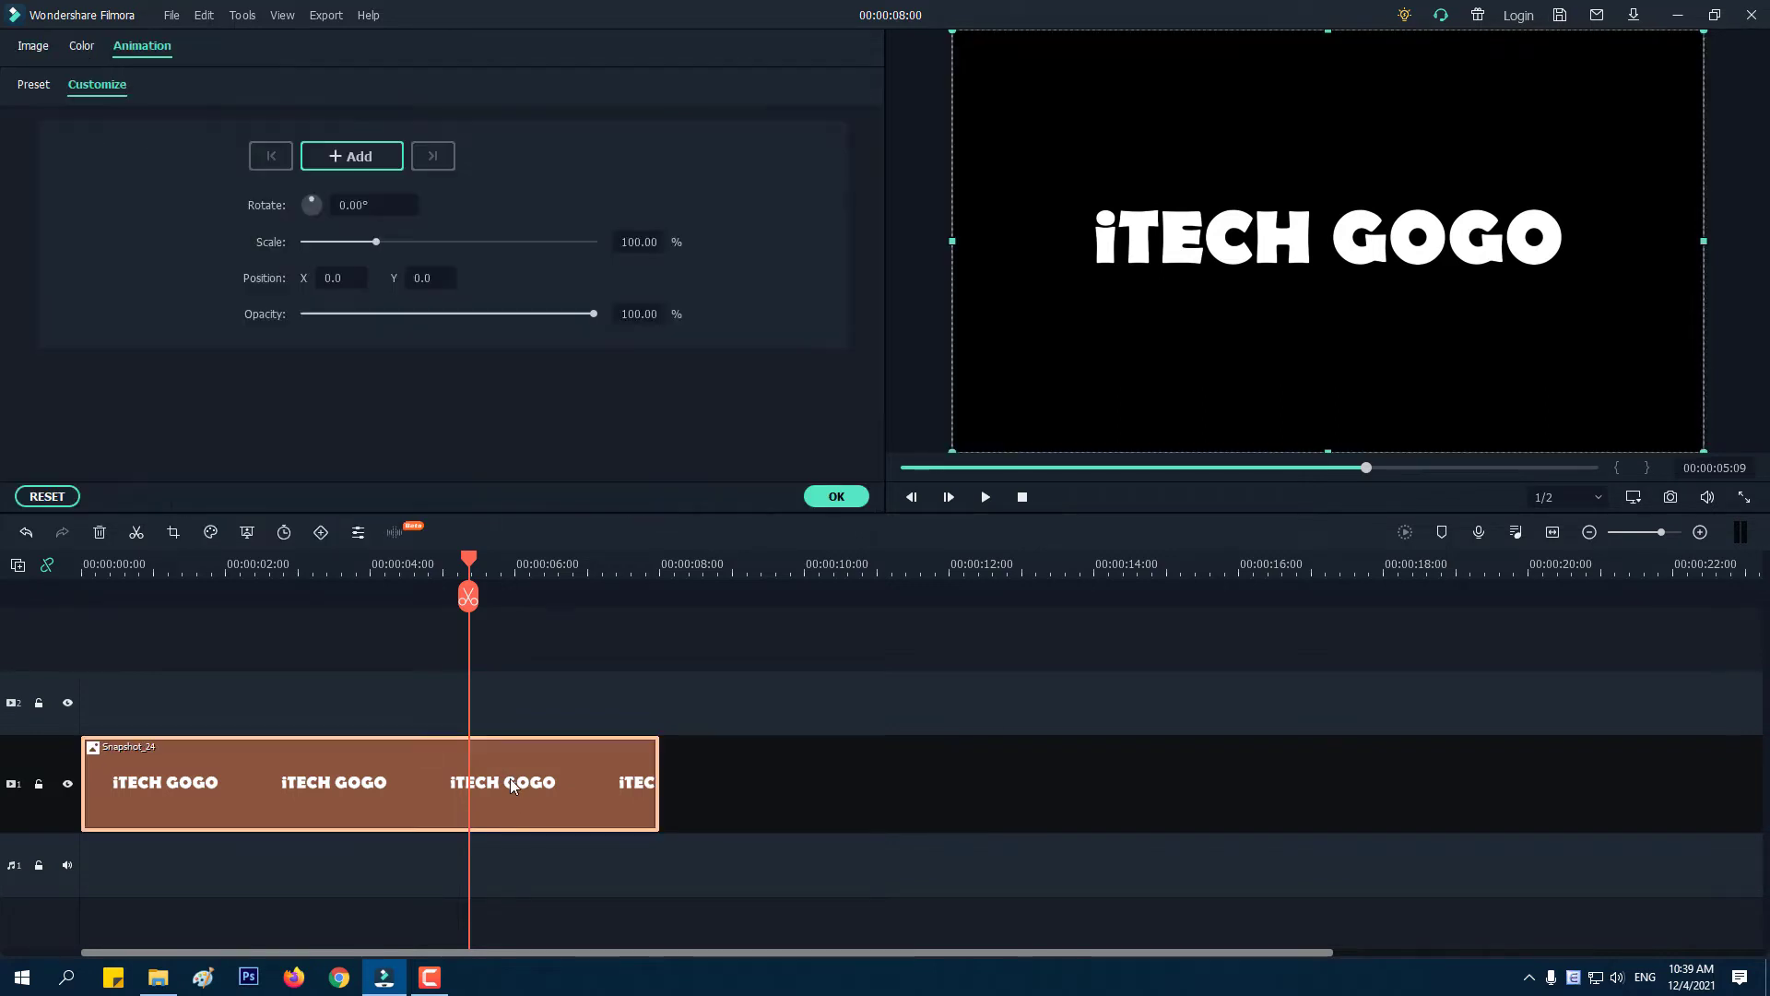
click(34, 49)
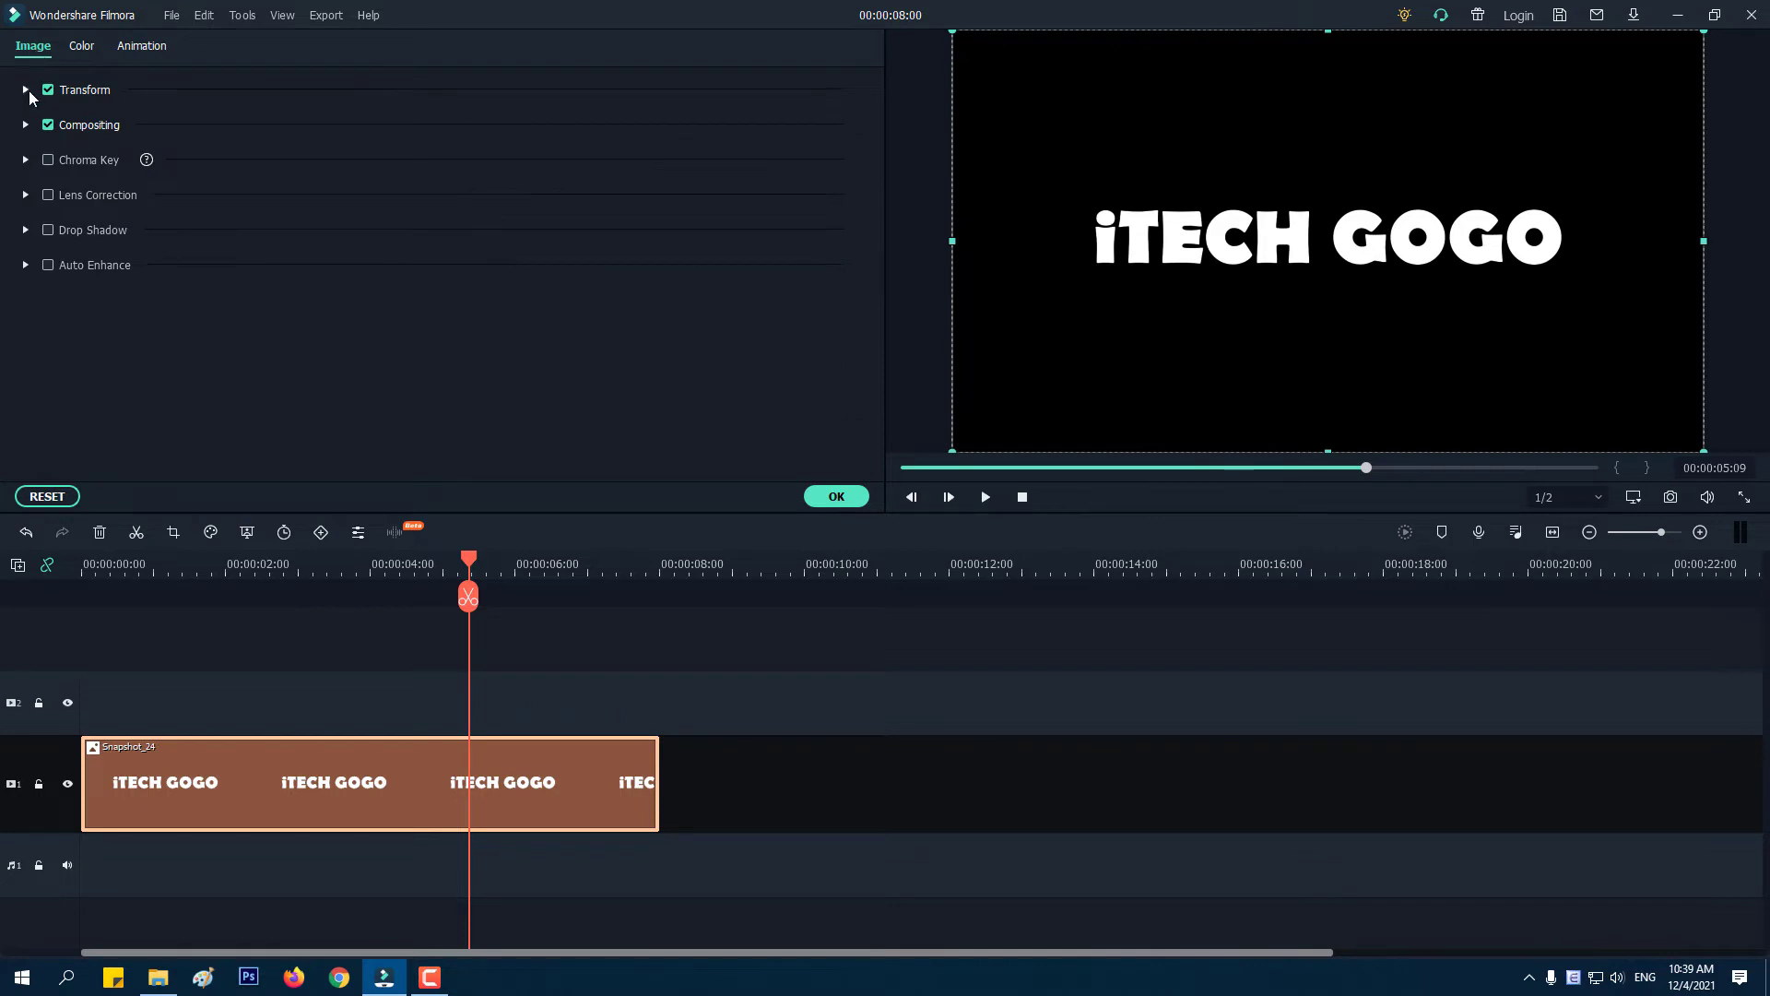
click(26, 92)
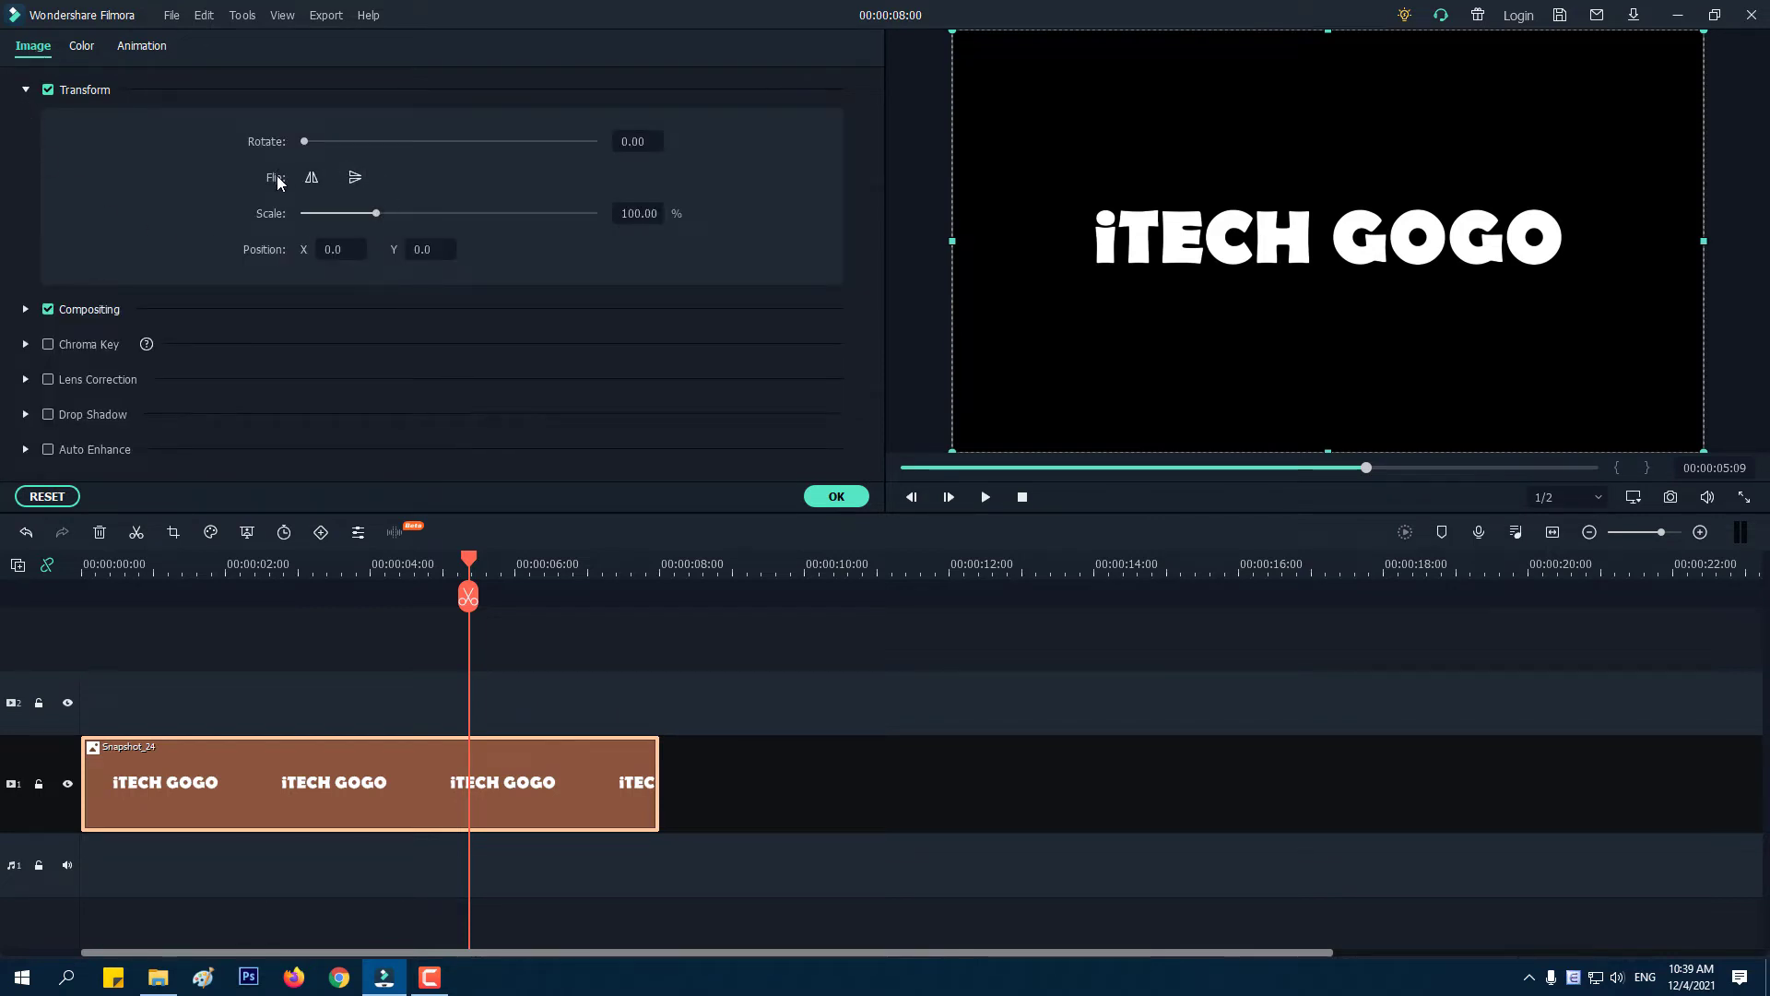
click(359, 187)
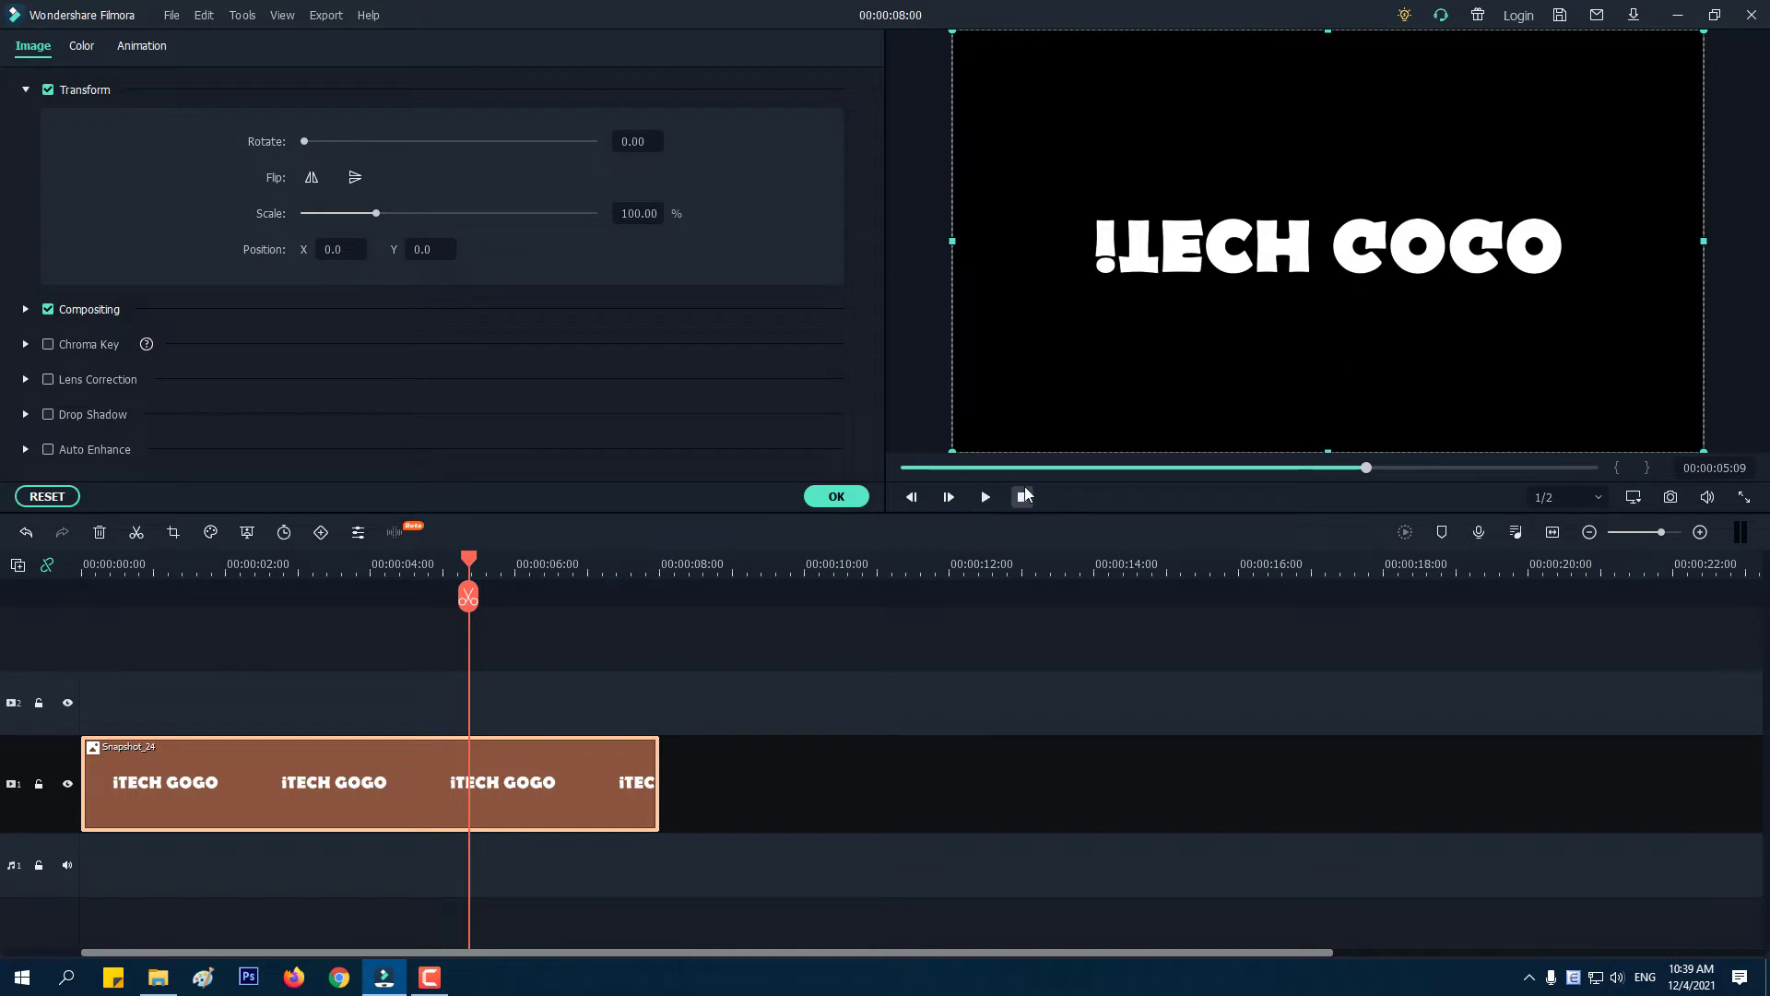
click(836, 496)
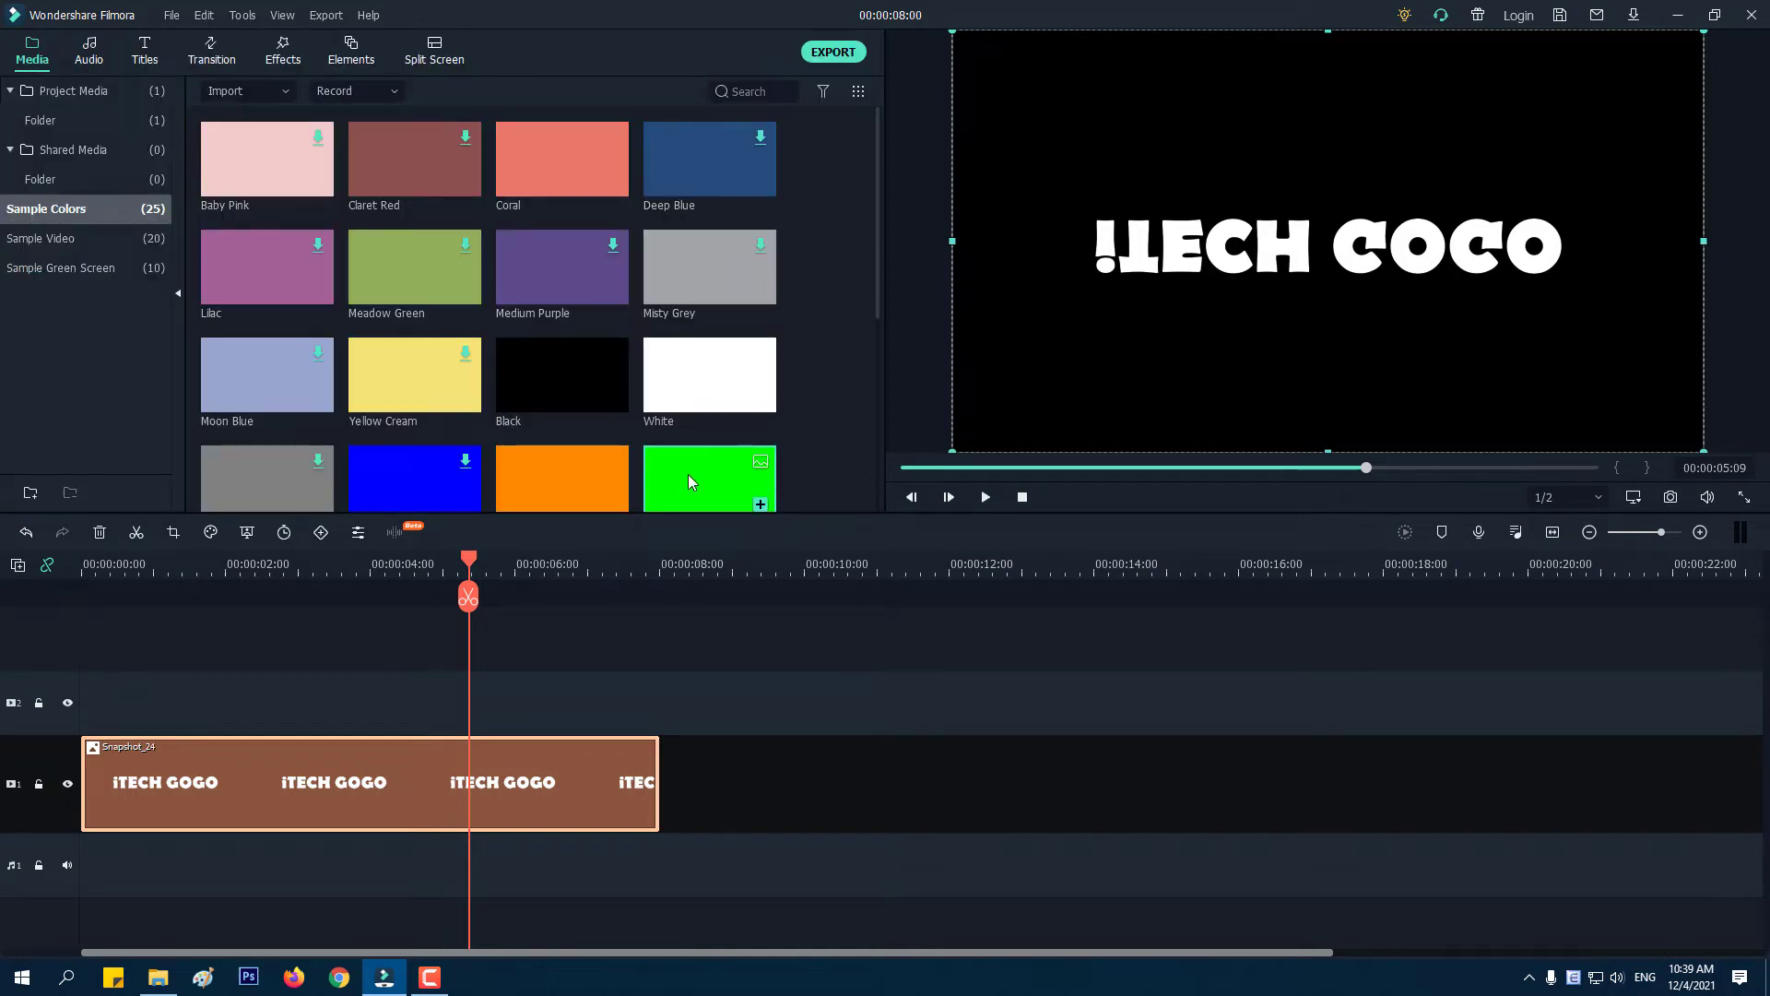
Add the Green sample colour on video track 2 from the timeline start and extend it to the snapshot clip's 8-second length.
drag(689, 481, 39, 708)
drag(442, 710, 655, 720)
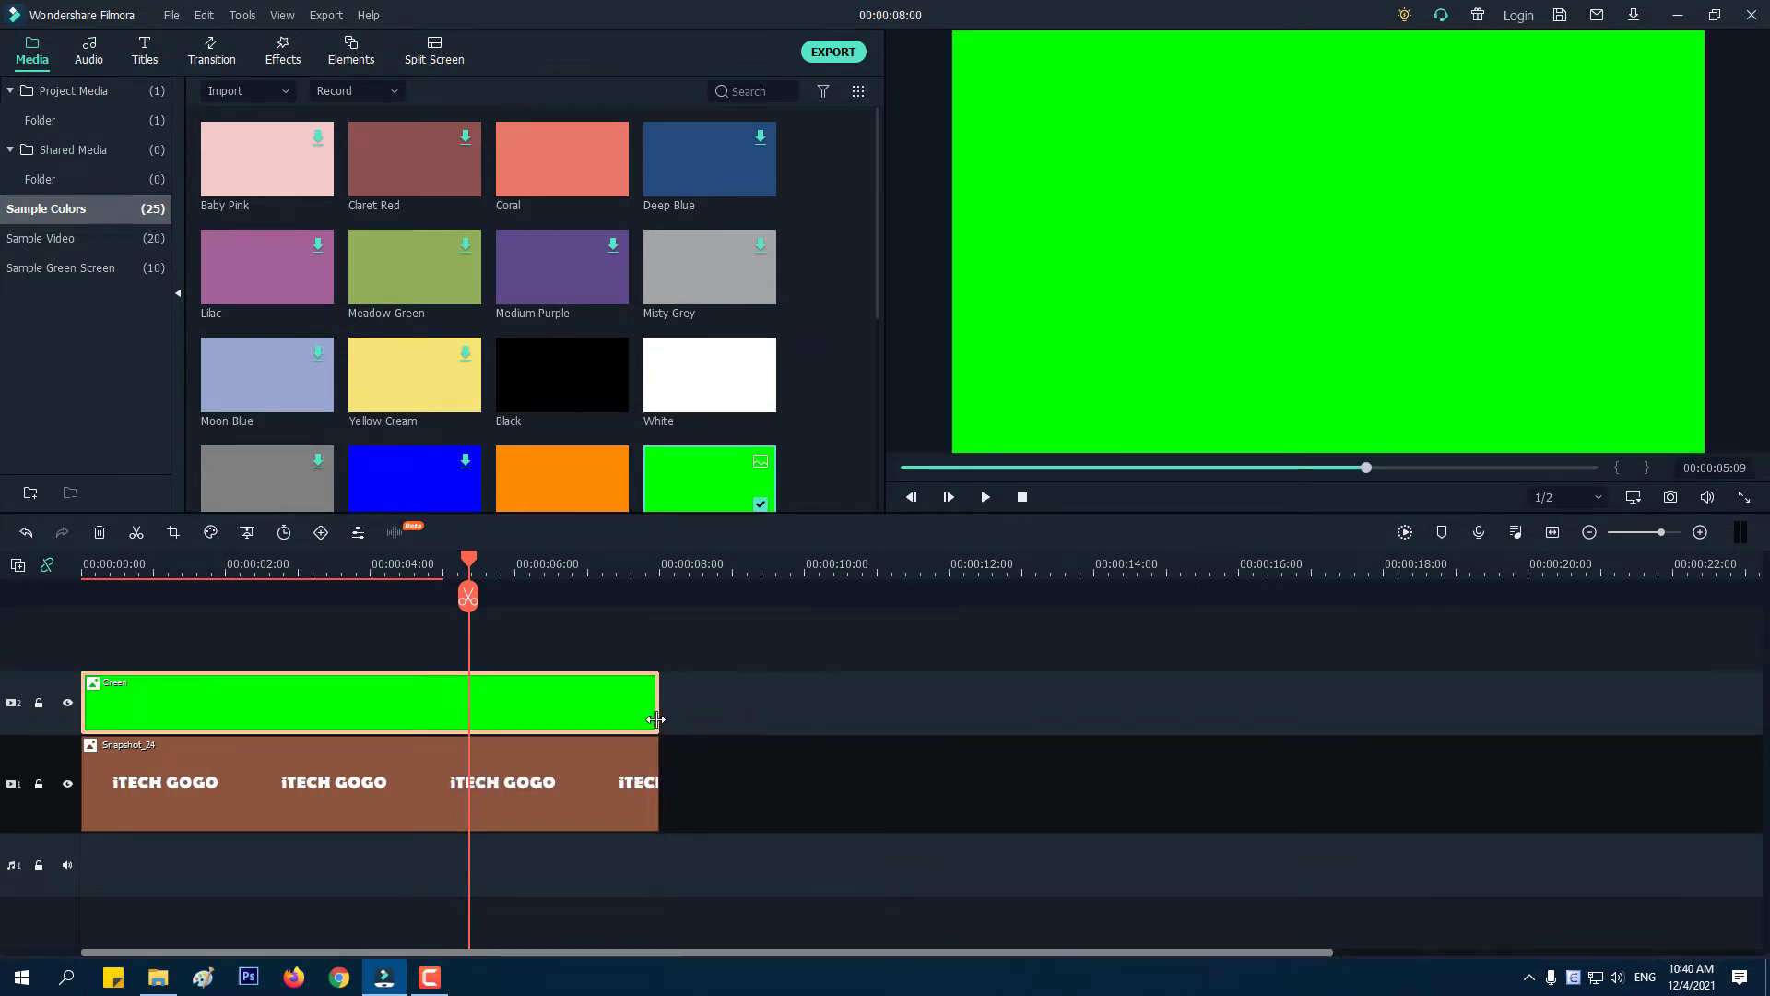
click(461, 566)
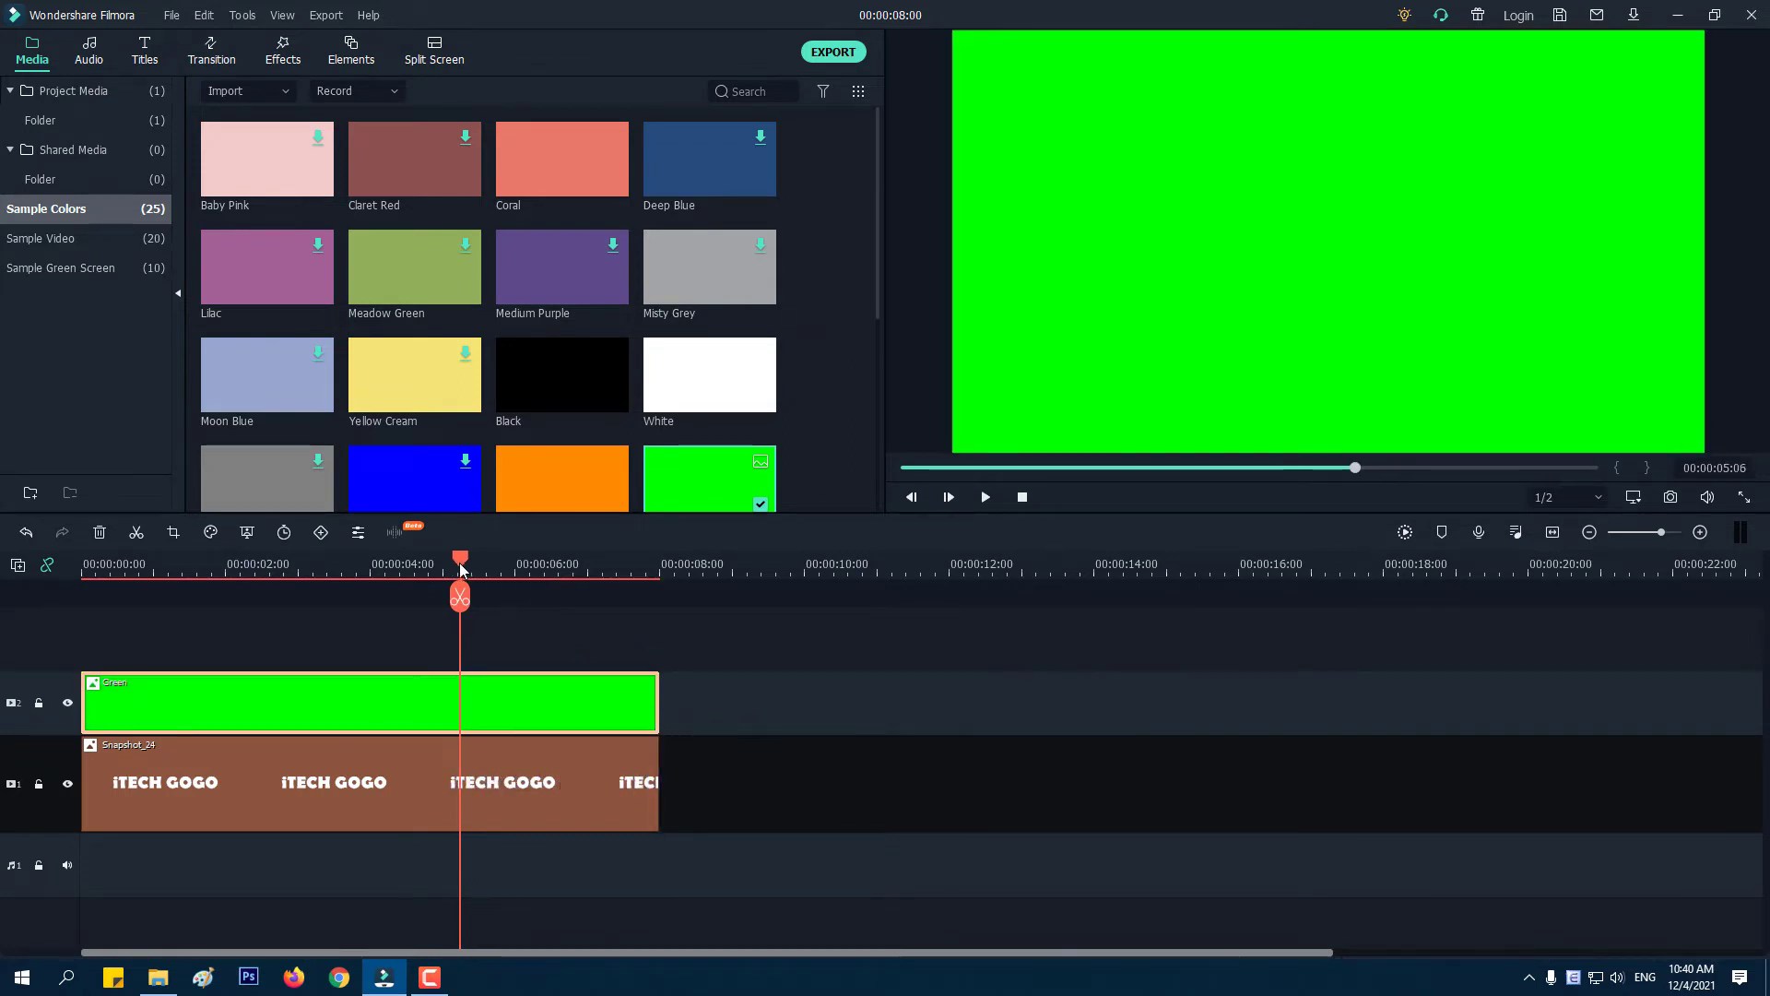
click(458, 566)
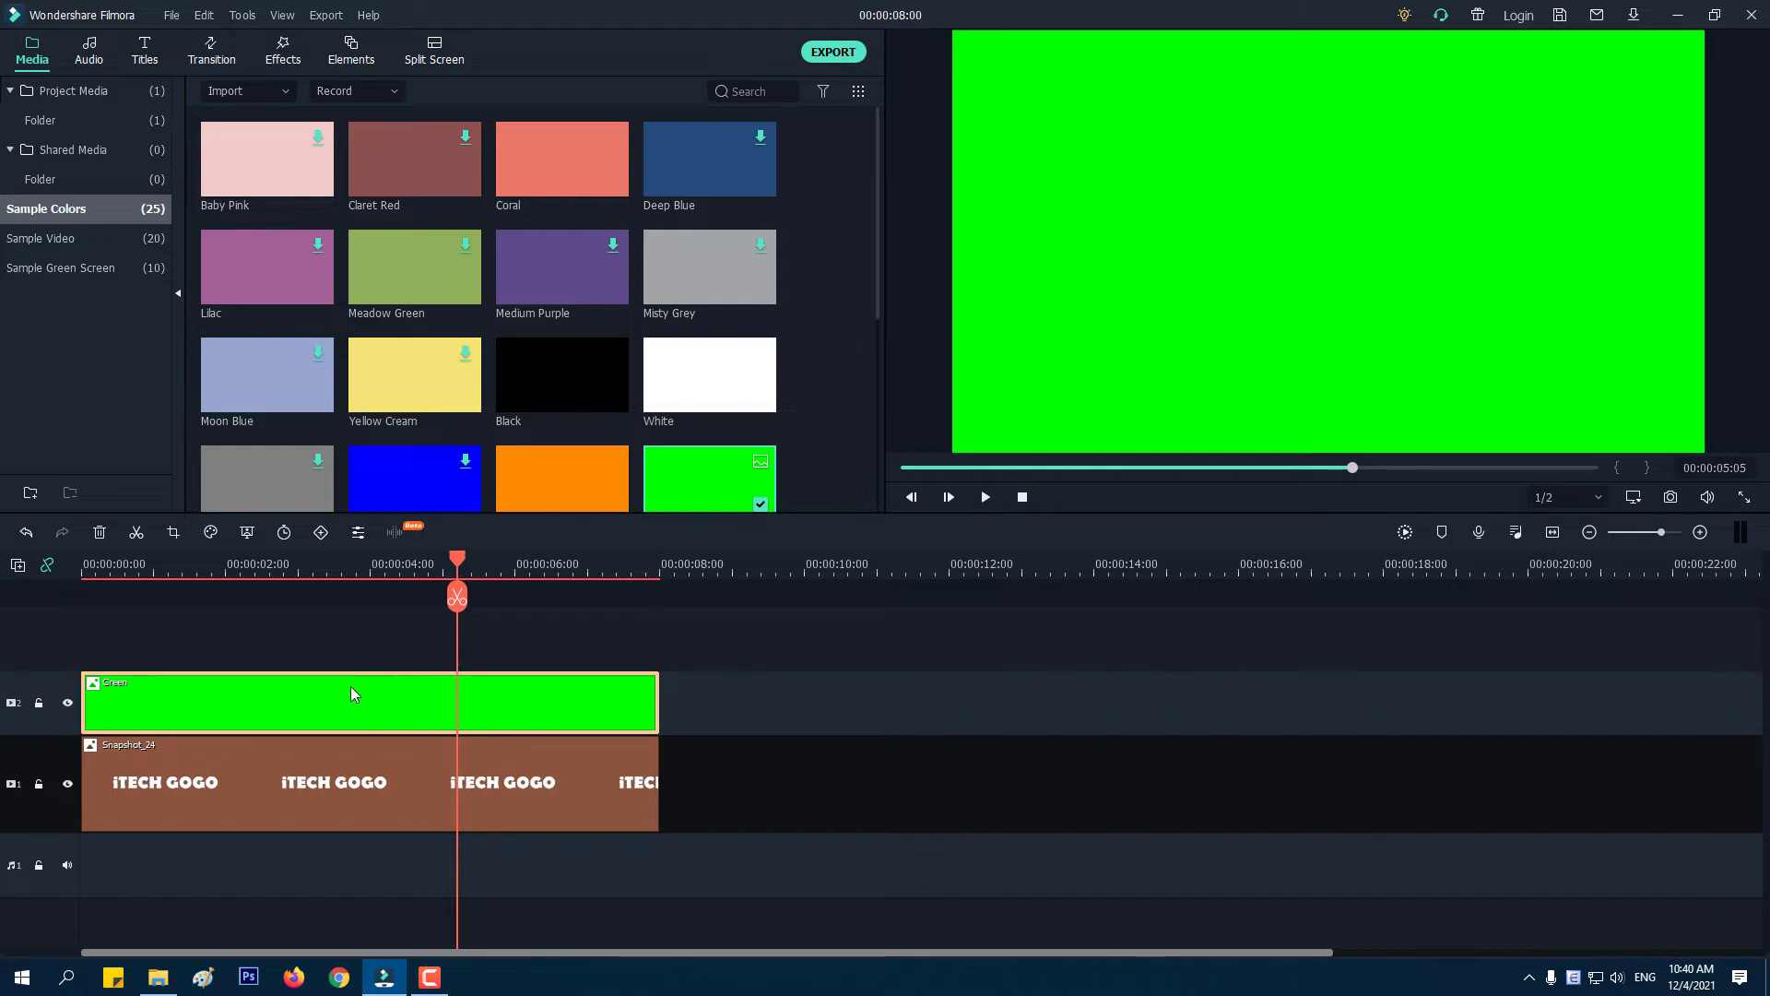
Apply the Crop effect to the new green clip on track 2.
click(283, 52)
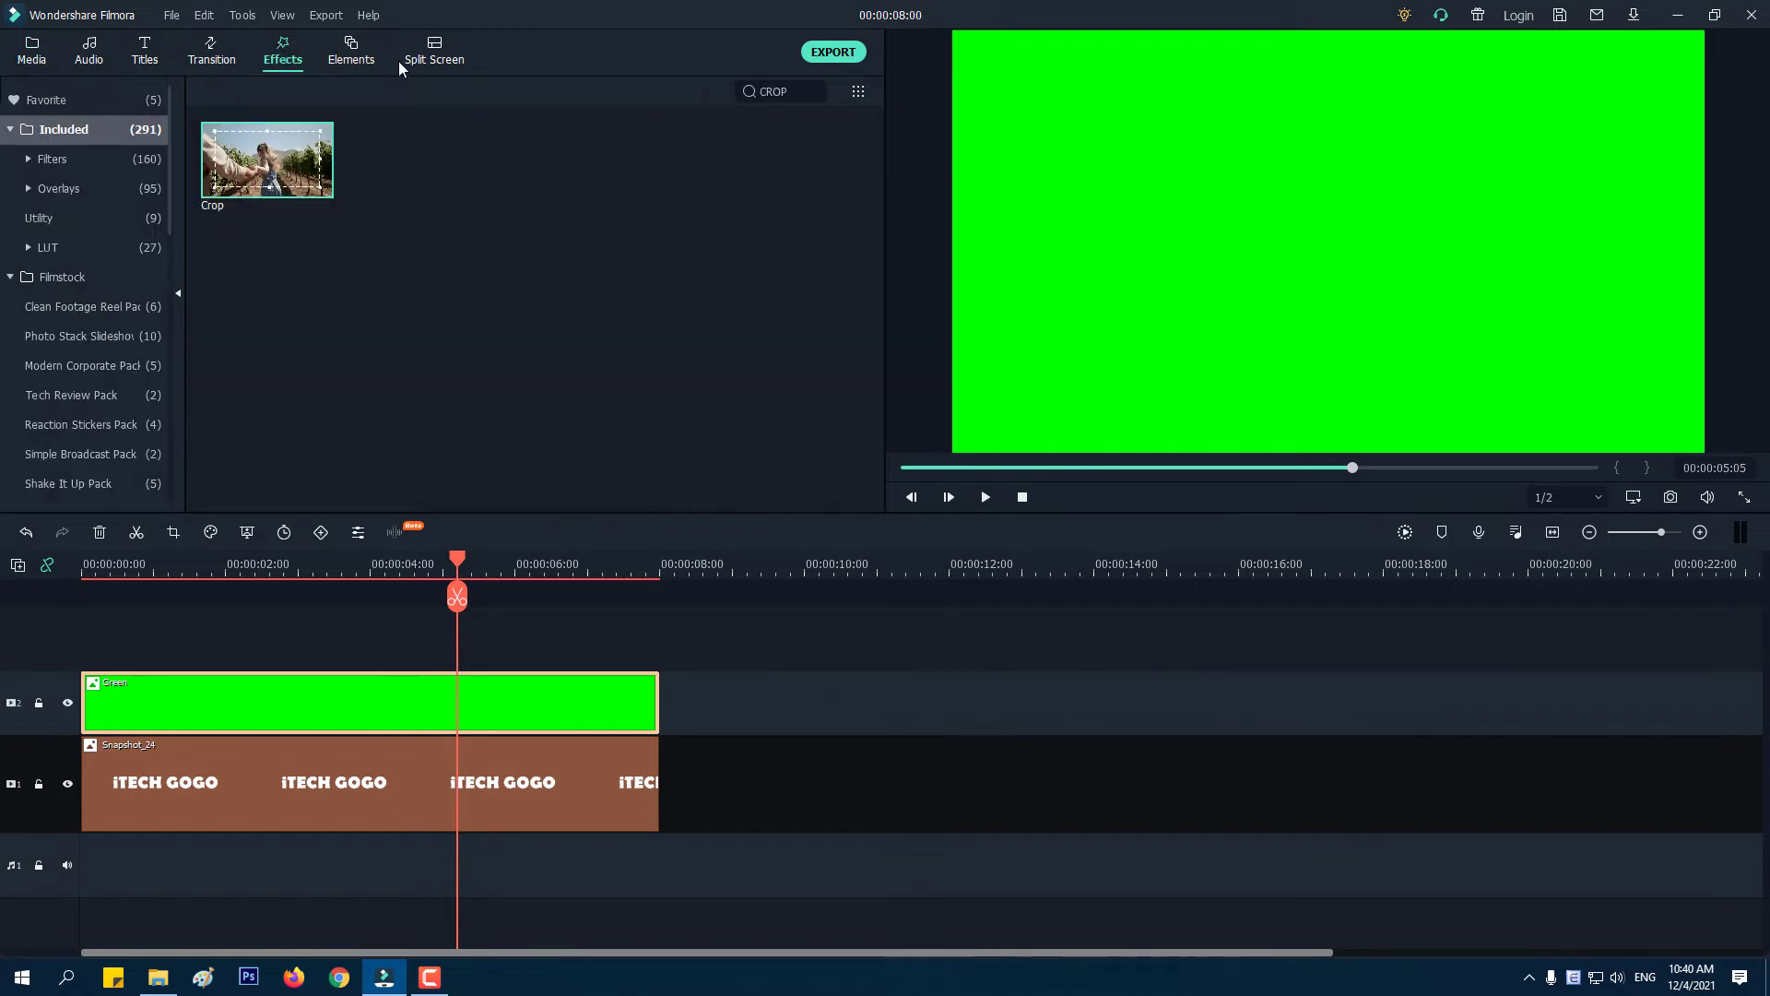
click(797, 92)
drag(286, 185, 282, 696)
Raise the green clip's Bottom crop value so that the green covers only the upper half of the frame.
double_click(295, 698)
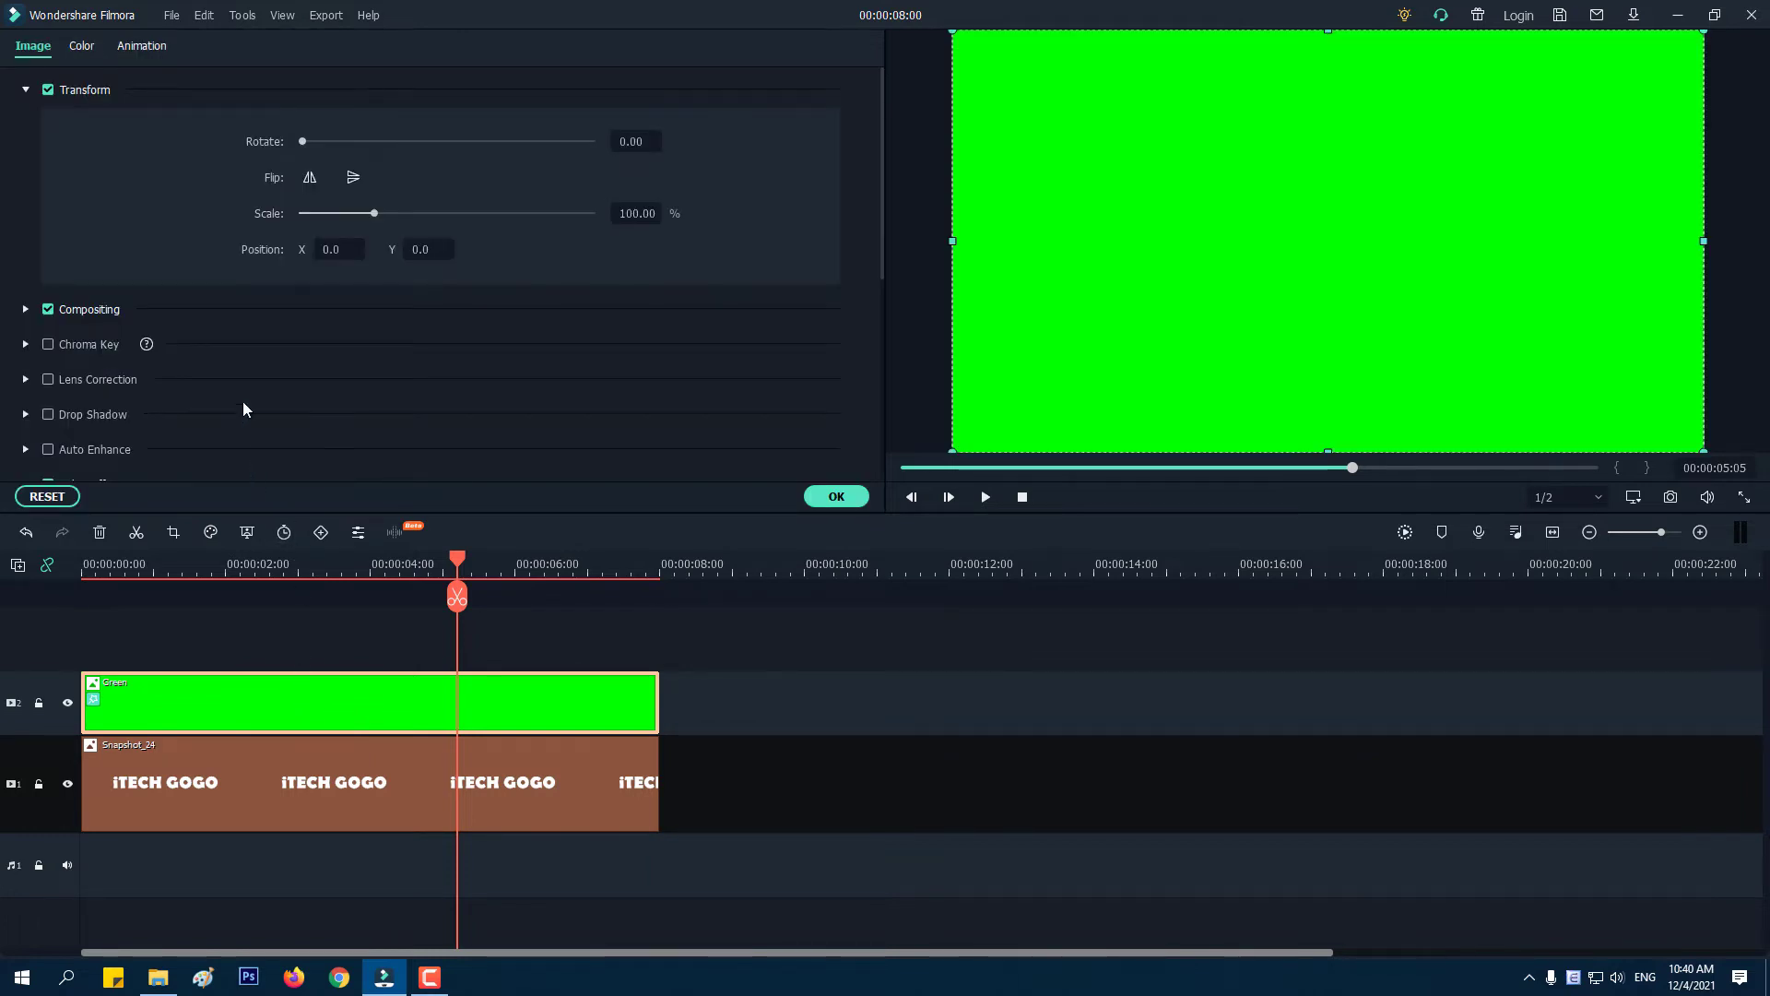
scroll(244, 408, down, 3)
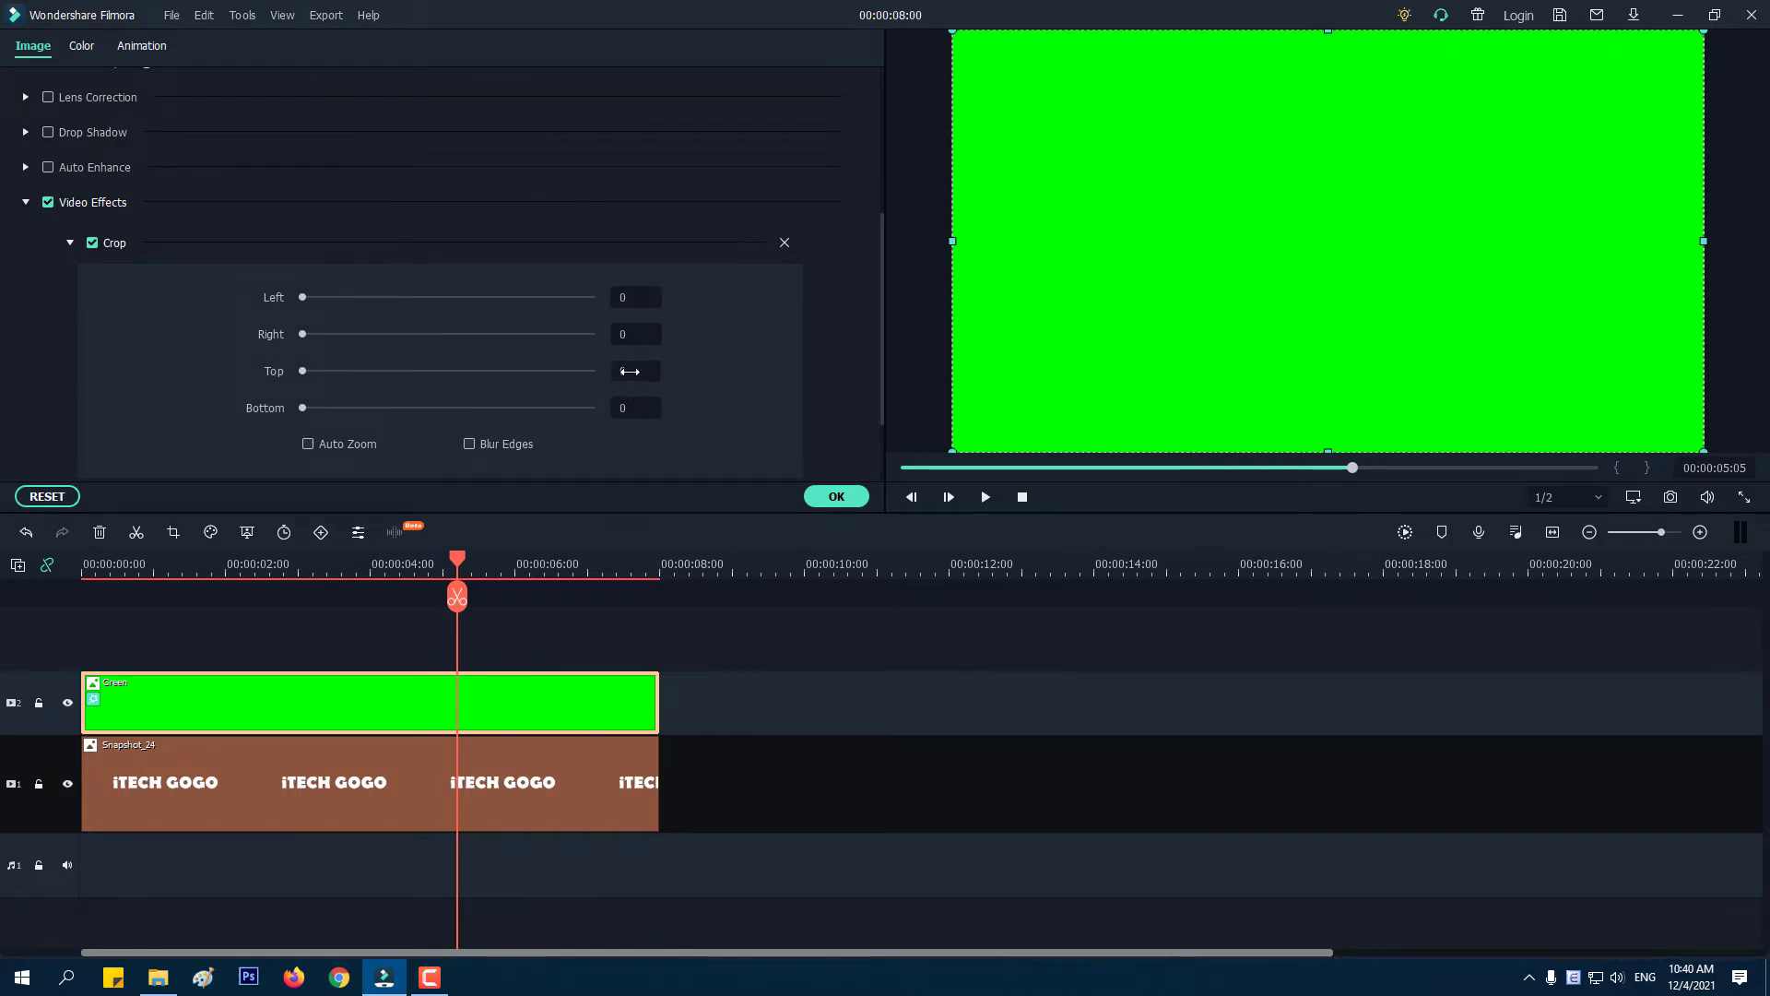
click(623, 408)
key(Return)
click(841, 496)
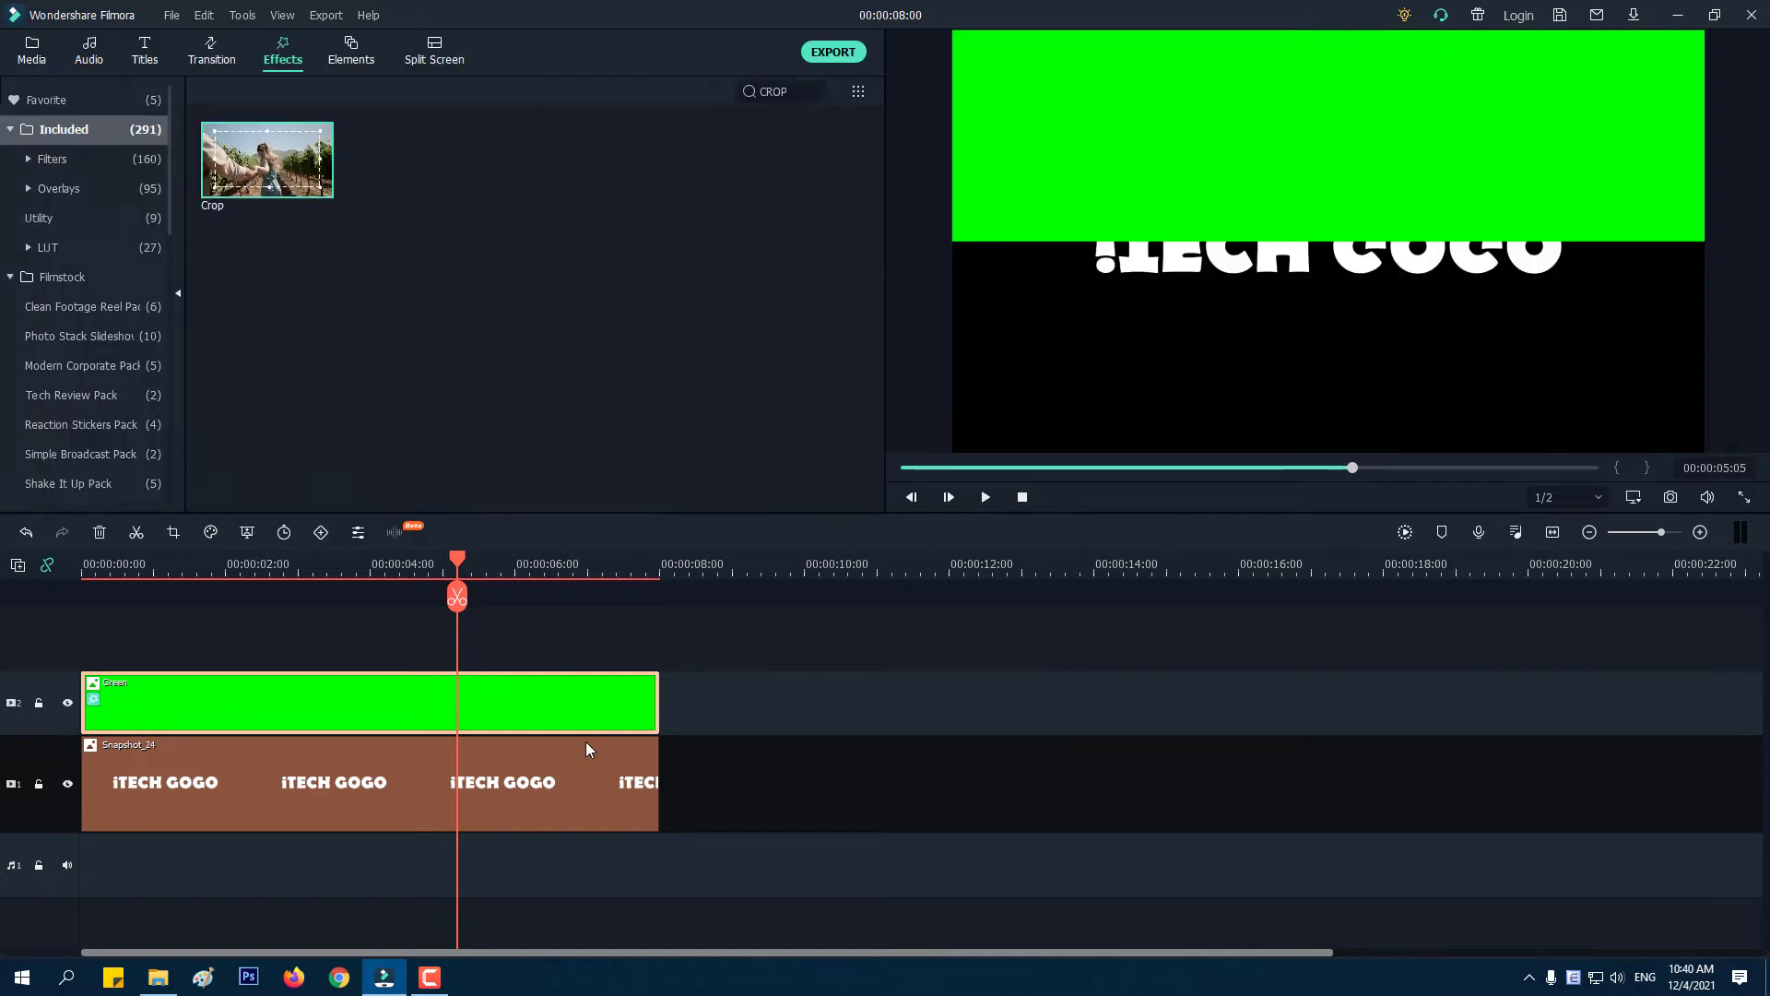
Set the flipped snapshot clip's Y position to 36 so its text is hidden behind the green overlay.
double_click(500, 776)
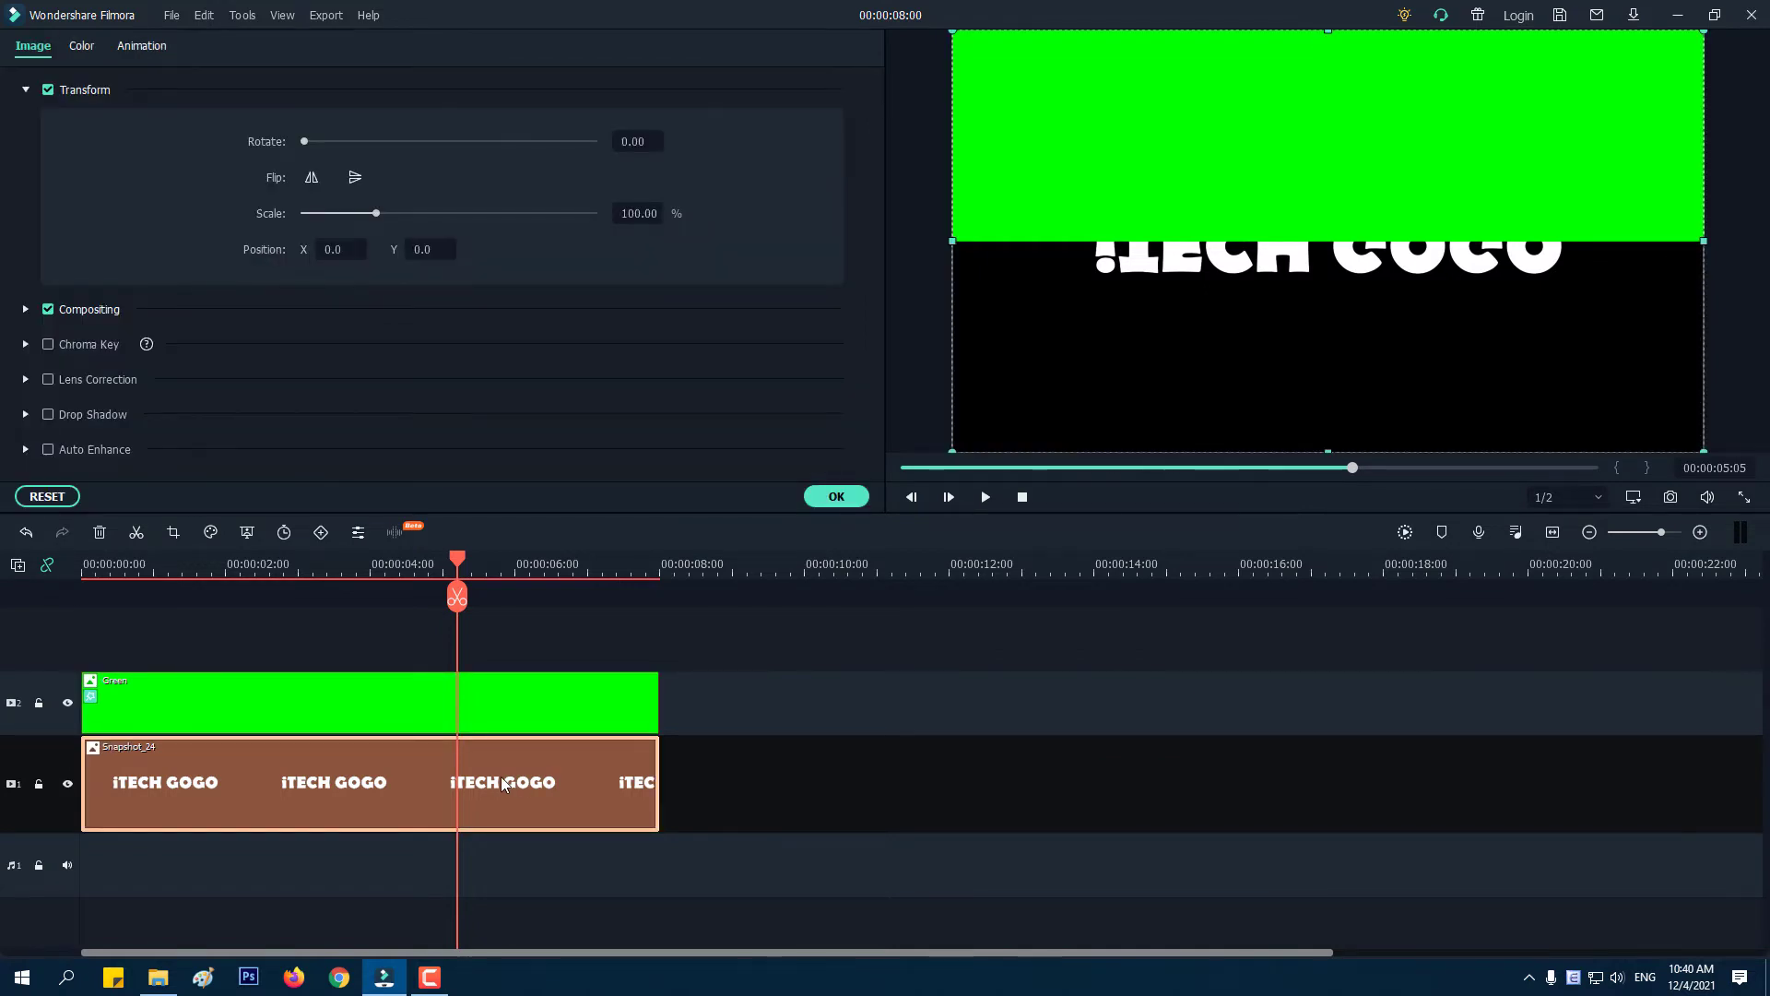
key(Up)
key(Up)
key(Up)
key(Up)
key(Up)
key(Up)
key(Up)
key(Up)
key(Up)
key(Up)
key(Up)
key(Up)
key(Up)
key(Up)
key(Up)
key(Up)
key(Up)
key(Up)
key(Up)
key(Up)
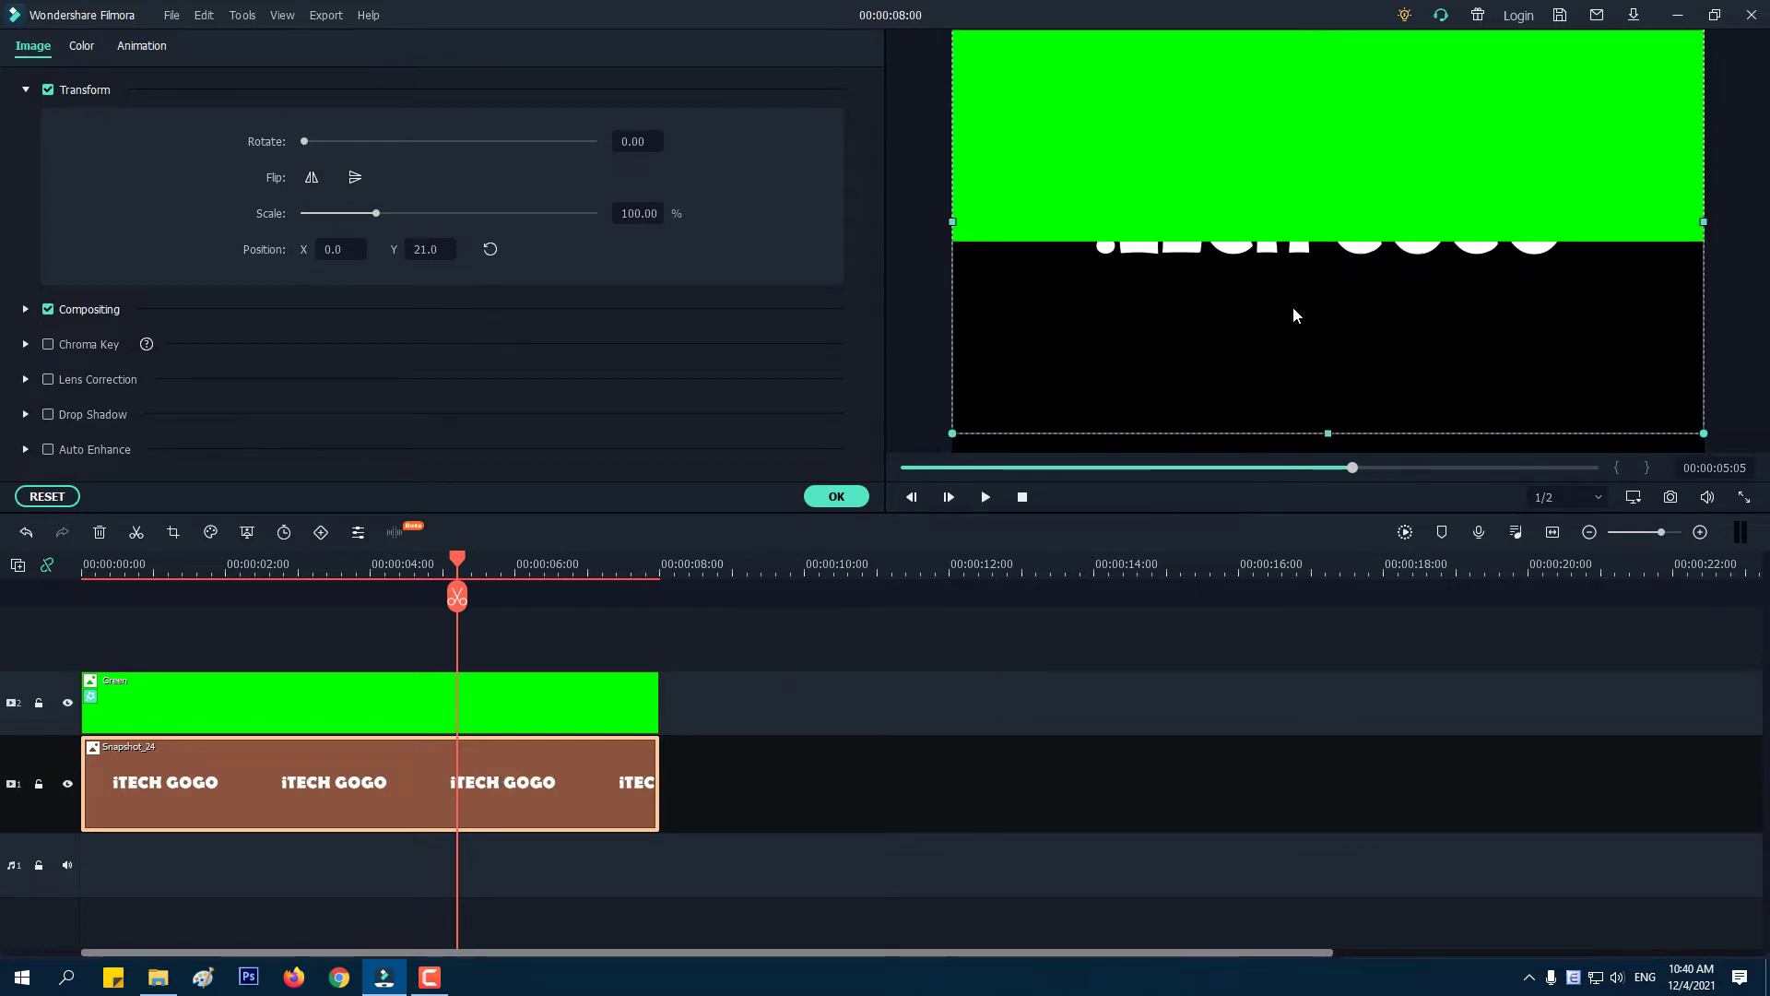
key(Up)
key(Up)
key(Up)
key(Up)
key(Up)
key(Up)
key(Up)
key(Up)
key(Up)
key(Up)
key(Up)
key(Up)
key(Up)
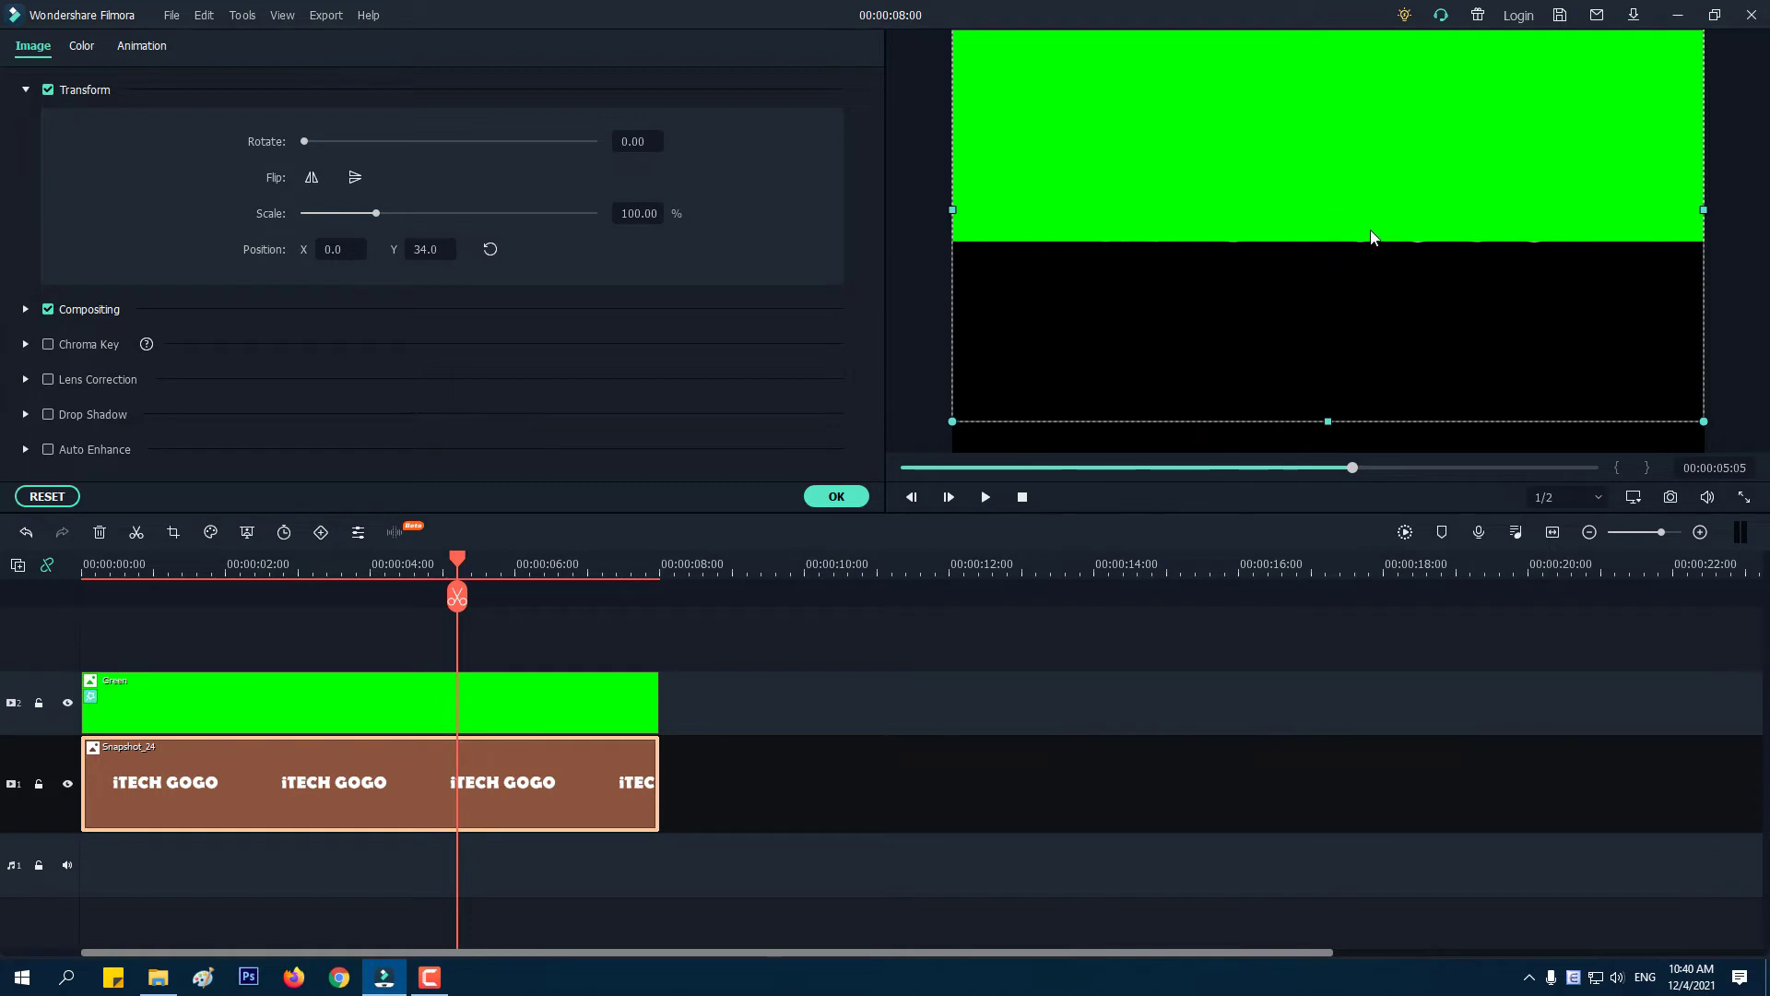
key(Up)
key(Up)
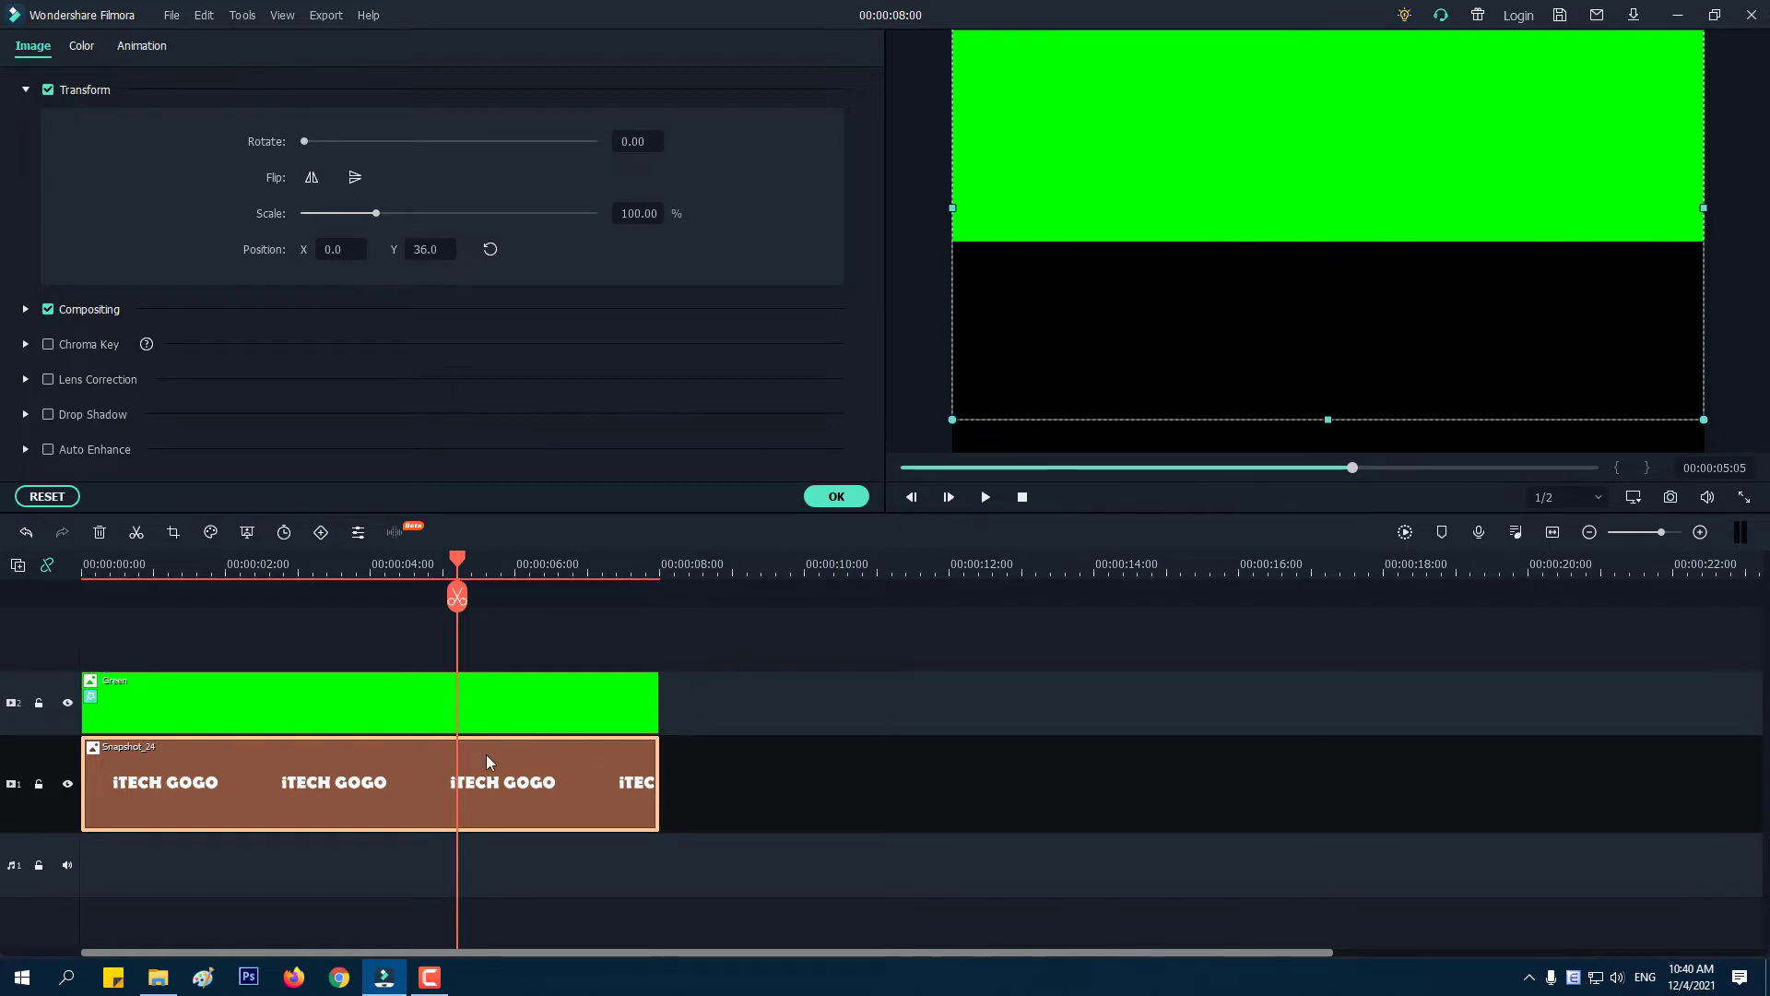
click(837, 496)
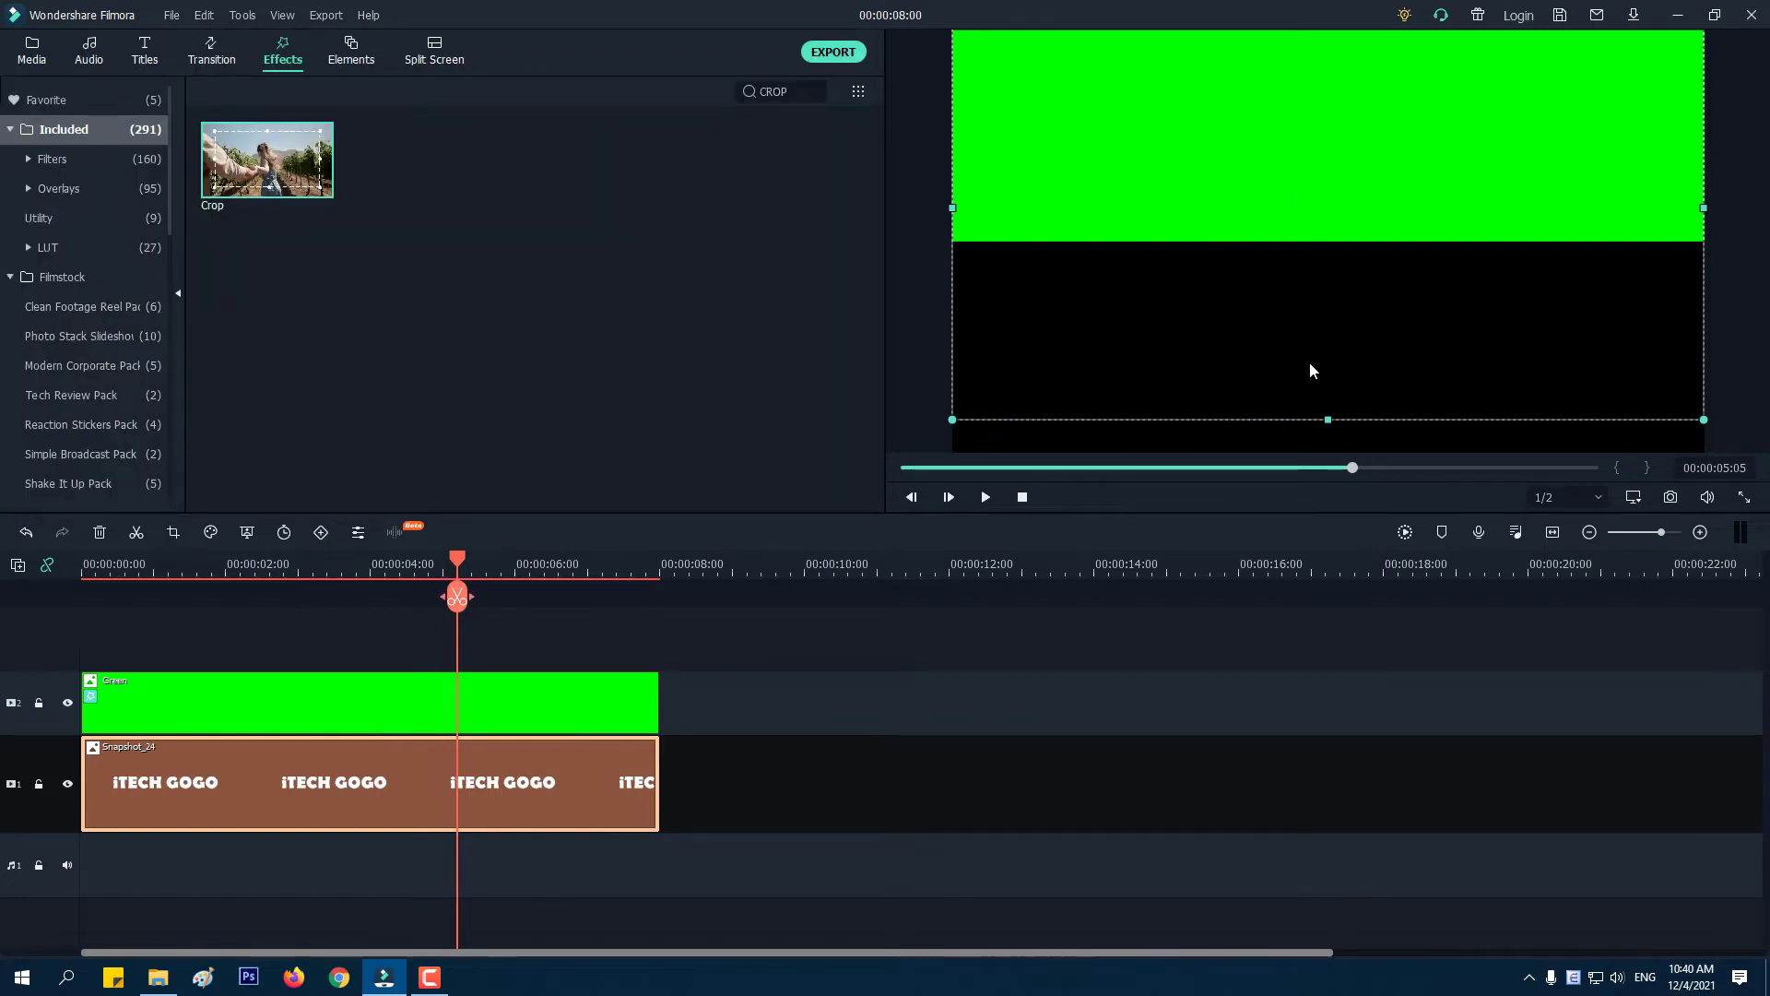
Add a custom animation keyframe at the very start of the snapshot clip on track 1.
right_click(490, 791)
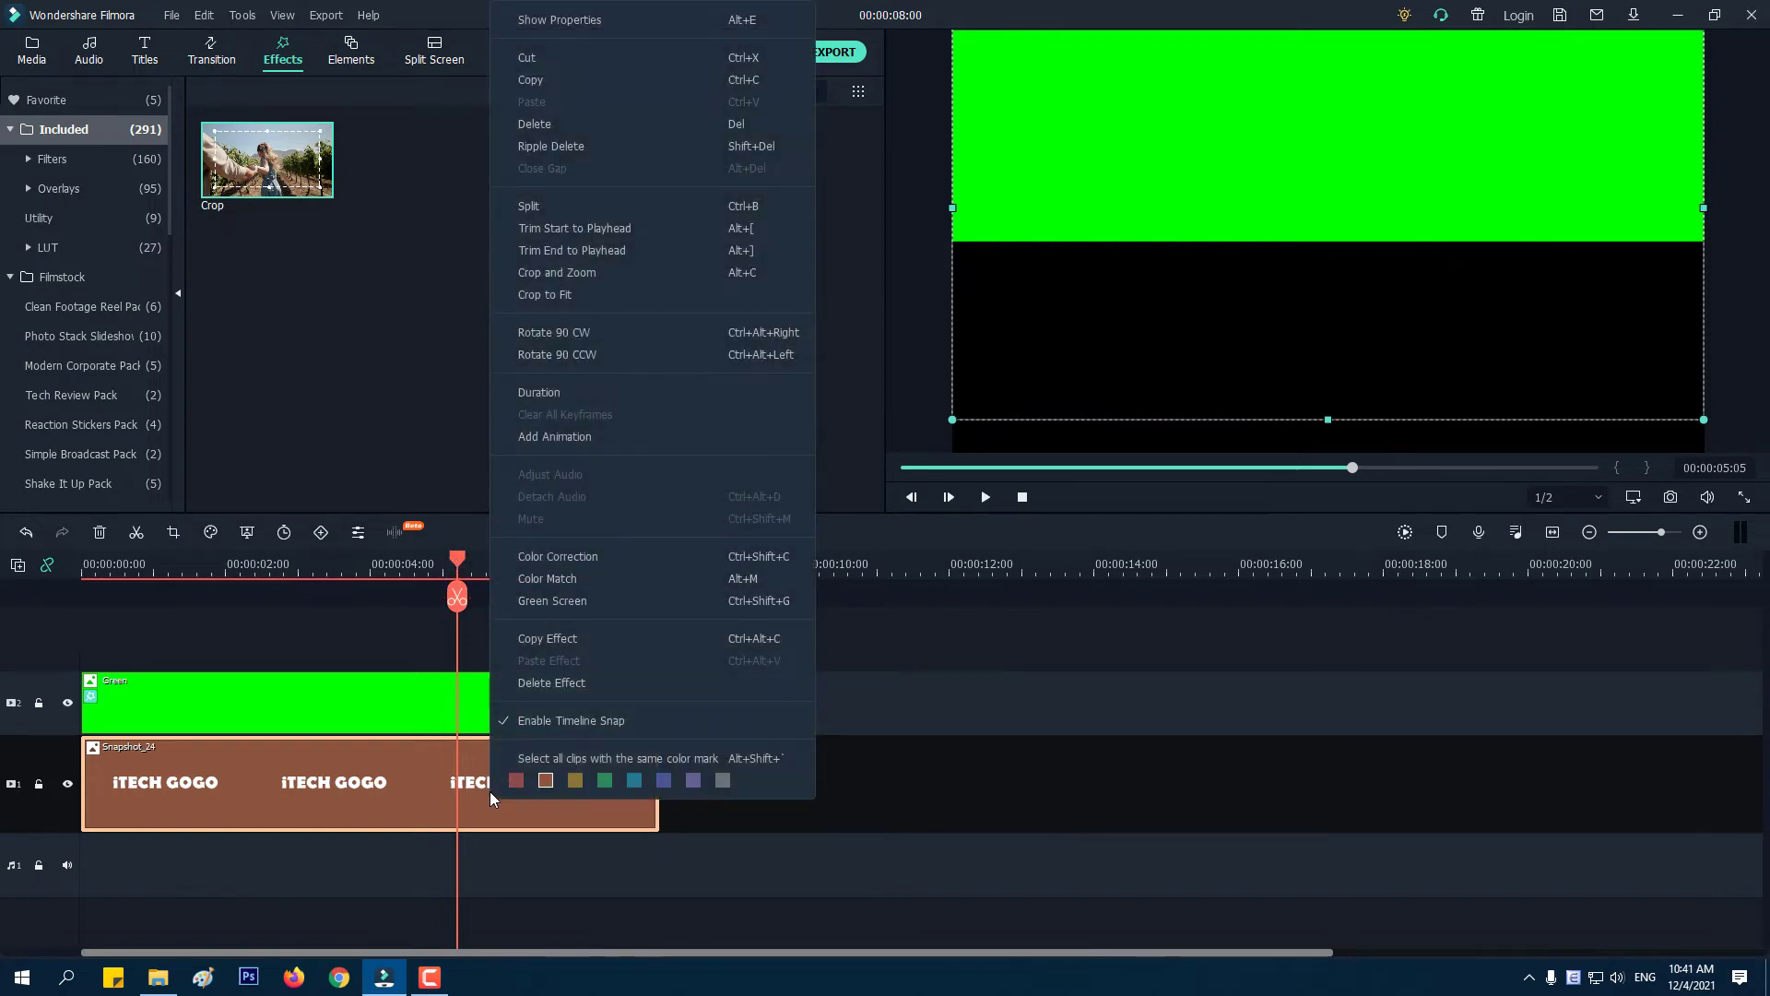
click(607, 435)
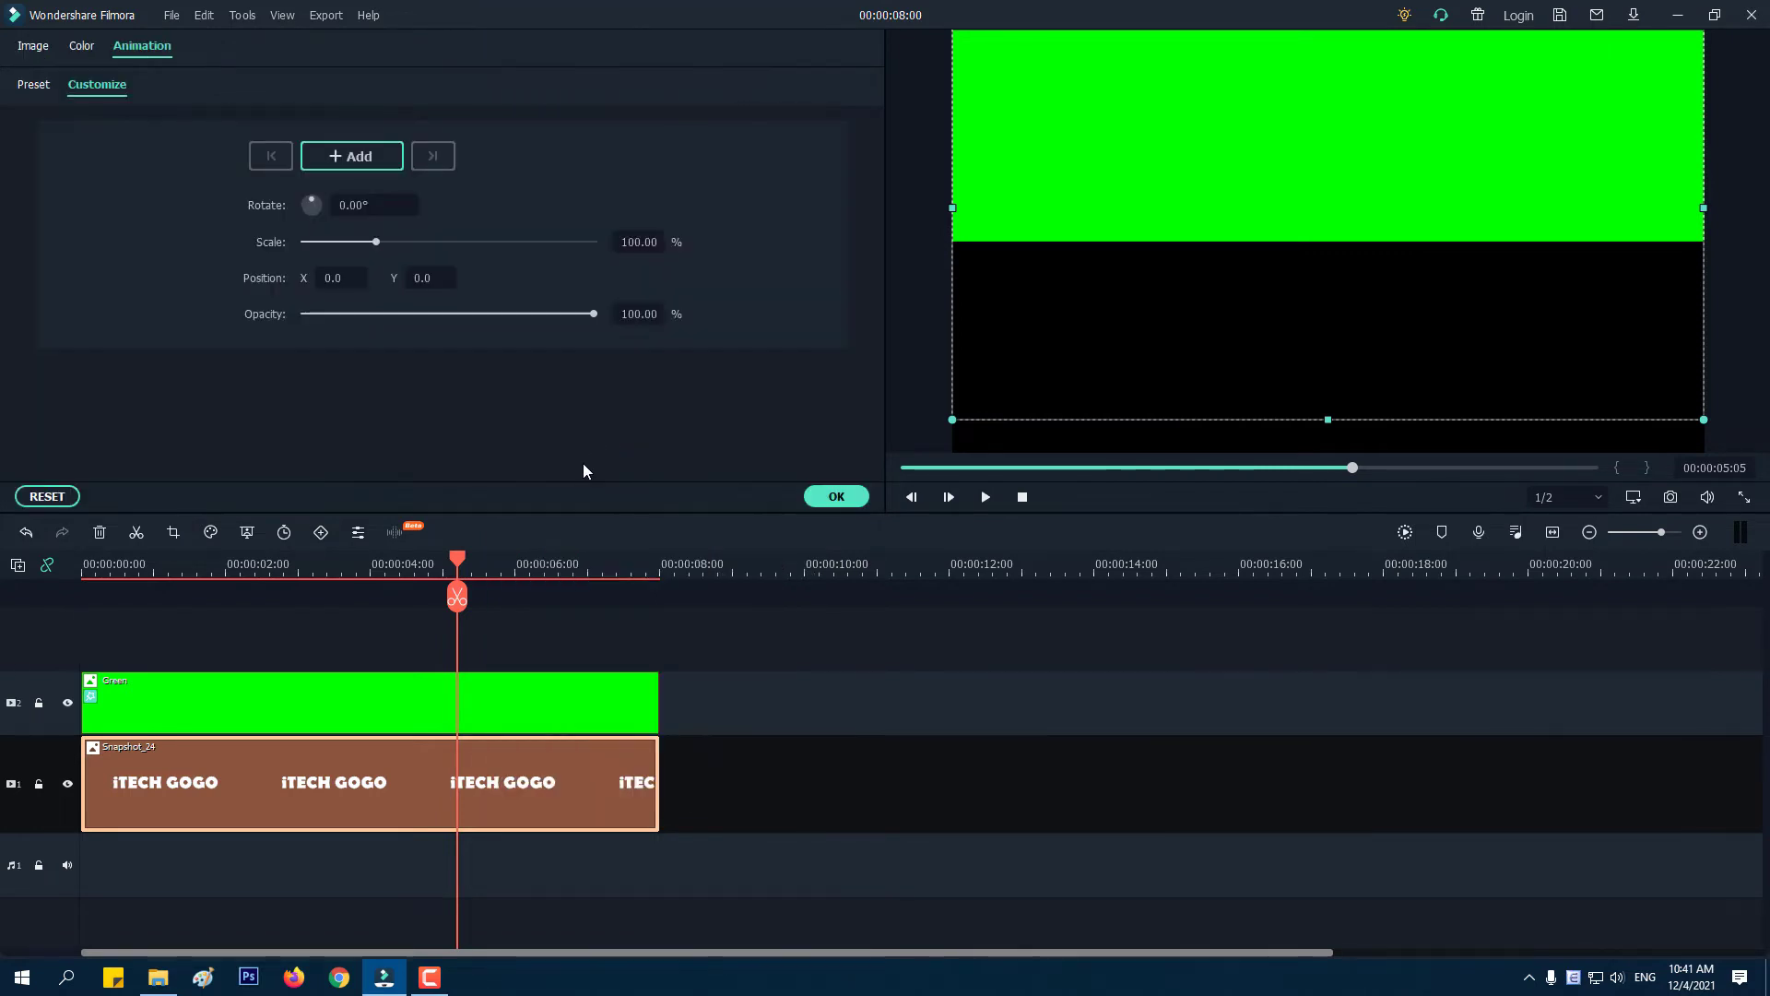
drag(461, 577, 51, 569)
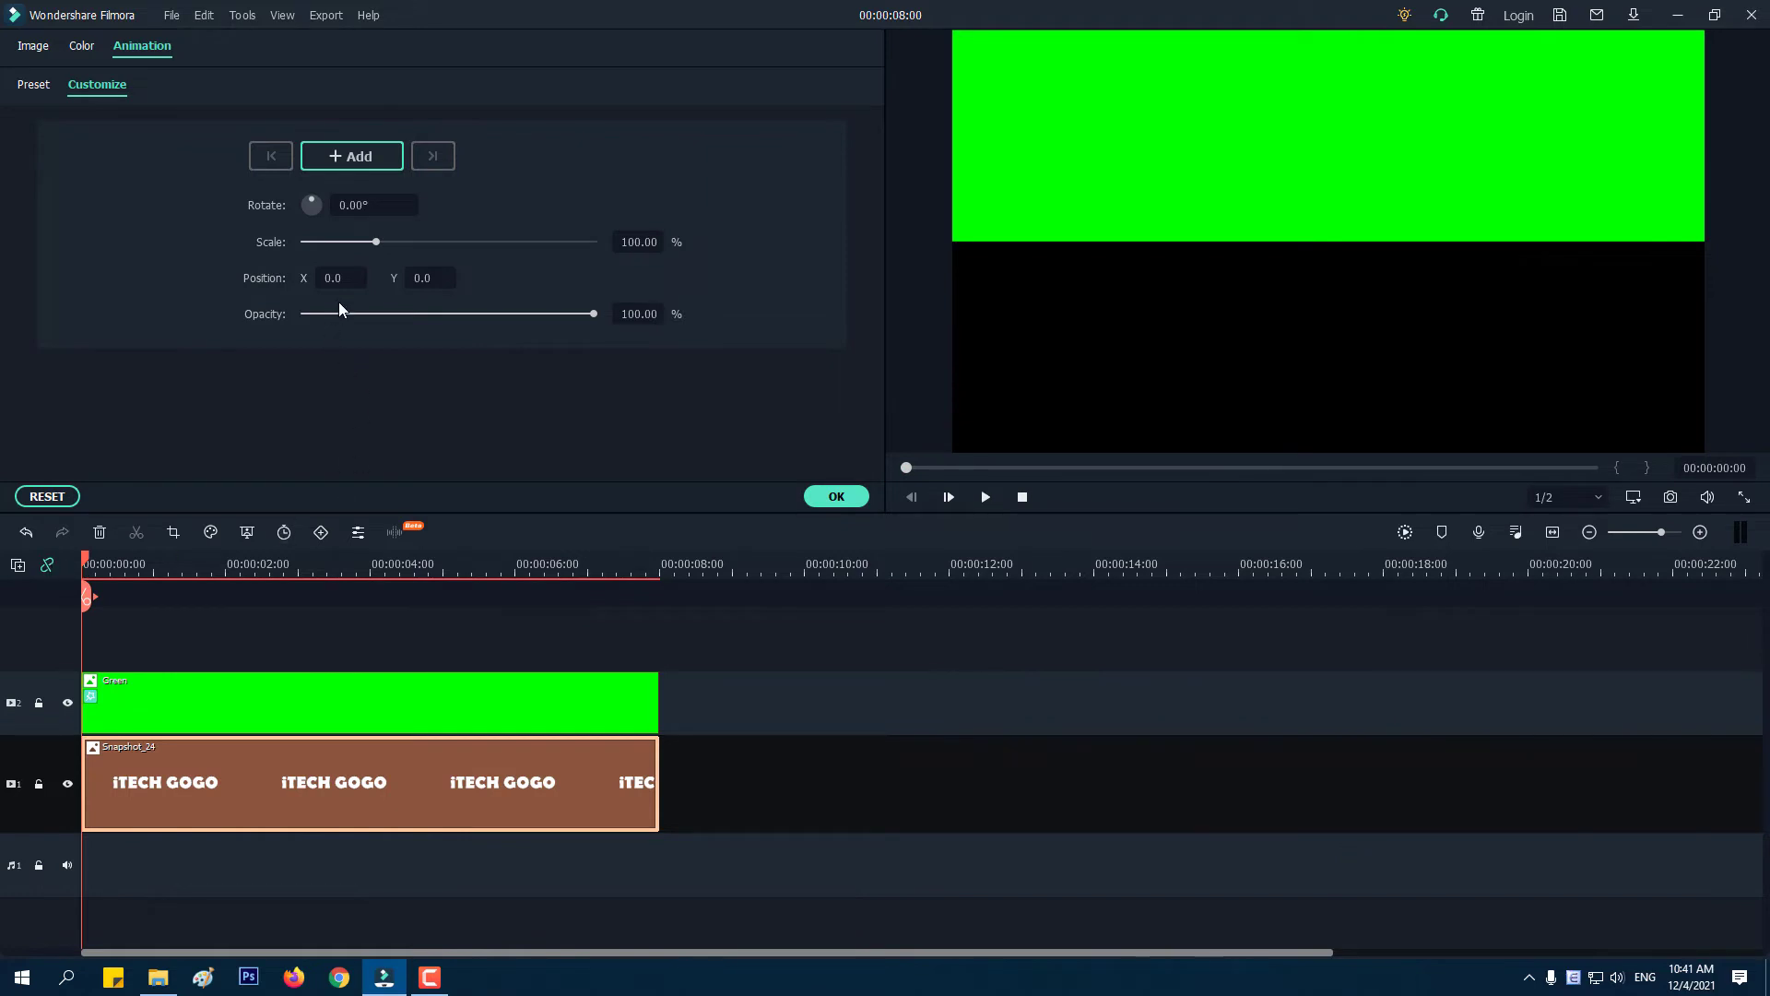
click(359, 157)
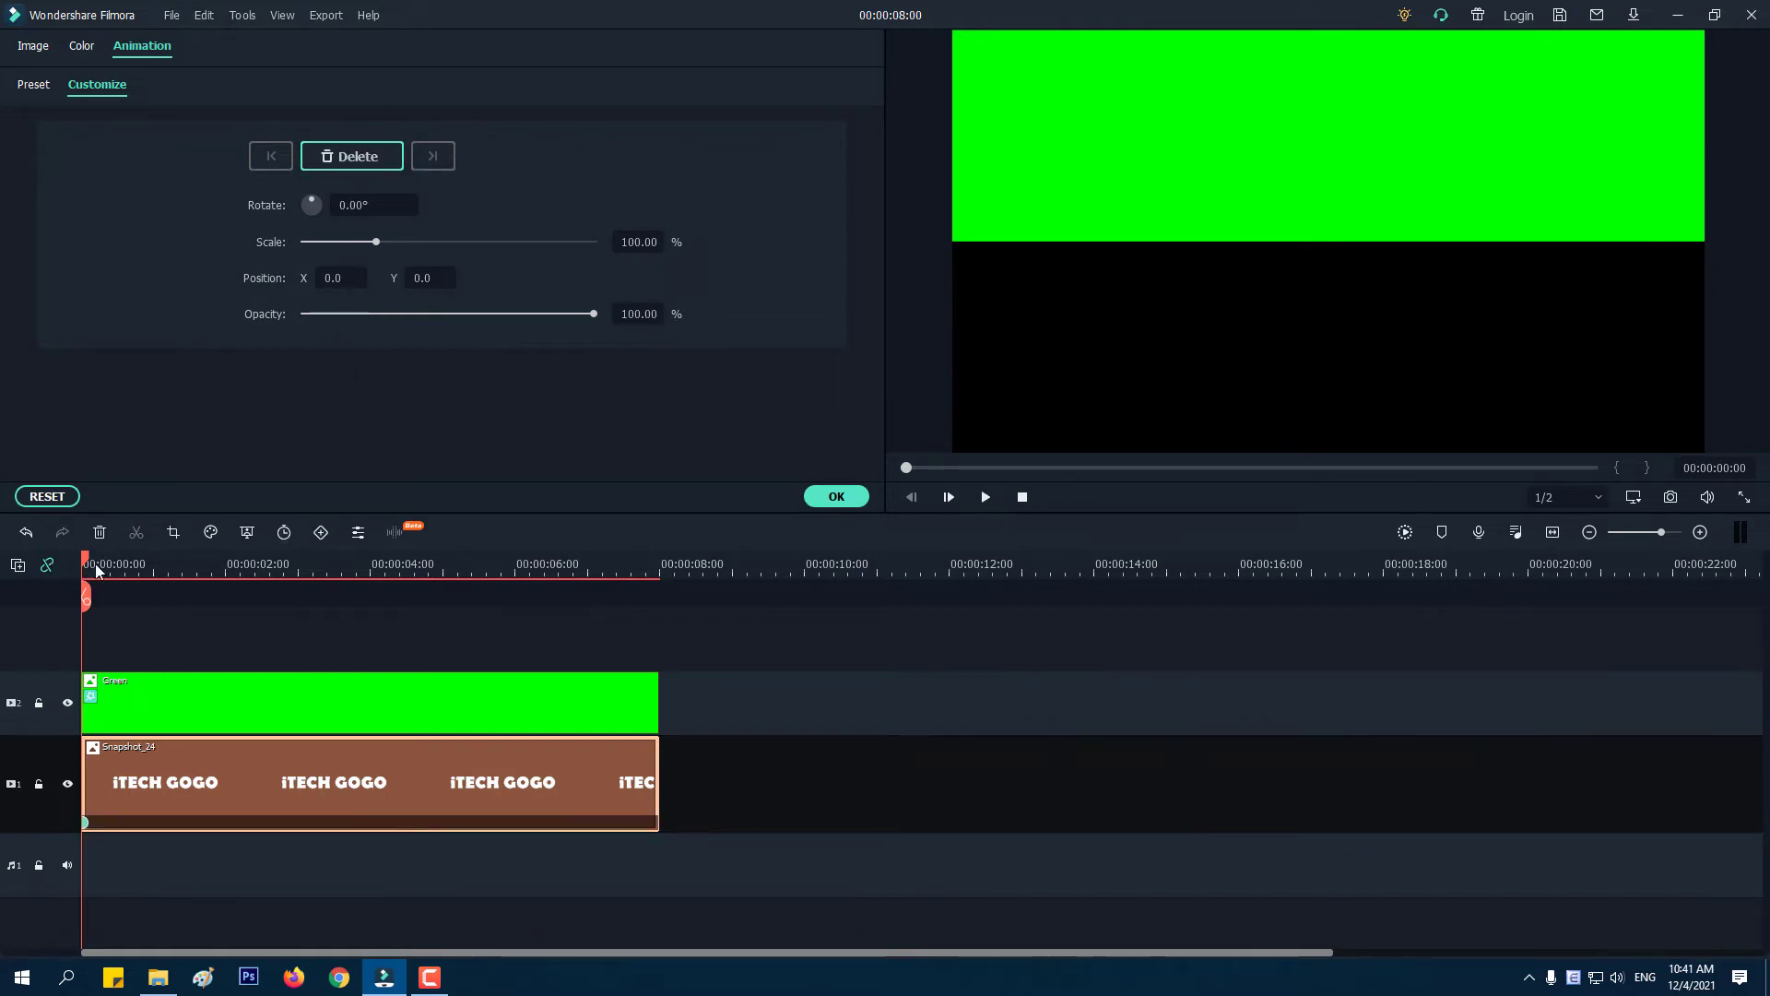
Add a second keyframe to the snapshot clip at 5 seconds with a Y position of -62.
drag(90, 565, 443, 616)
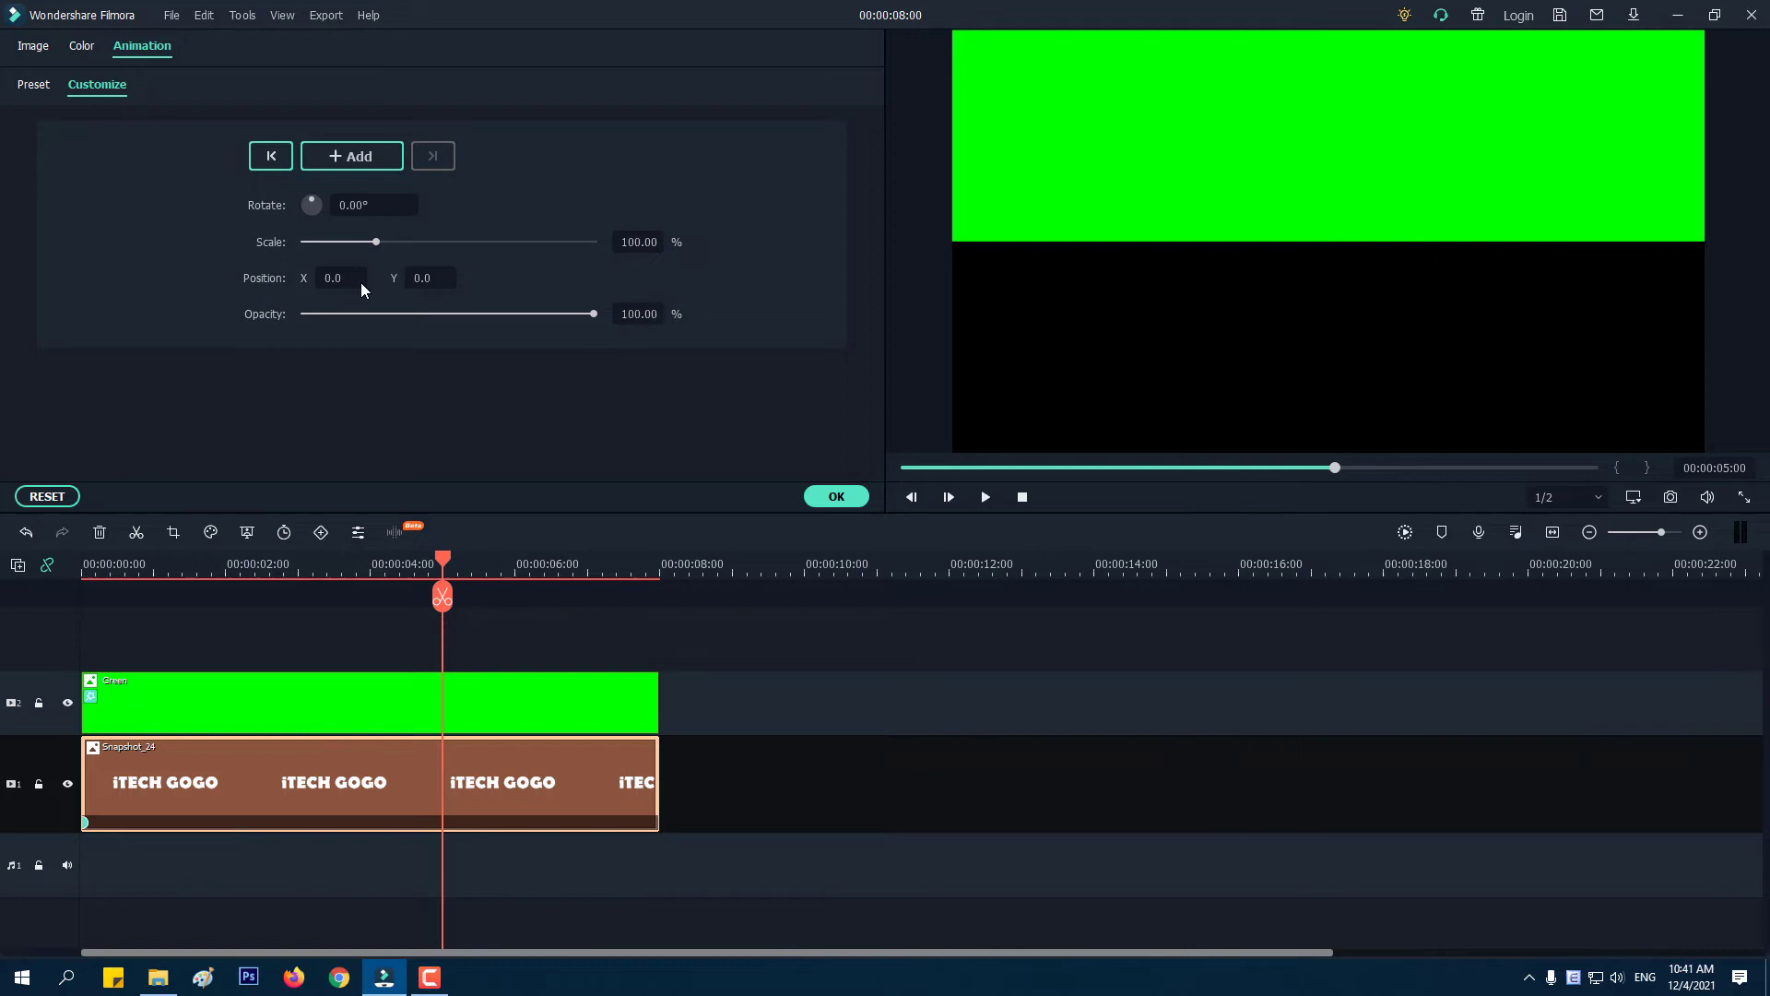
click(381, 157)
mouse_move(425, 278)
mouse_down()
mouse_move(405, 278)
mouse_move(427, 278)
mouse_up()
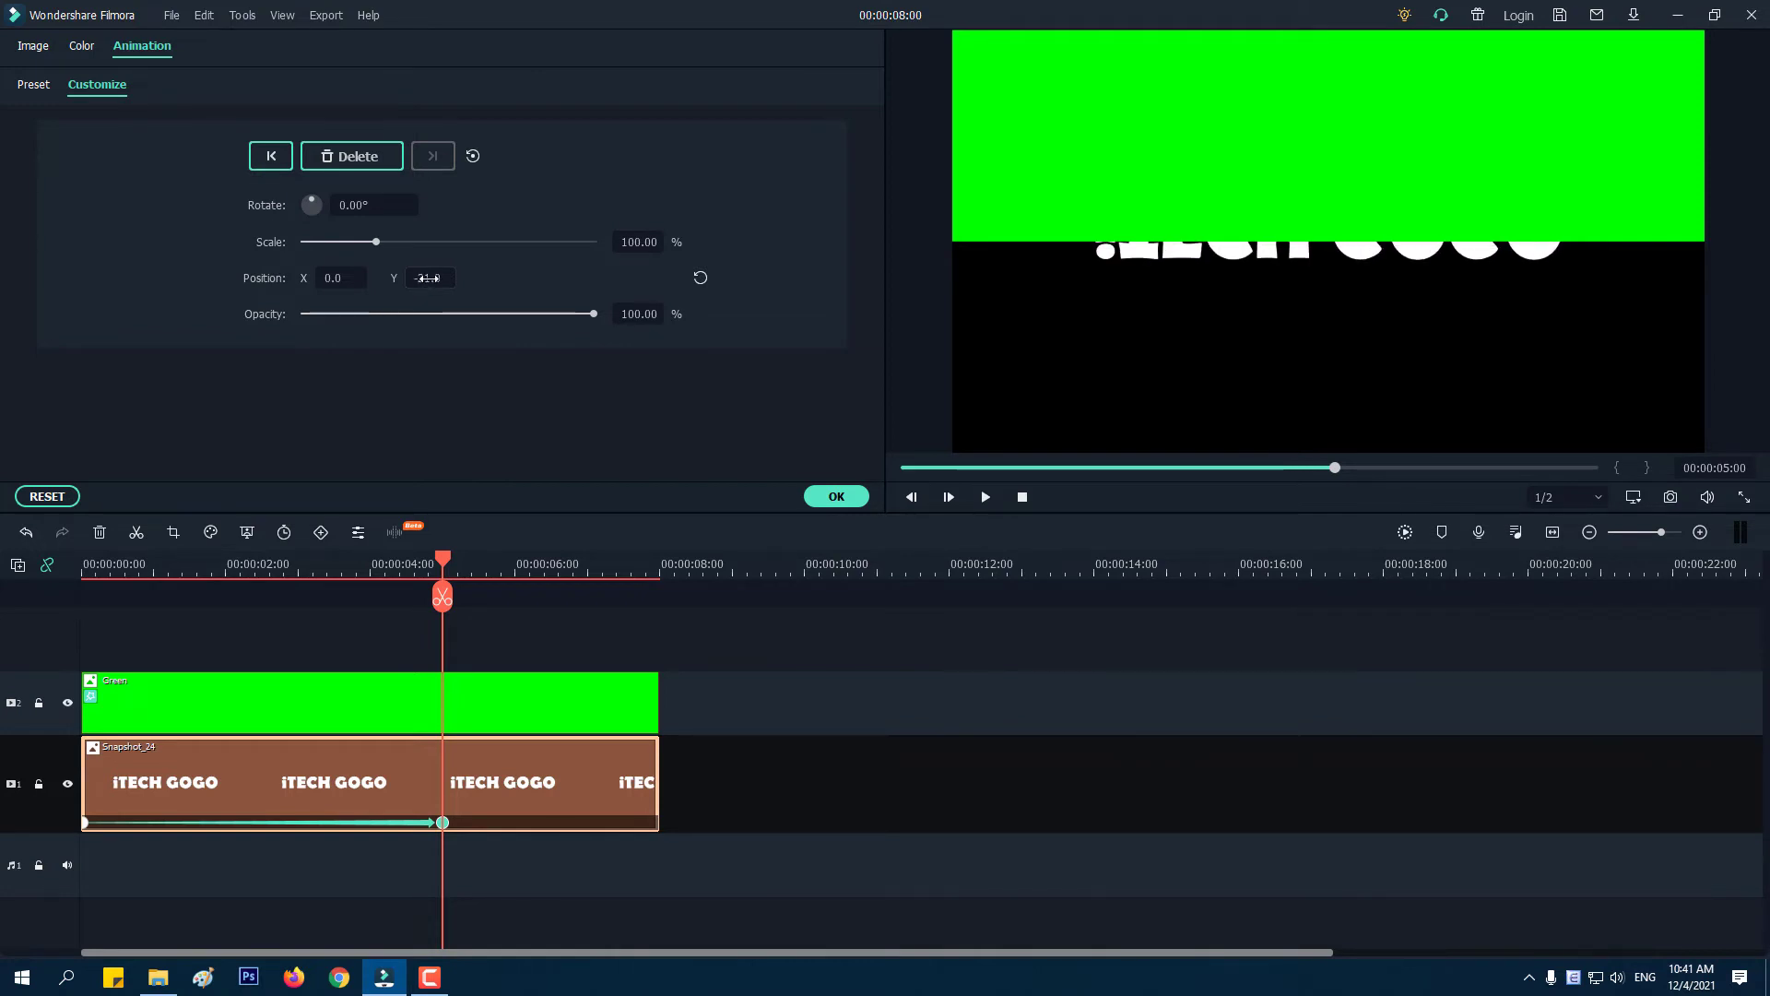
click(427, 277)
text(-62)
key(Return)
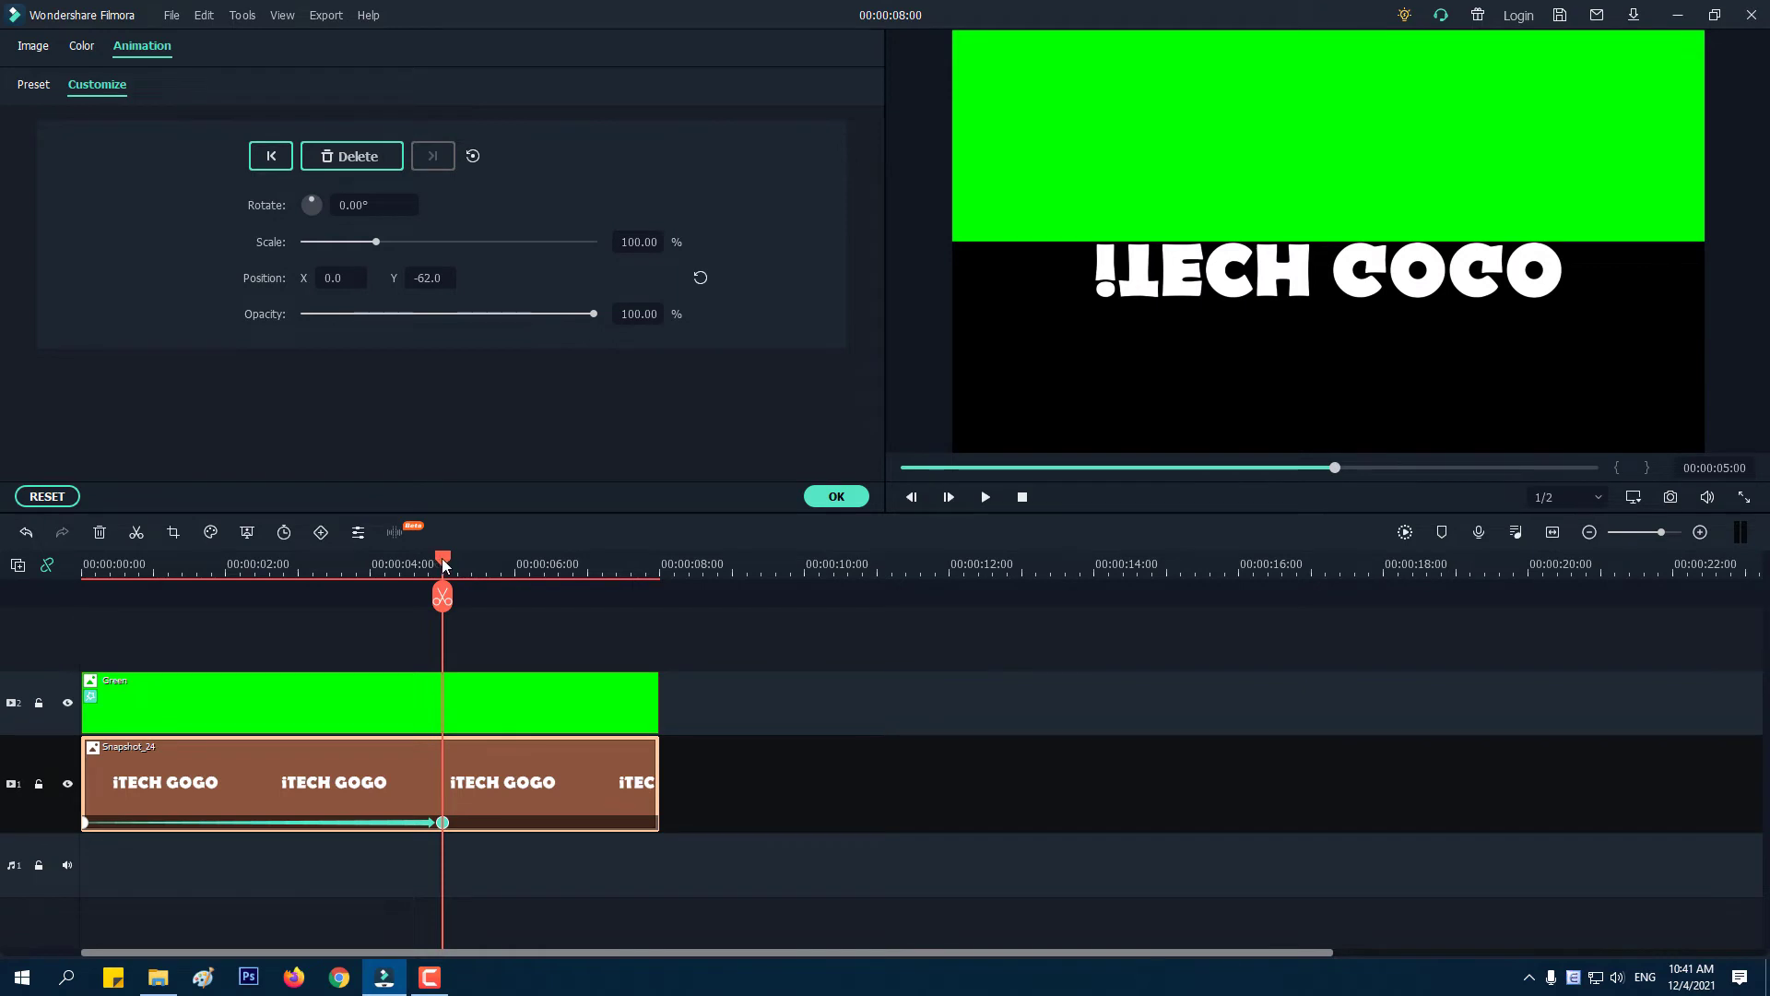
Play back the flipped text's movement and return to the keyframe at 5 seconds.
drag(444, 565, 295, 597)
key(space)
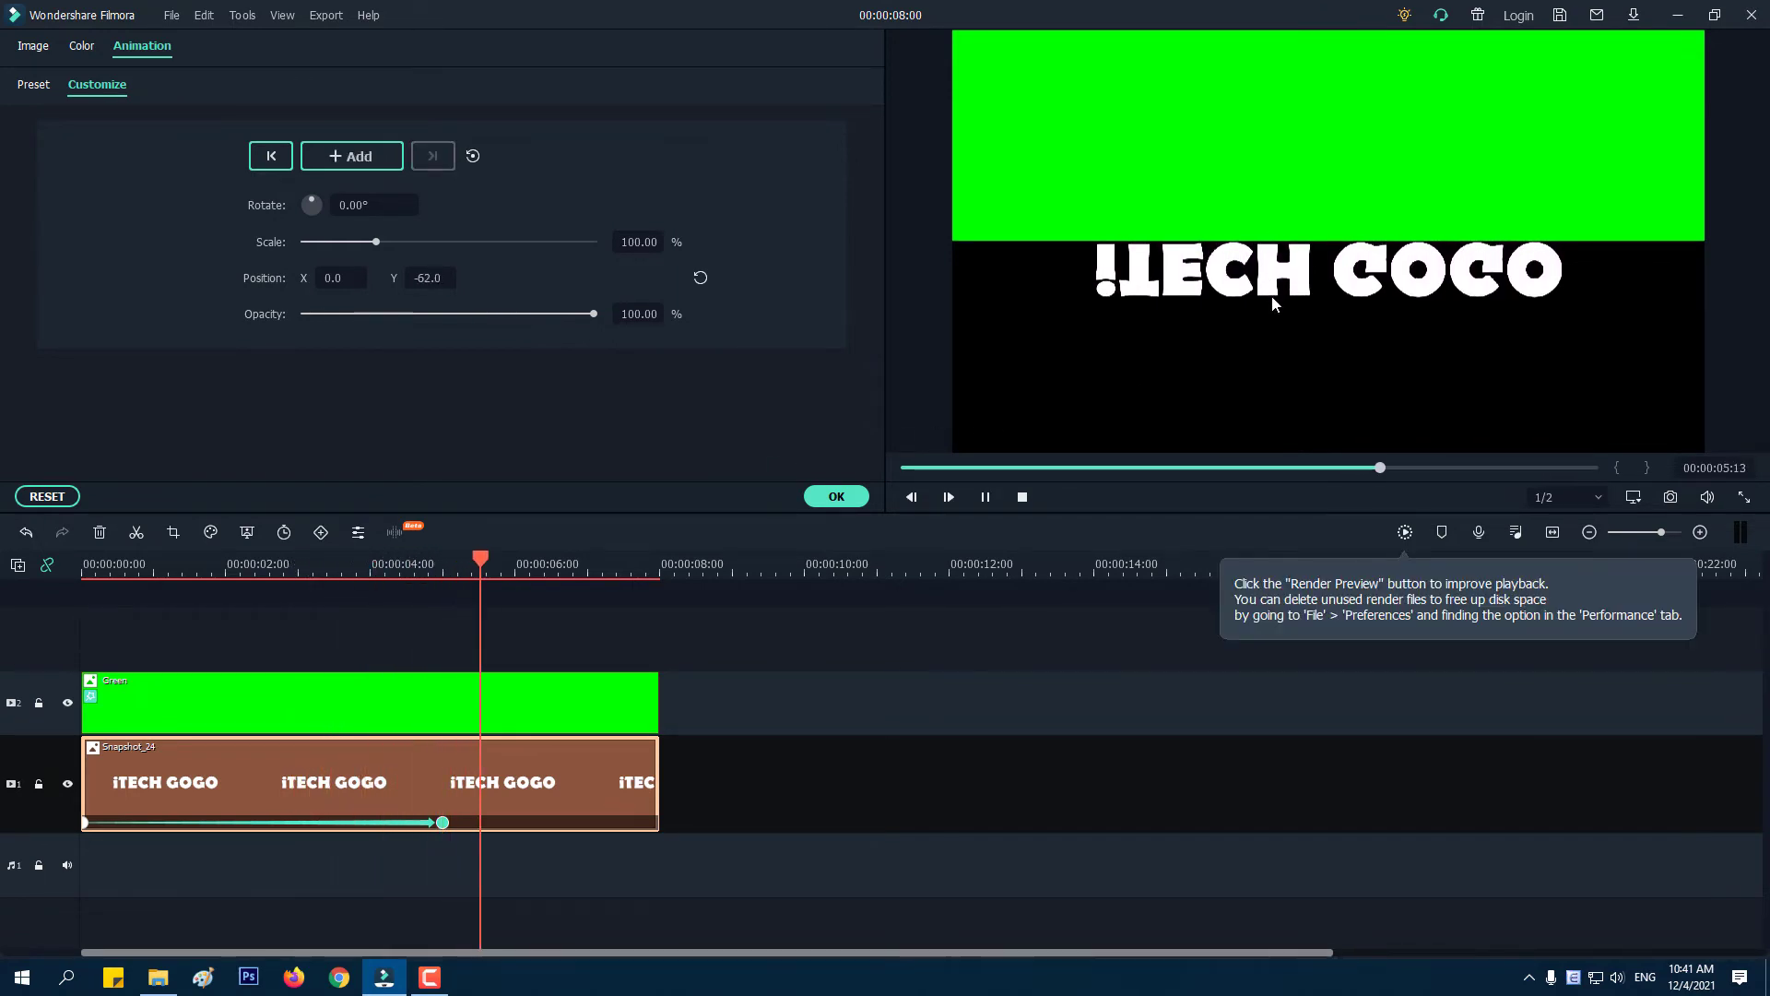
click(443, 564)
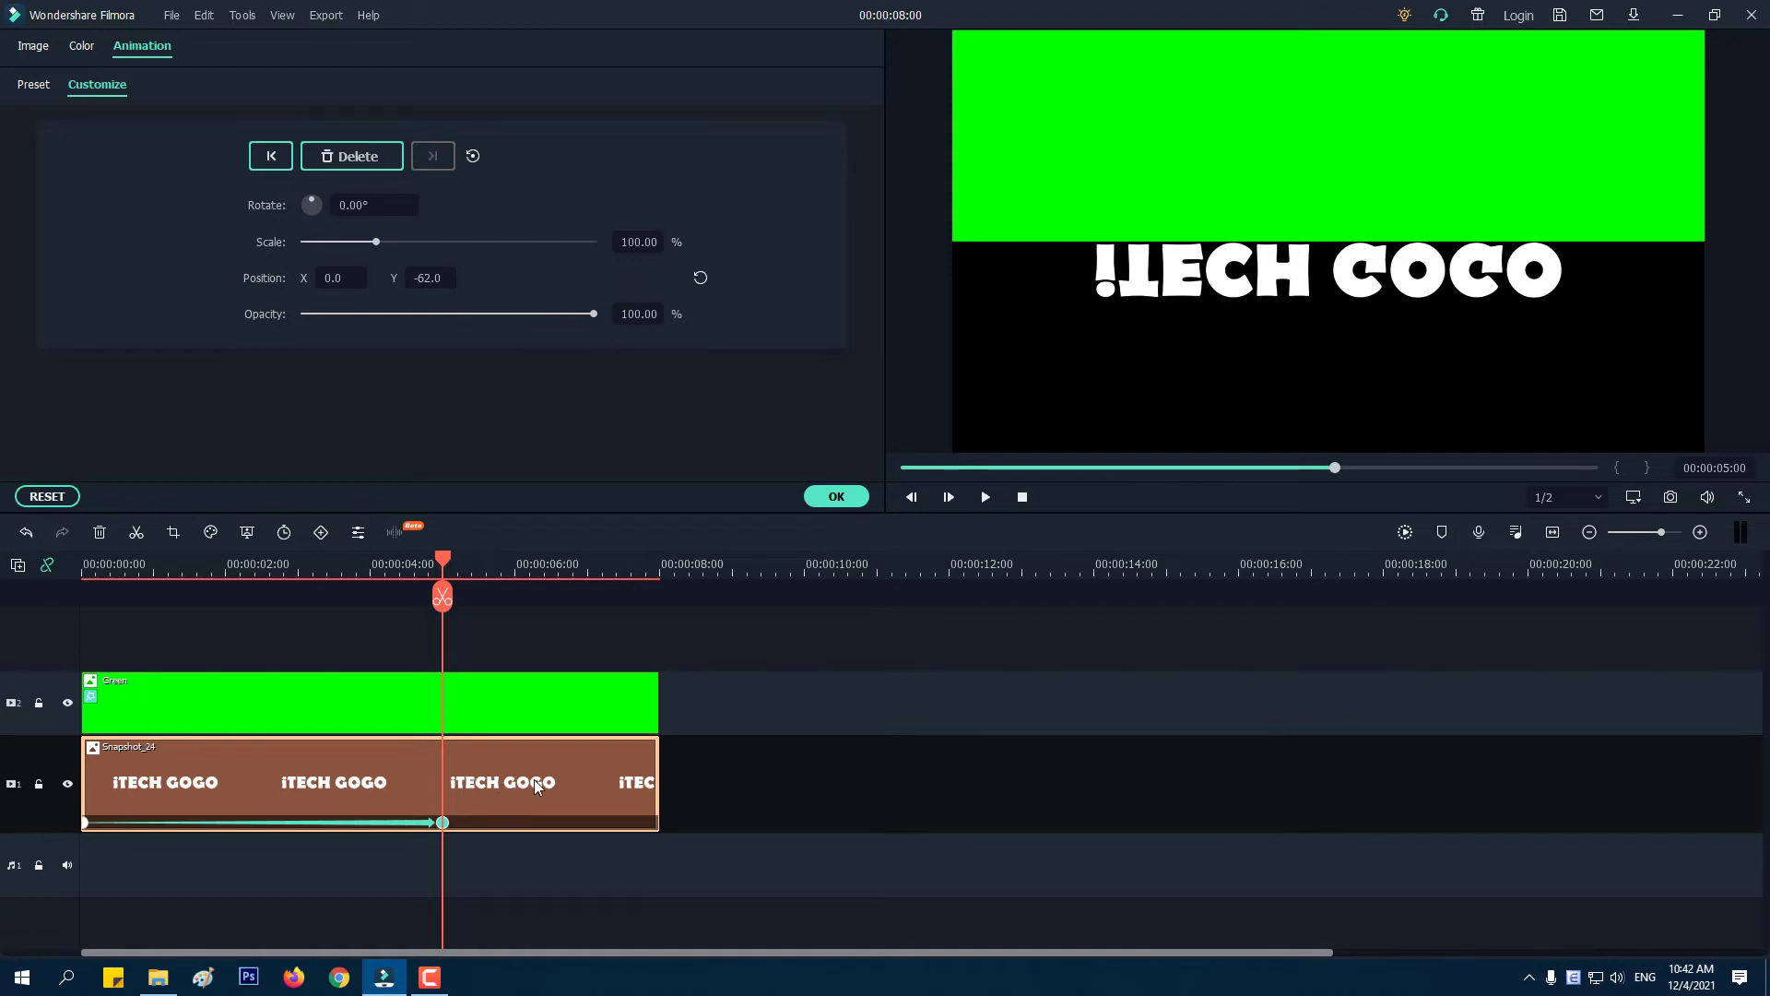
Set the snapshot clip's Compositing opacity to 40%.
click(35, 47)
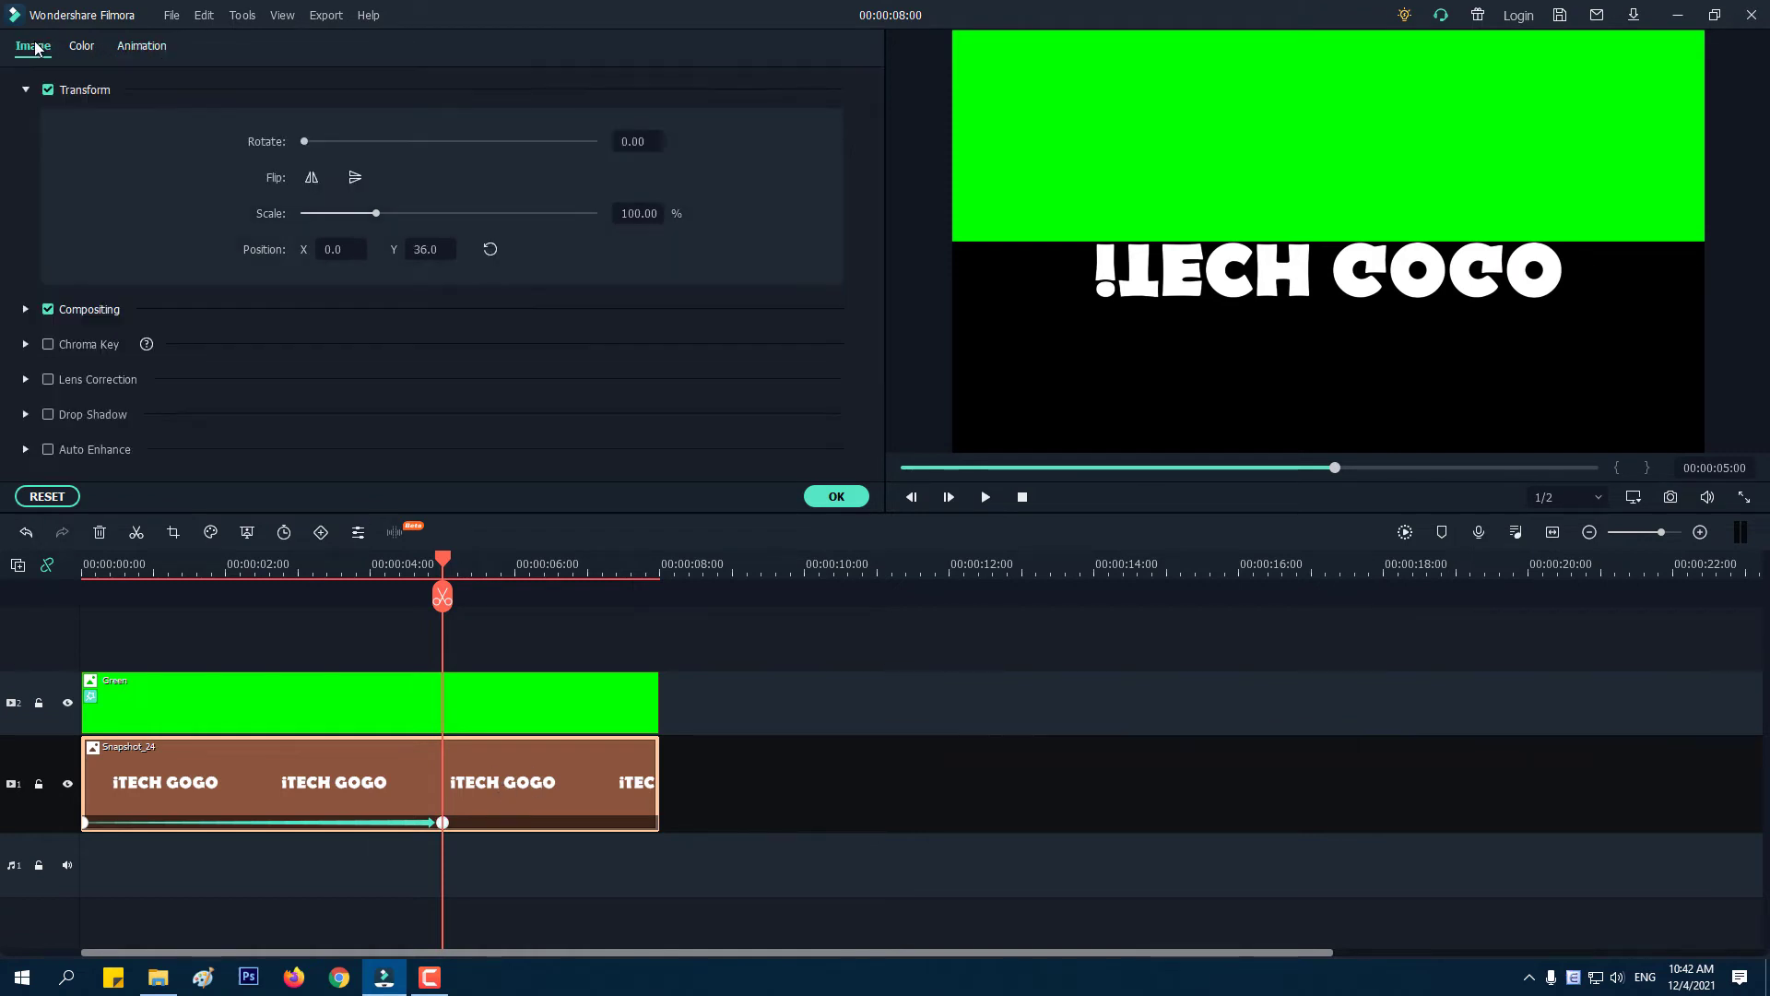
click(26, 311)
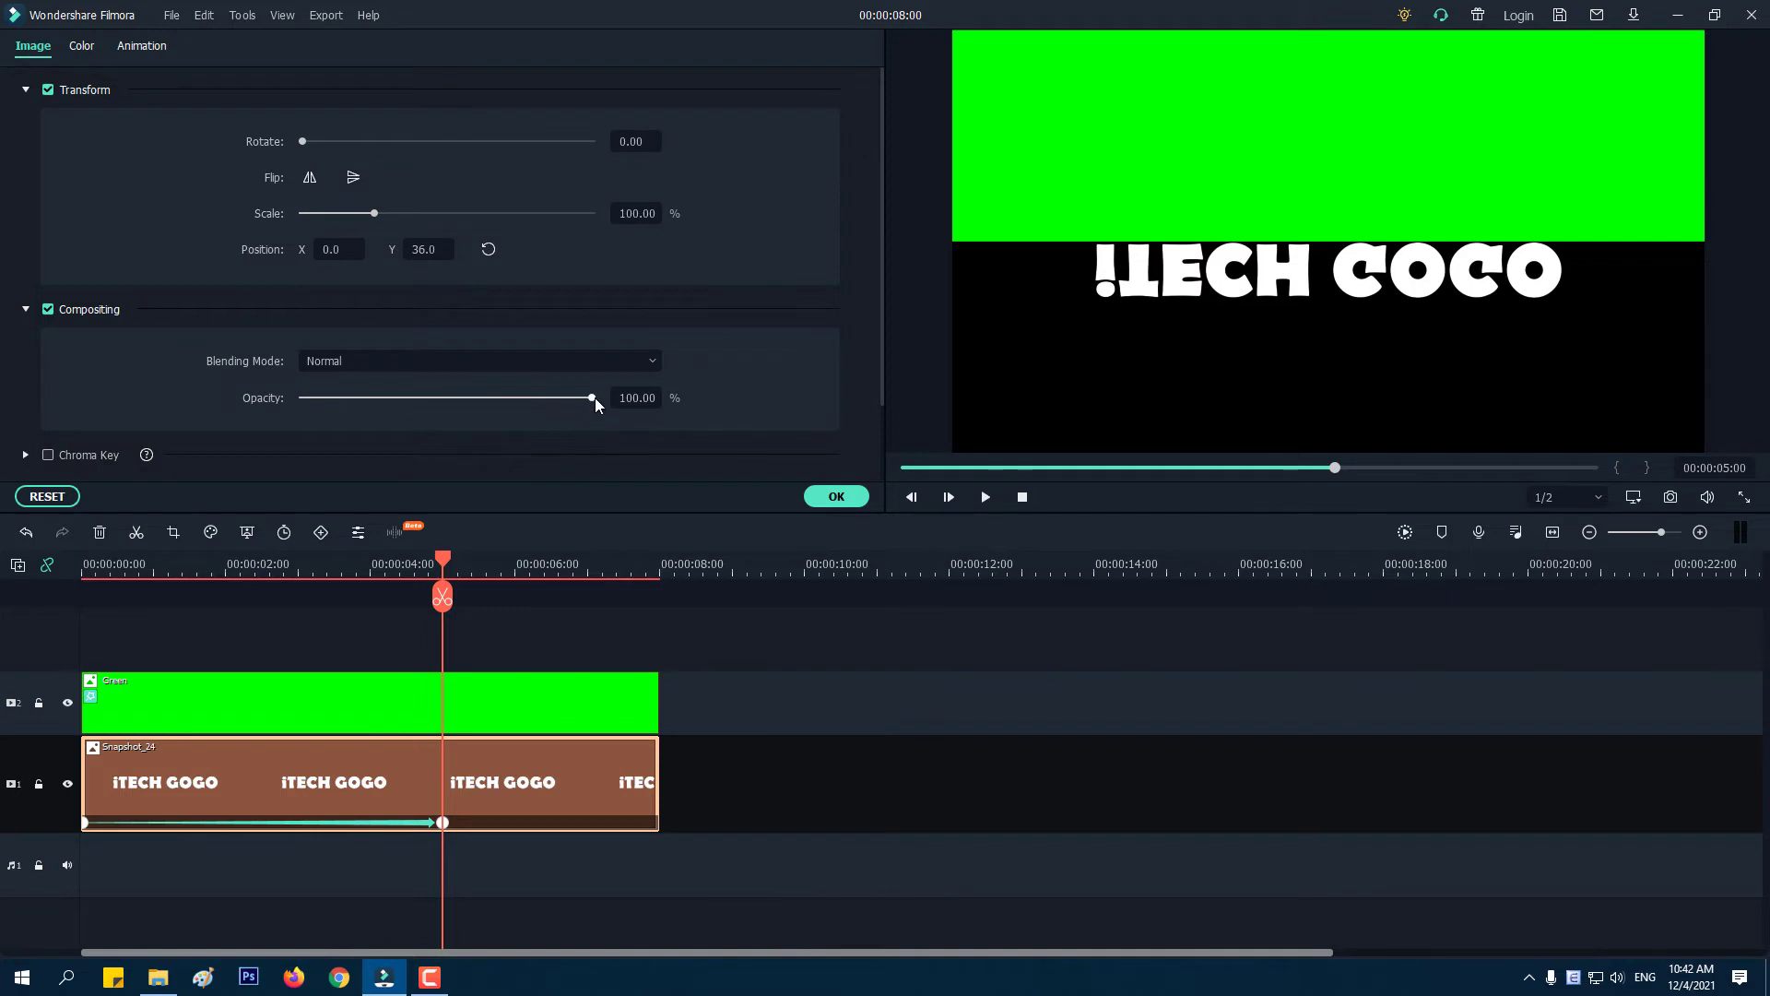
drag(595, 397, 454, 406)
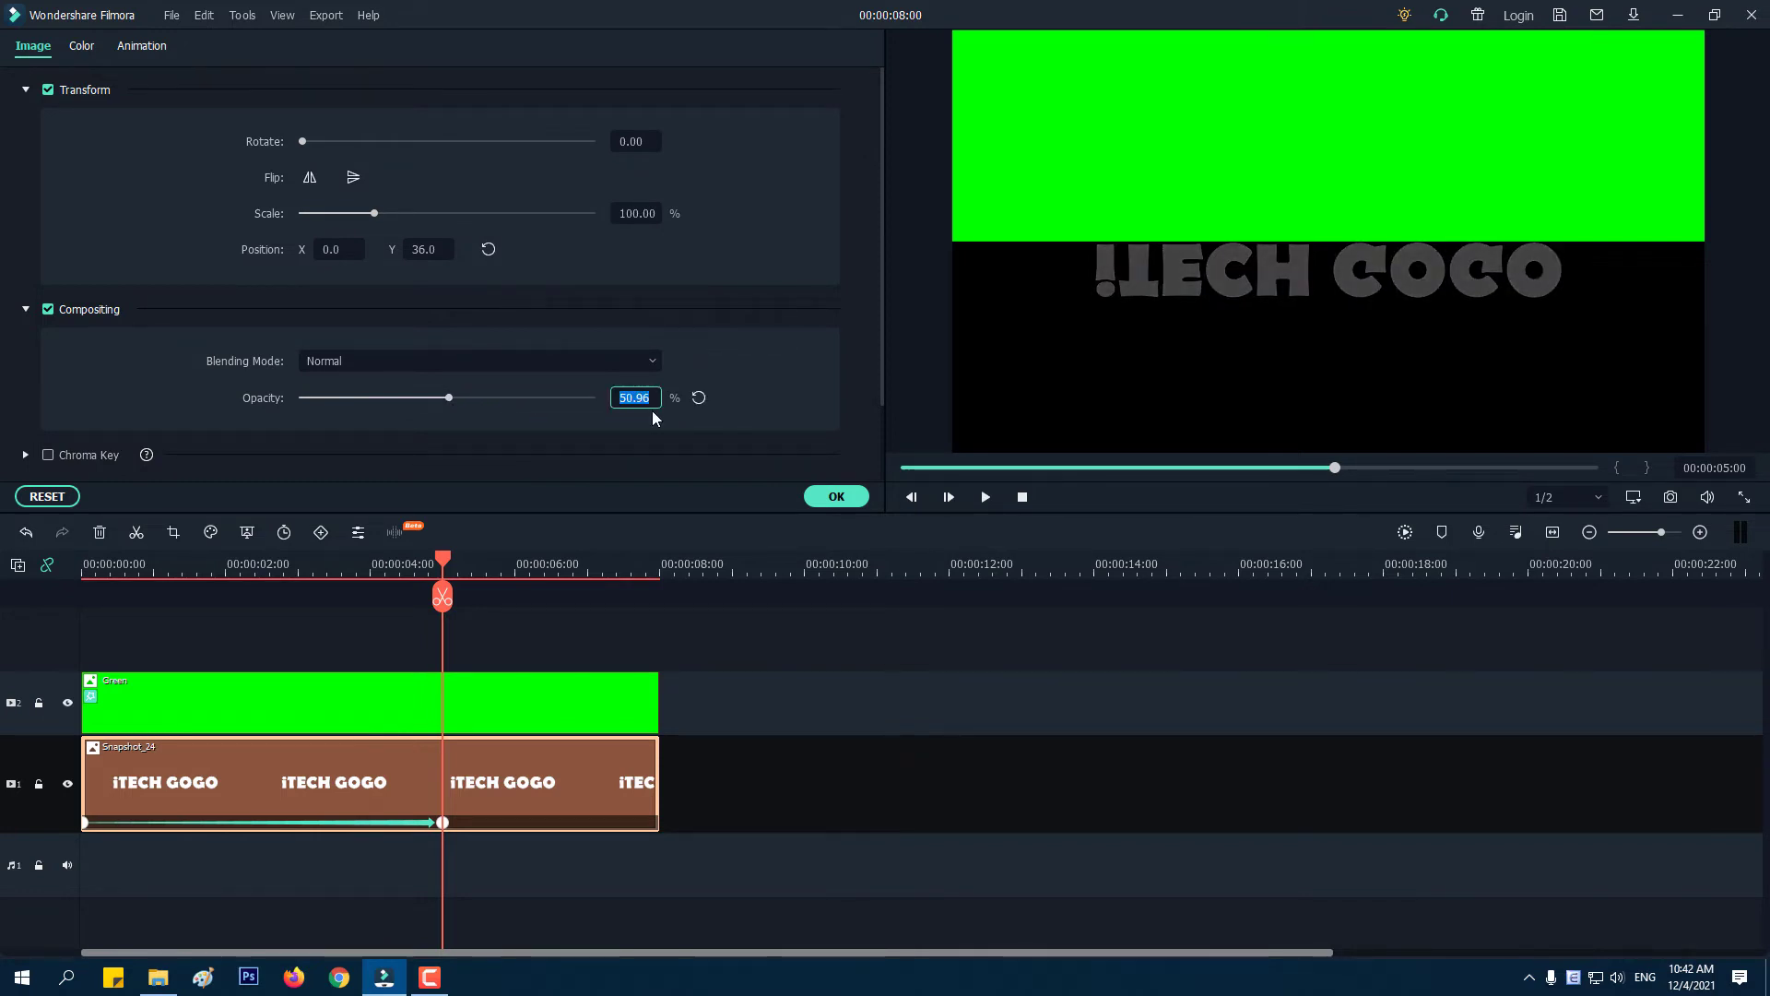
text(40)
key(Return)
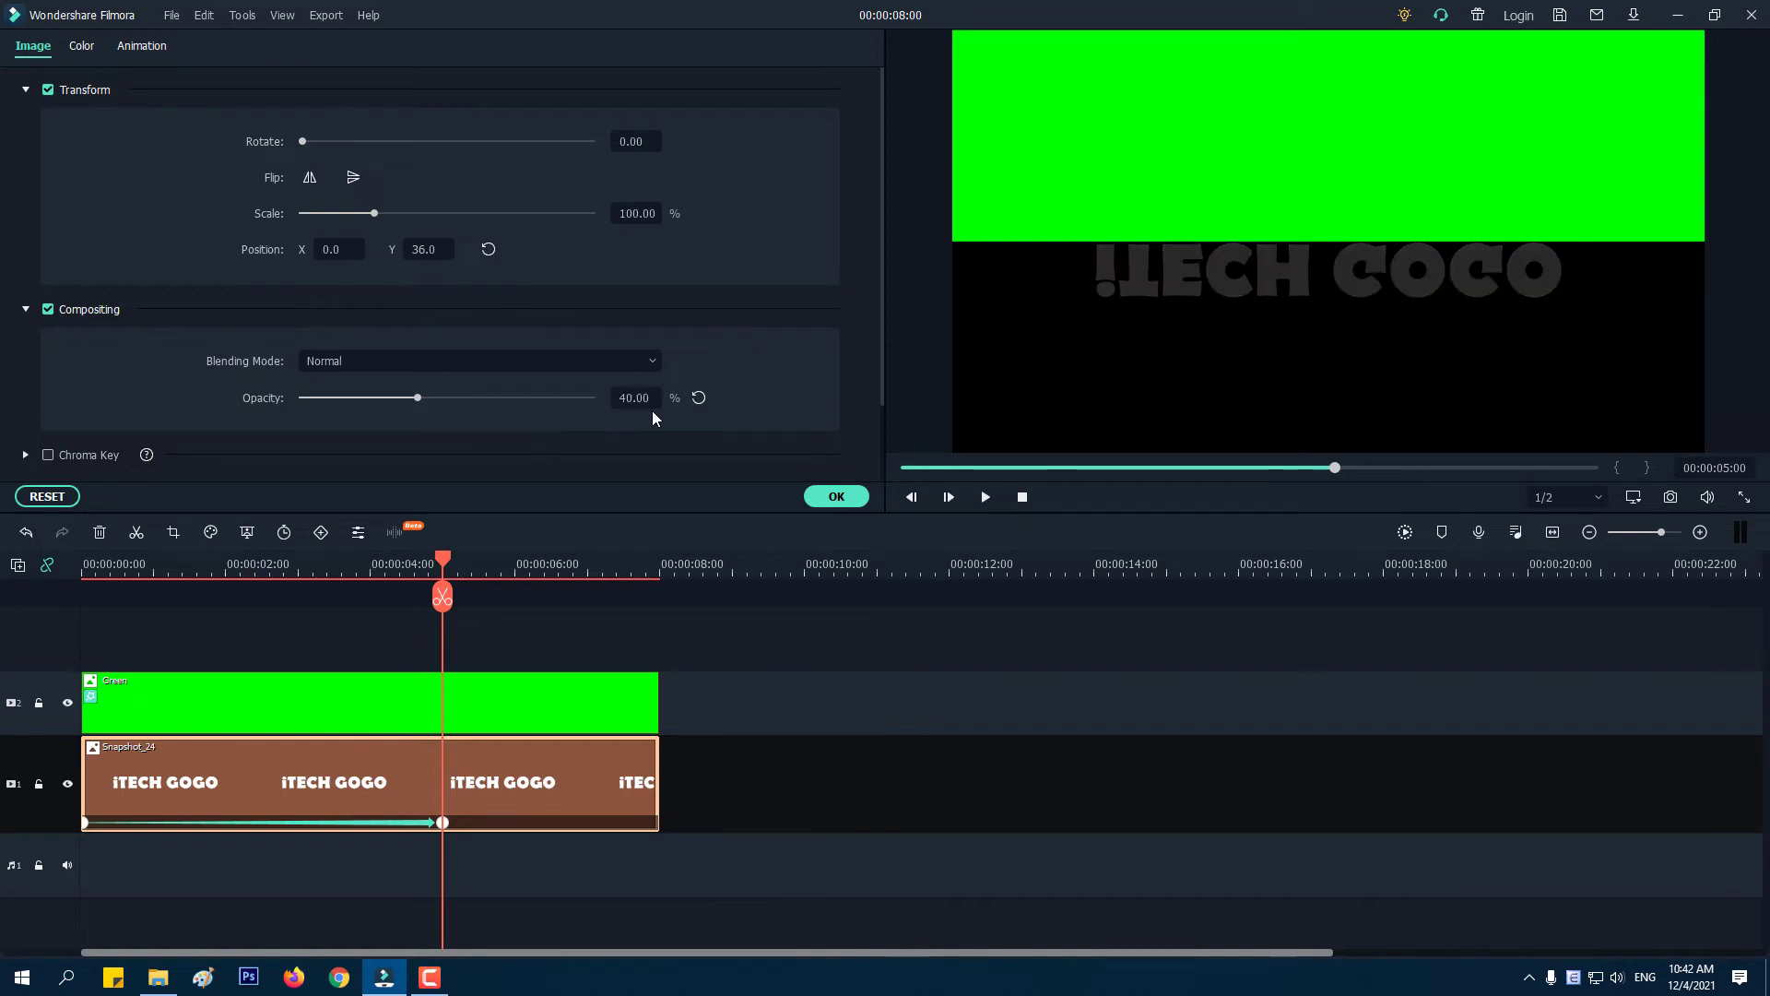
click(841, 499)
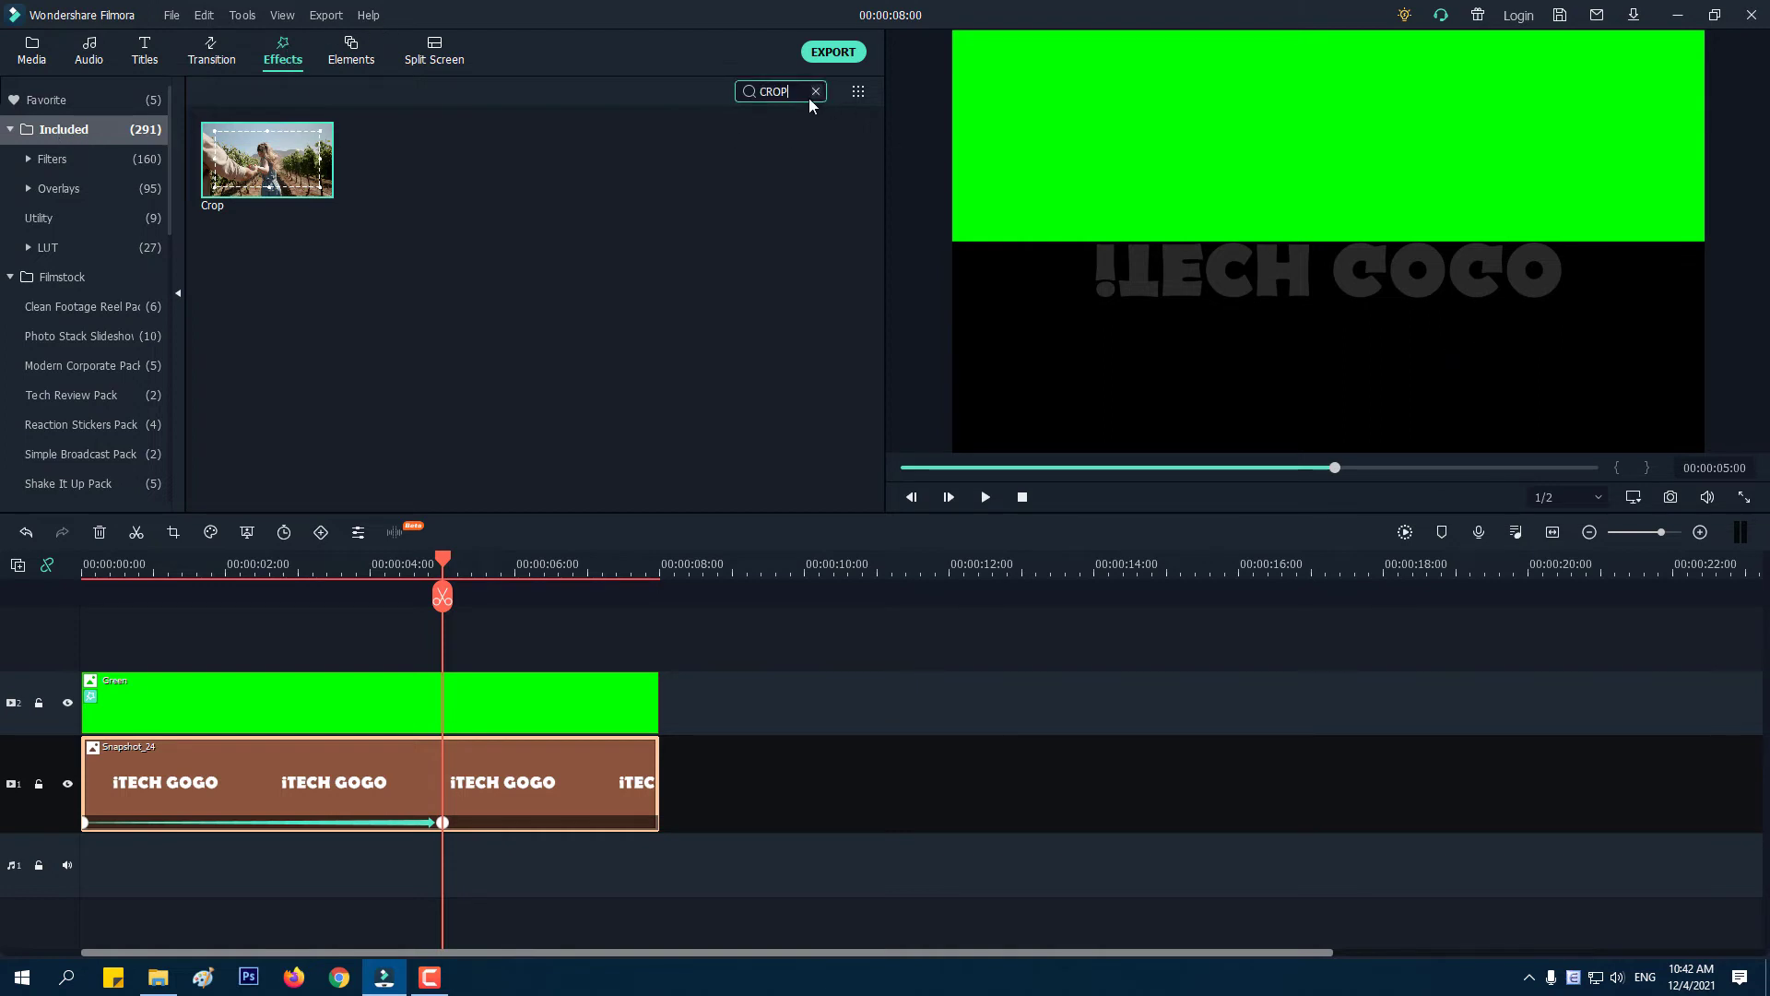
Search the effects for "WATER", apply Water Ripple to the snapshot clip on track 1 and preview it.
click(816, 91)
text(W)
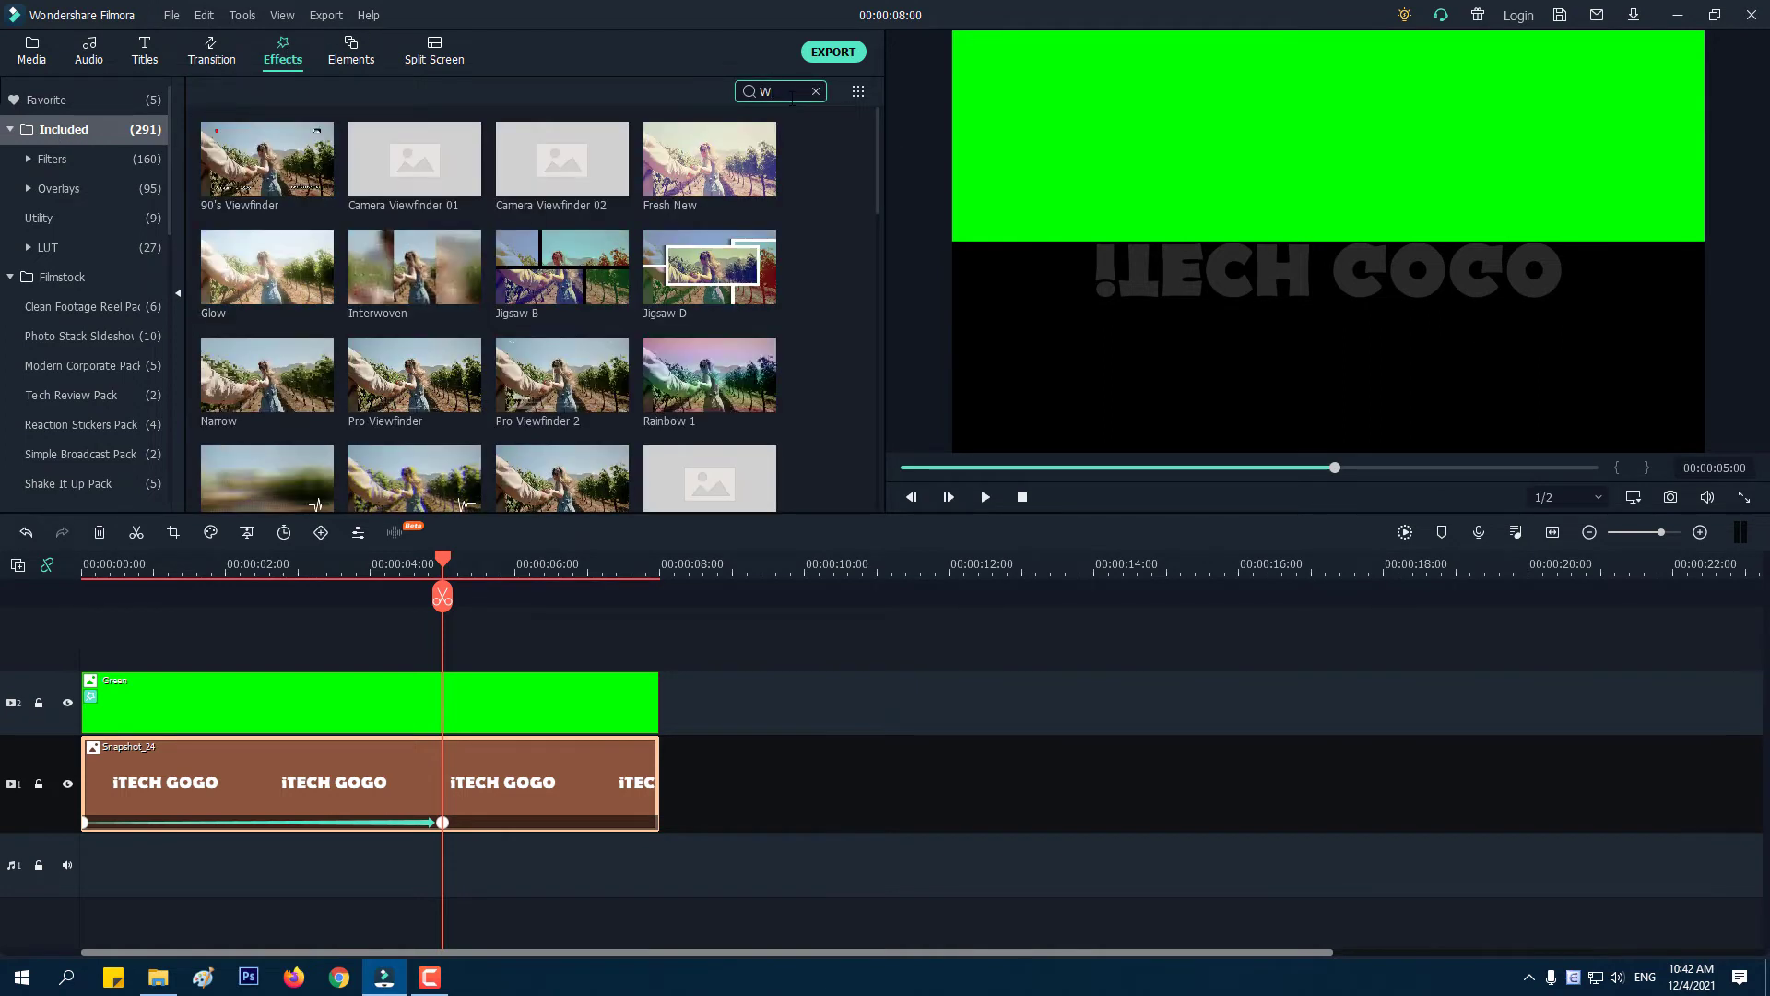
text(ATER)
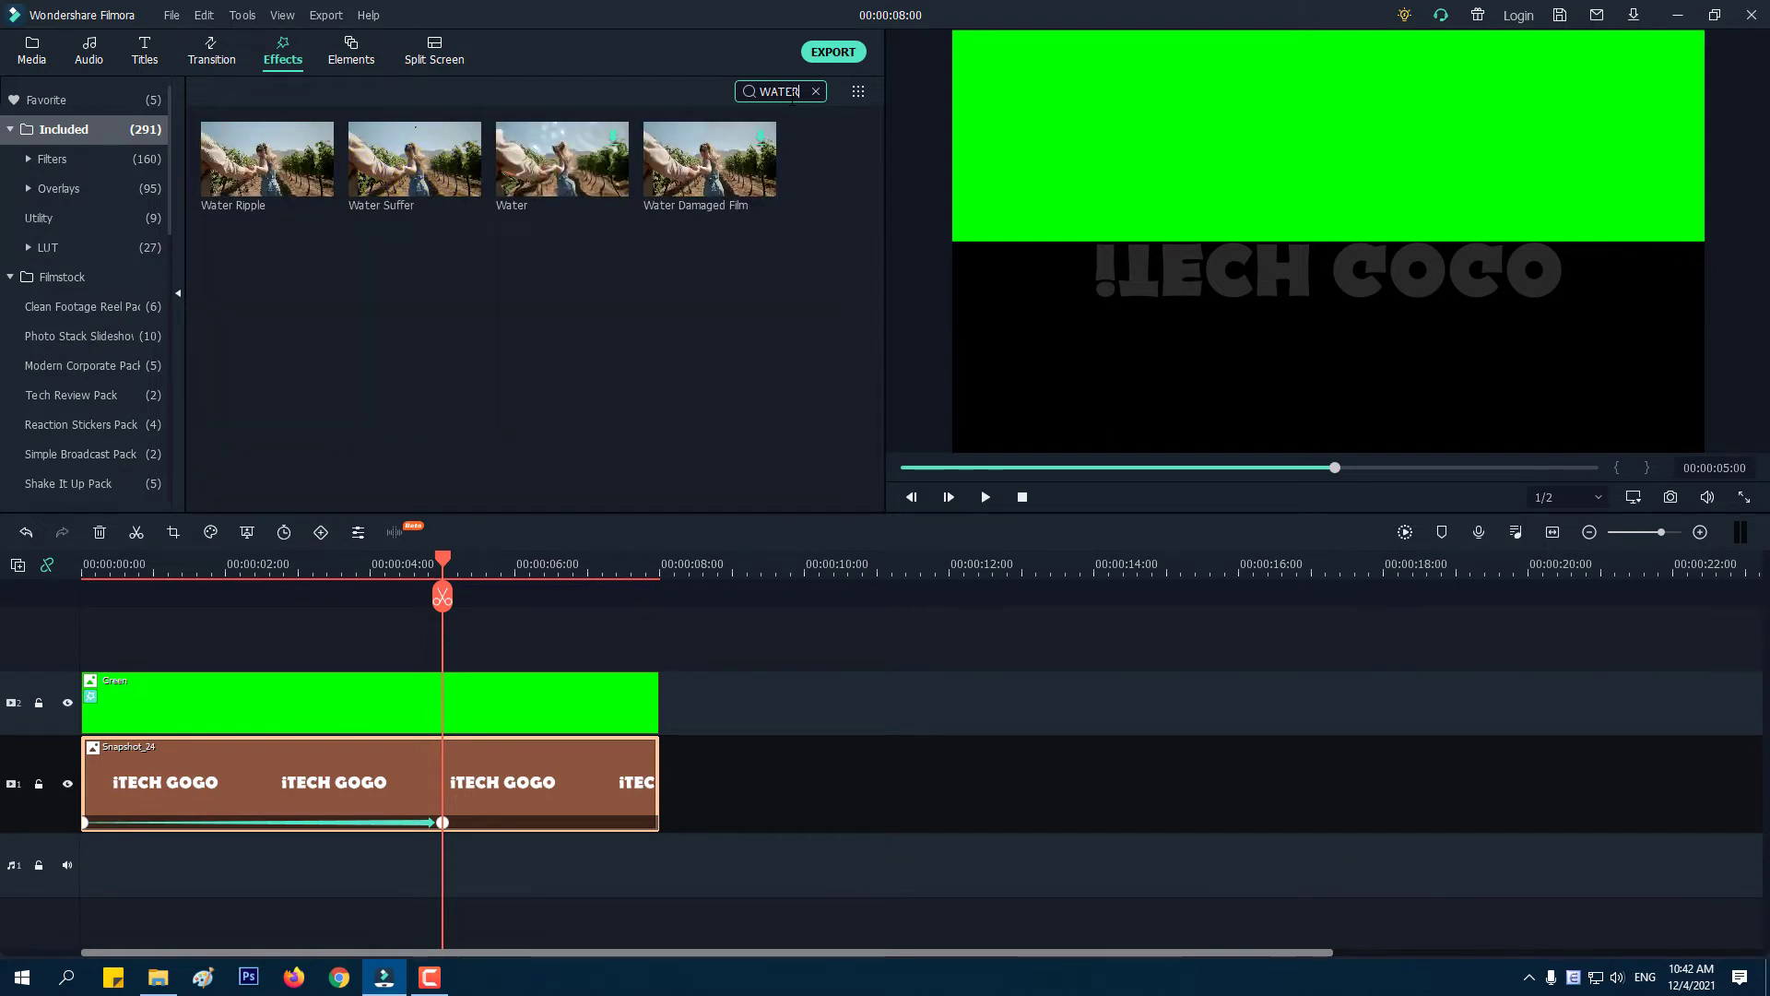
mouse_move(304, 179)
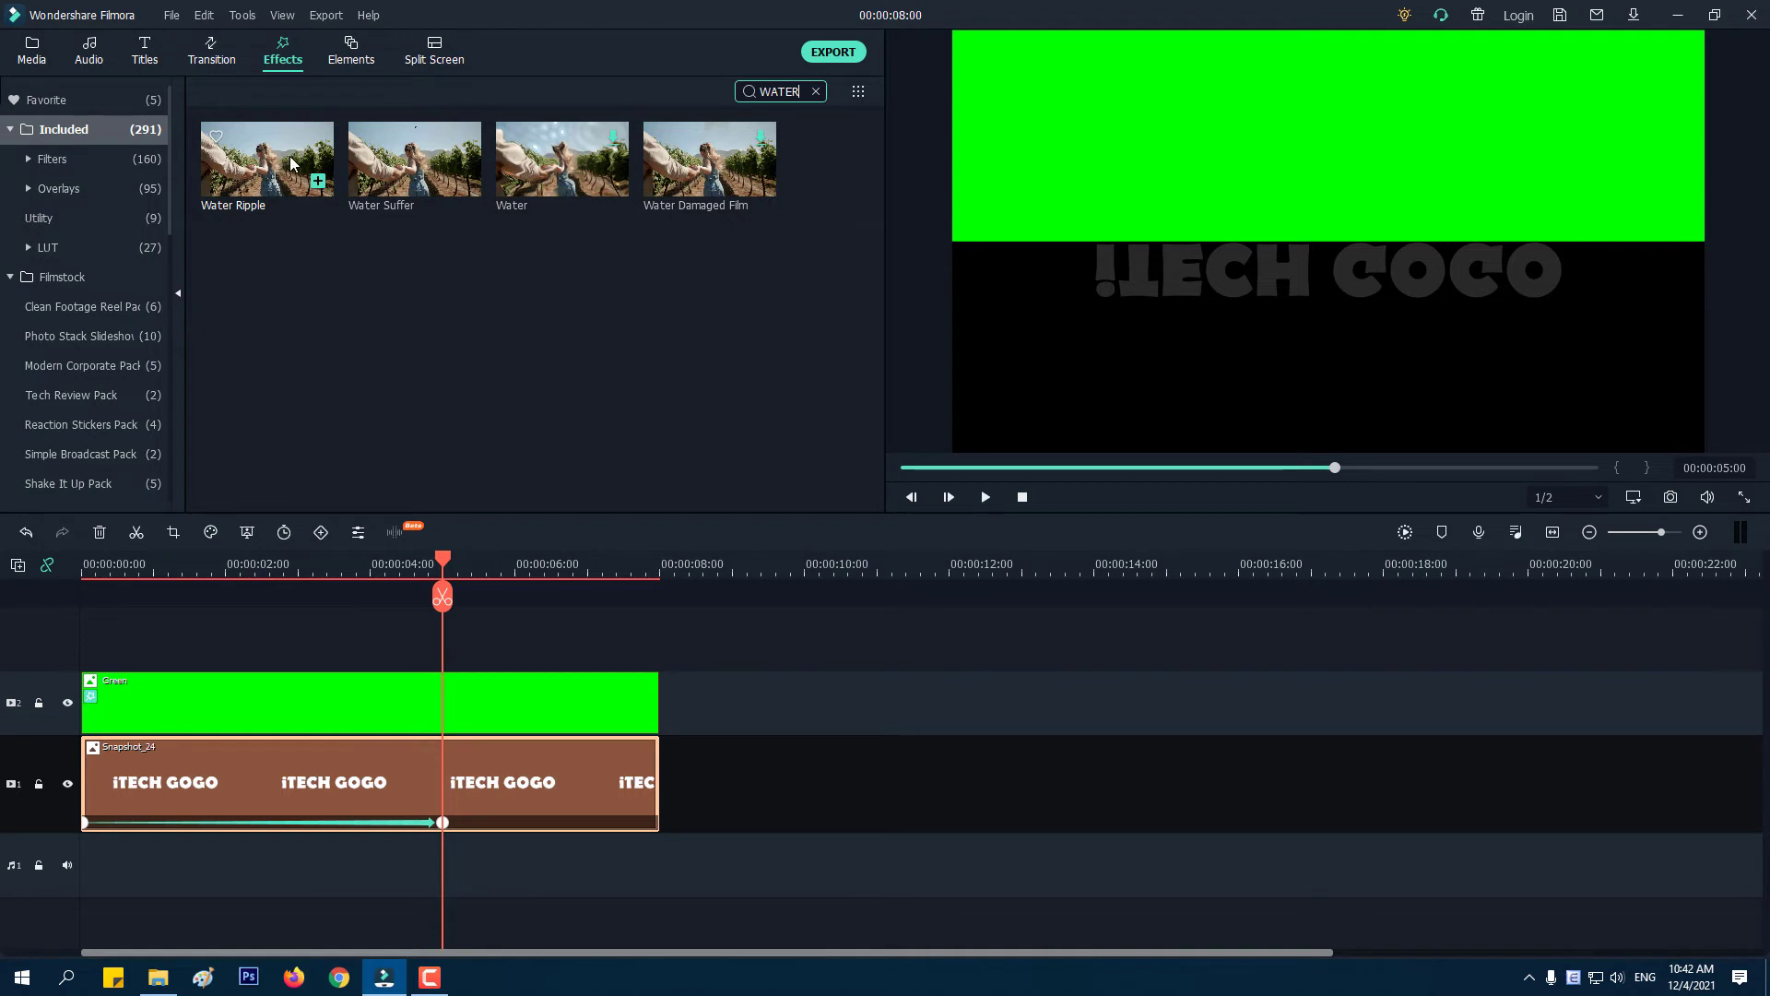
drag(290, 157, 290, 766)
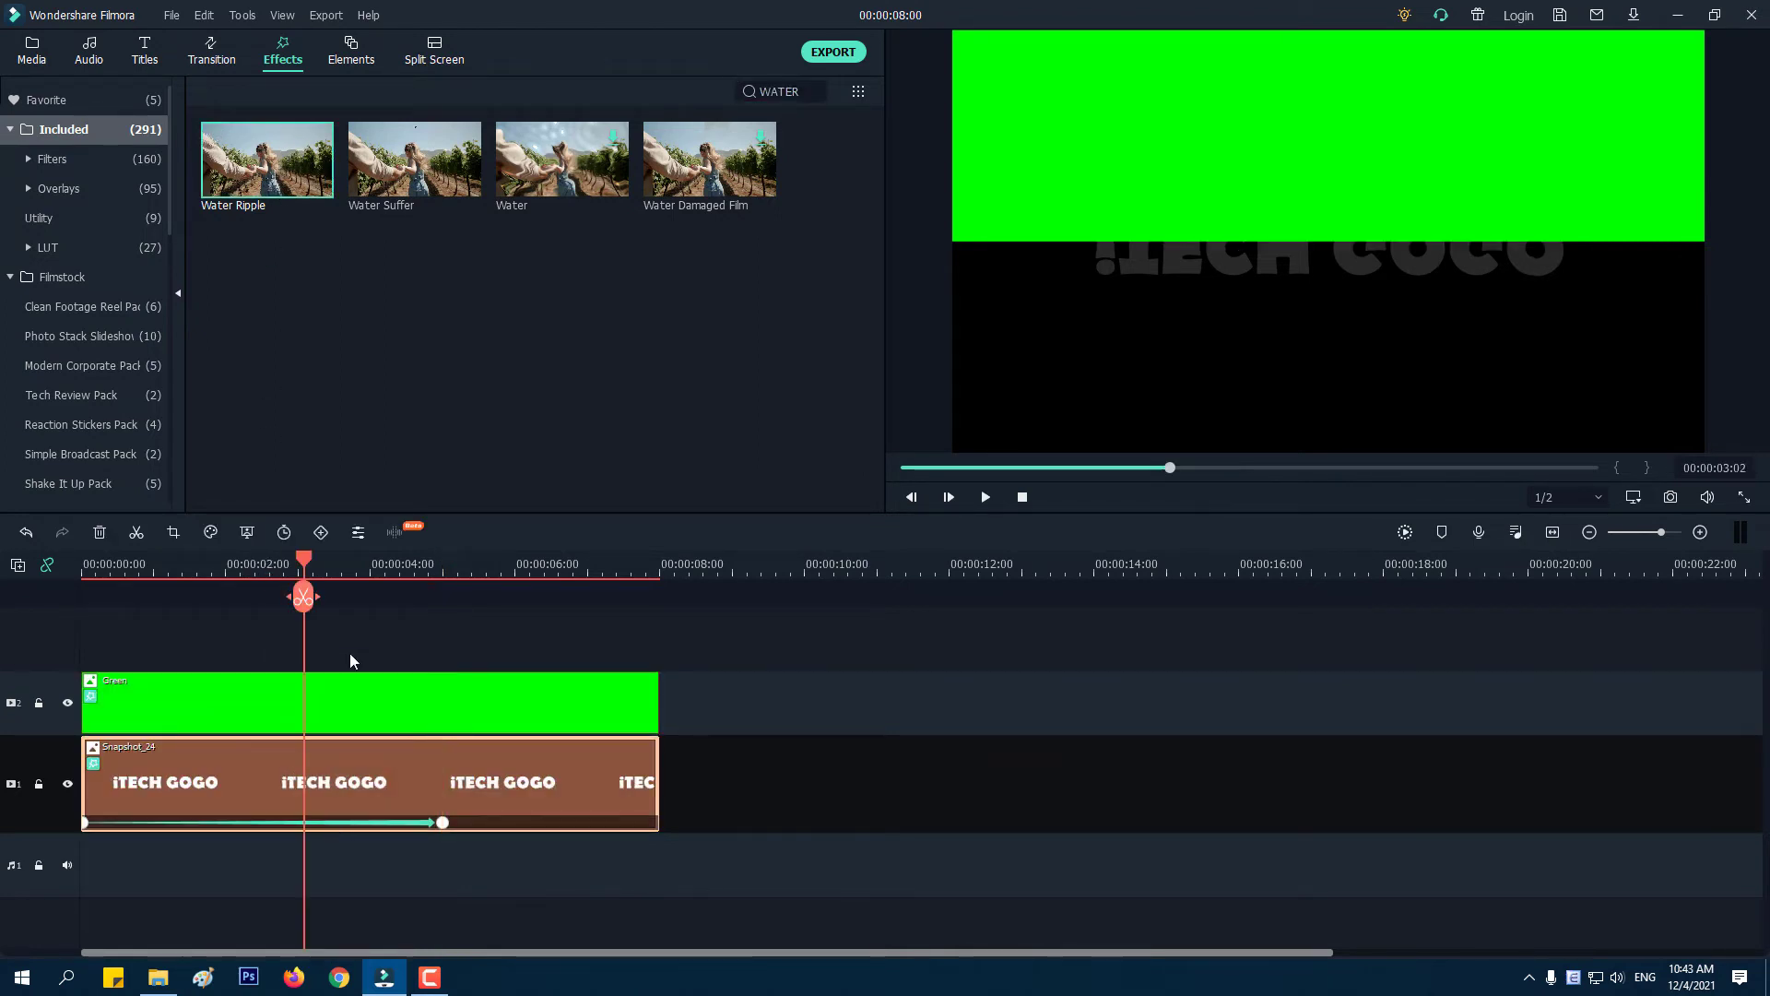
key(space)
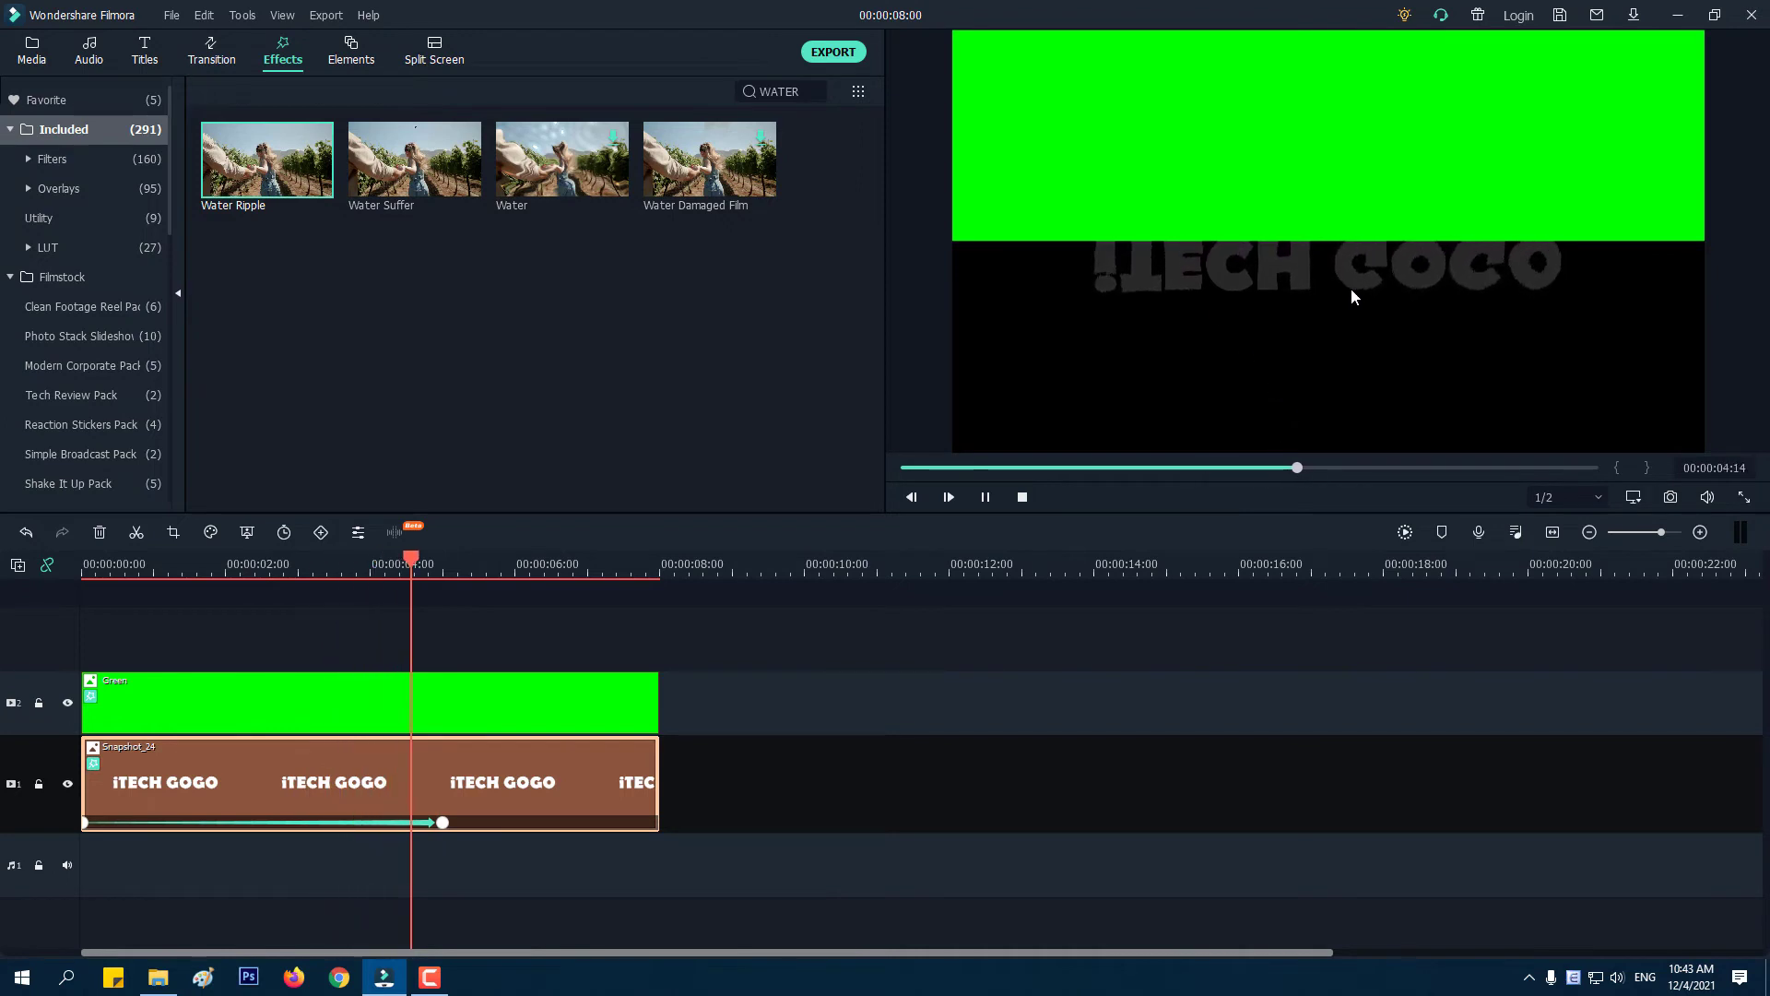
key(space)
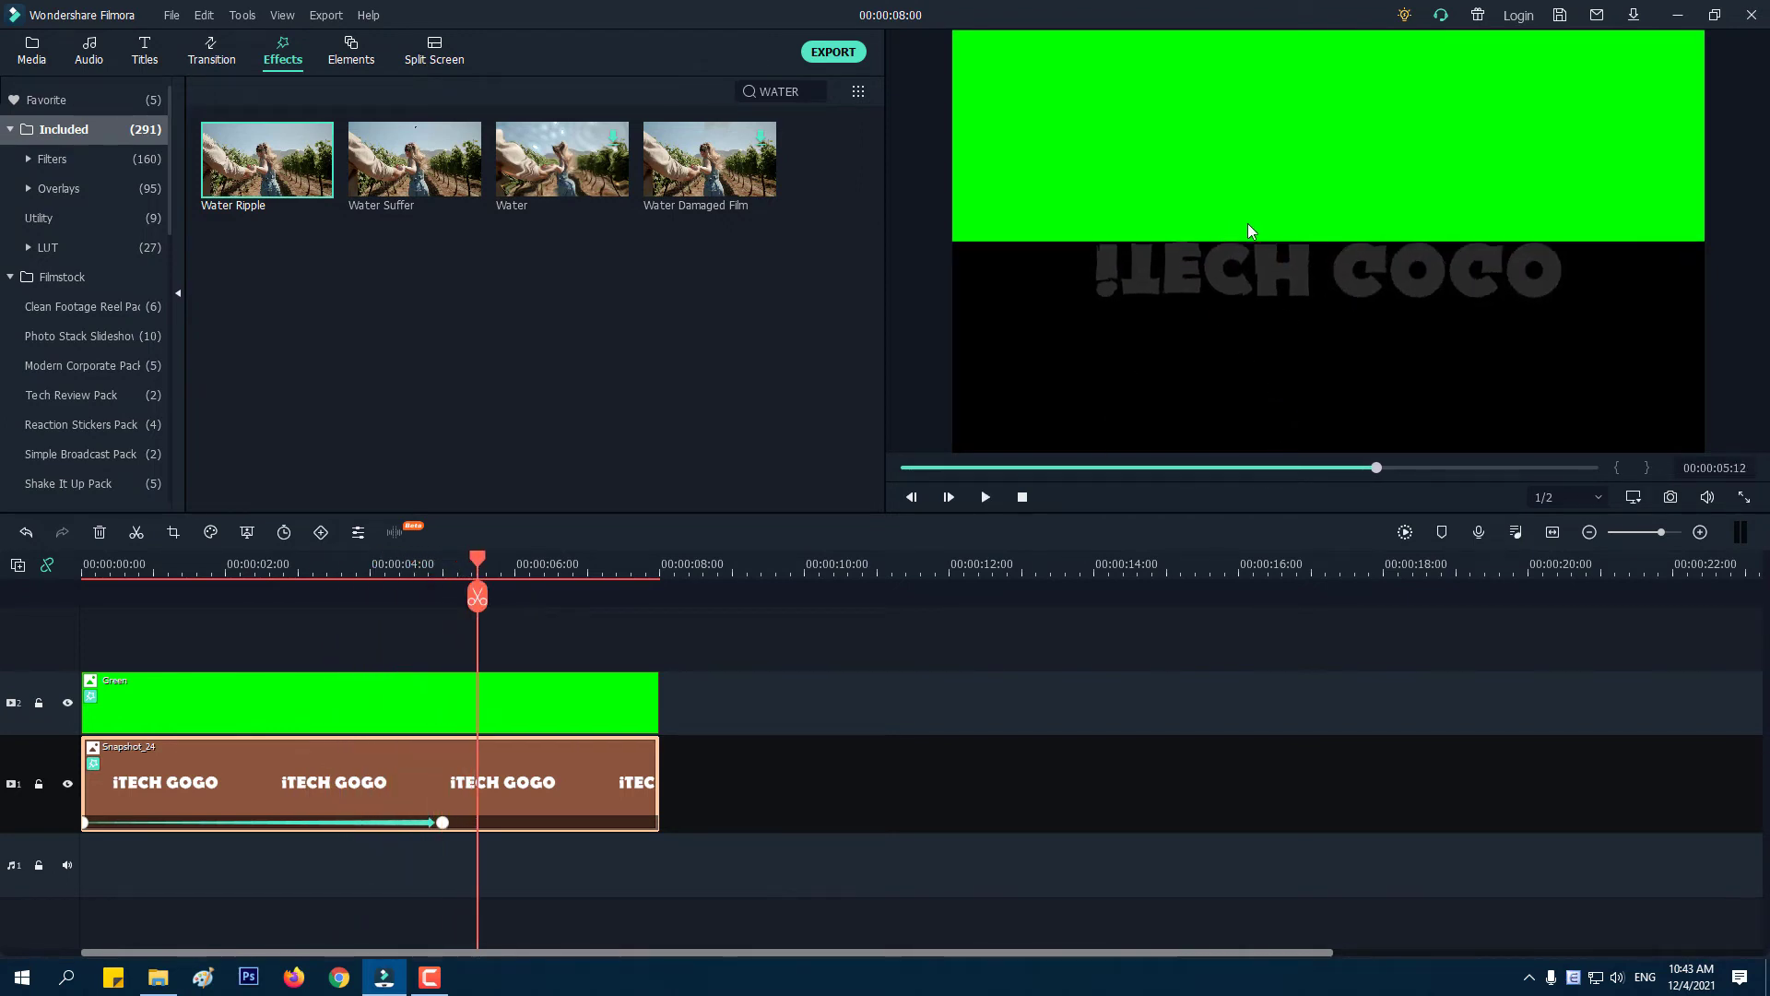
Set the Level of the snapshot clip's Water Ripple effect to 40.
double_click(514, 777)
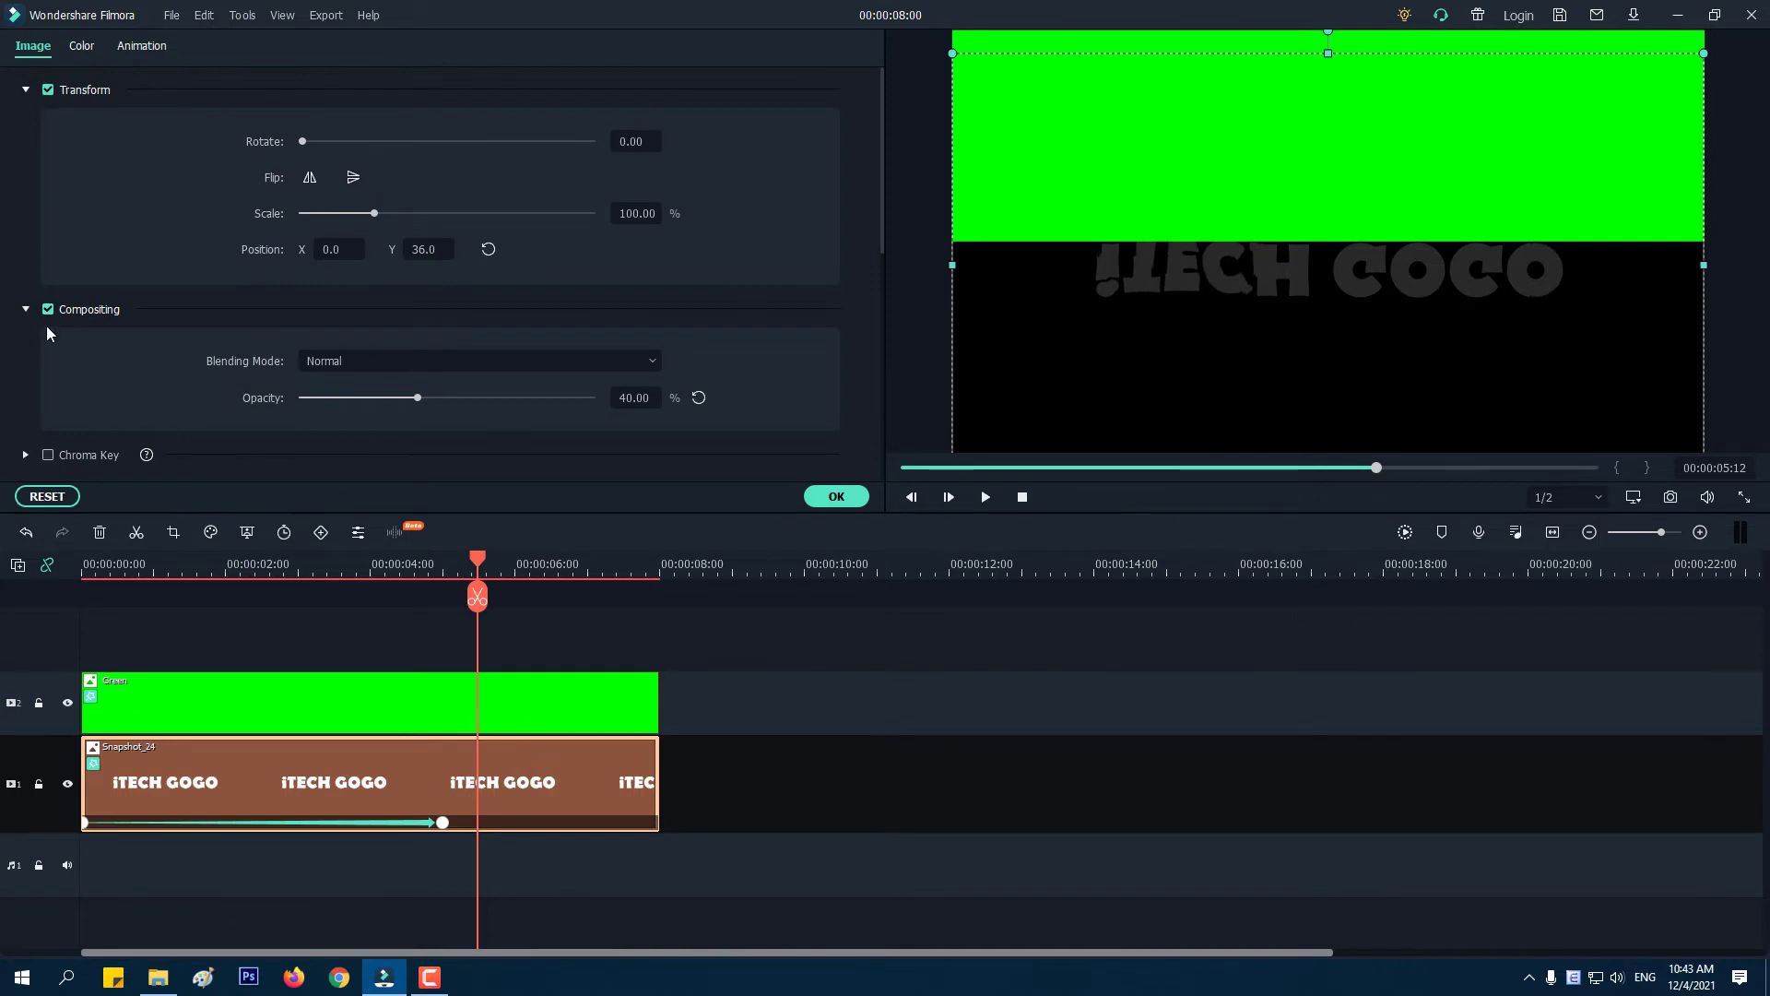
click(27, 310)
scroll(69, 352, down, 3)
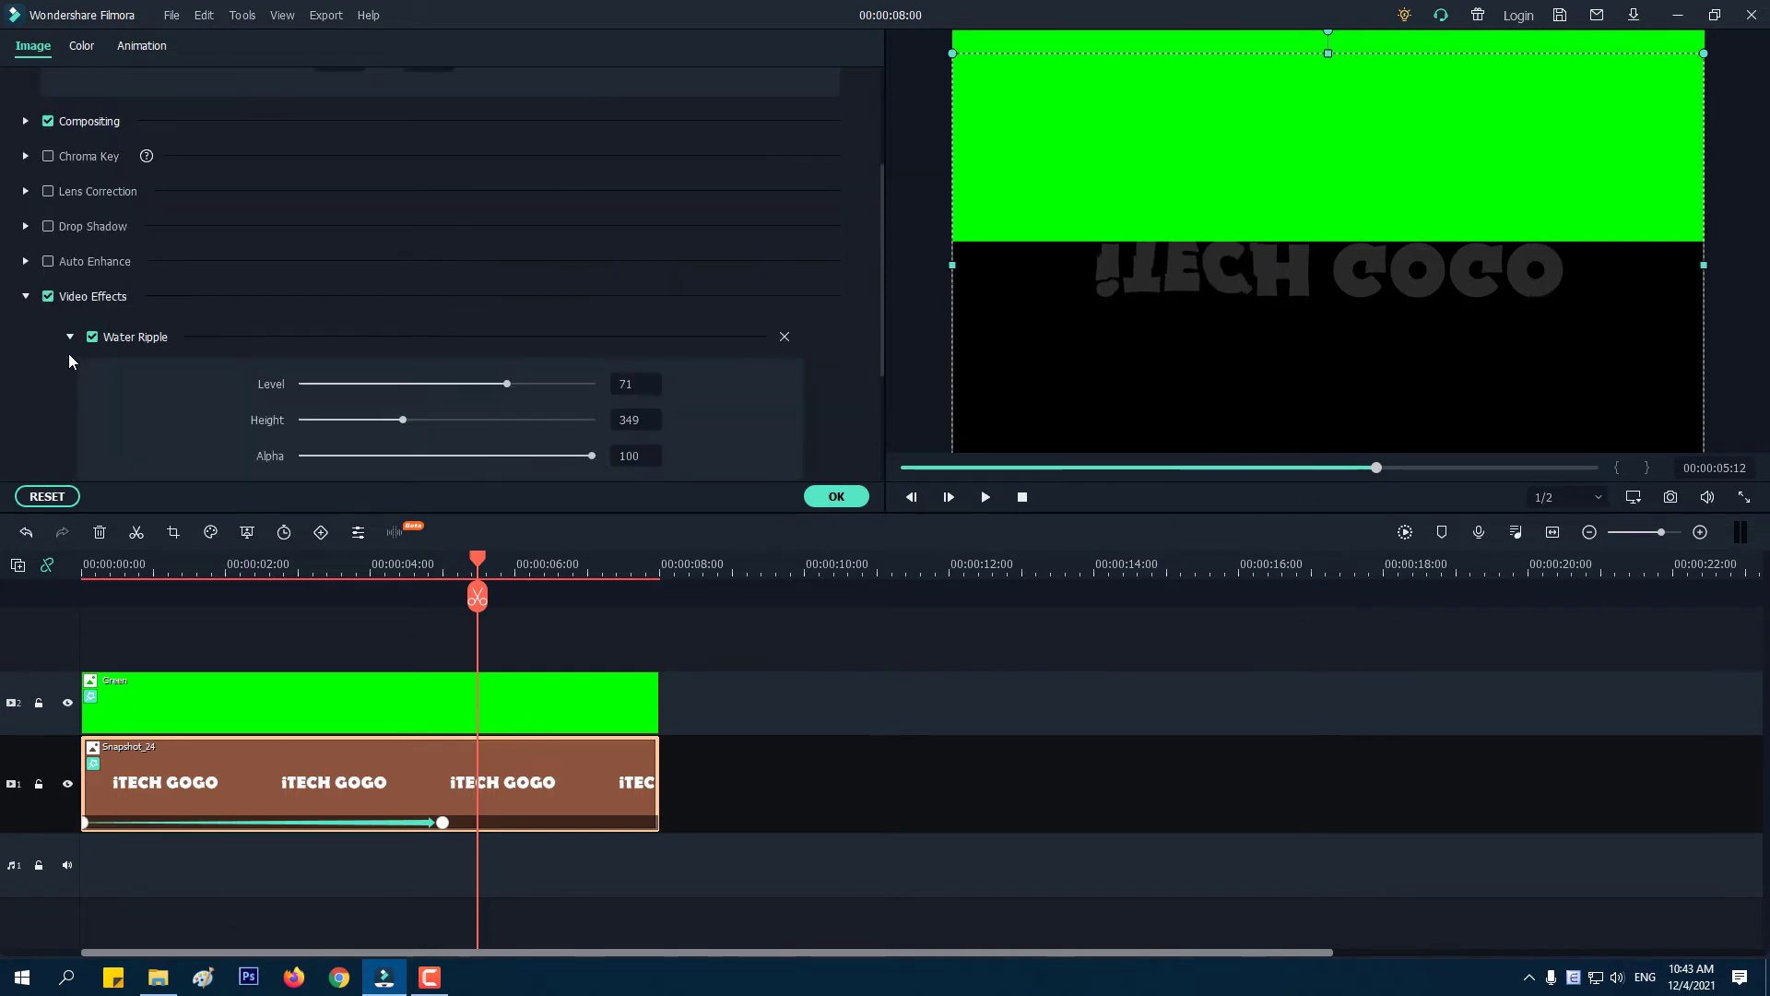
scroll(68, 352, down, 2)
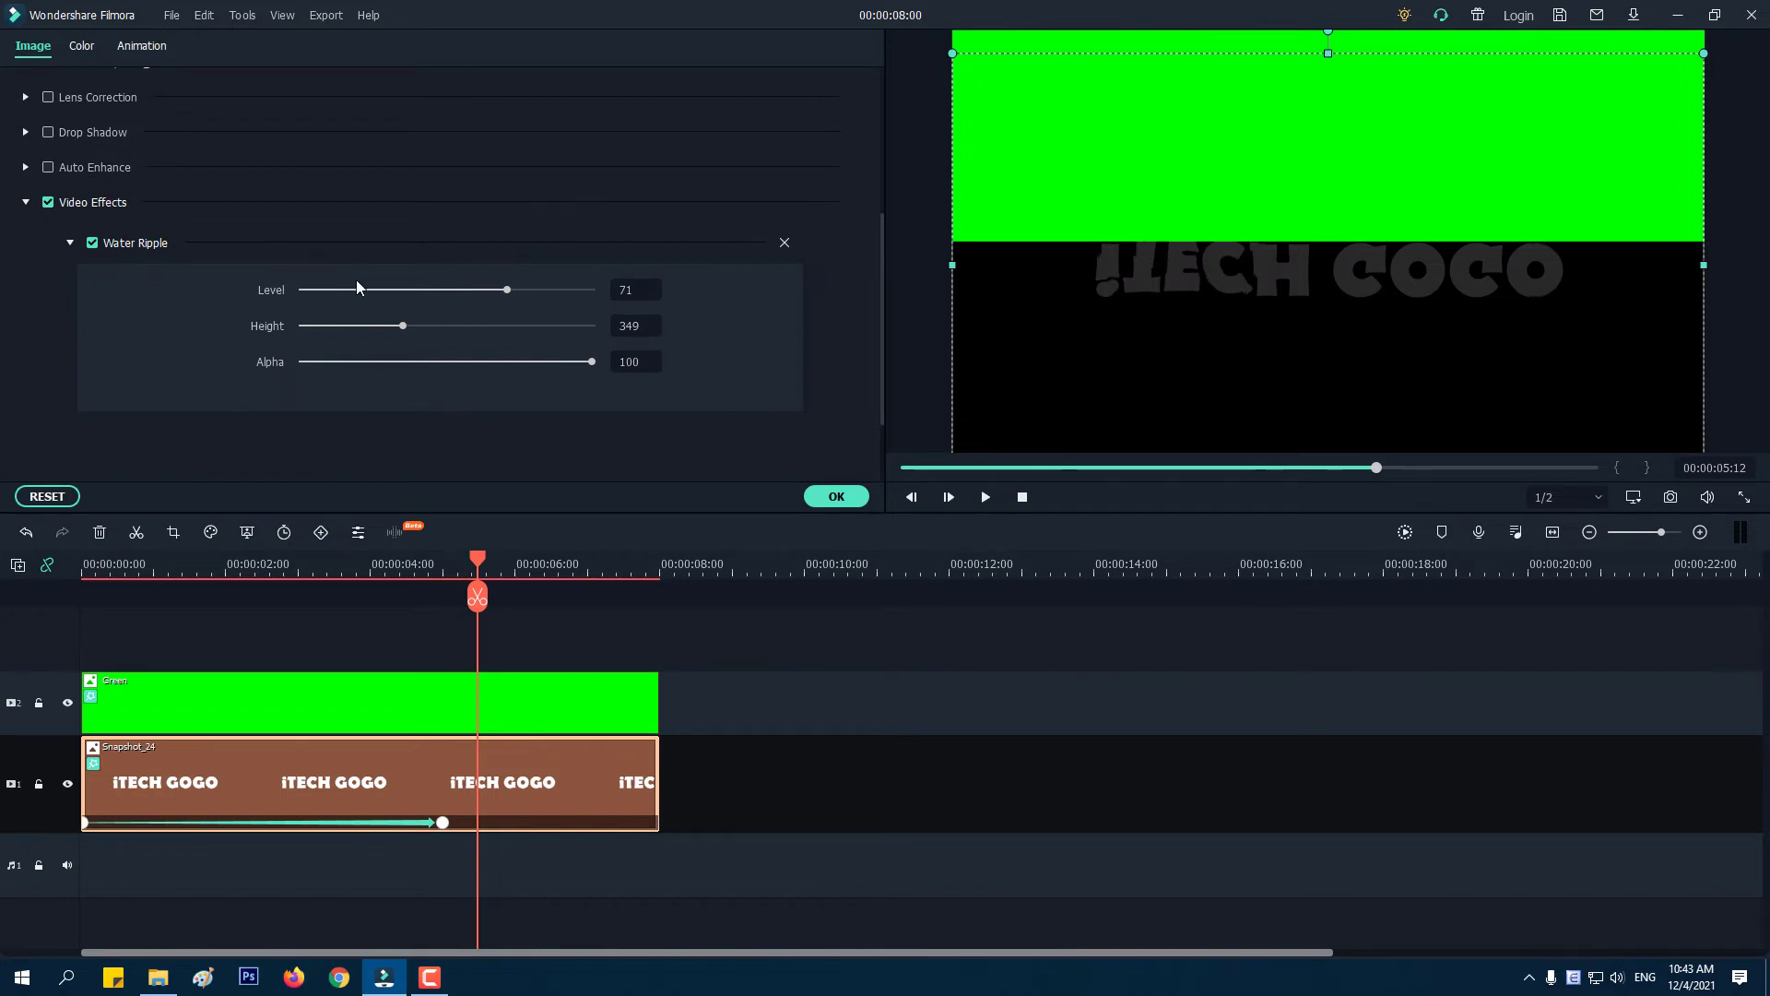
drag(501, 287, 441, 306)
double_click(633, 289)
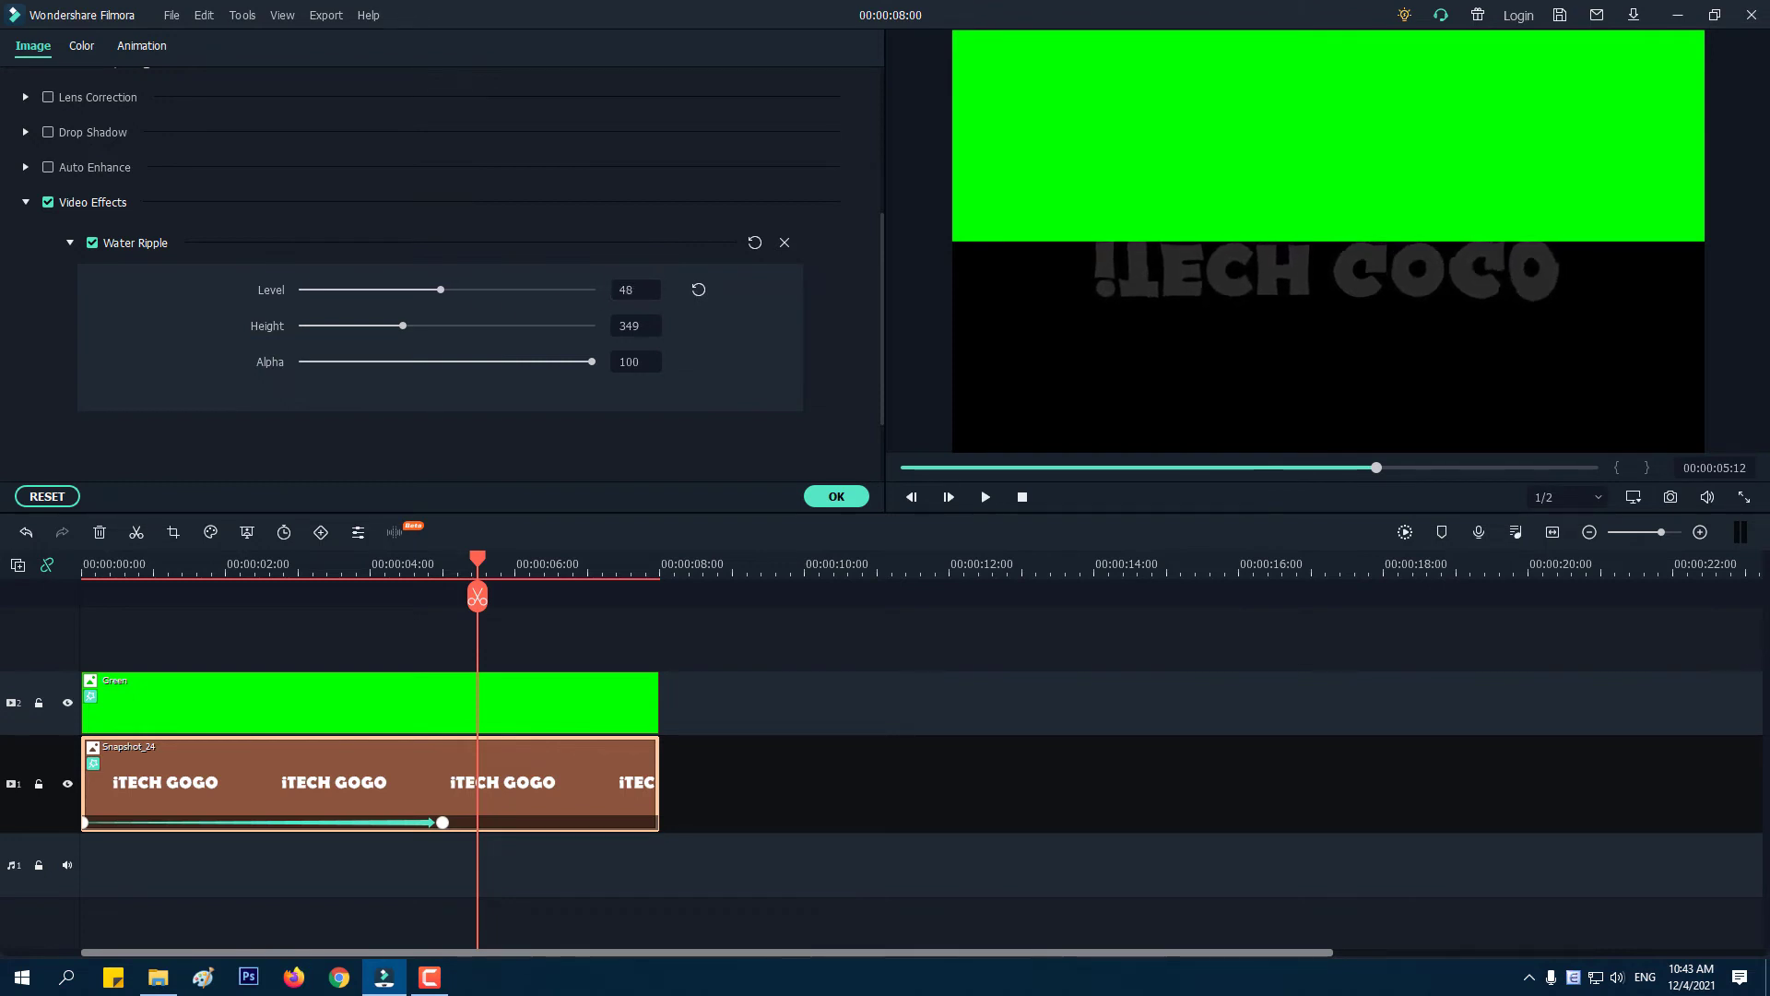
text(40)
key(Return)
Set the Height of the snapshot clip's Water Ripple effect to 200.
drag(389, 325, 411, 330)
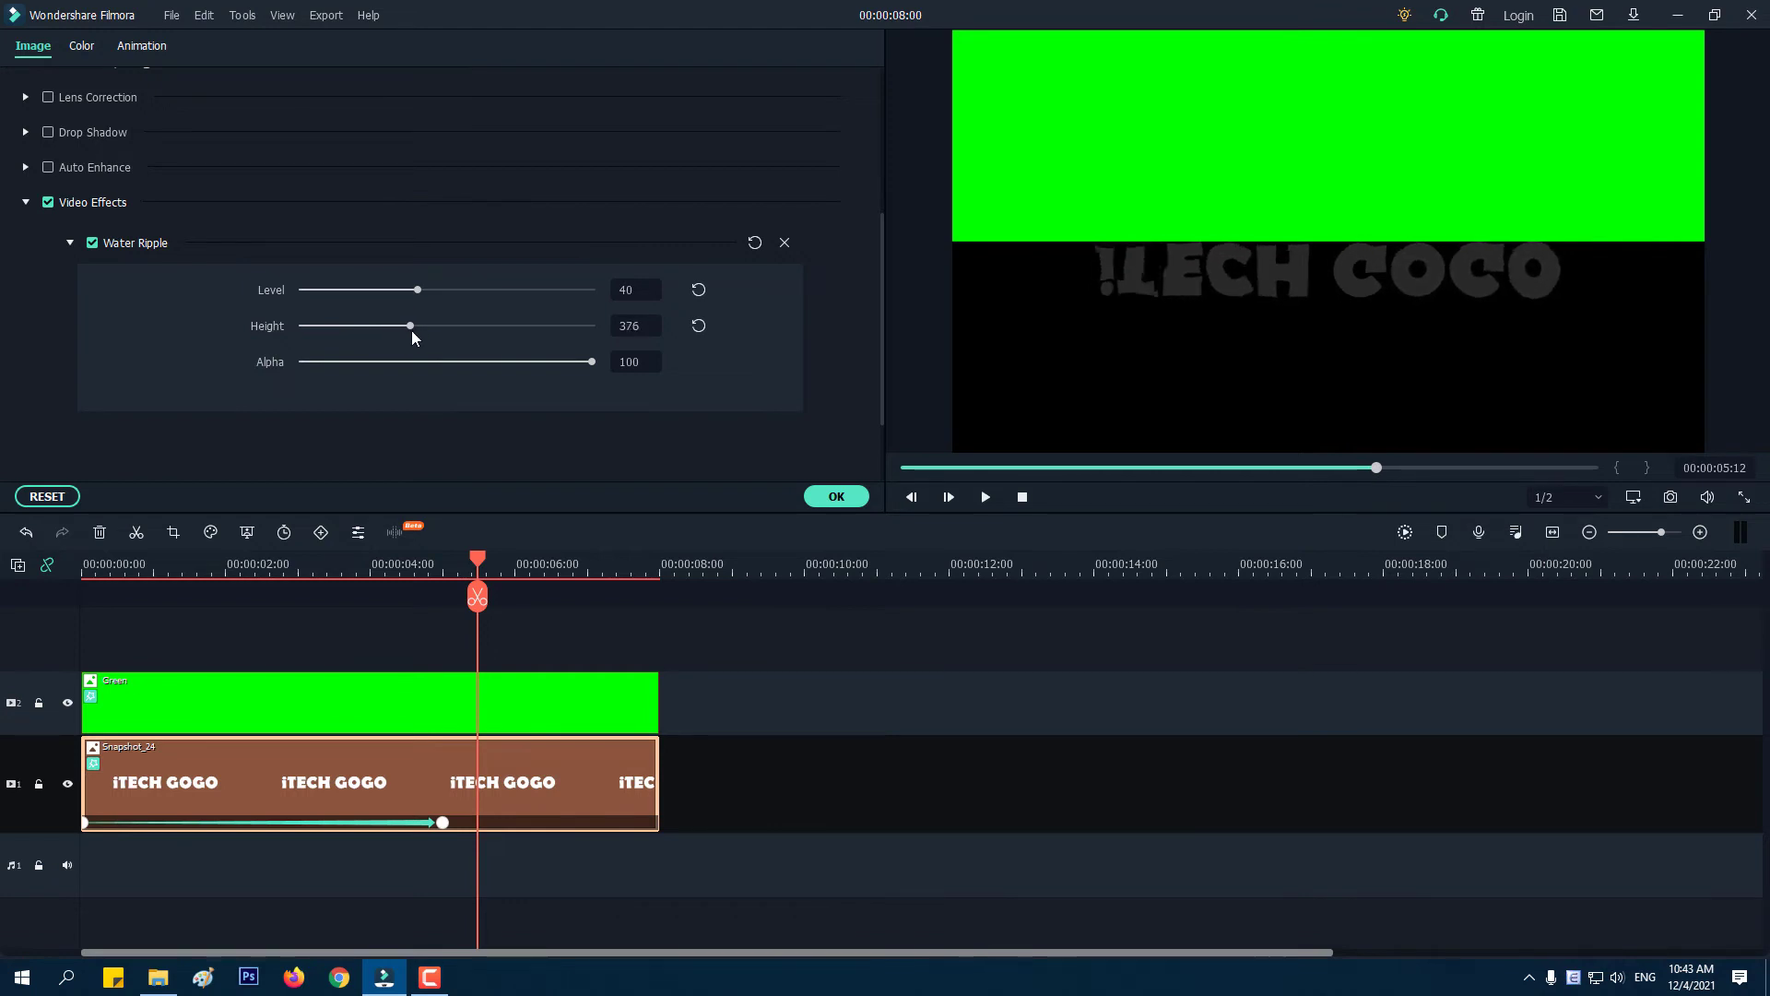
double_click(630, 325)
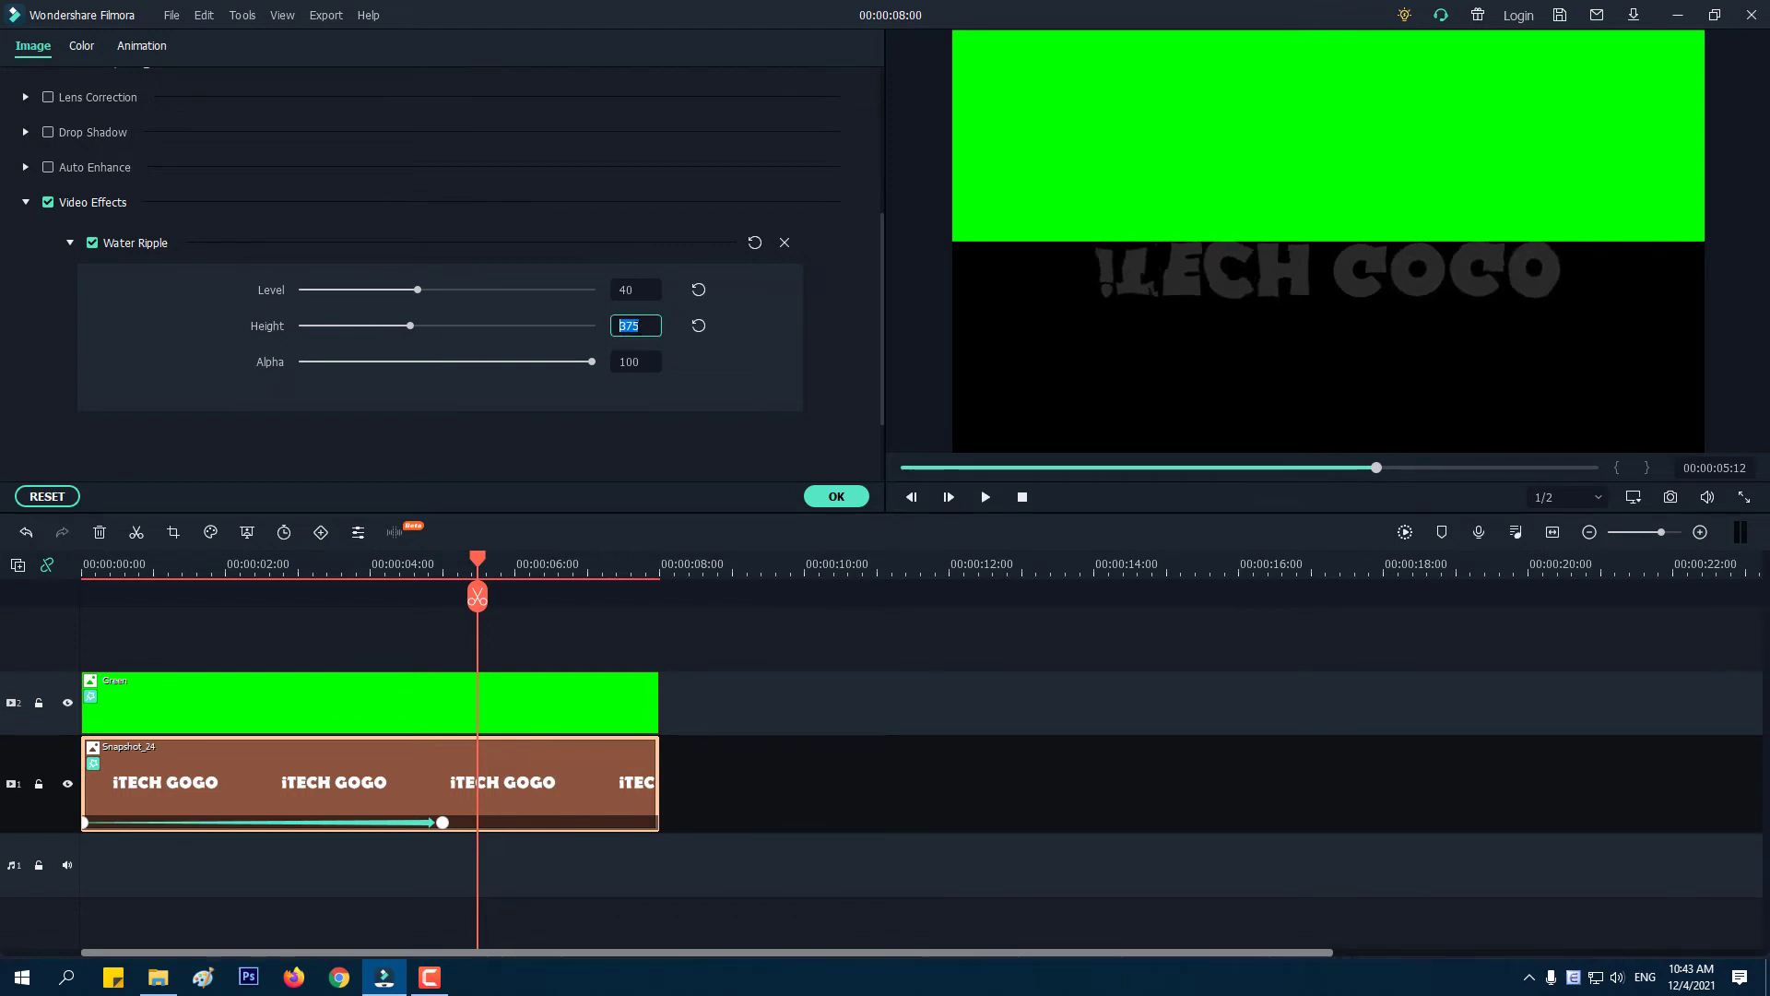
text(200)
key(Return)
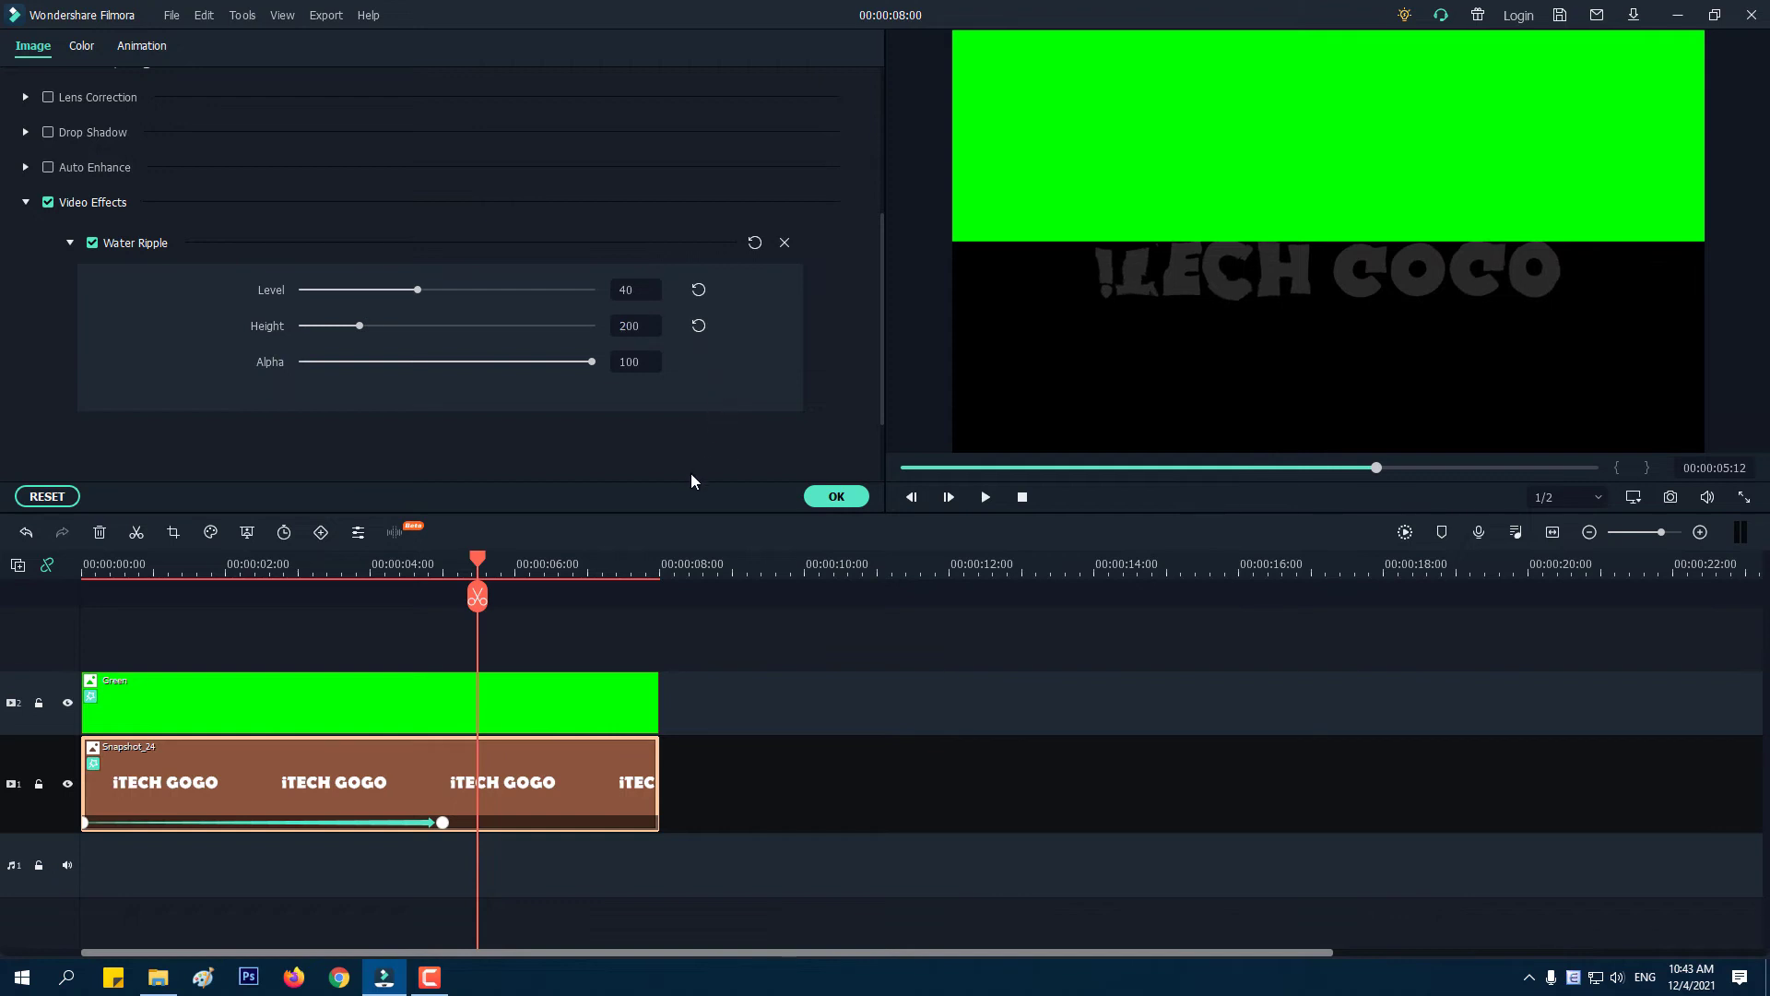
Preview the rippled reflection, then set the snapshot clip's Water Ripple Height to 250 and Level to 50.
drag(494, 564, 292, 564)
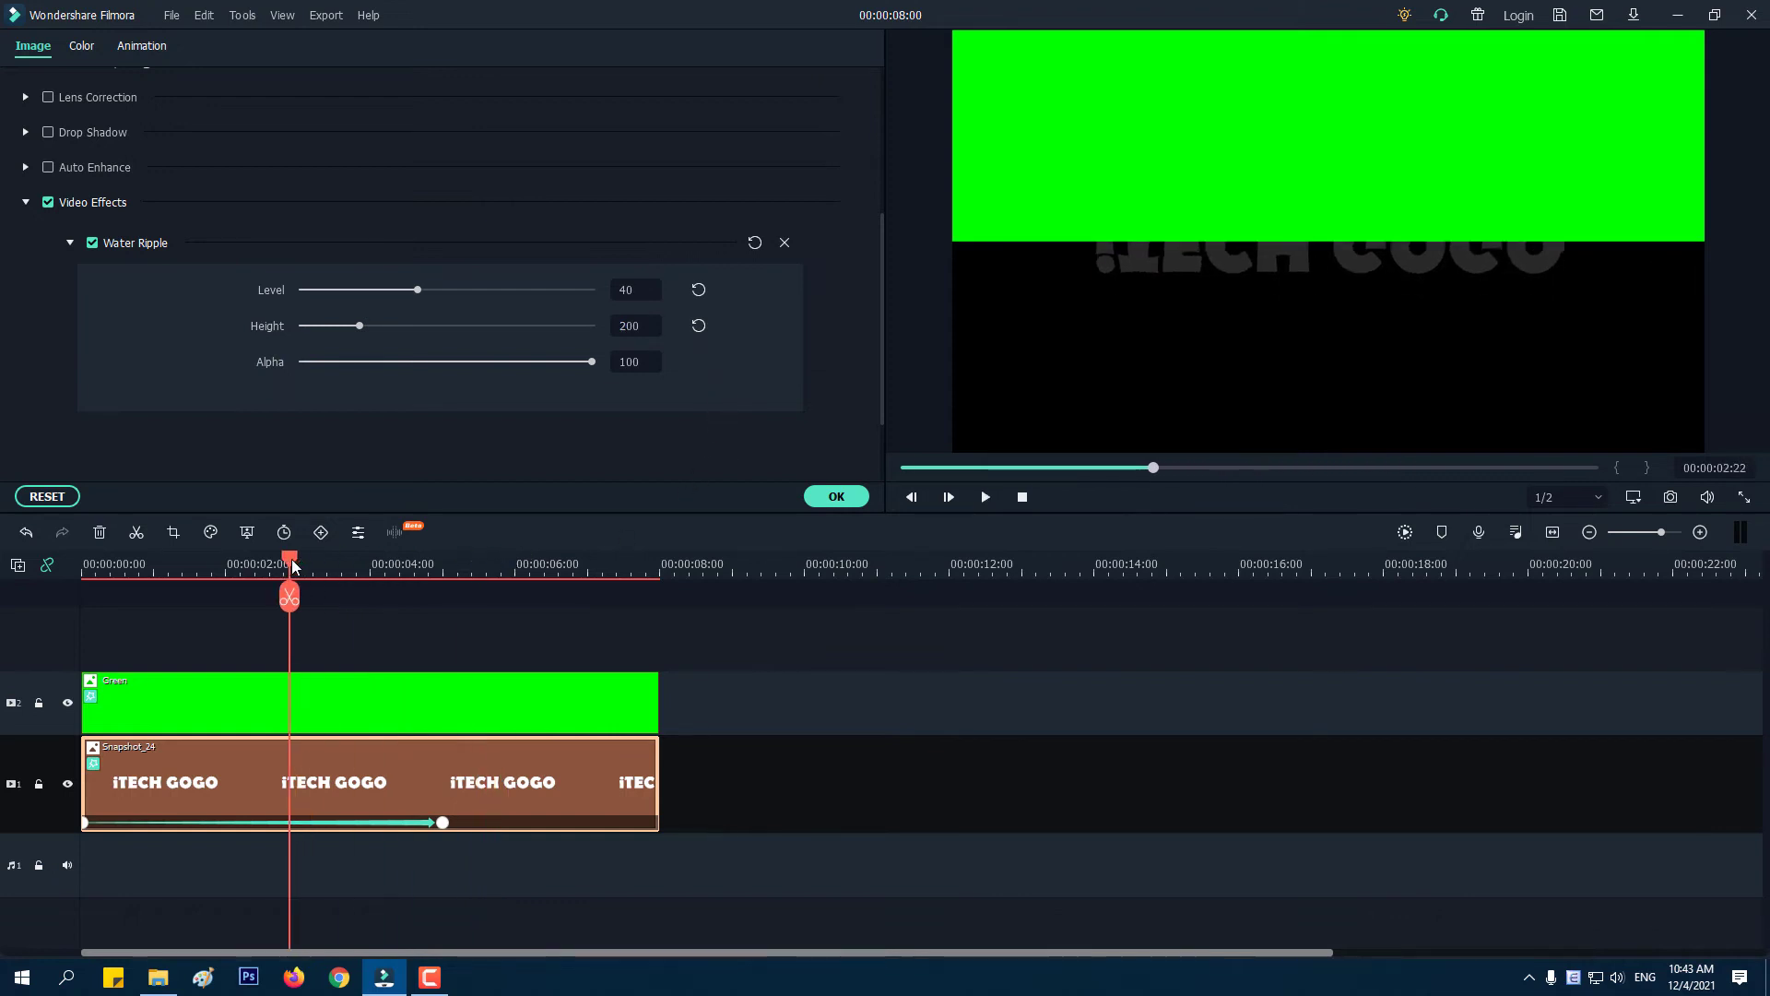
key(space)
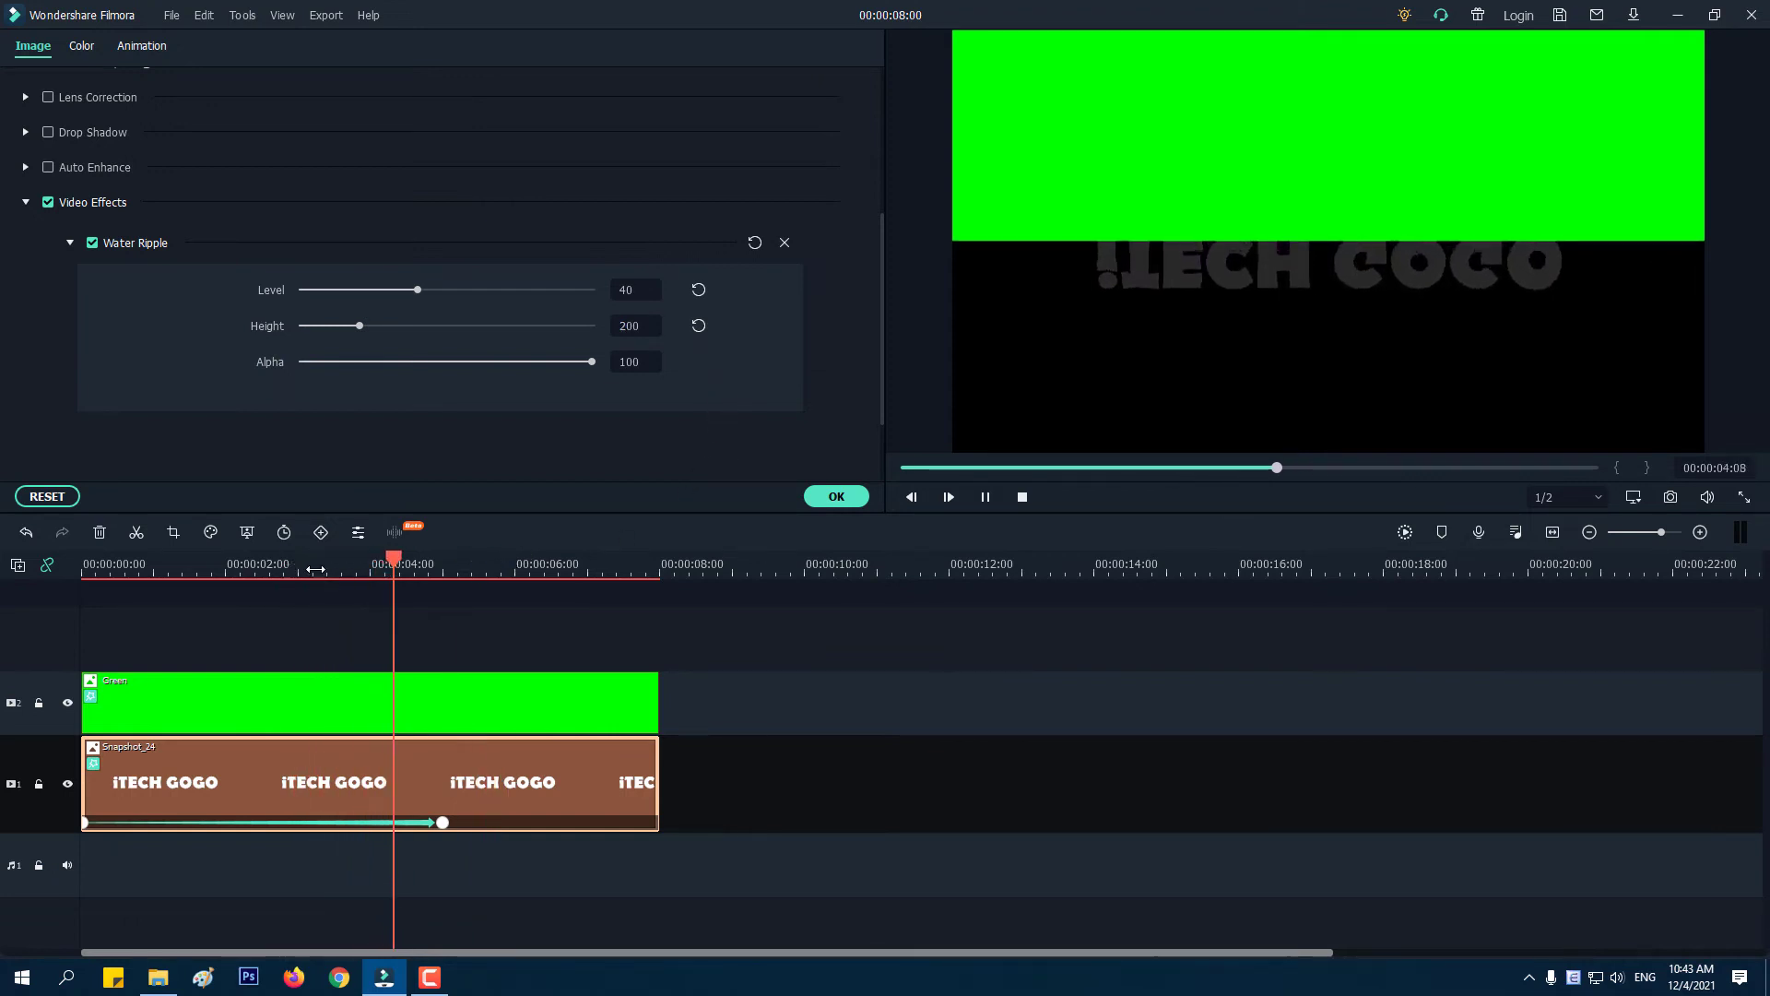
click(642, 328)
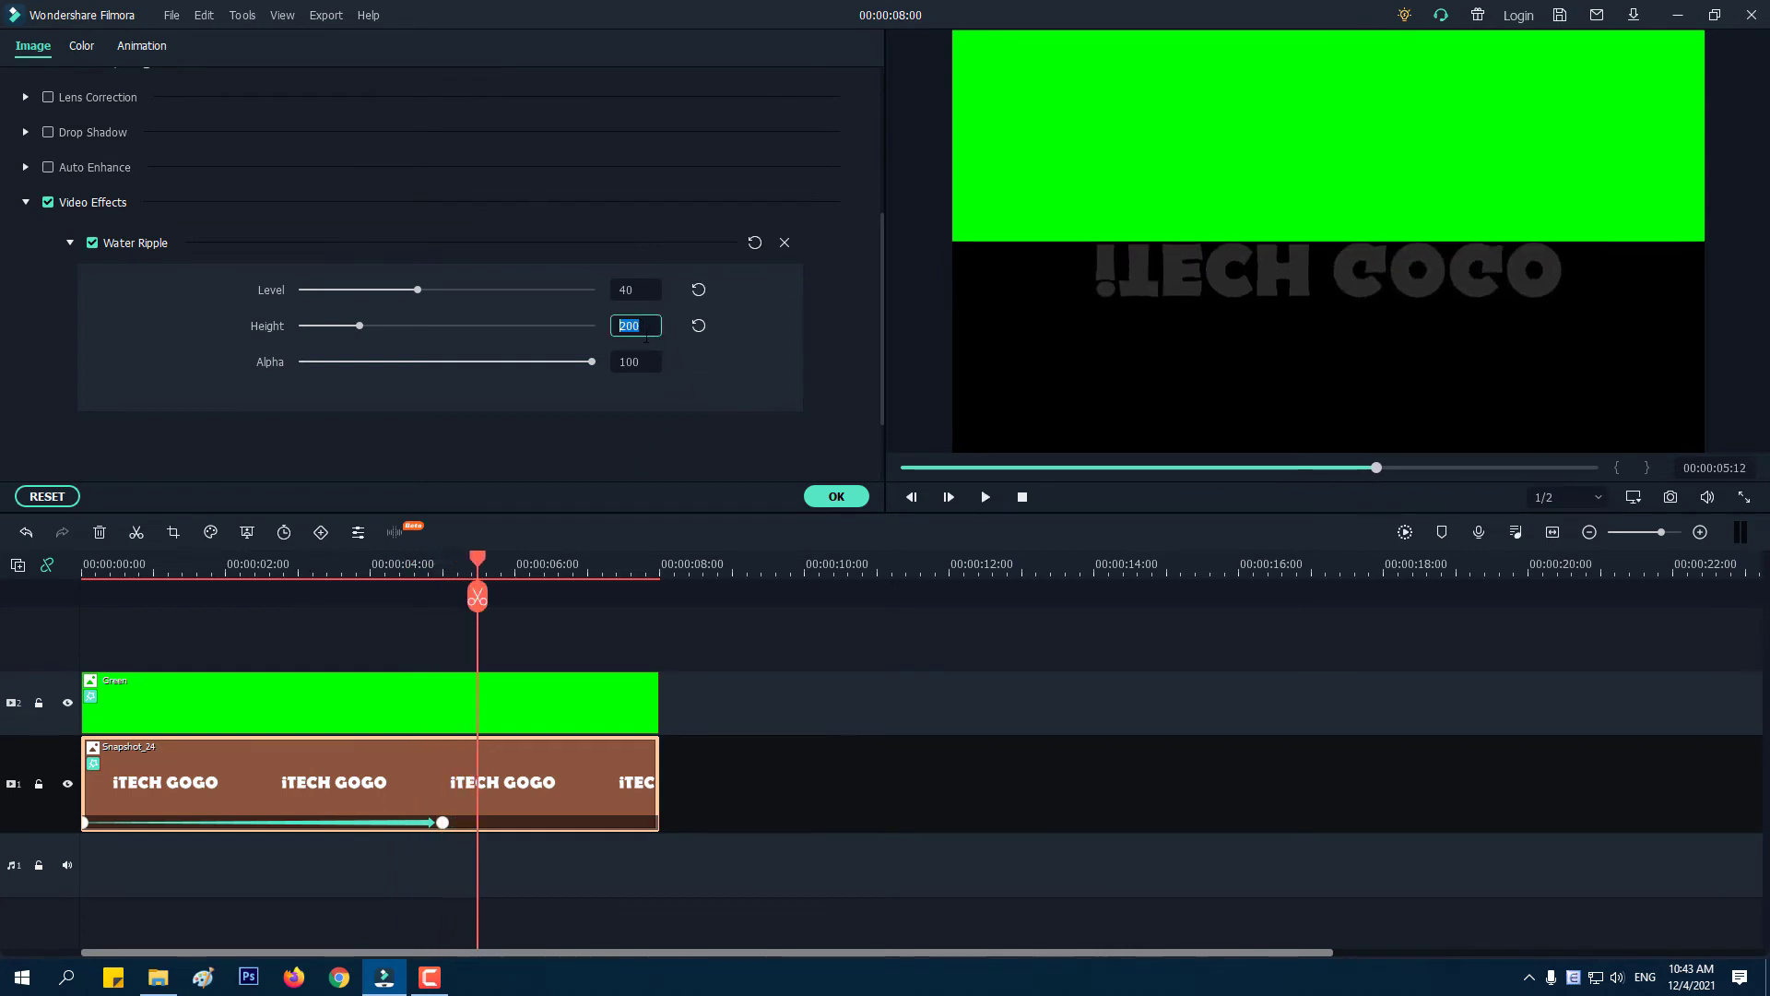
text(300)
click(632, 289)
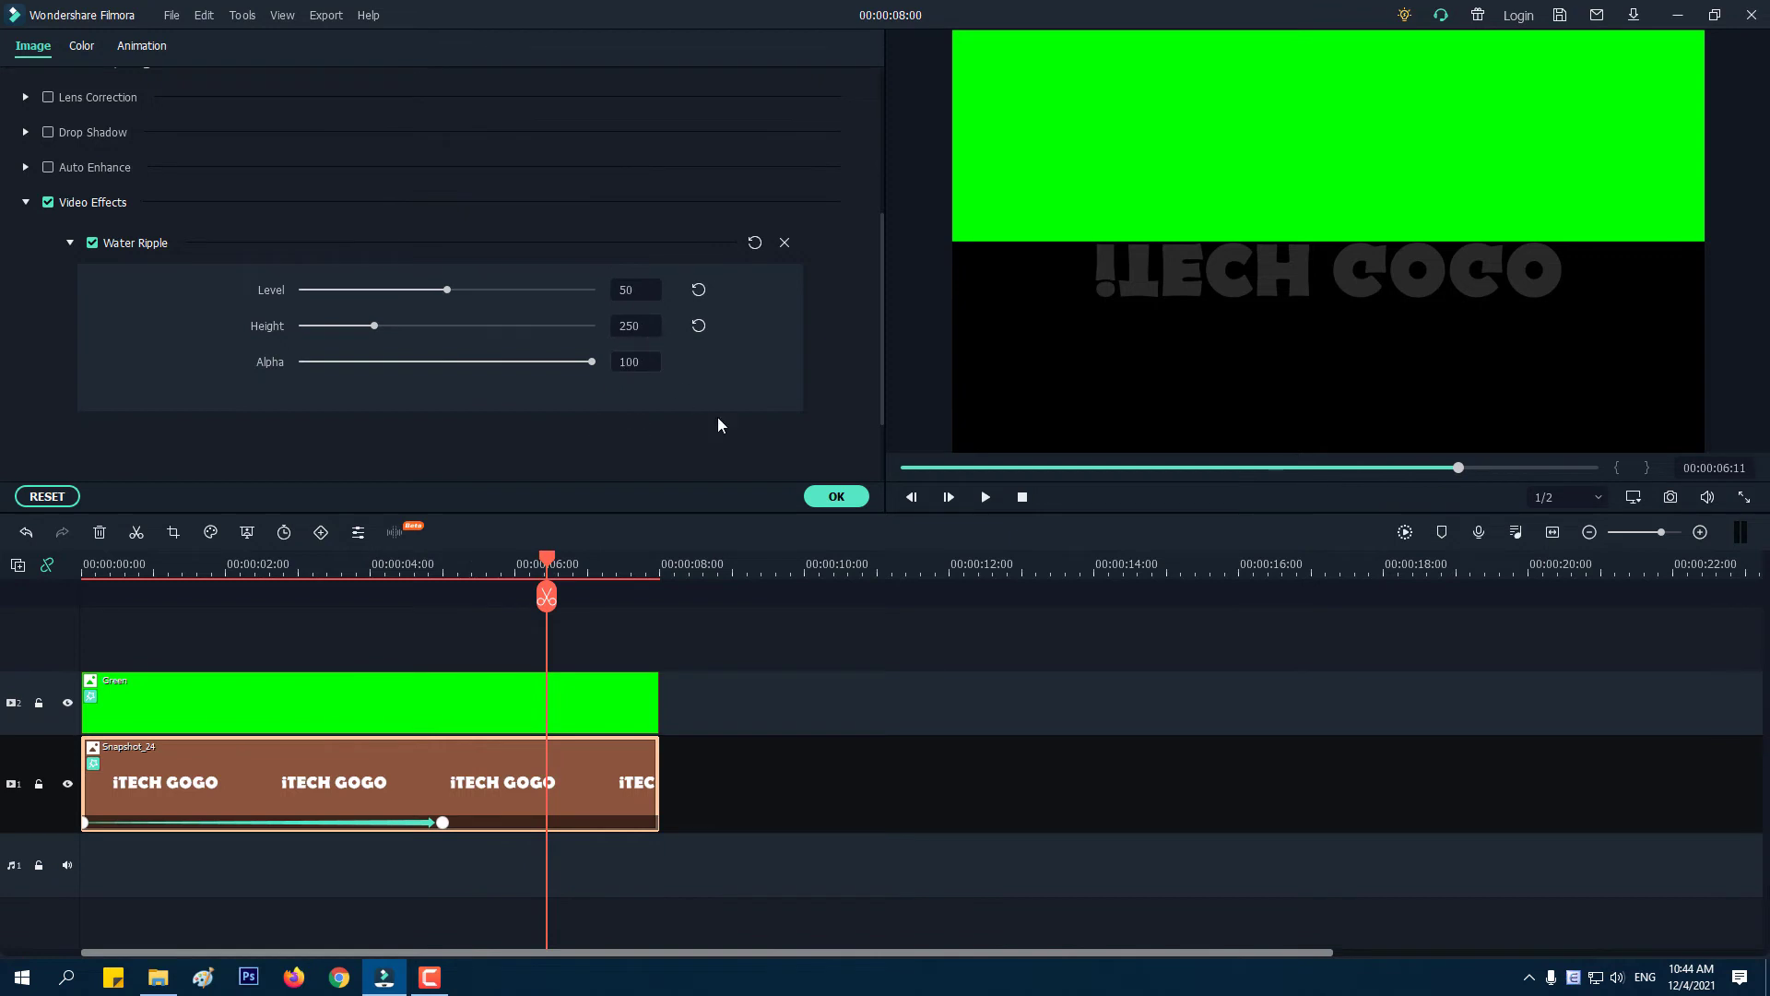
click(835, 497)
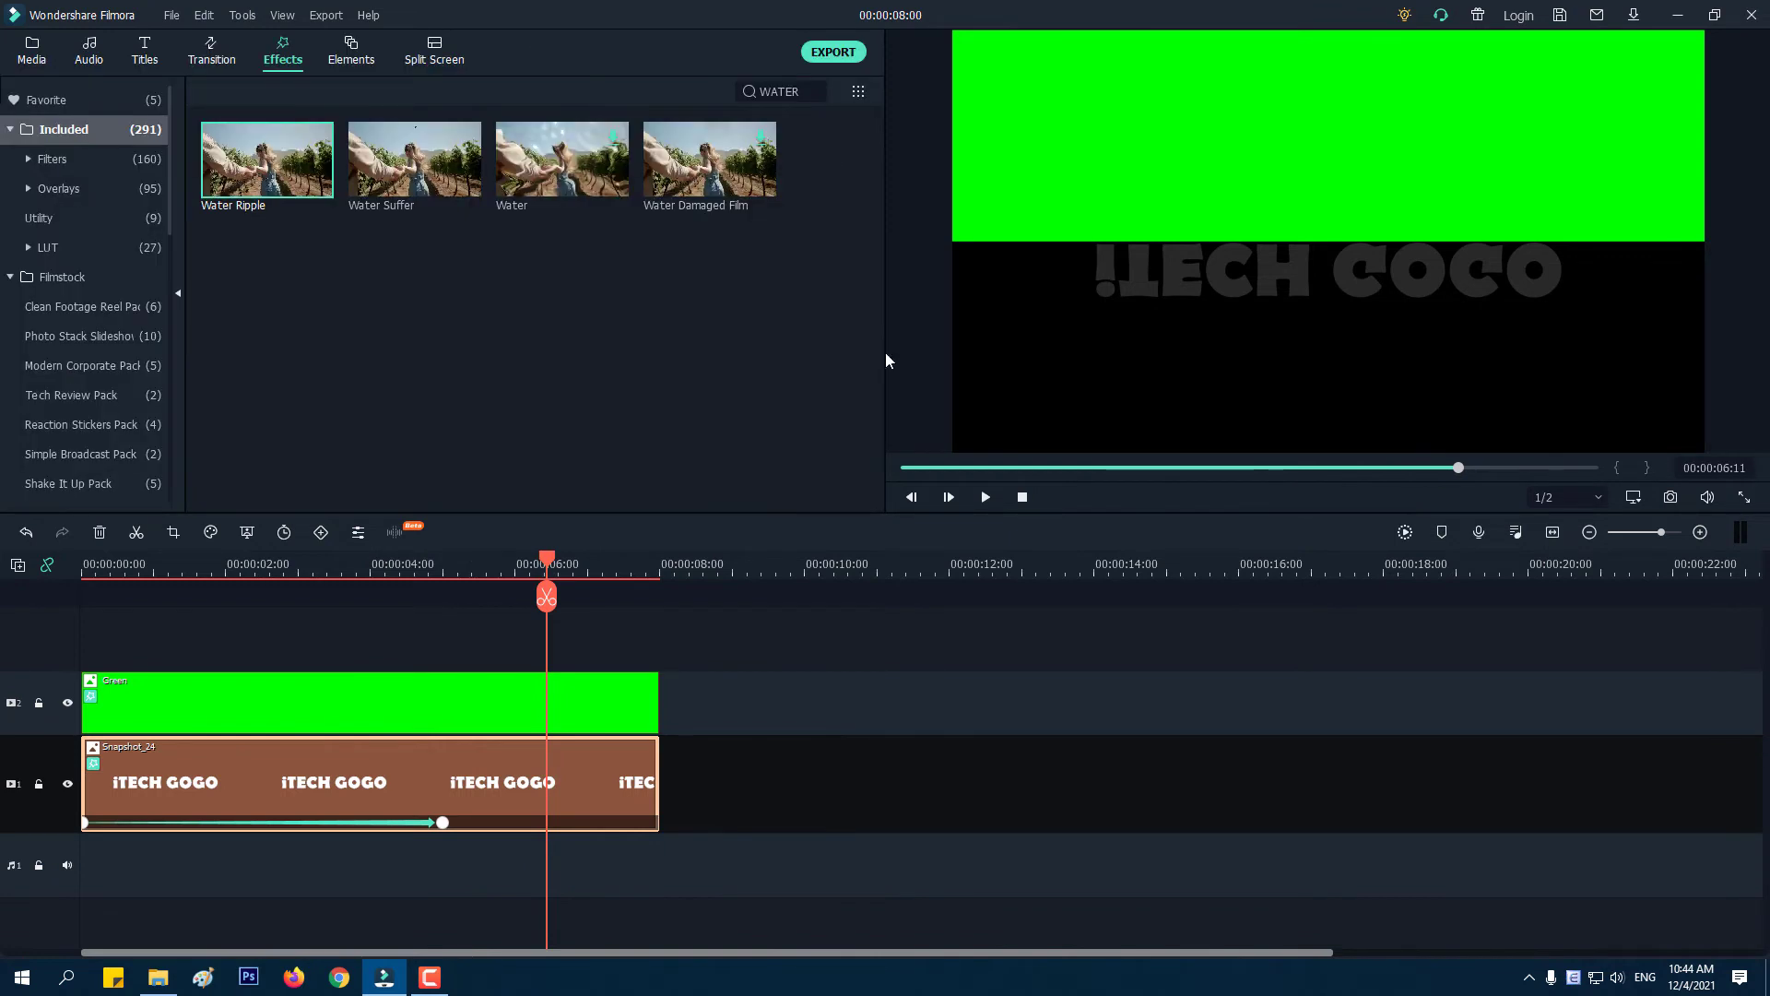
Export the reflection video as an MP4 file named 2.
click(843, 53)
drag(956, 290, 826, 314)
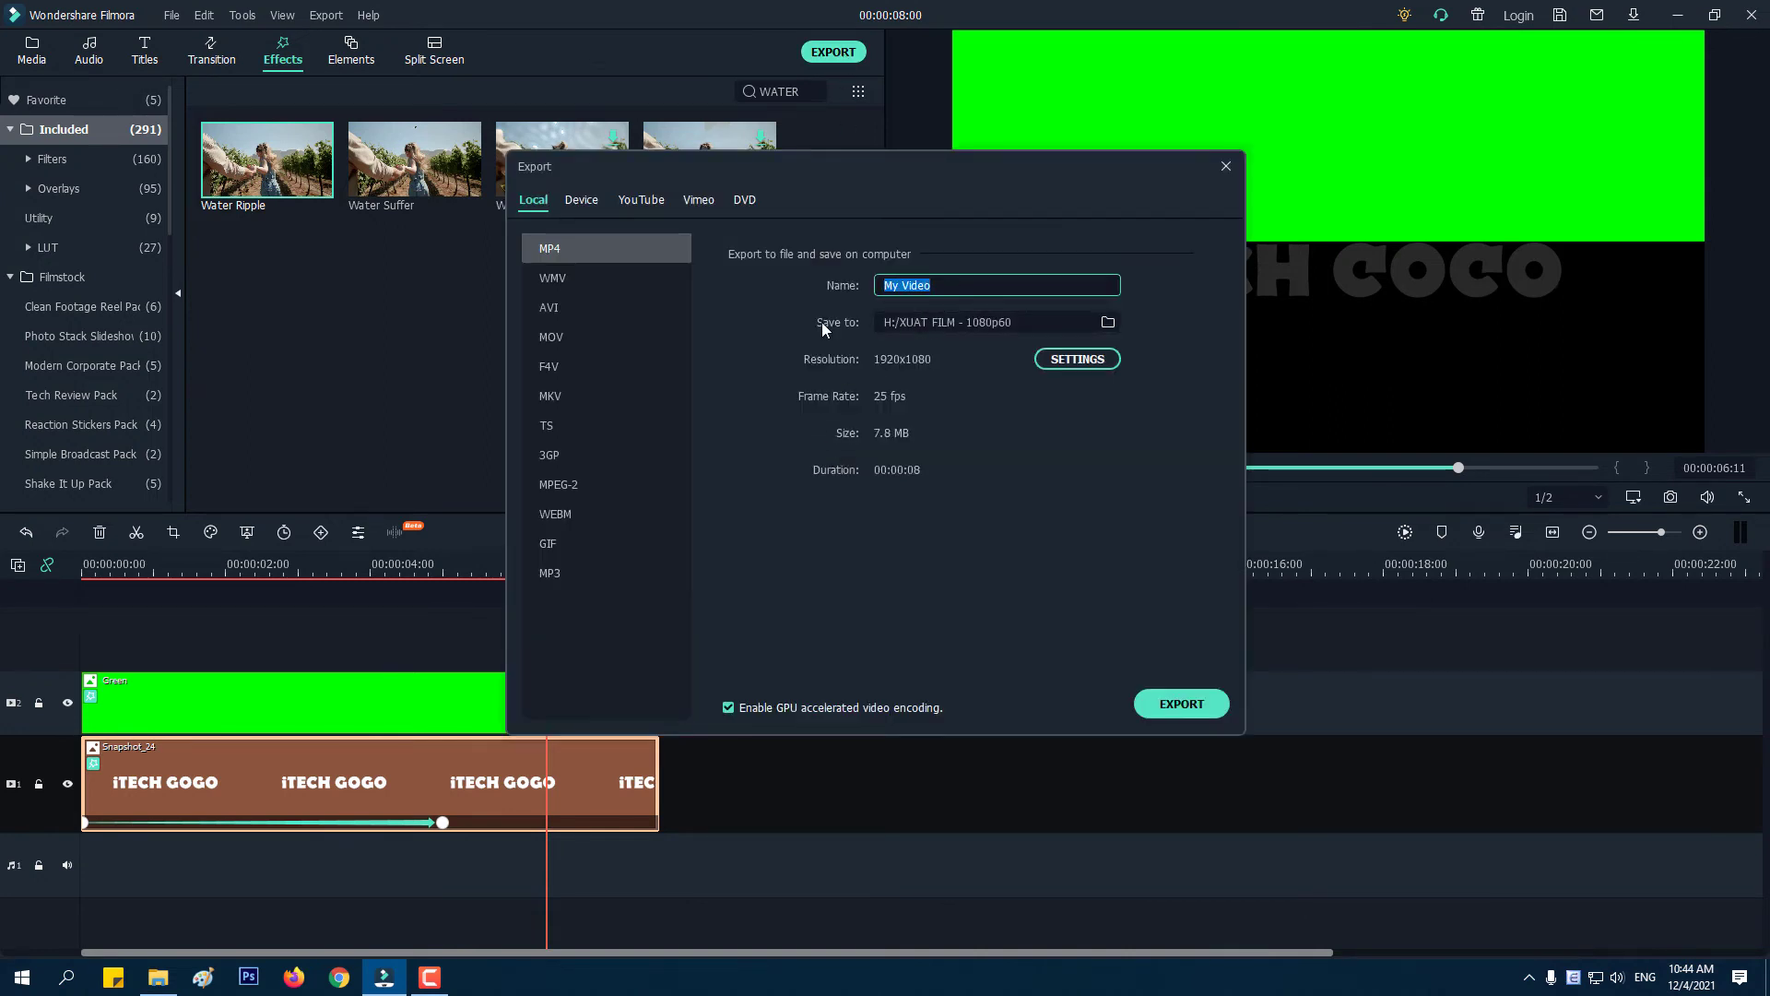
text(2)
click(1172, 712)
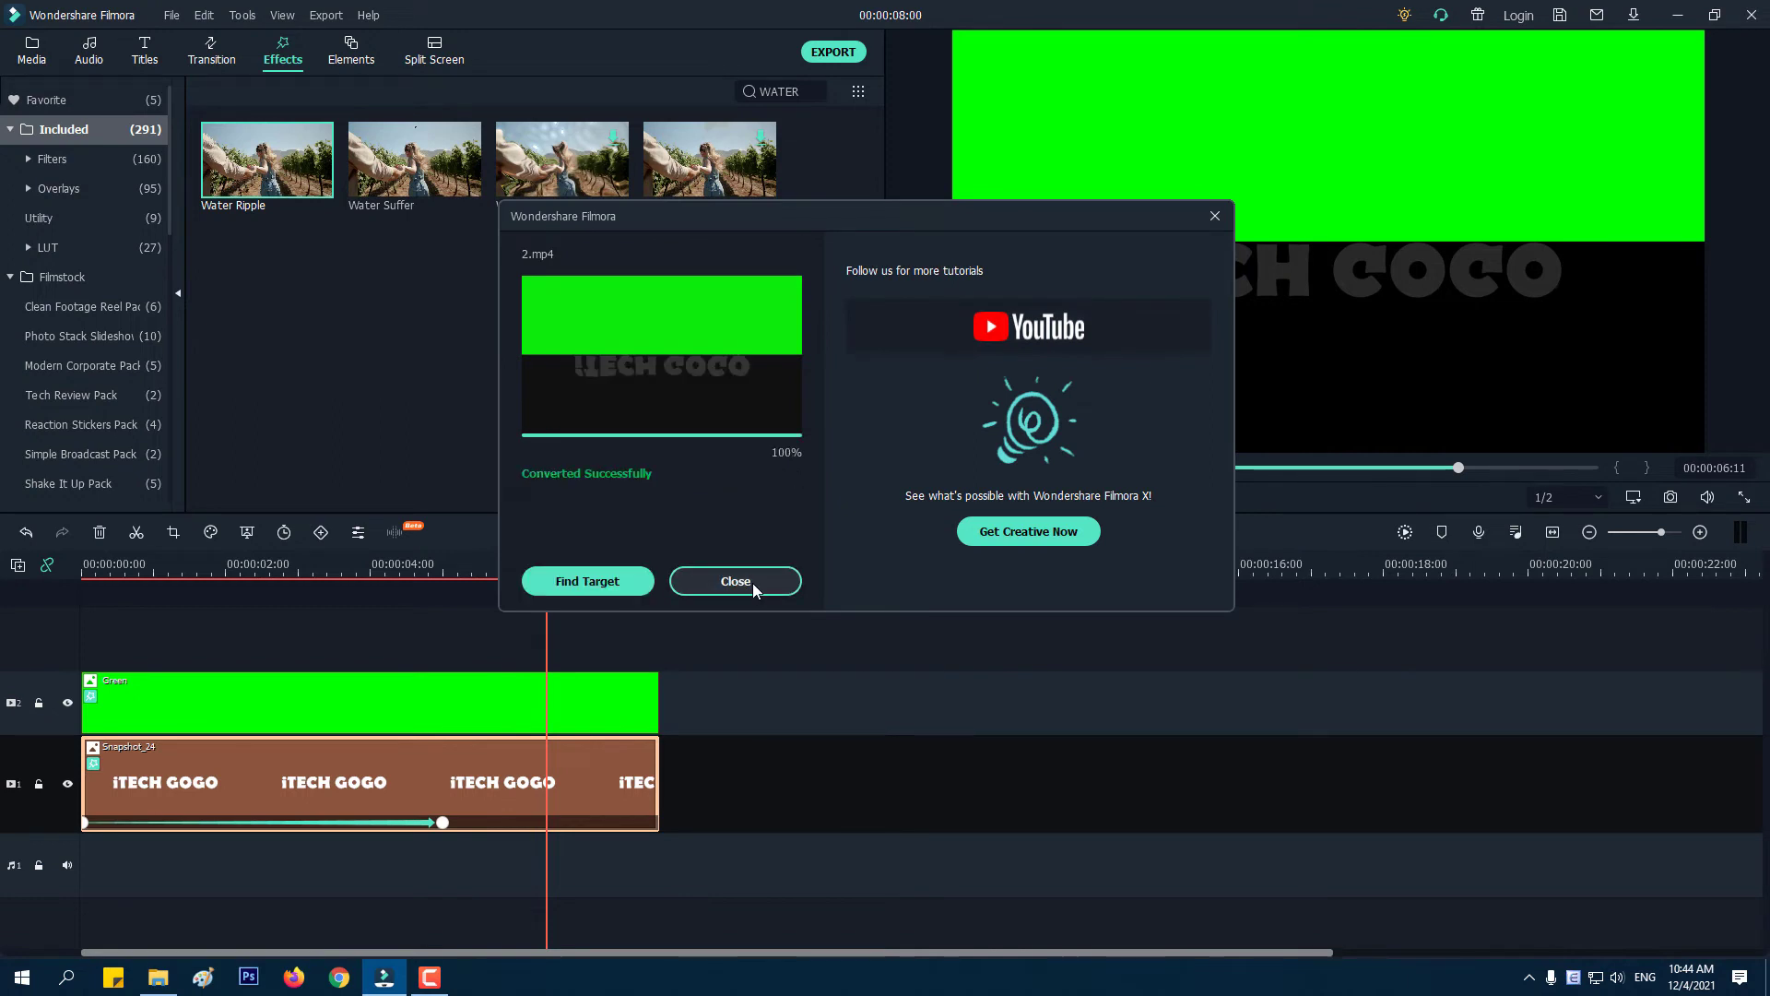
click(752, 582)
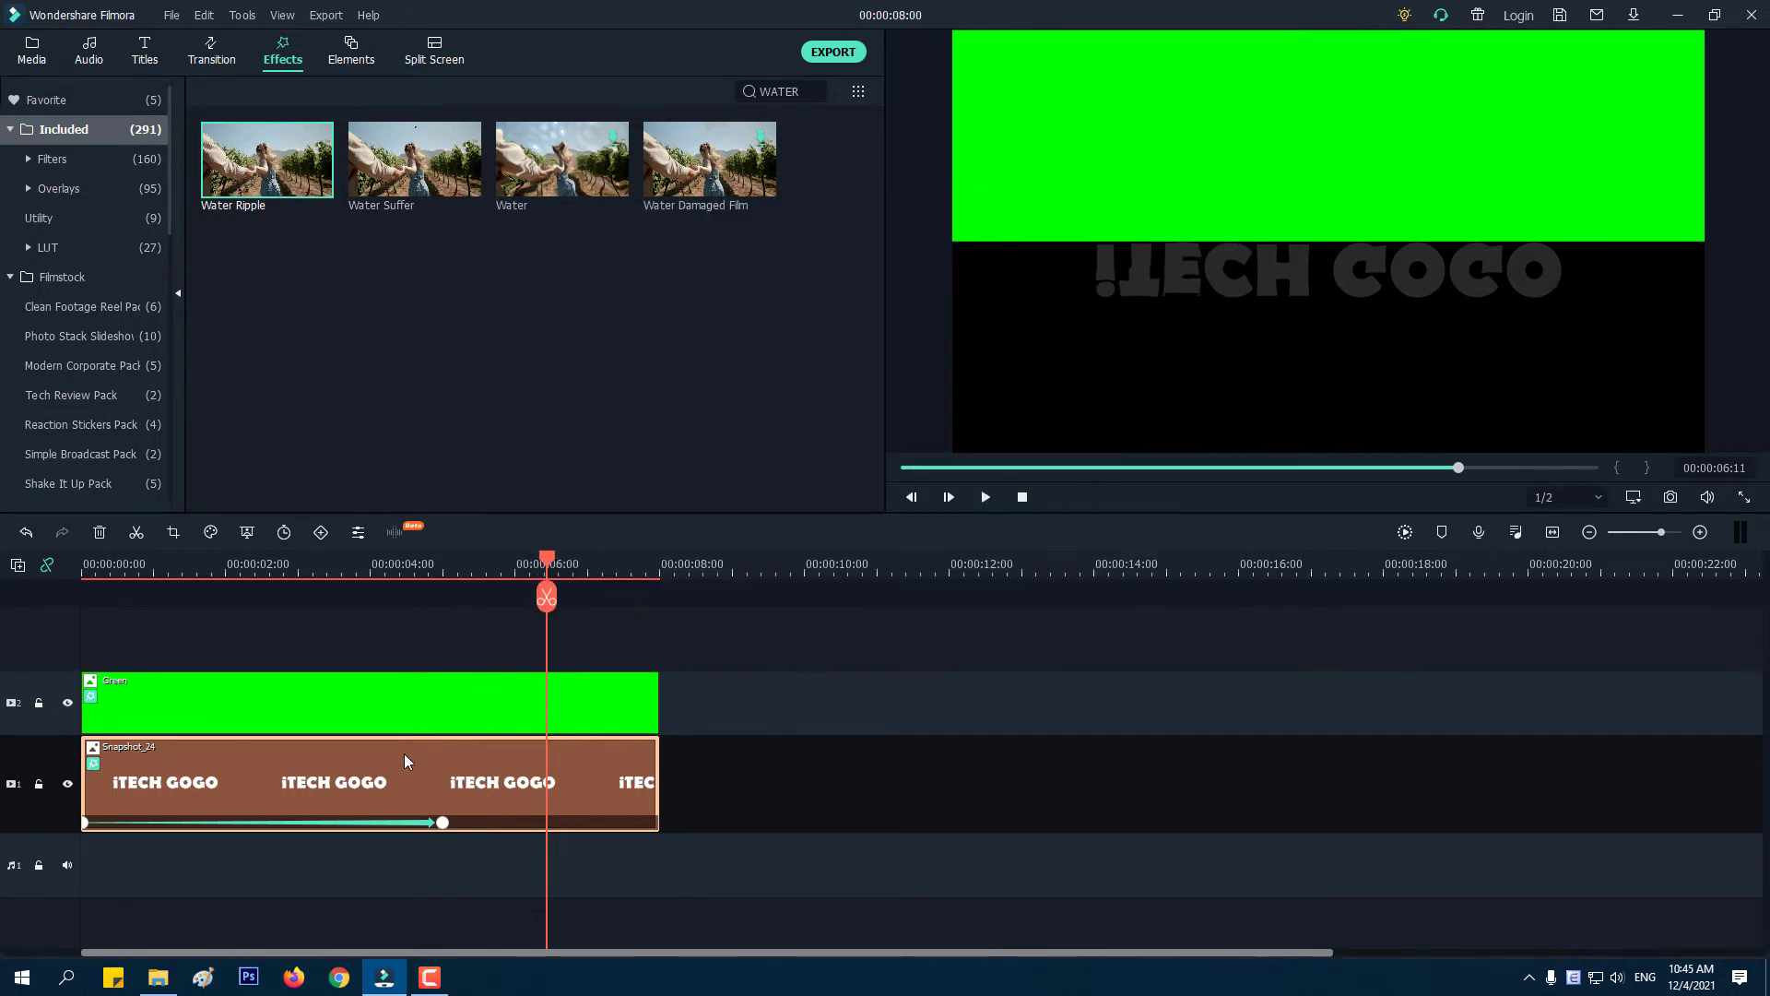
Delete the Green and snapshot clips from the timeline and show the project media folder.
drag(719, 823, 440, 705)
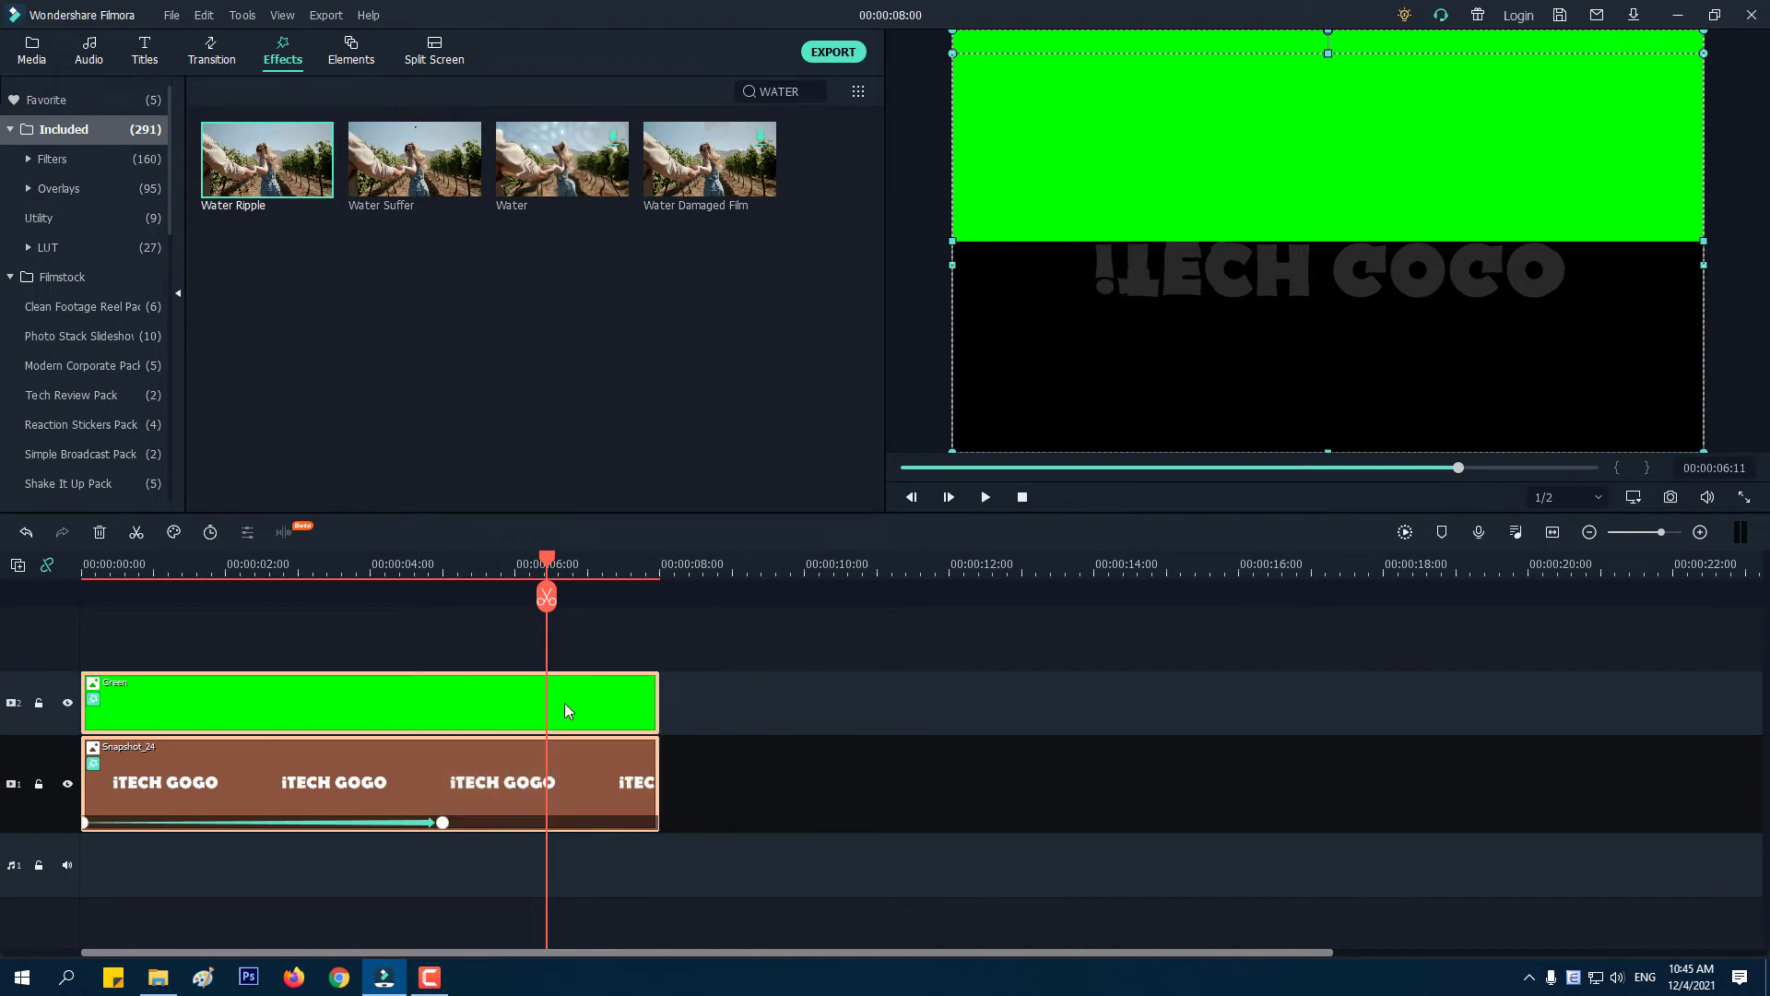
key(Delete)
click(38, 59)
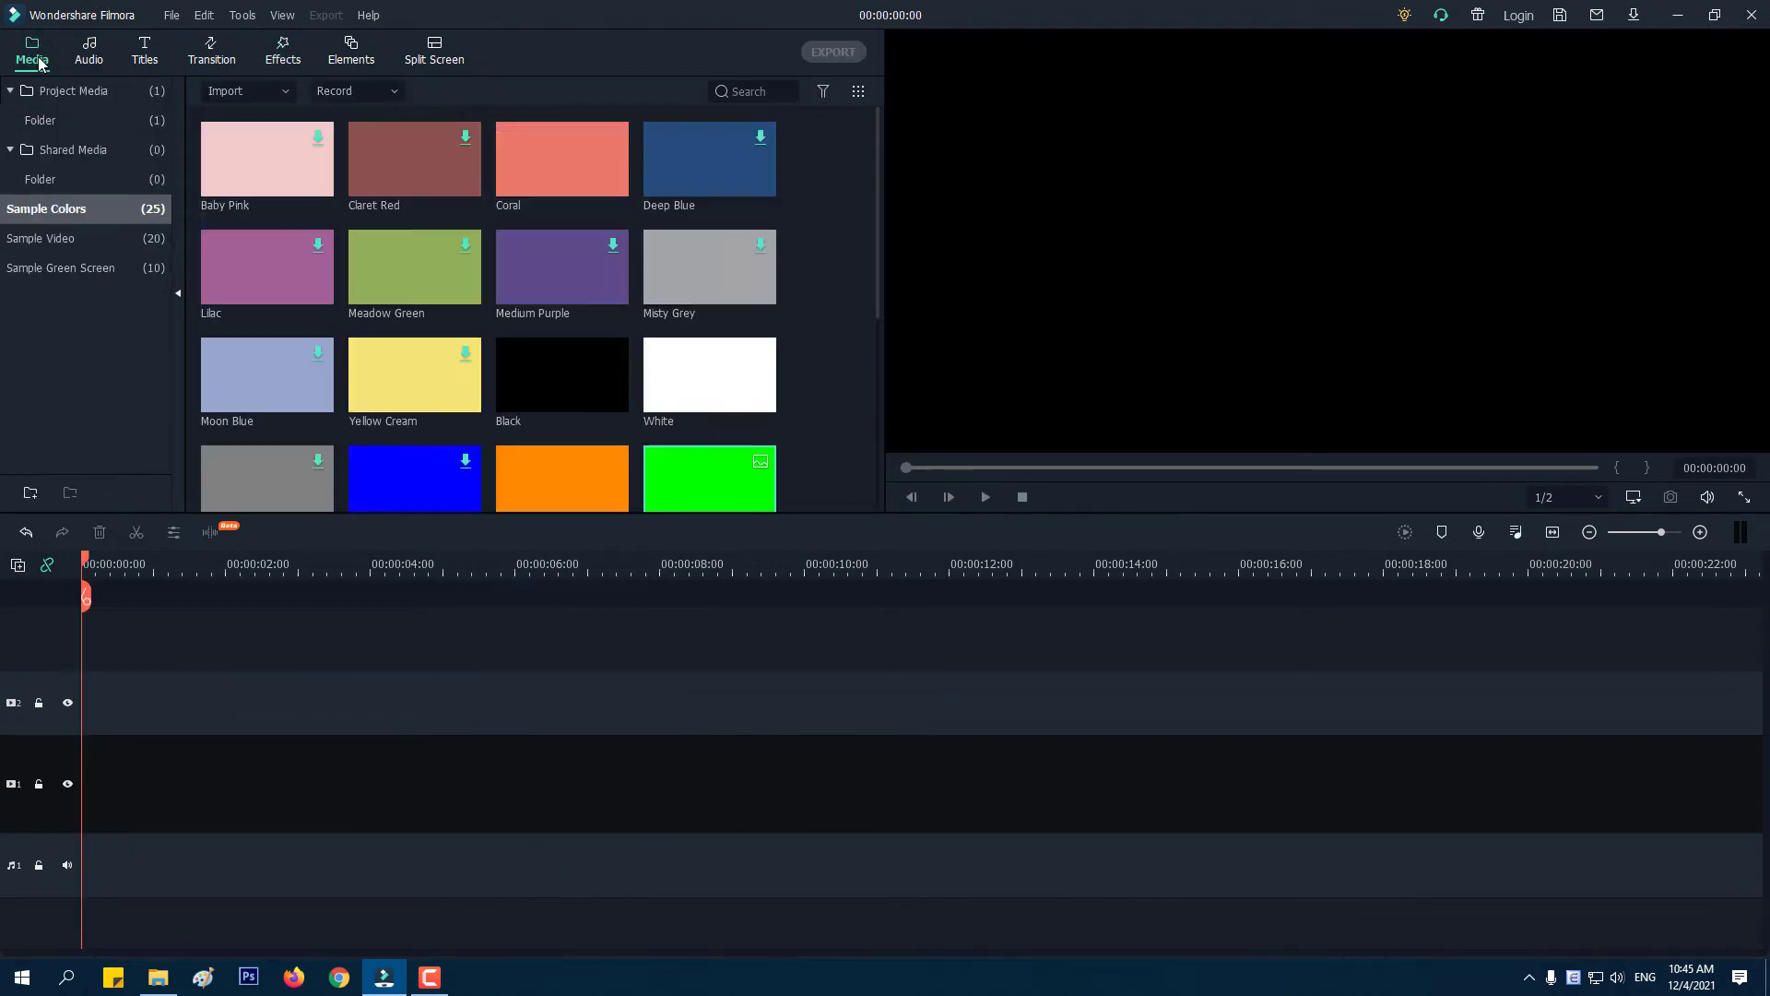
click(142, 120)
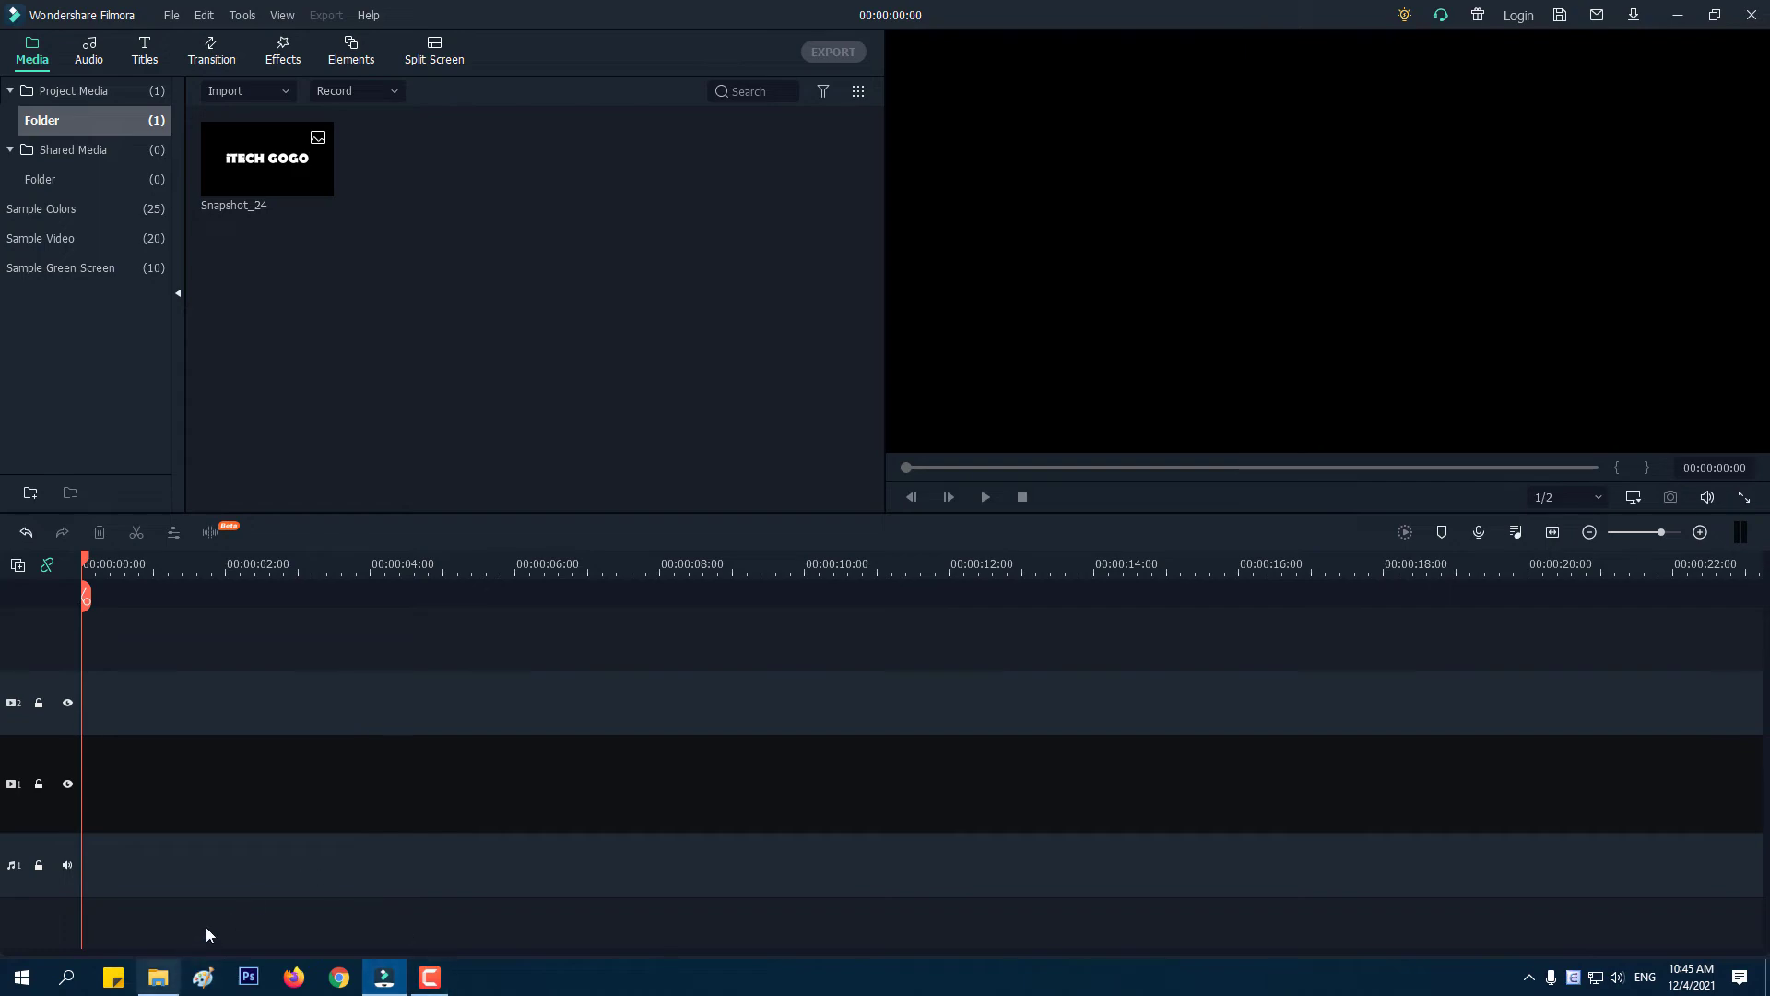
Import the exported videos 1 and 2 from the XUAT FILM - 1080p60 folder on drive H: into the project media.
click(166, 980)
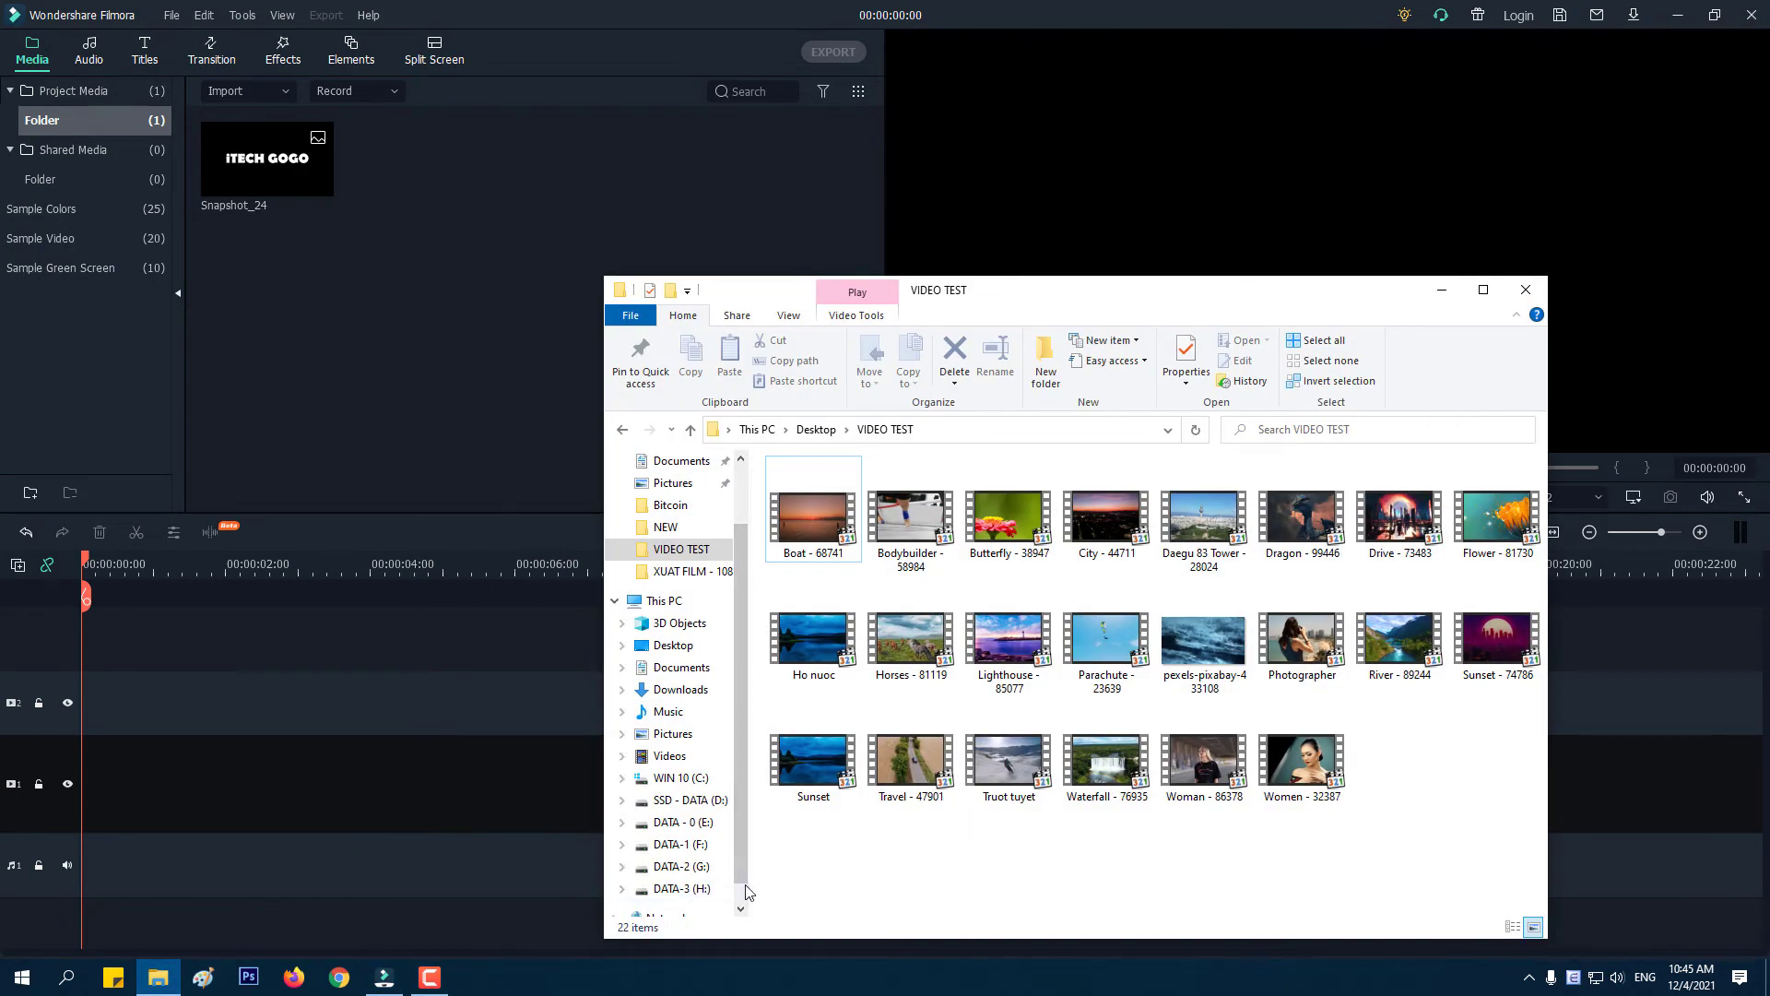
scroll(706, 876, down, 1)
click(707, 876)
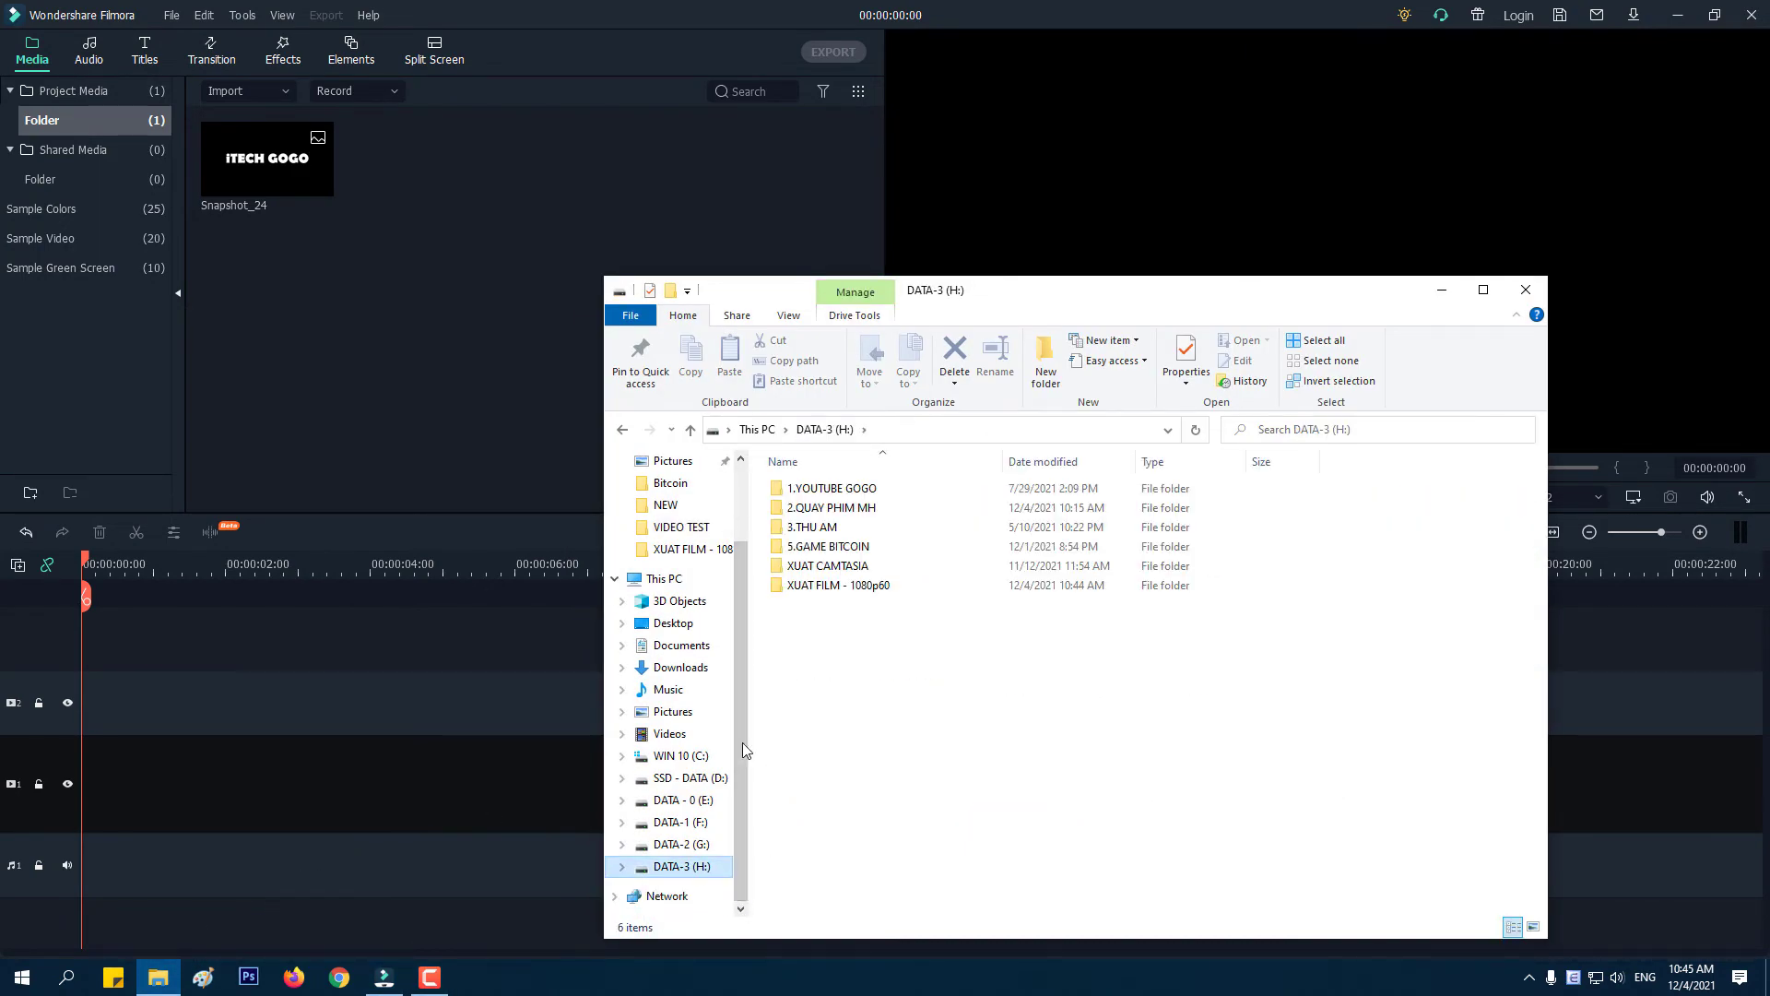
double_click(814, 587)
drag(959, 610, 288, 318)
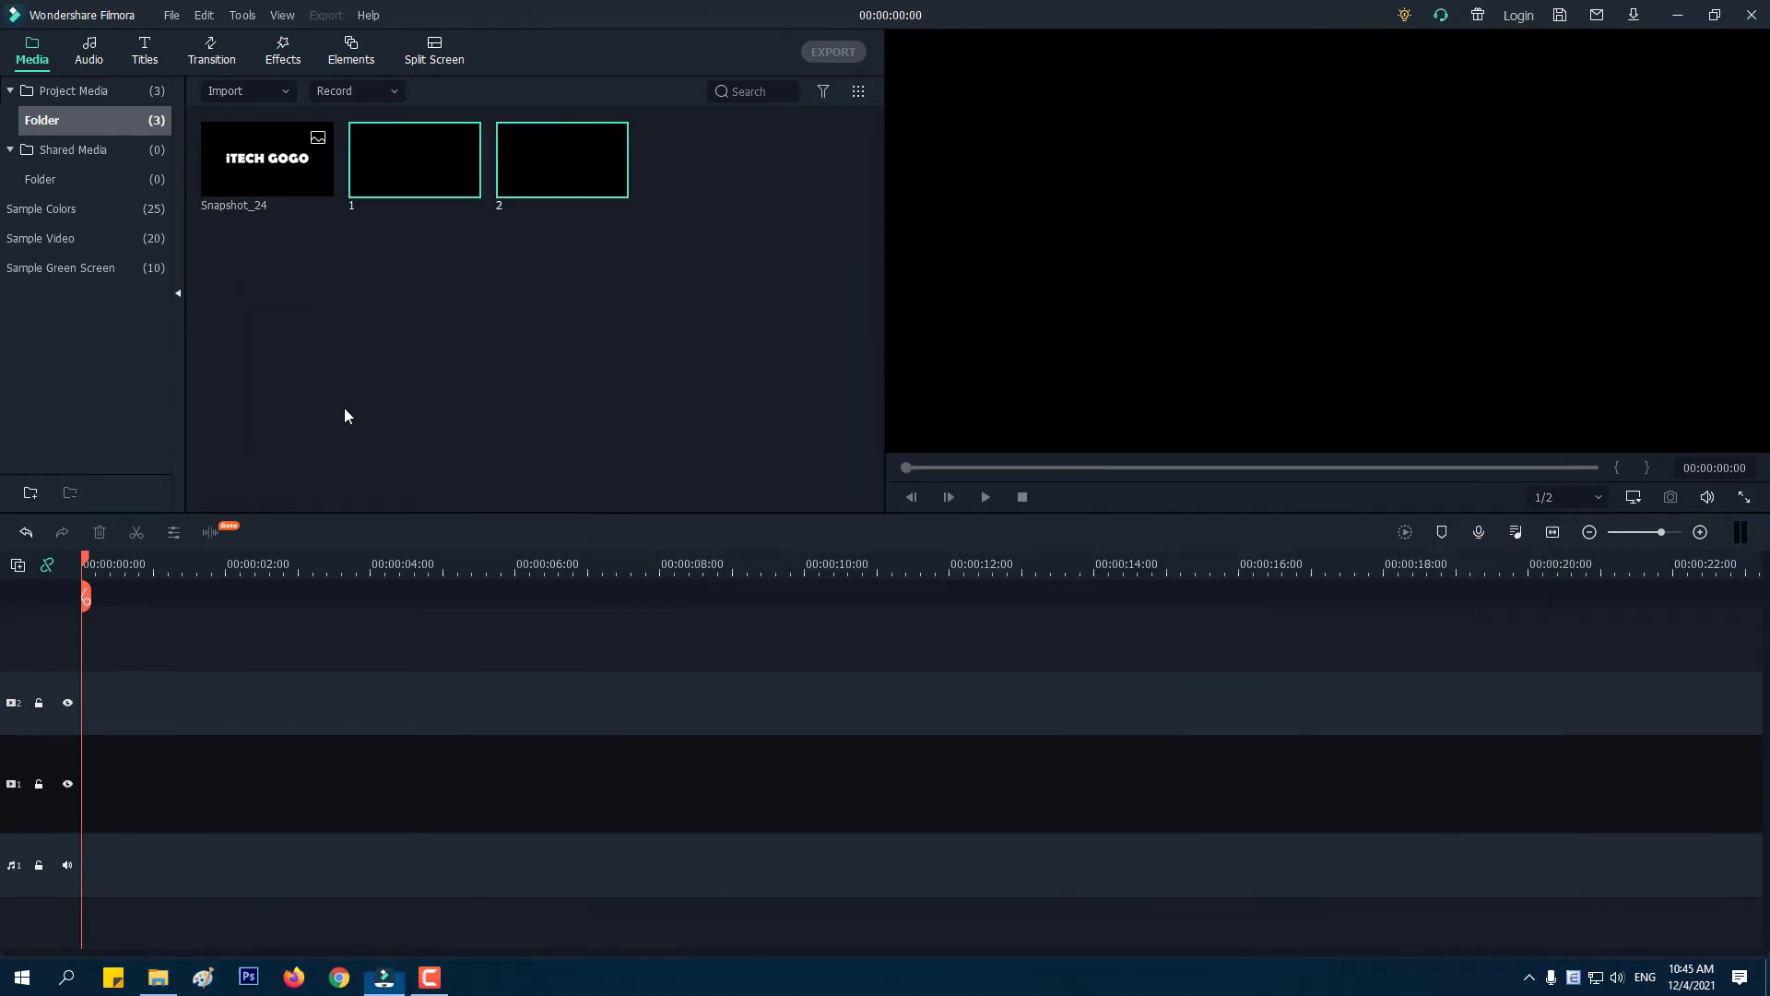
Place video 1 on track 1 and video 2 above it on track 2, both starting at 00:00:00:00.
drag(409, 367, 78, 754)
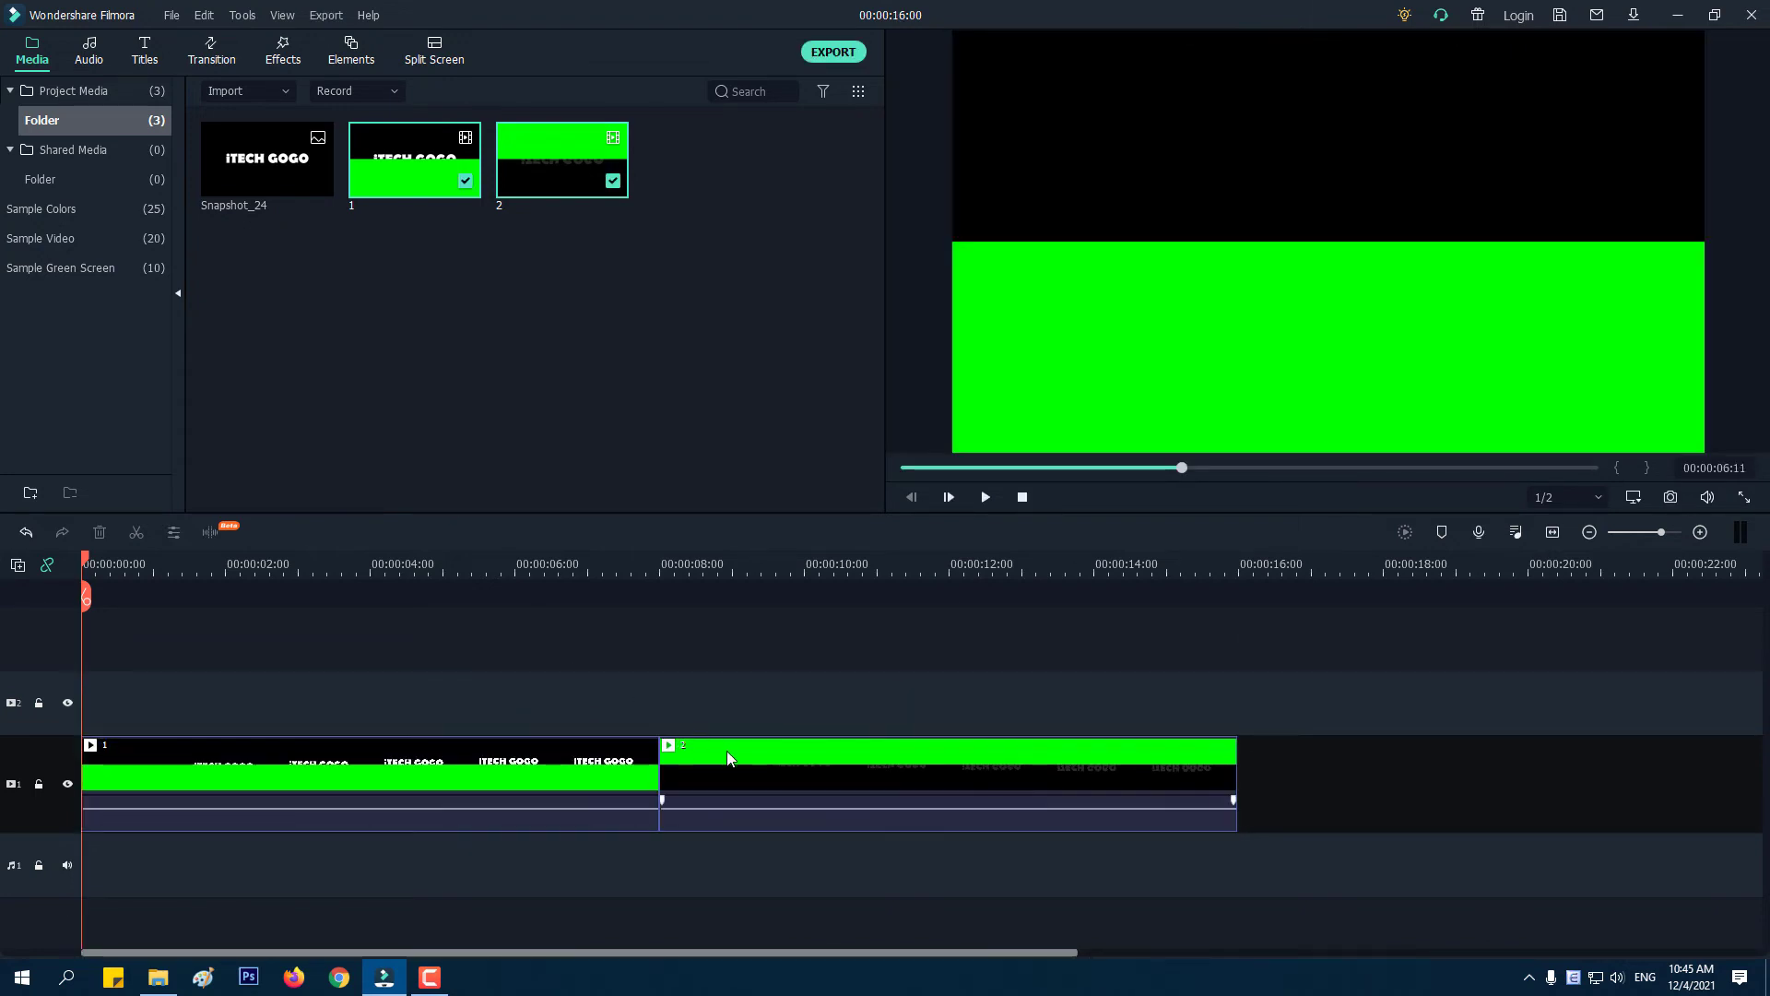
drag(727, 751, 120, 706)
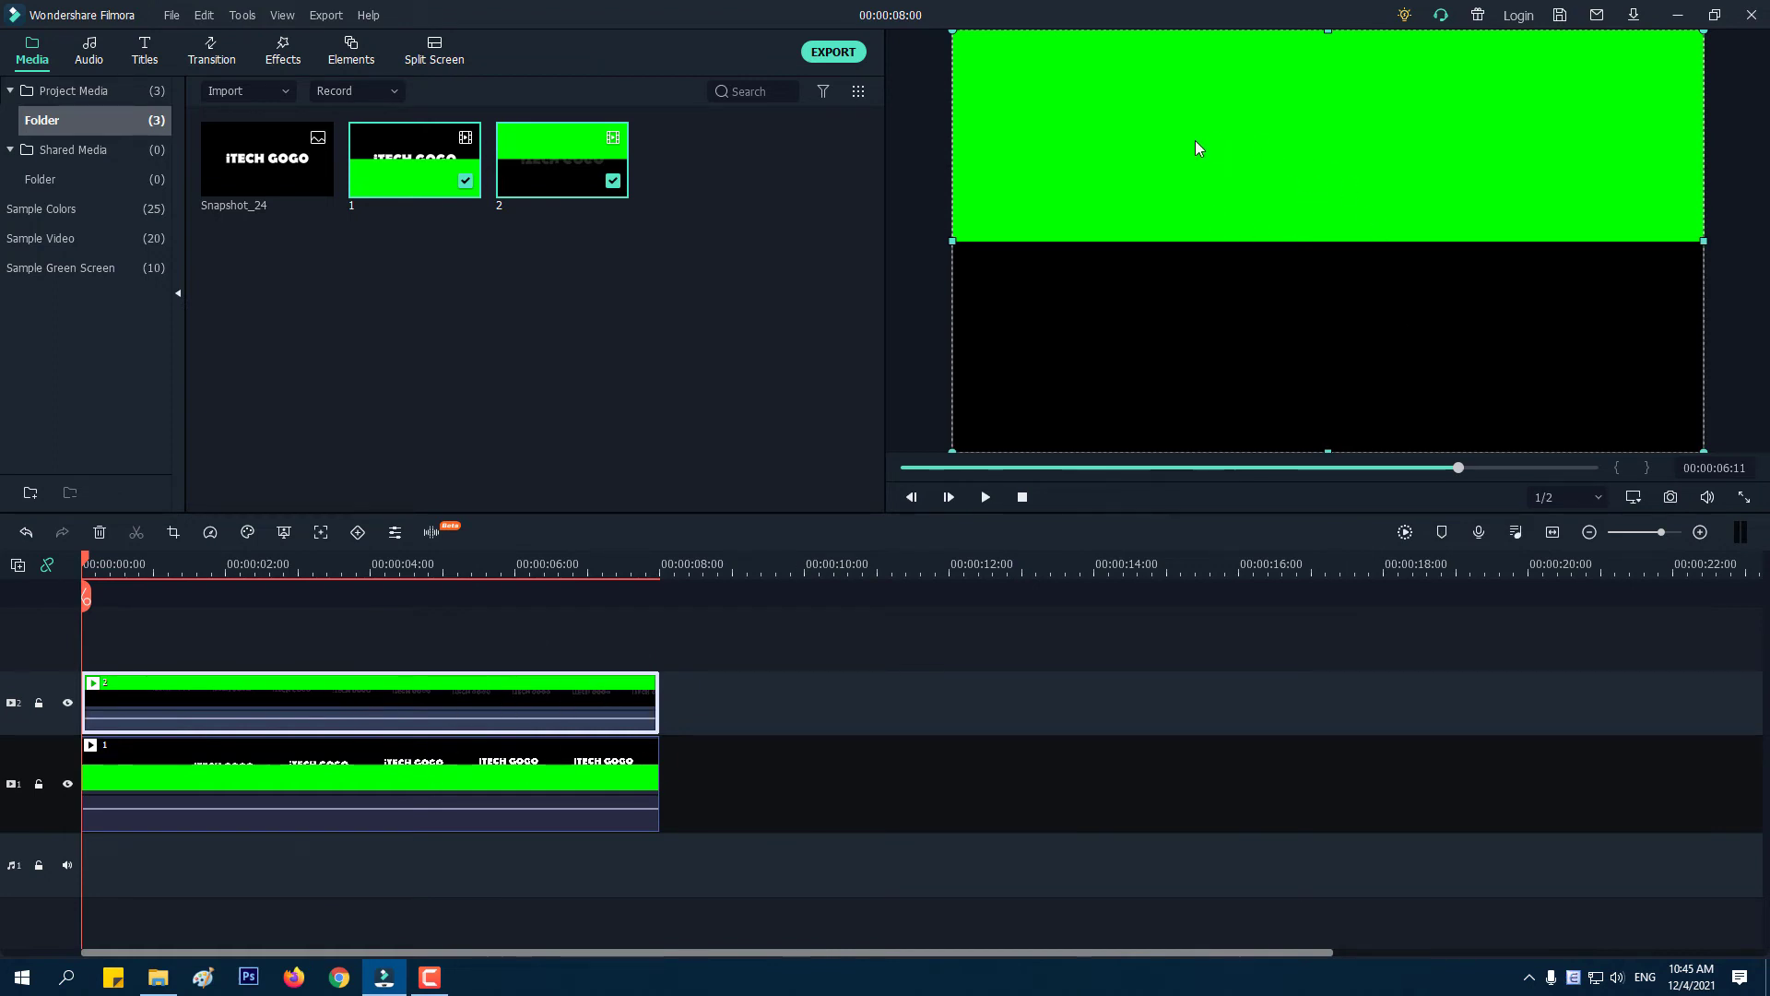
Enable Chroma Key on video clips 2 and 1 to remove their green areas.
double_click(259, 695)
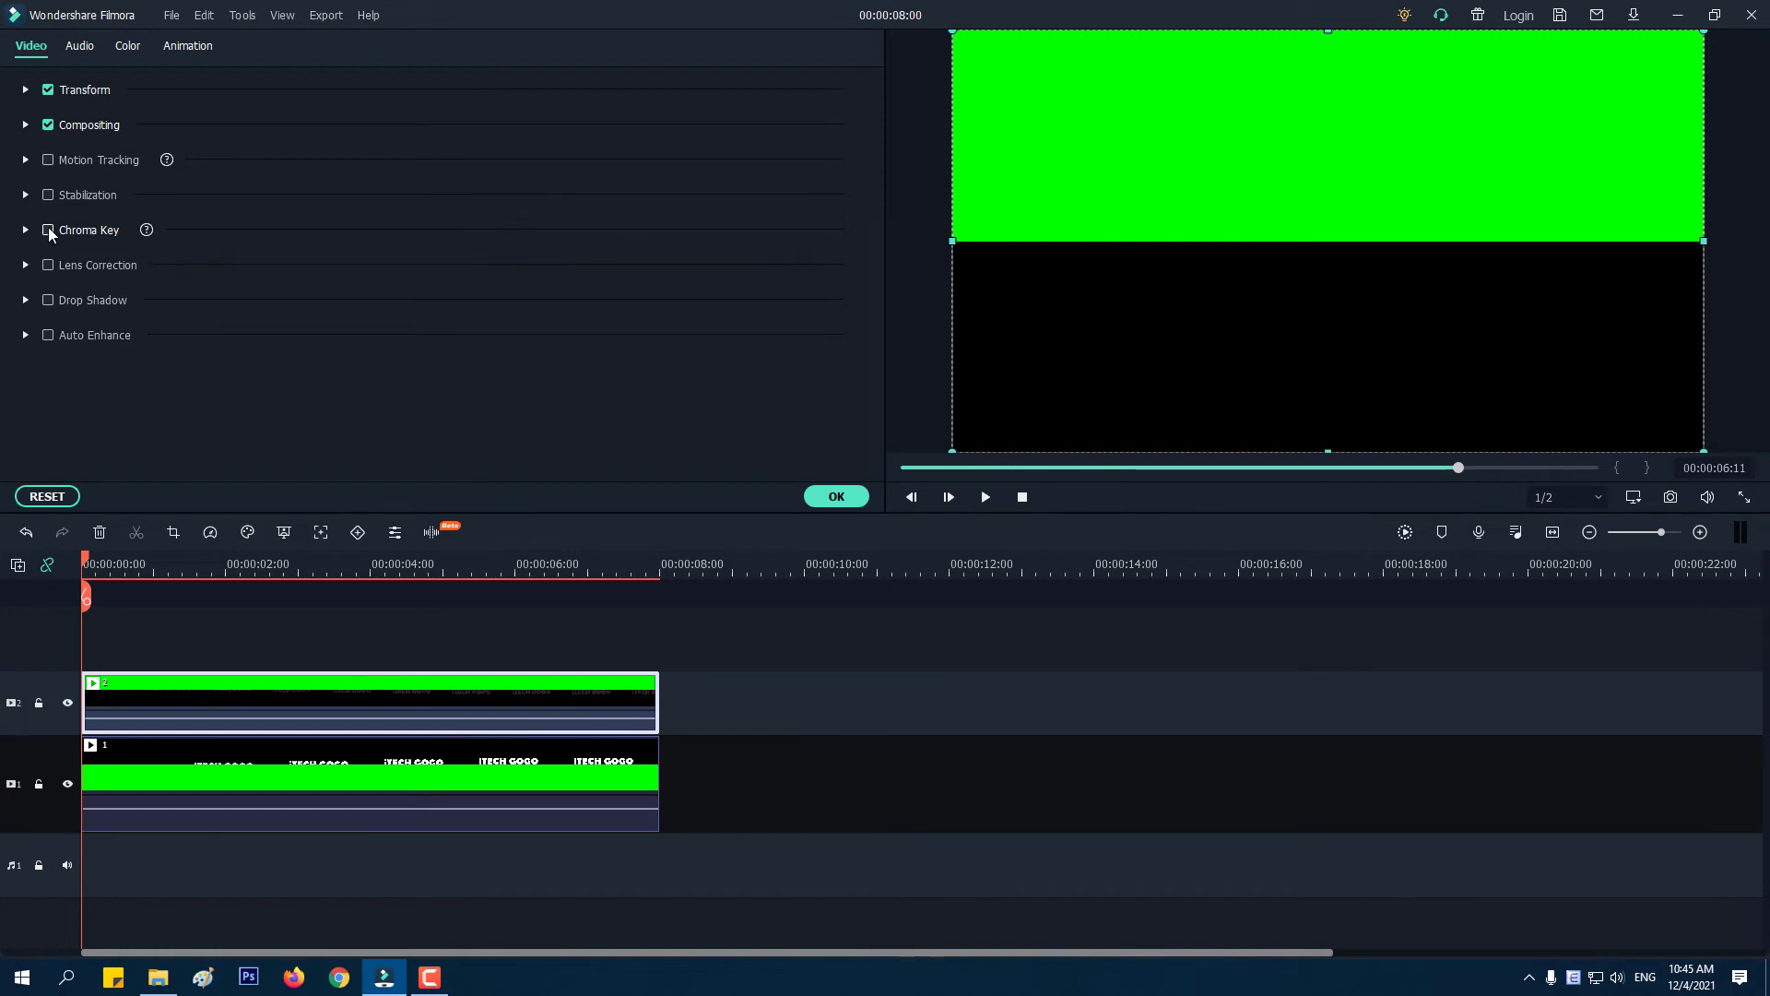
click(48, 228)
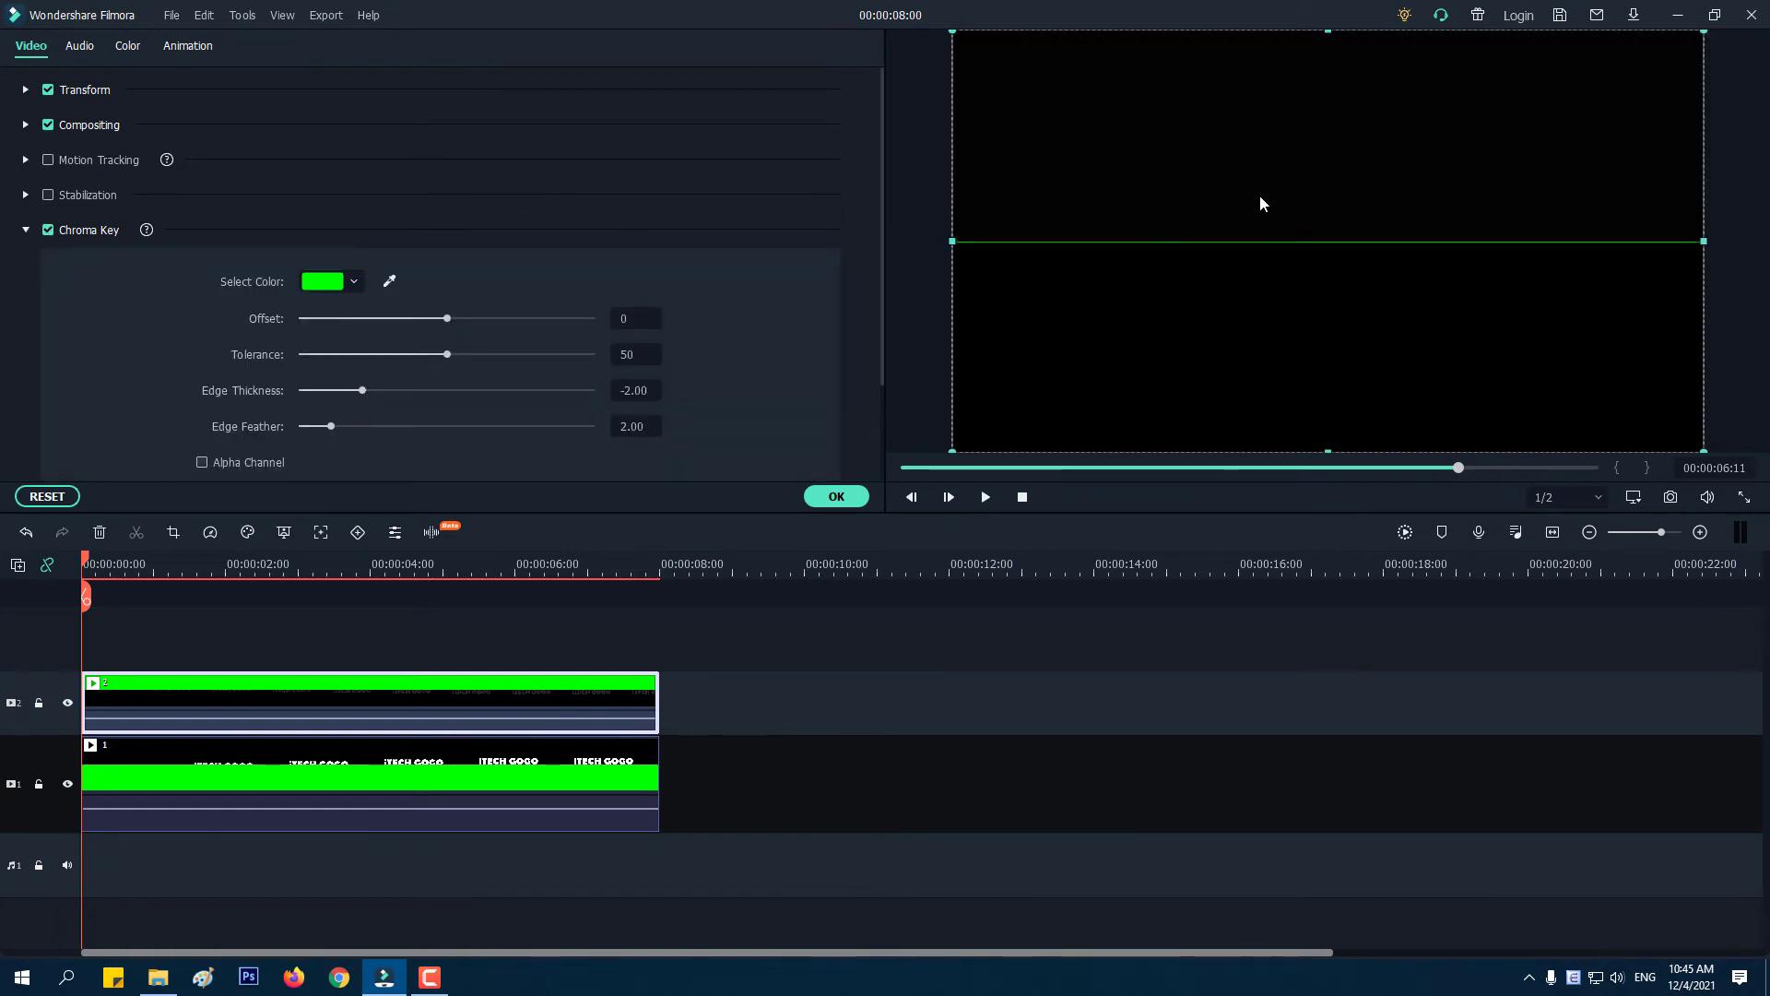
click(195, 771)
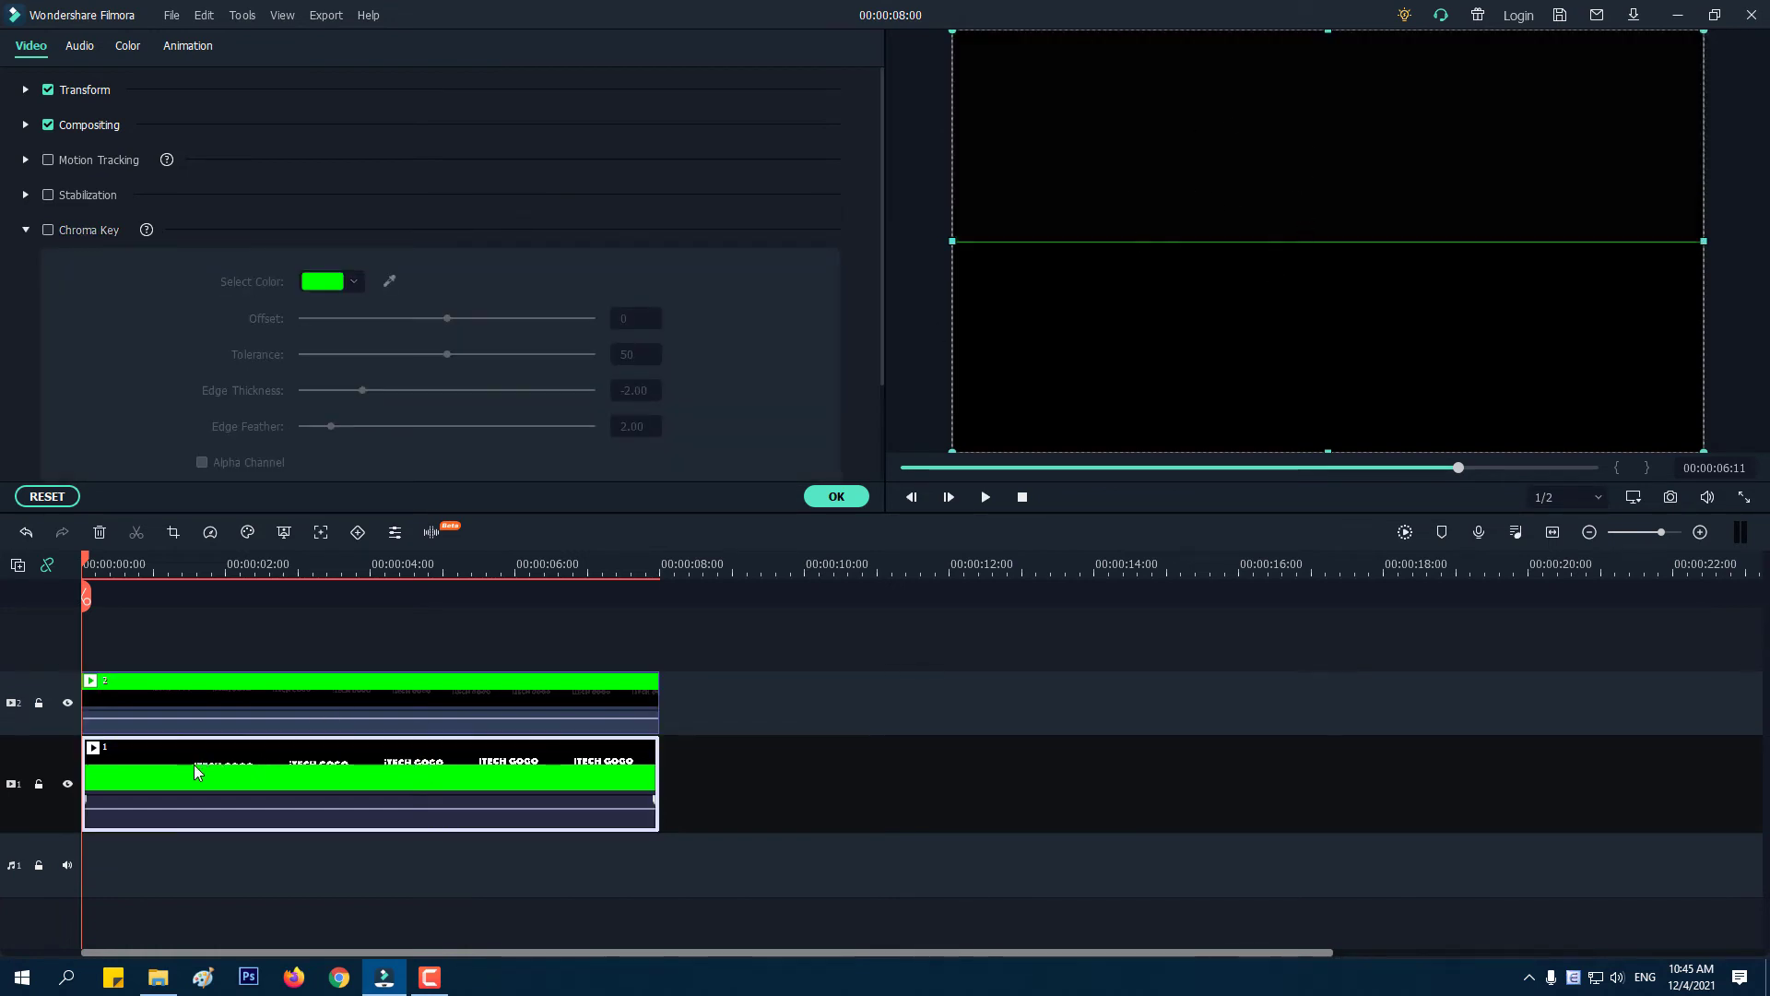
click(48, 231)
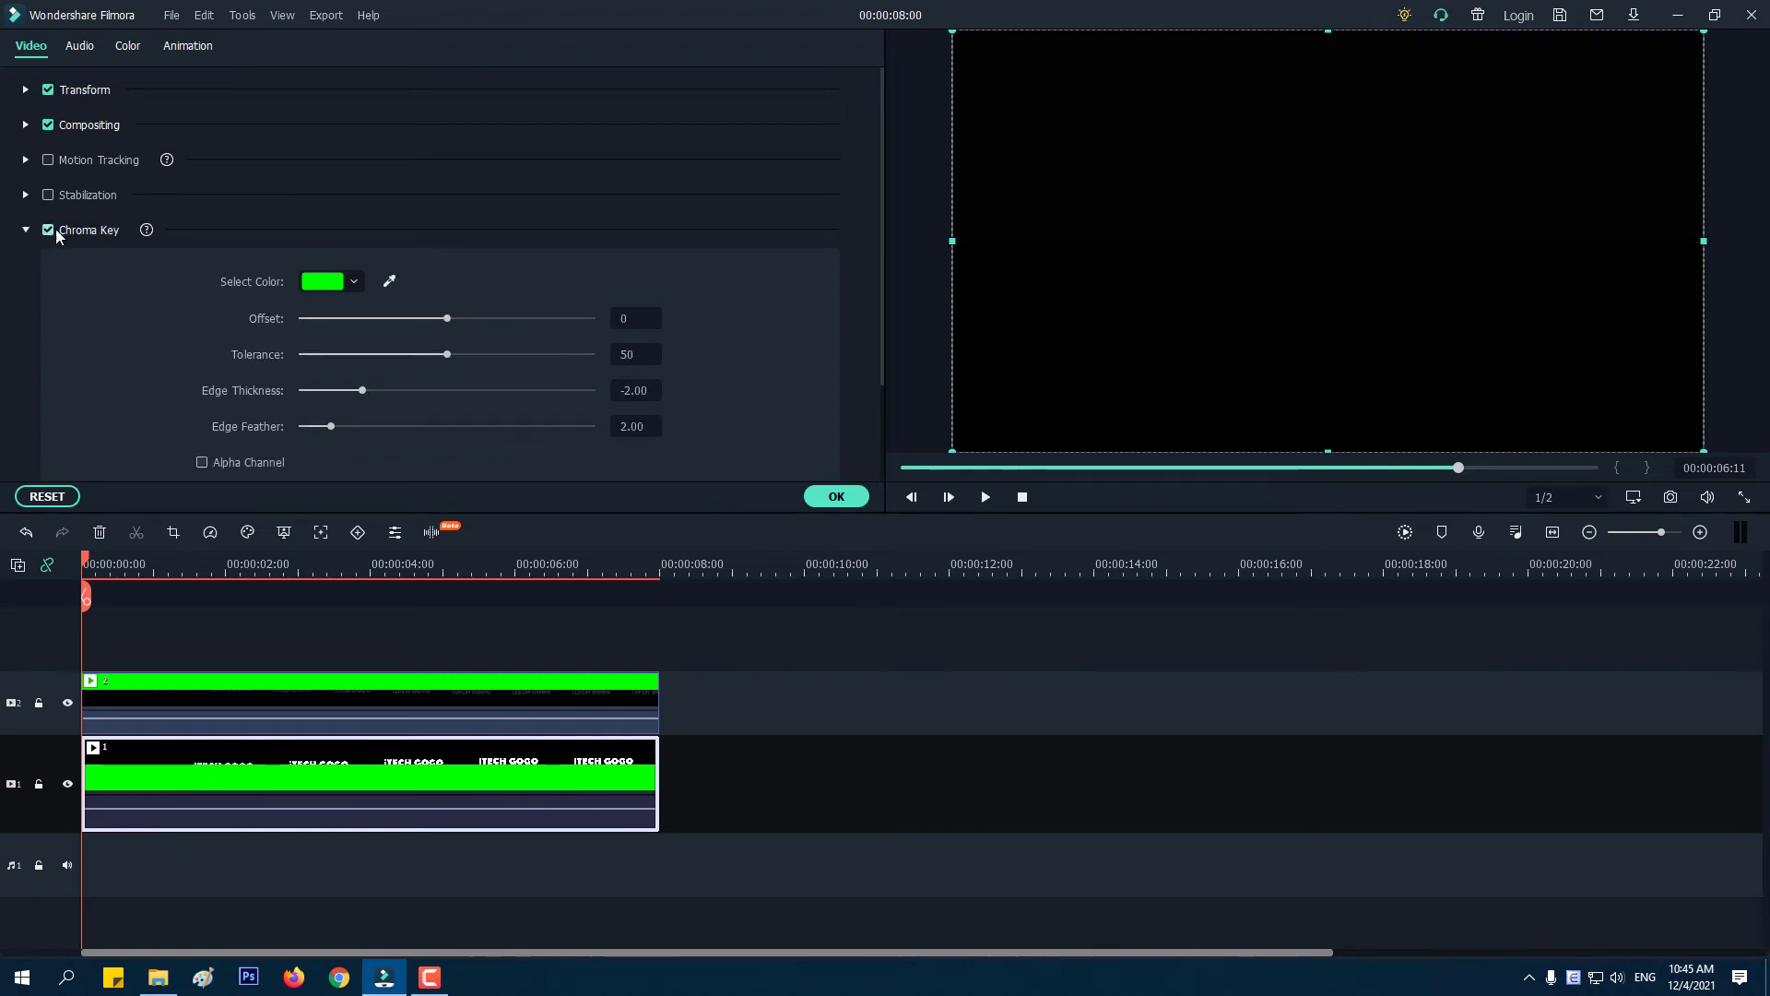
click(837, 497)
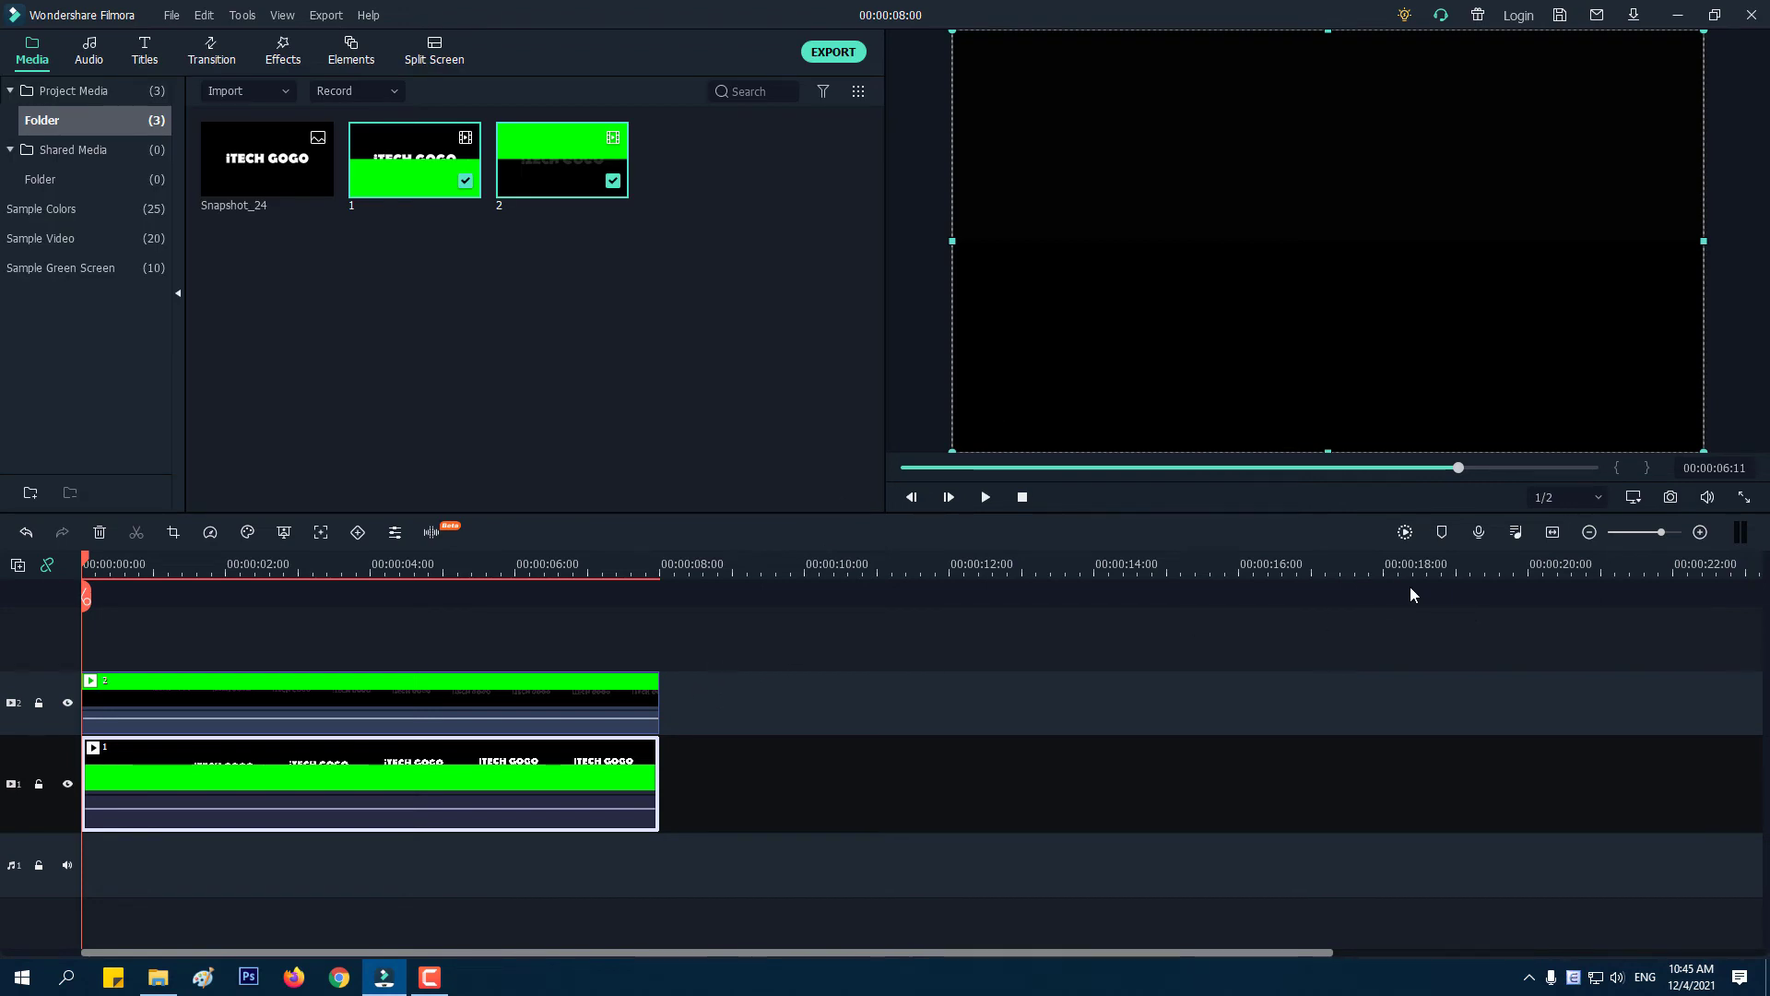
Play the keyed composite twice to check the rising title and its rippling reflection.
key(space)
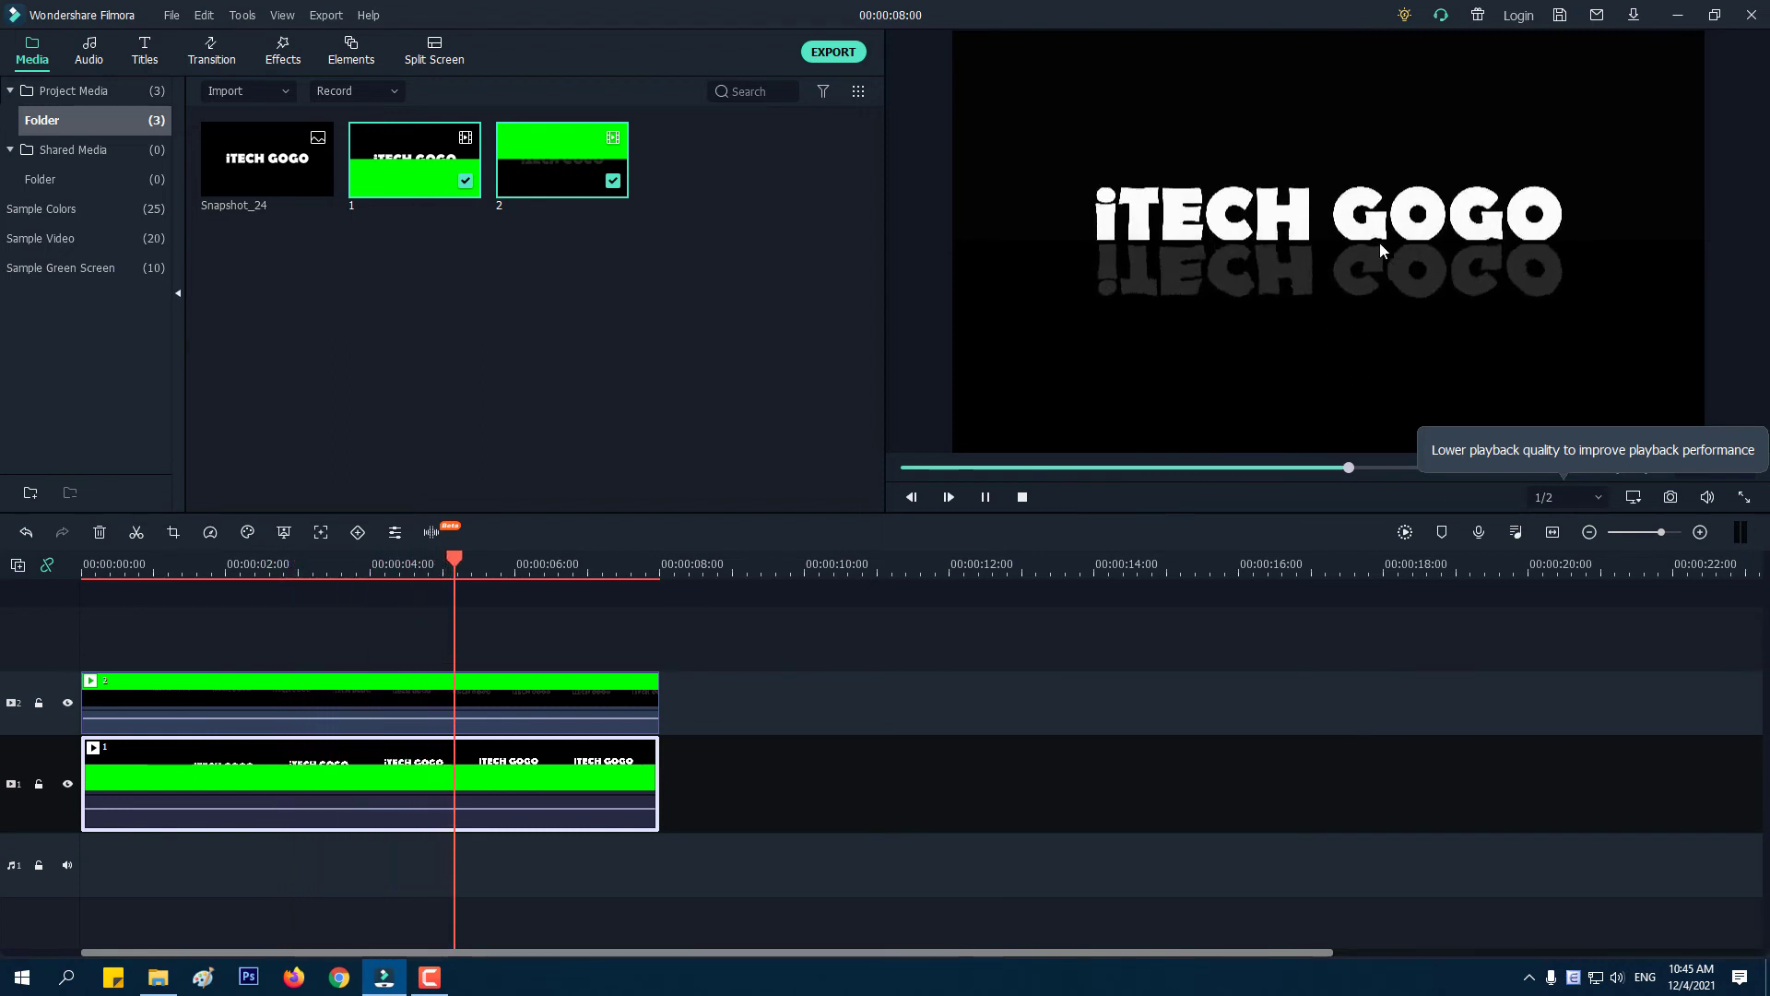
key(space)
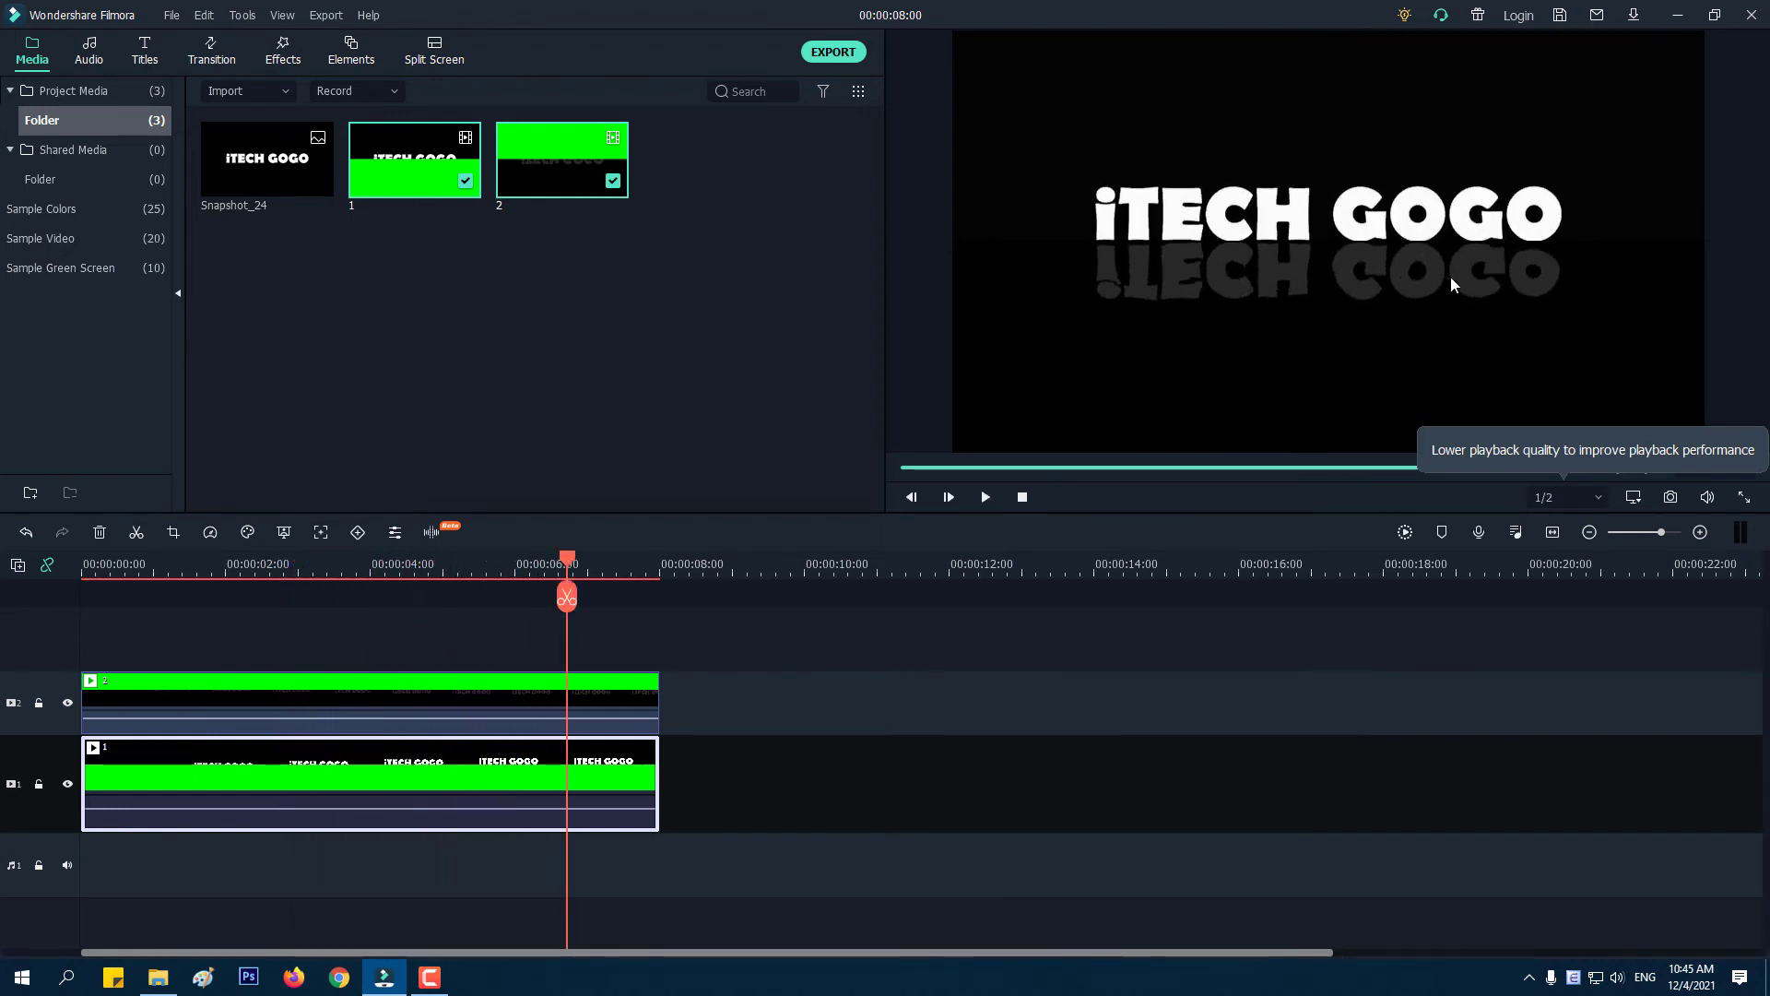
click(88, 564)
key(space)
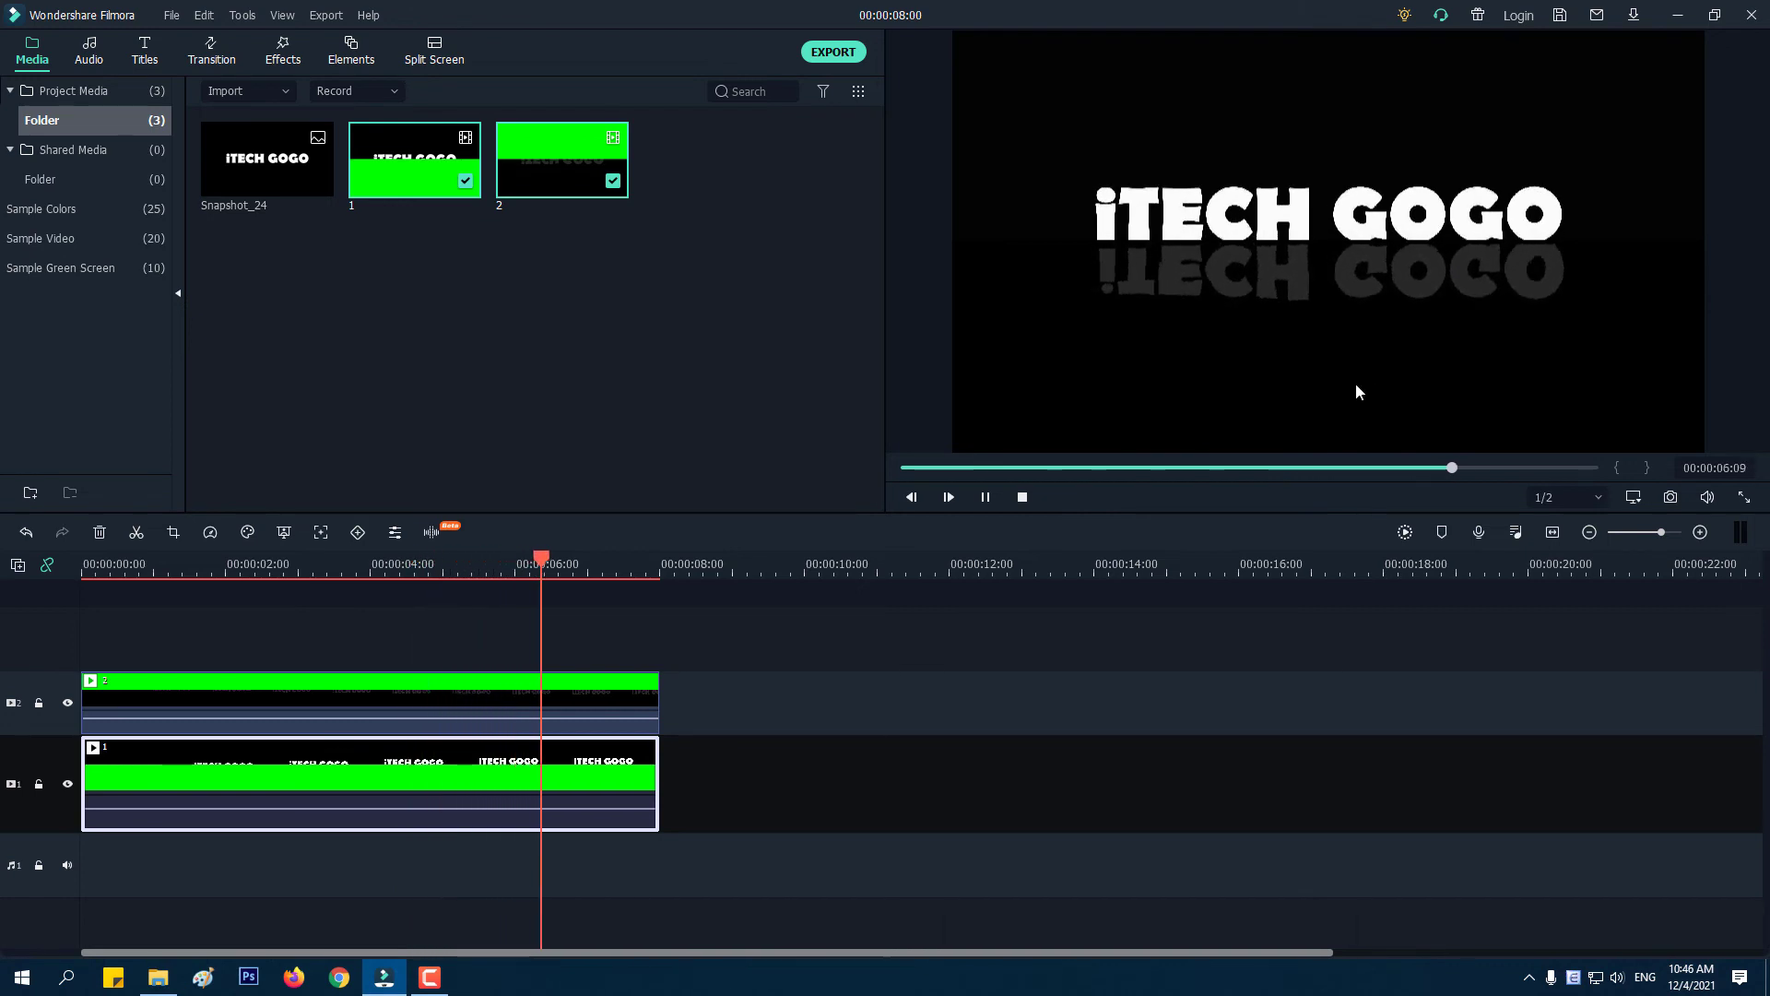
key(space)
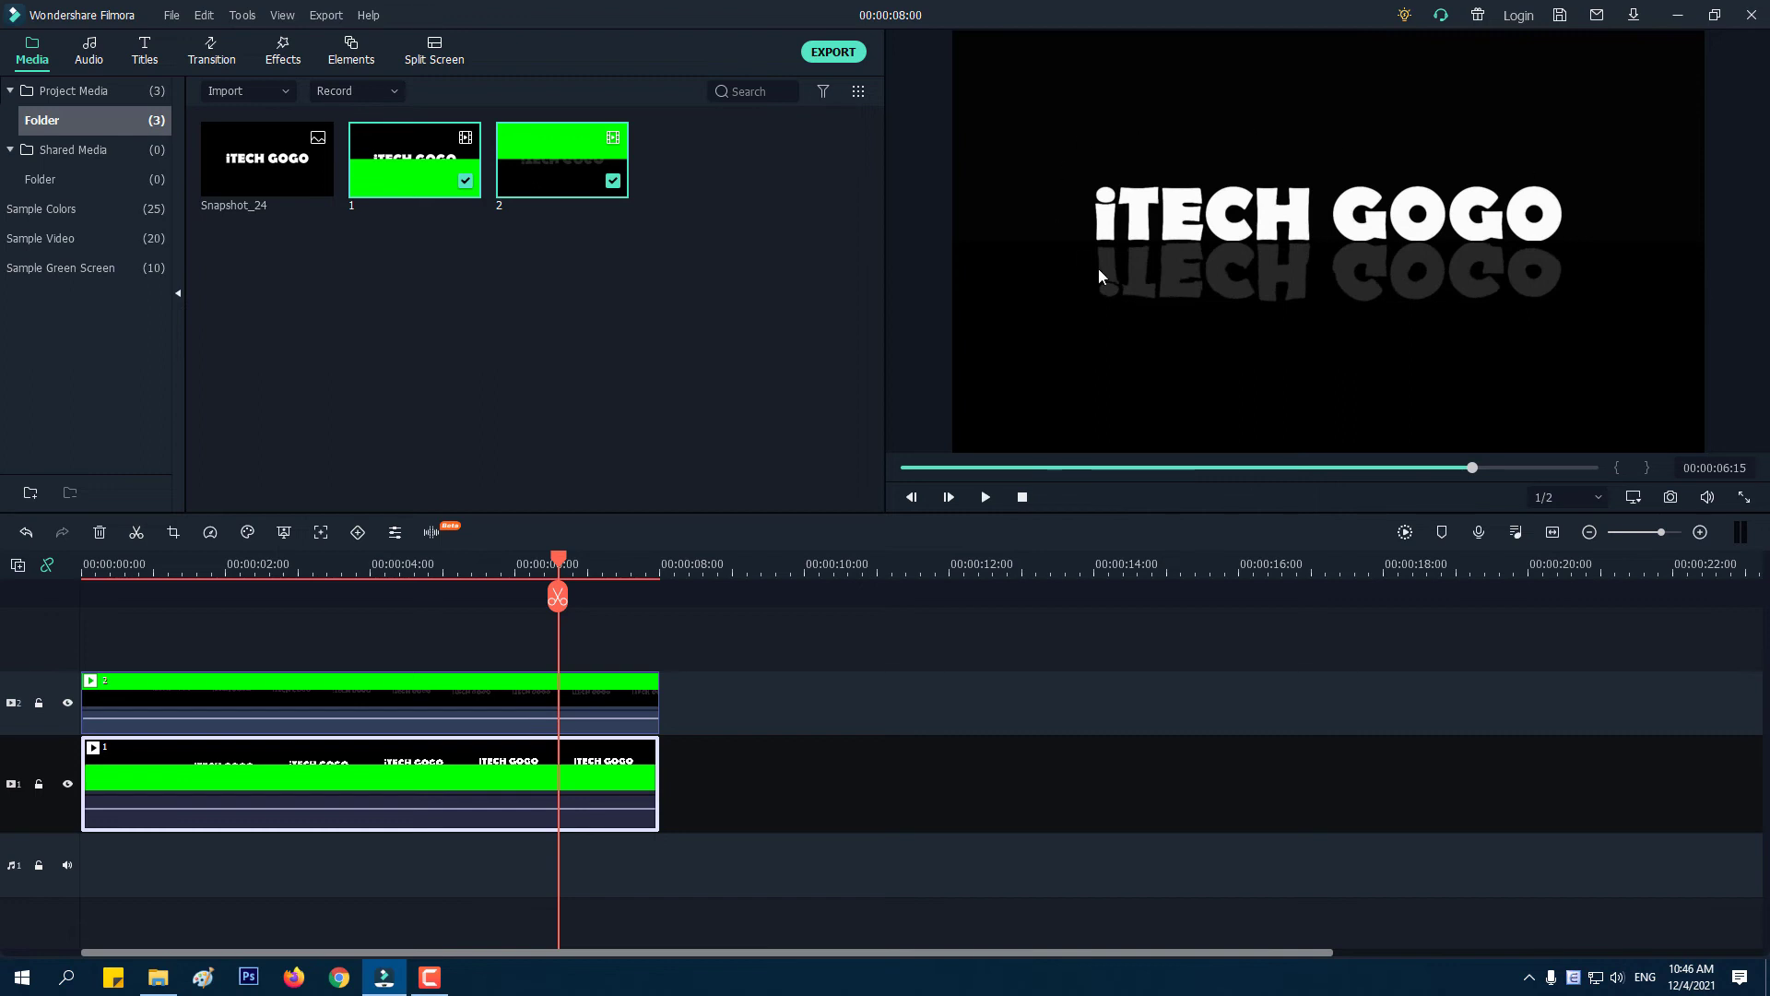
Add the Orange sample color on track 3 from the start and extend it to the end of the video clips.
click(136, 213)
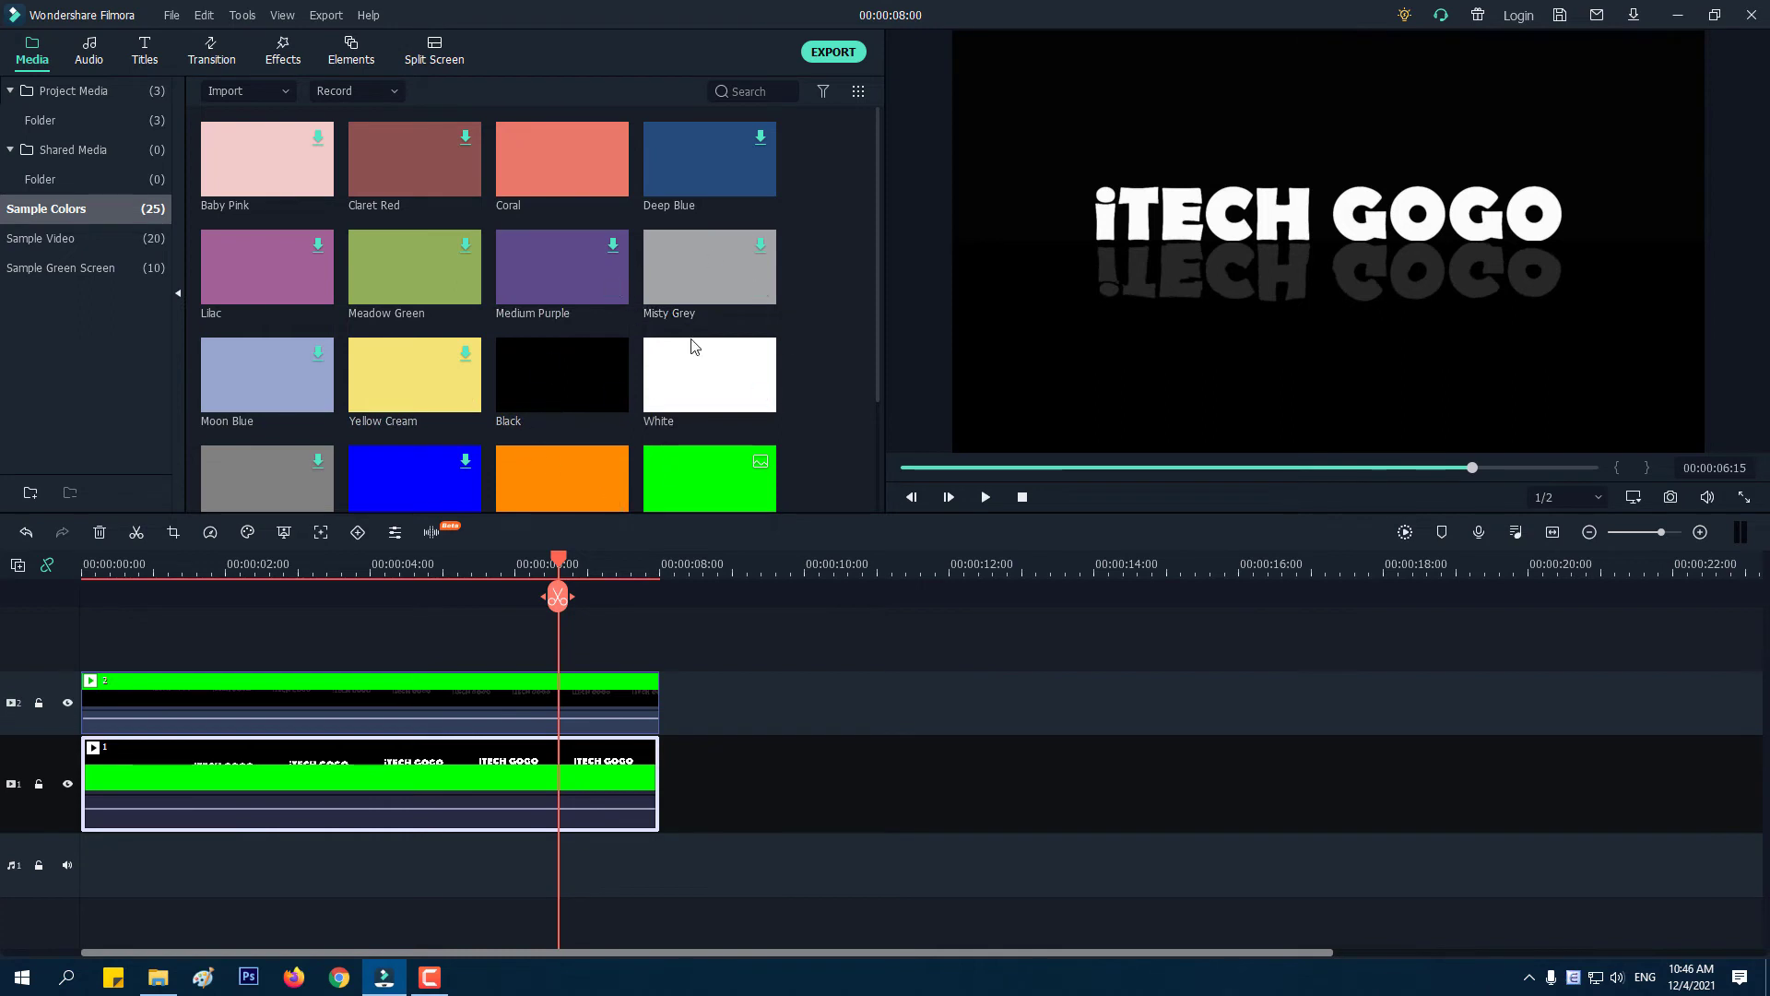
scroll(694, 346, down, 2)
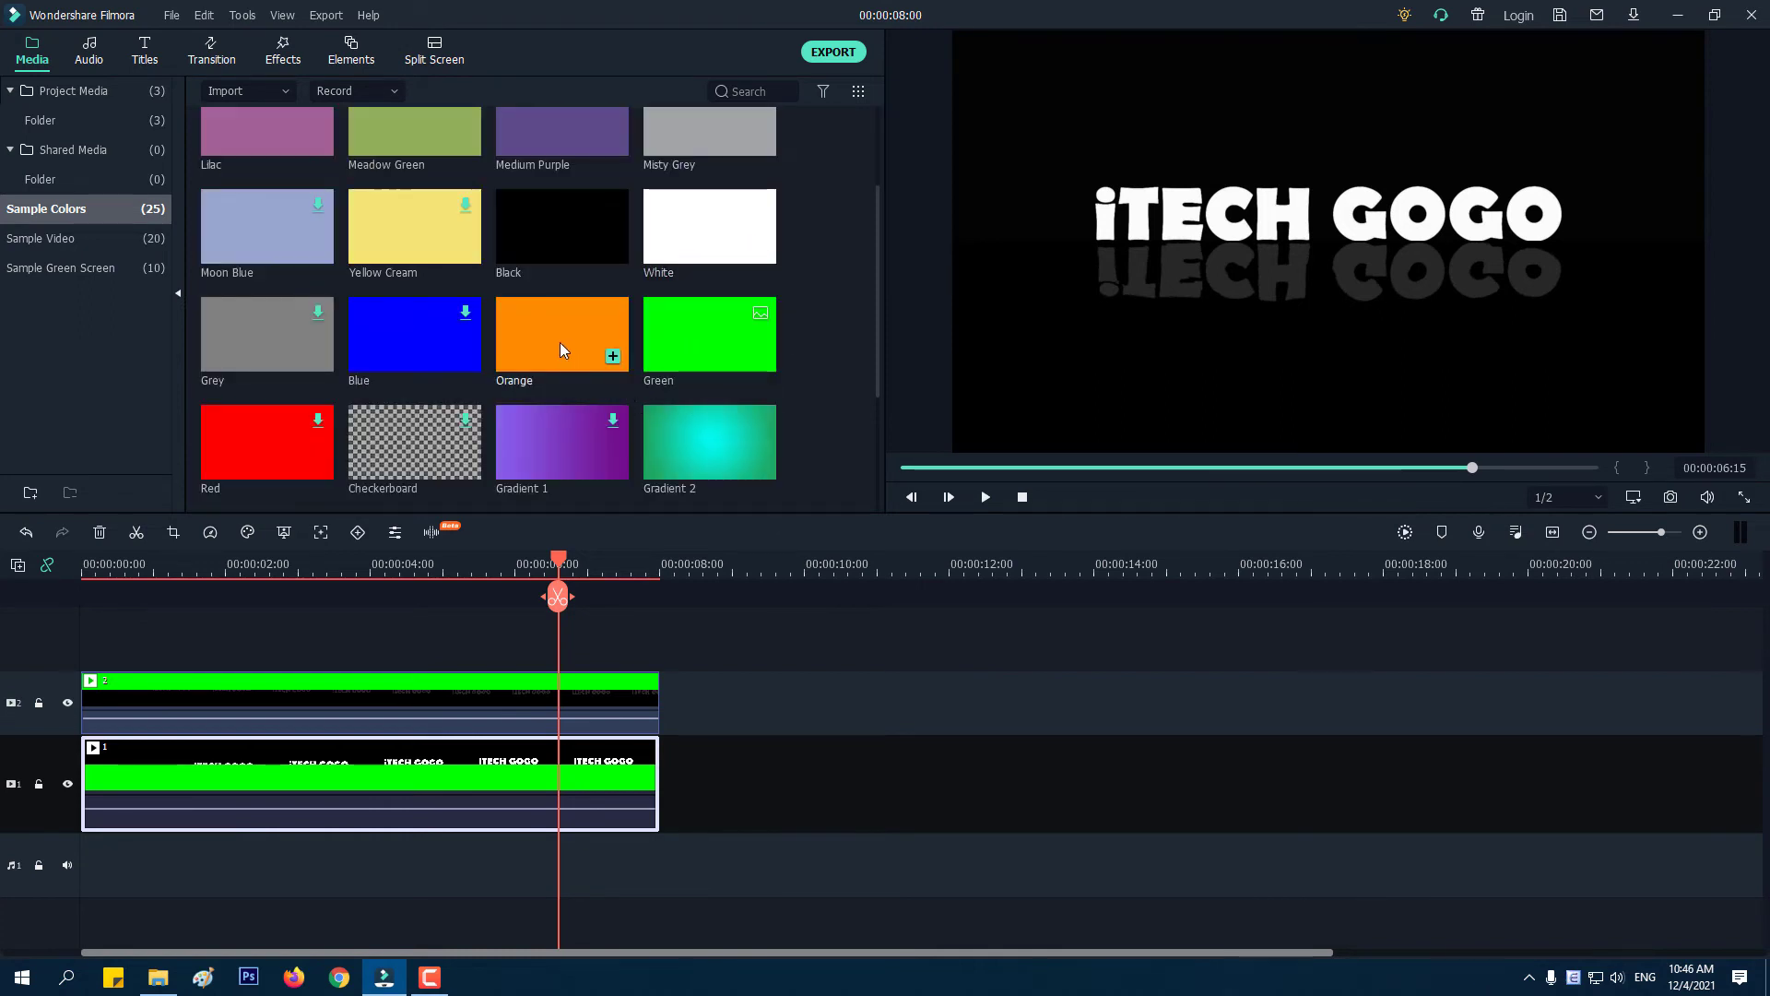
drag(545, 341, 86, 613)
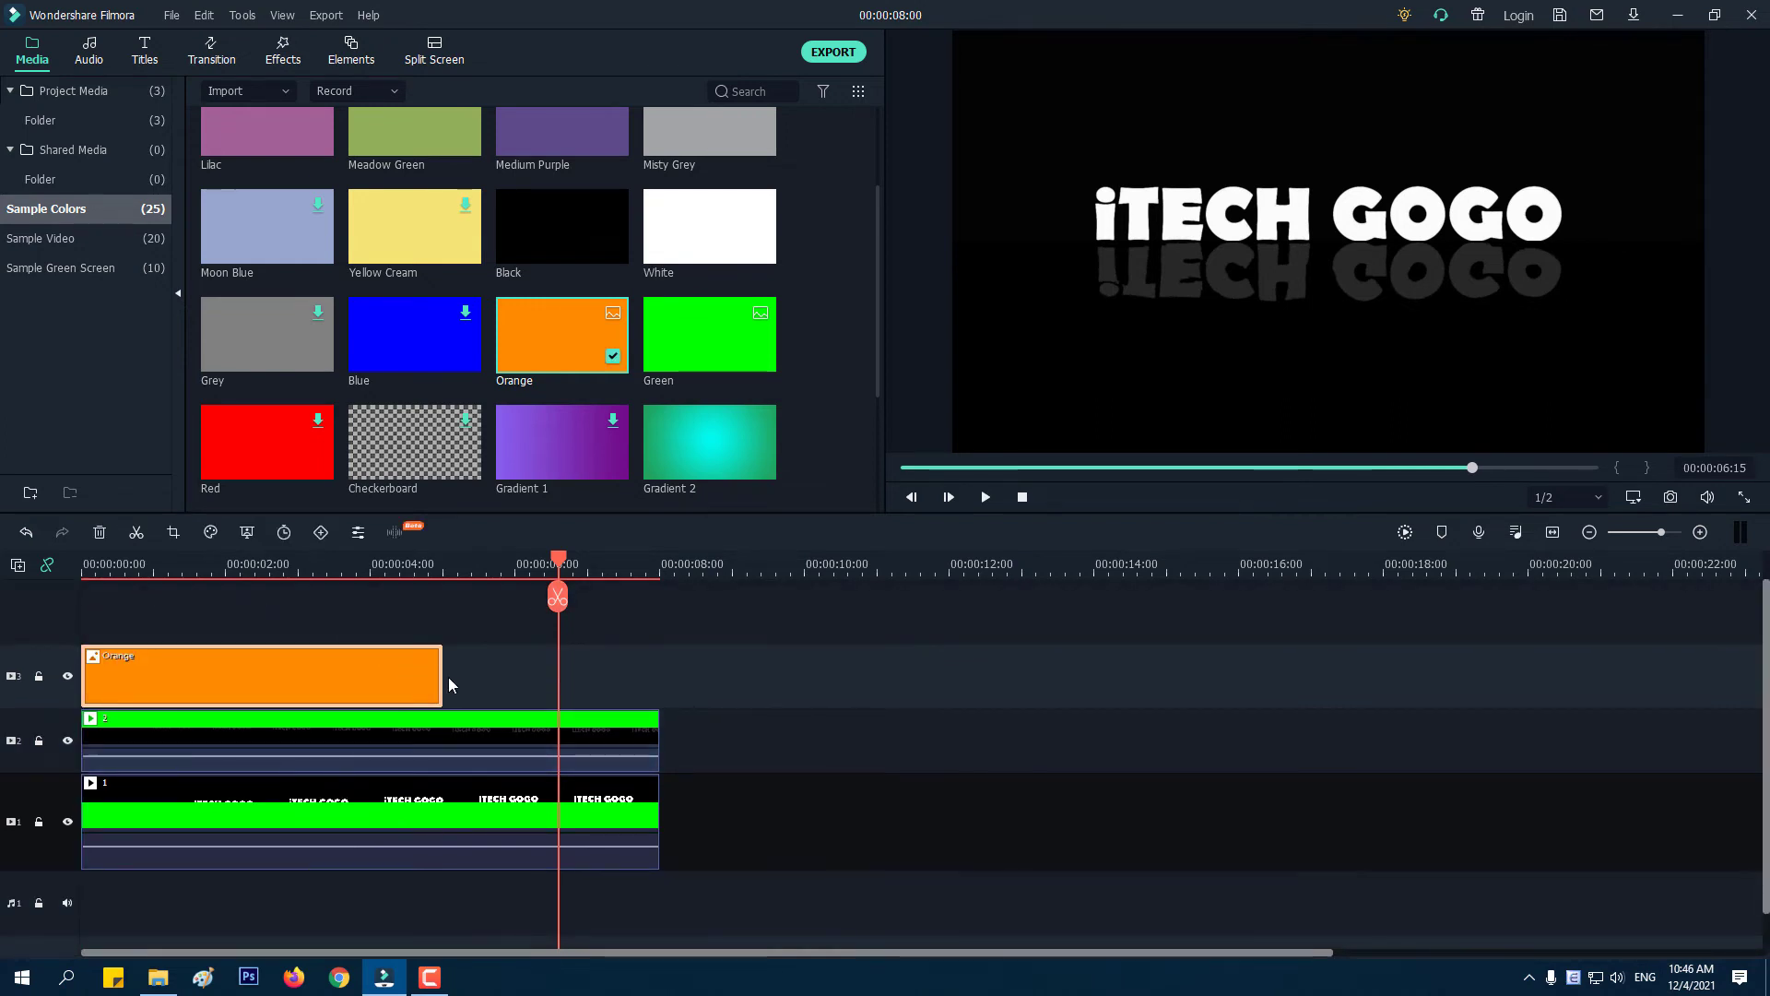
drag(444, 678, 664, 703)
Set the Orange clip's Compositing blending mode to Multiply, with the playhead at a frame where the title shows.
drag(558, 595, 293, 591)
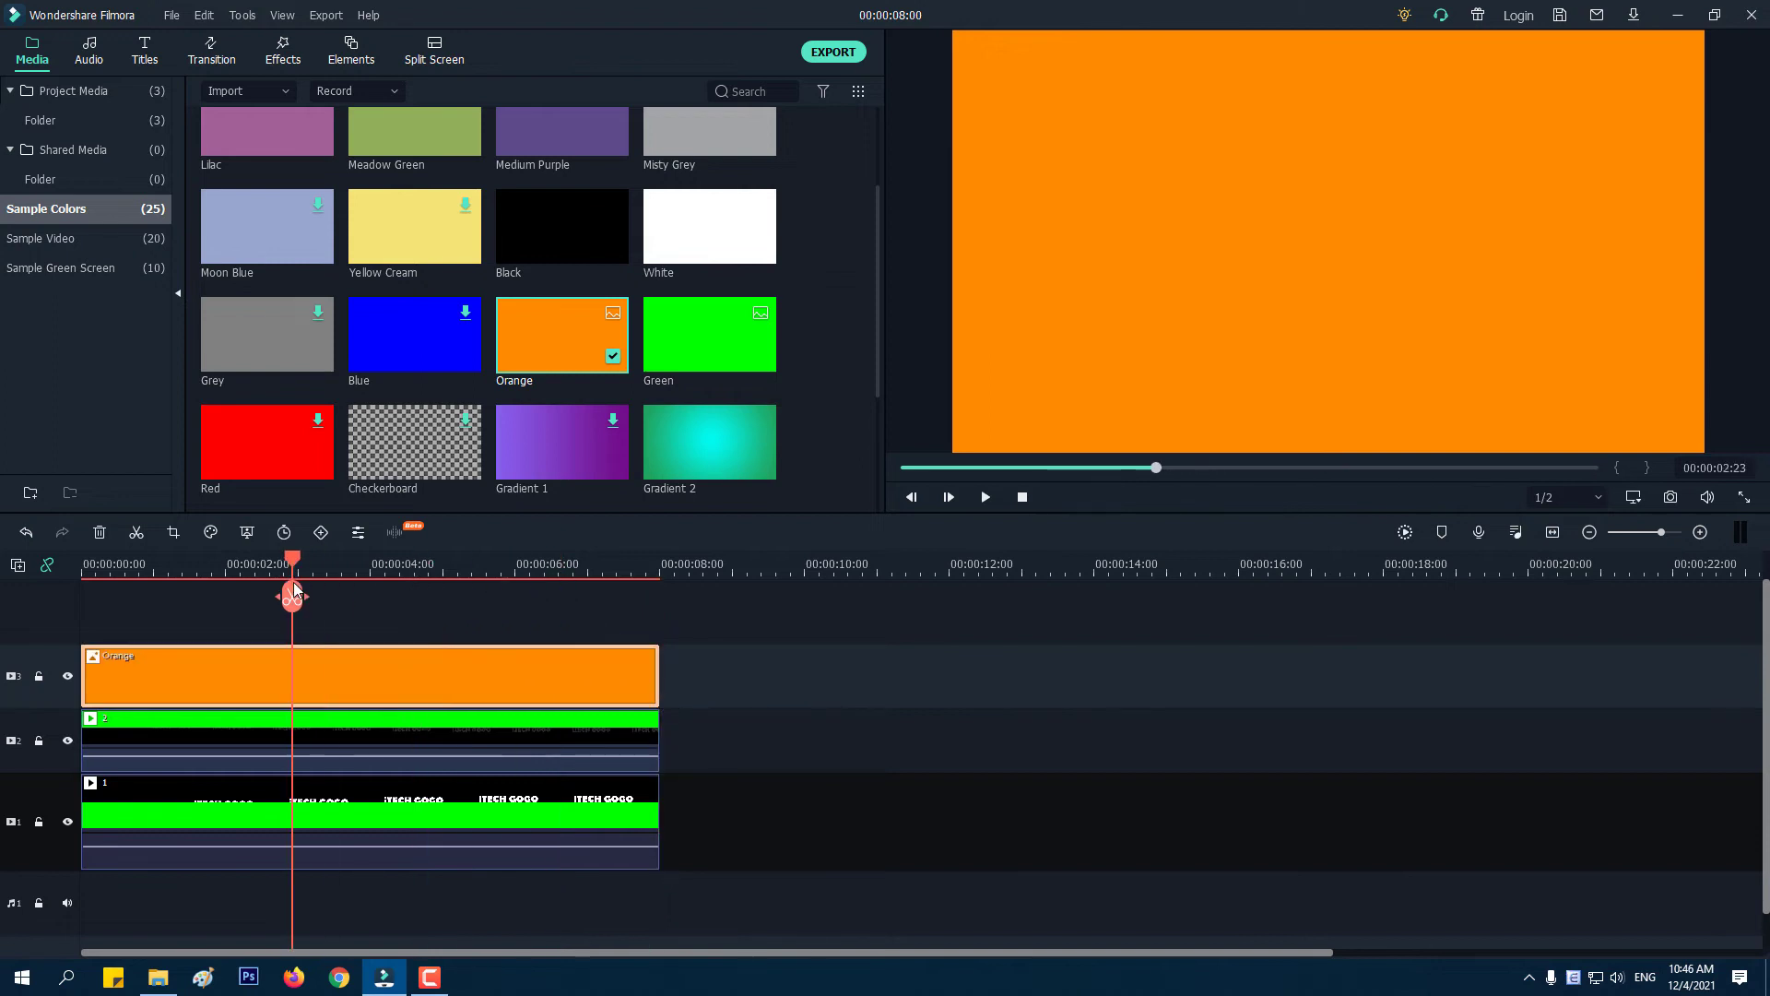
double_click(350, 675)
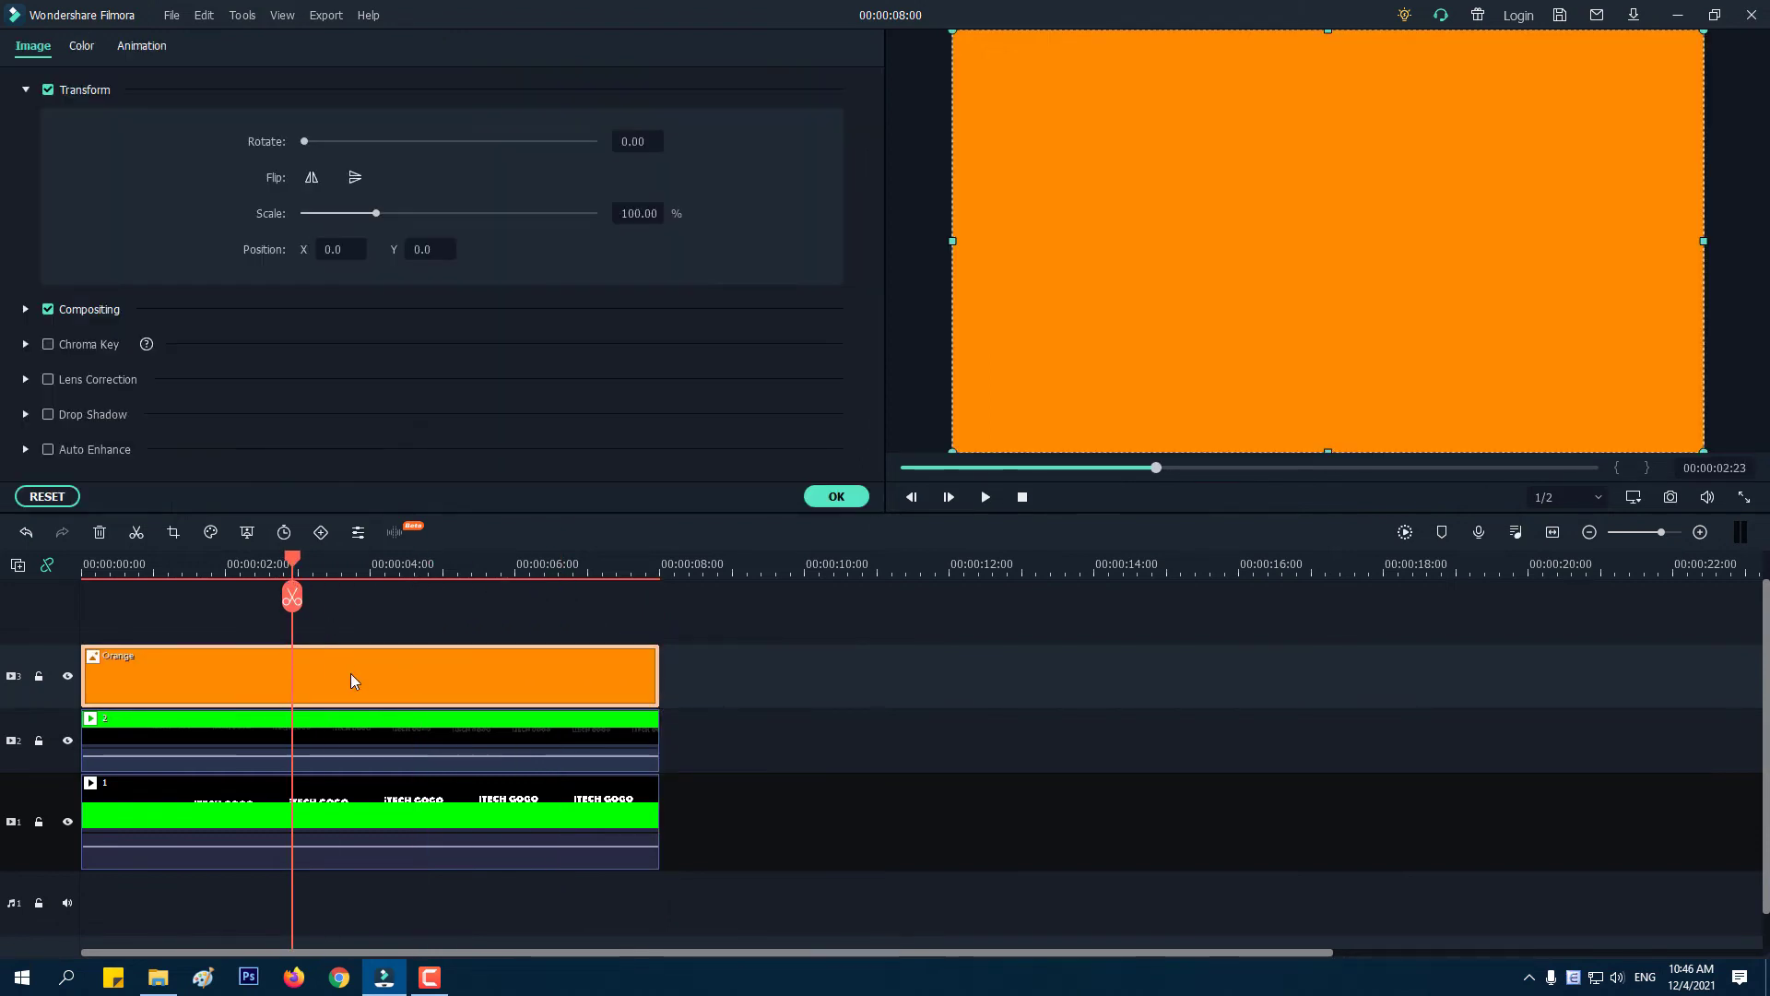
click(26, 310)
scroll(306, 328, down, 1)
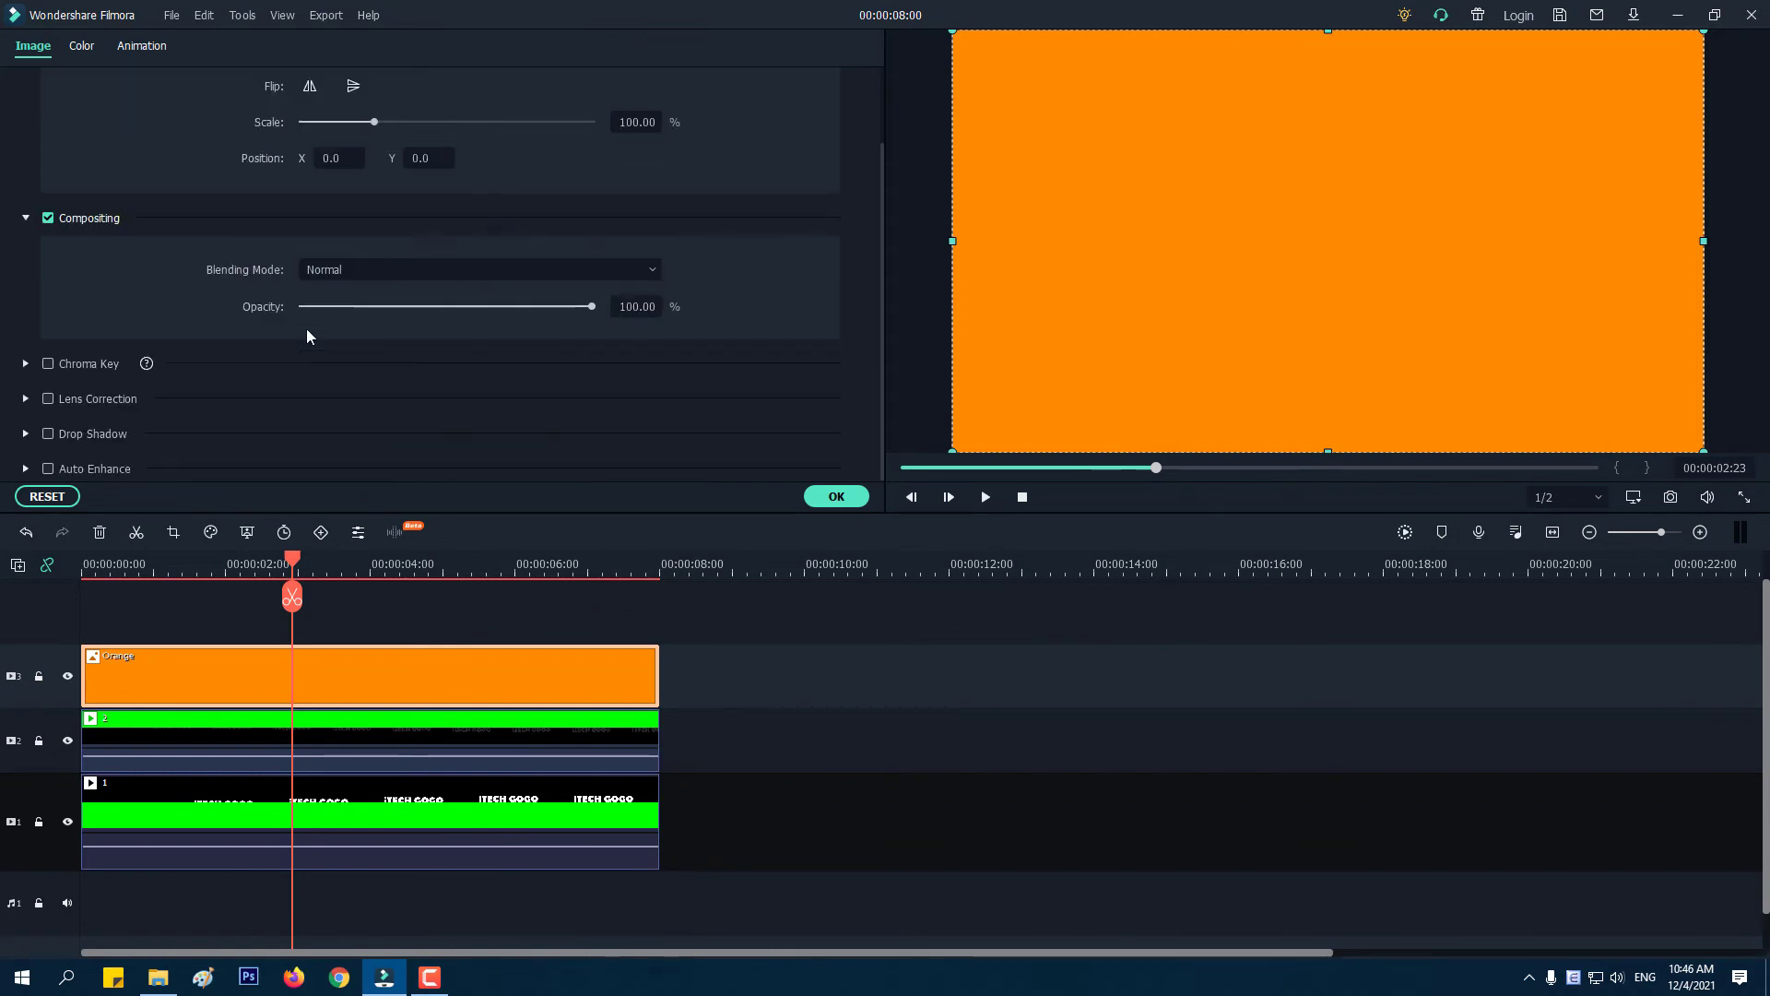
click(335, 269)
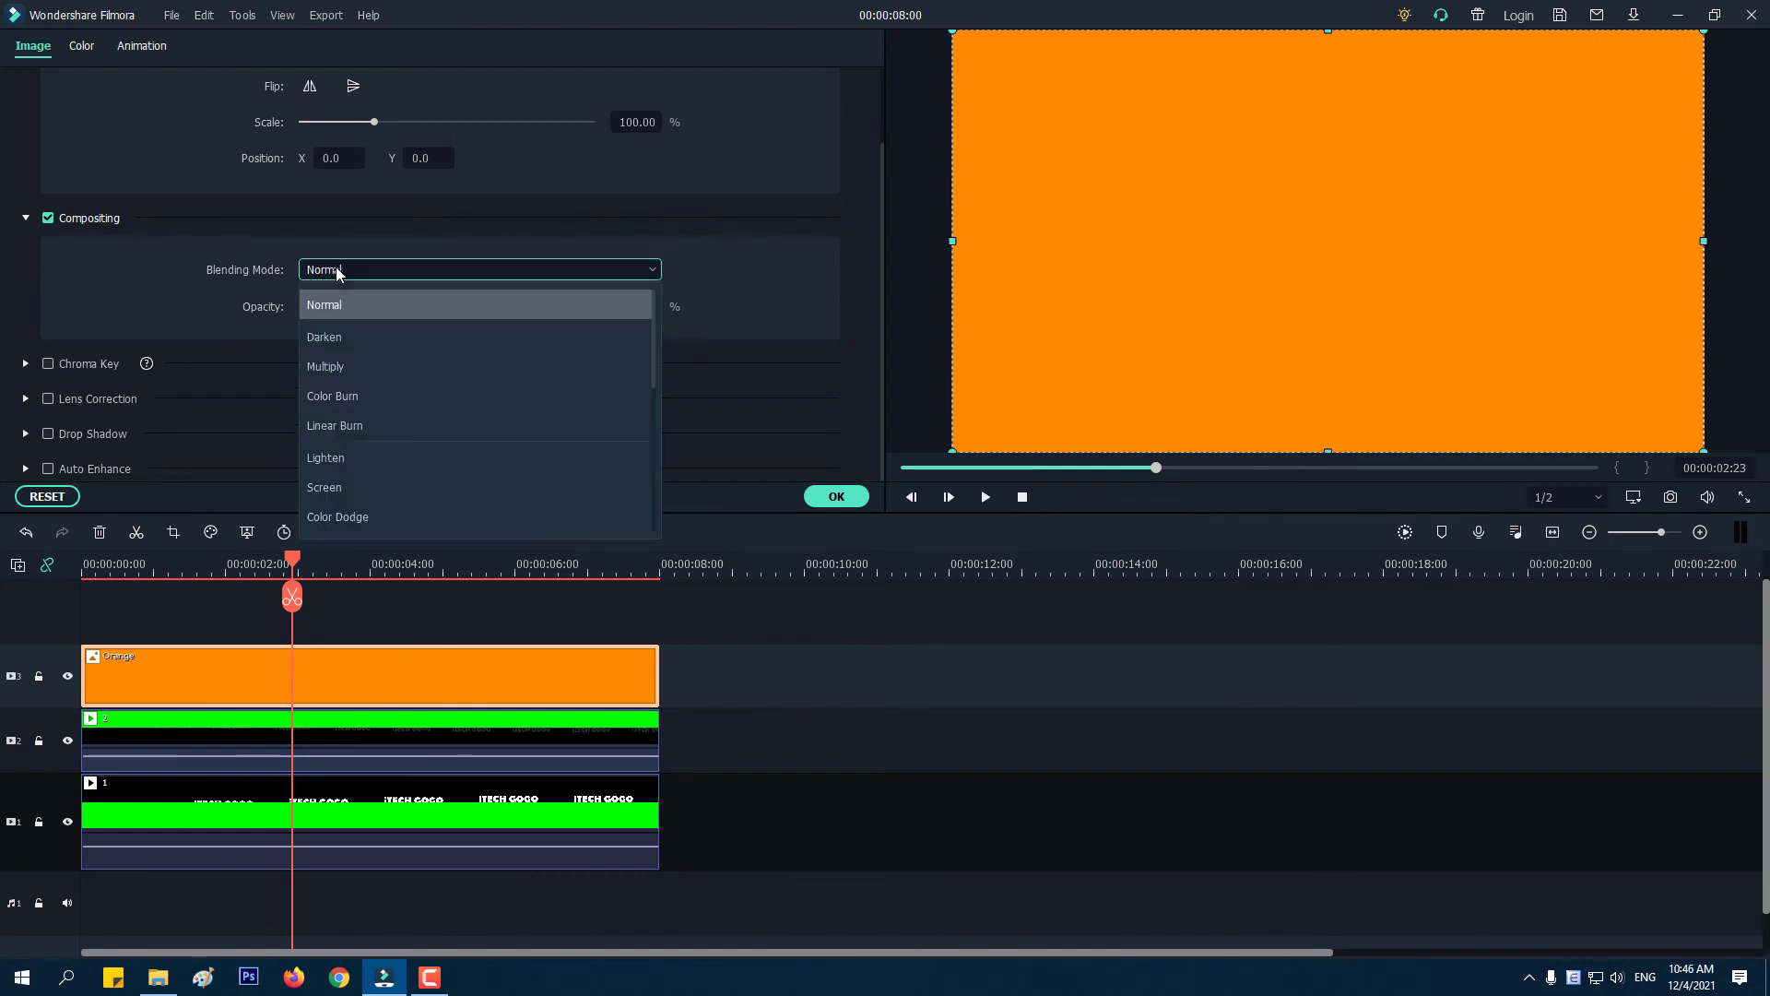
click(341, 366)
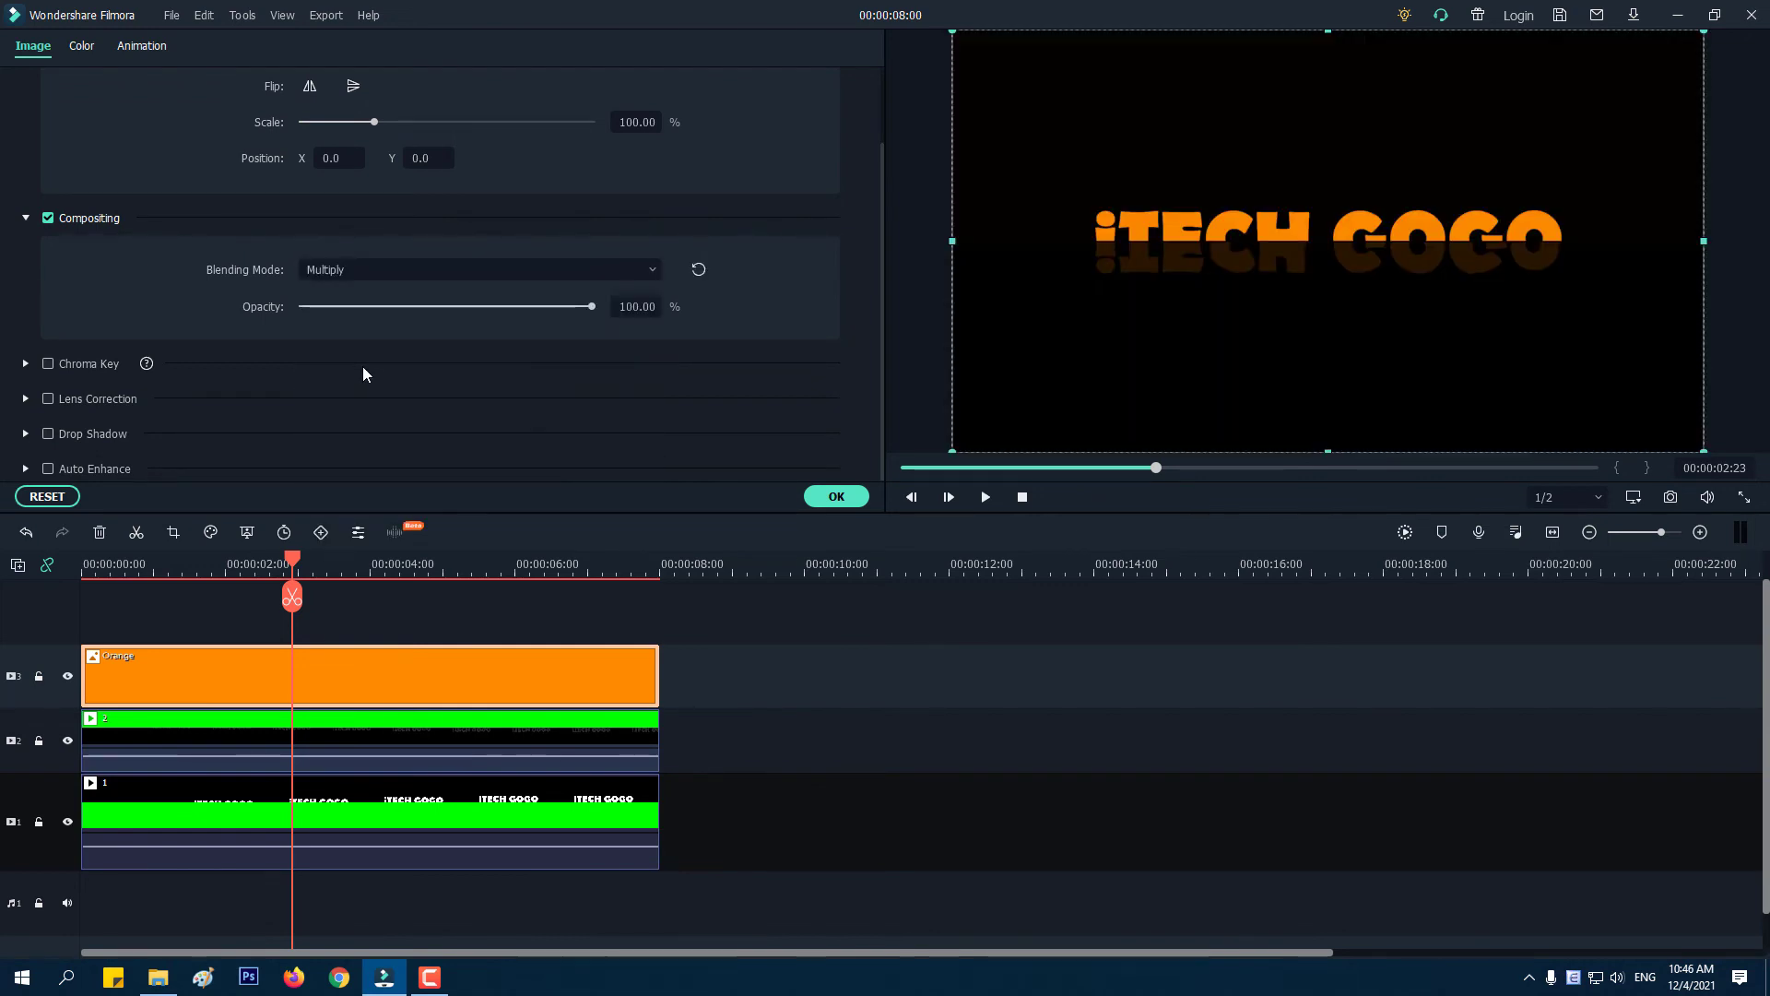
Play the orange-tinted title and reflection animation from the beginning.
click(289, 565)
drag(288, 567, 79, 576)
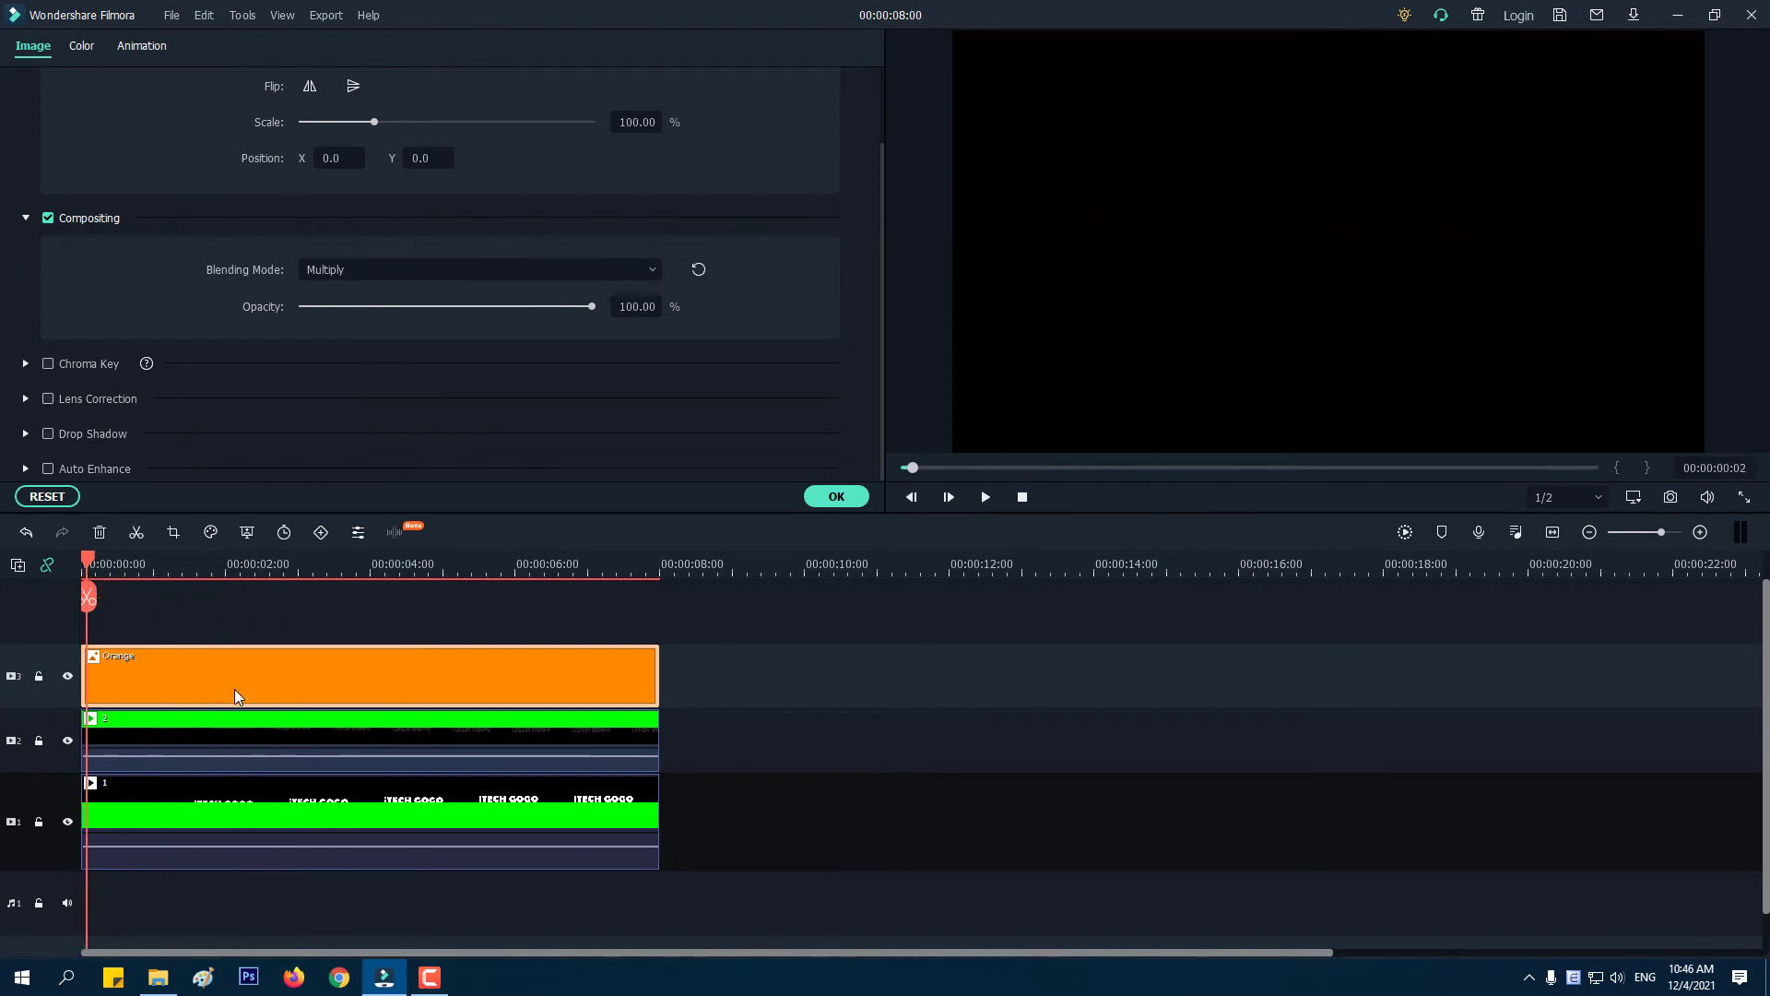
key(space)
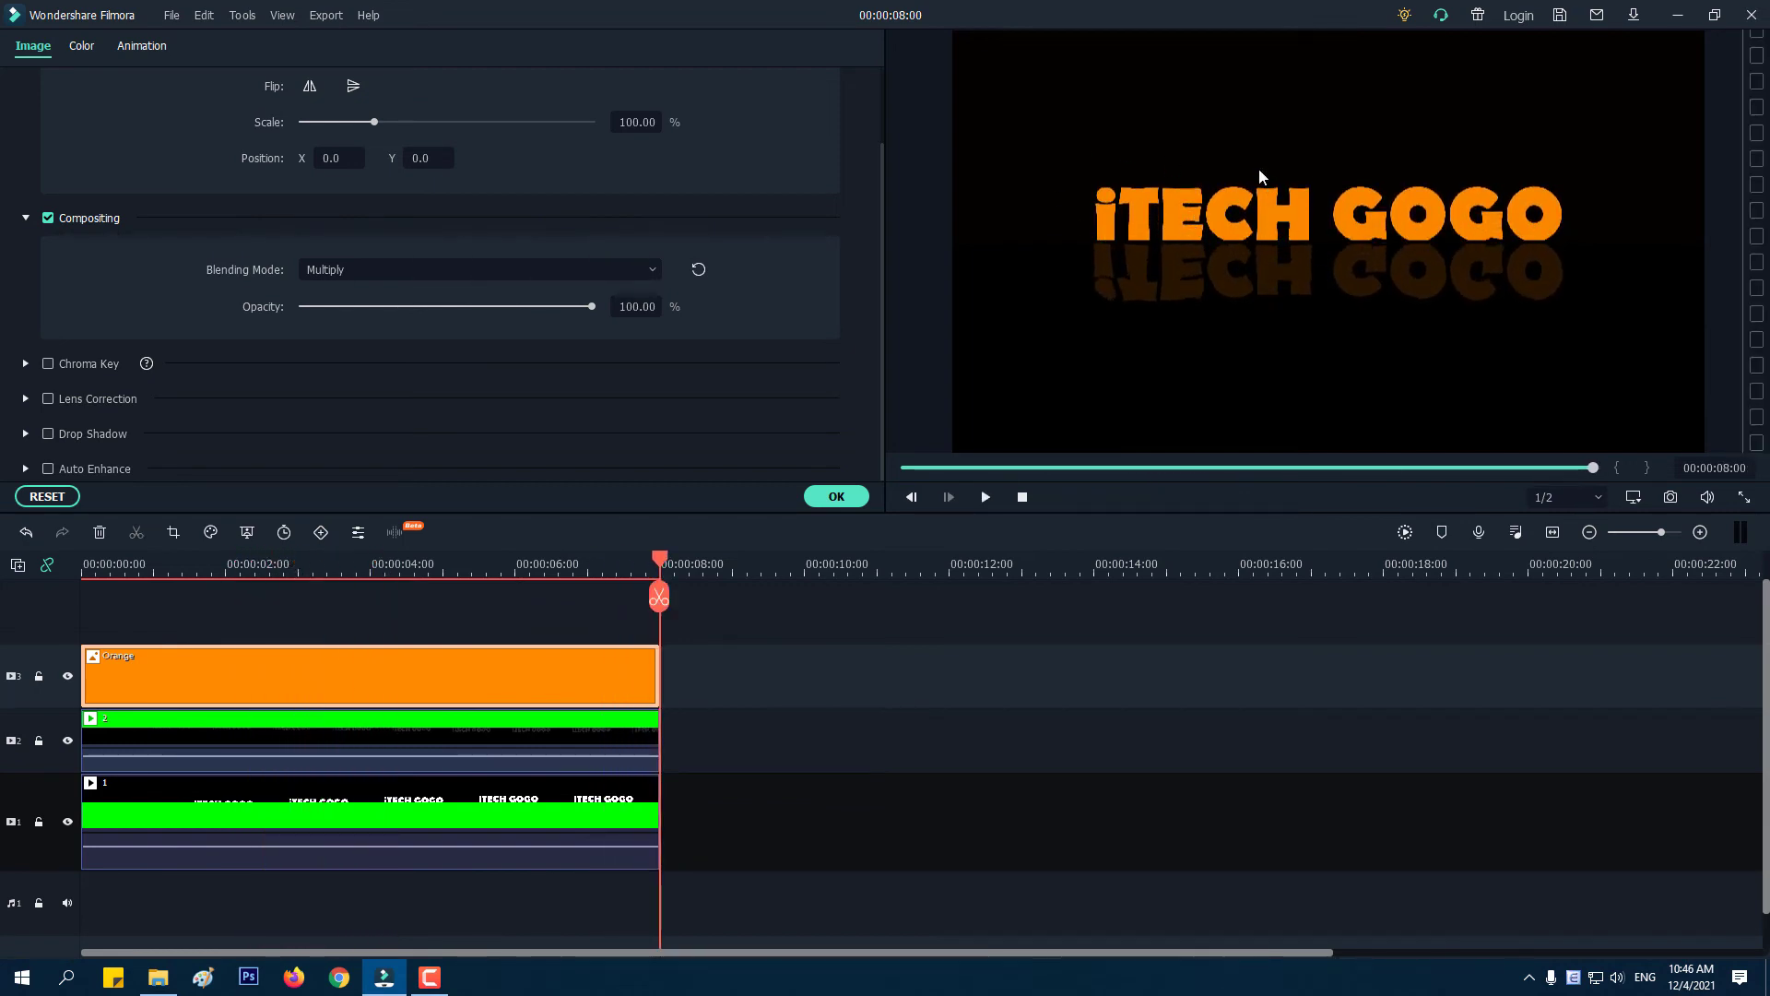
Replay the orange-tinted title, close the clip settings, and delete the Orange clip from track 3.
key(space)
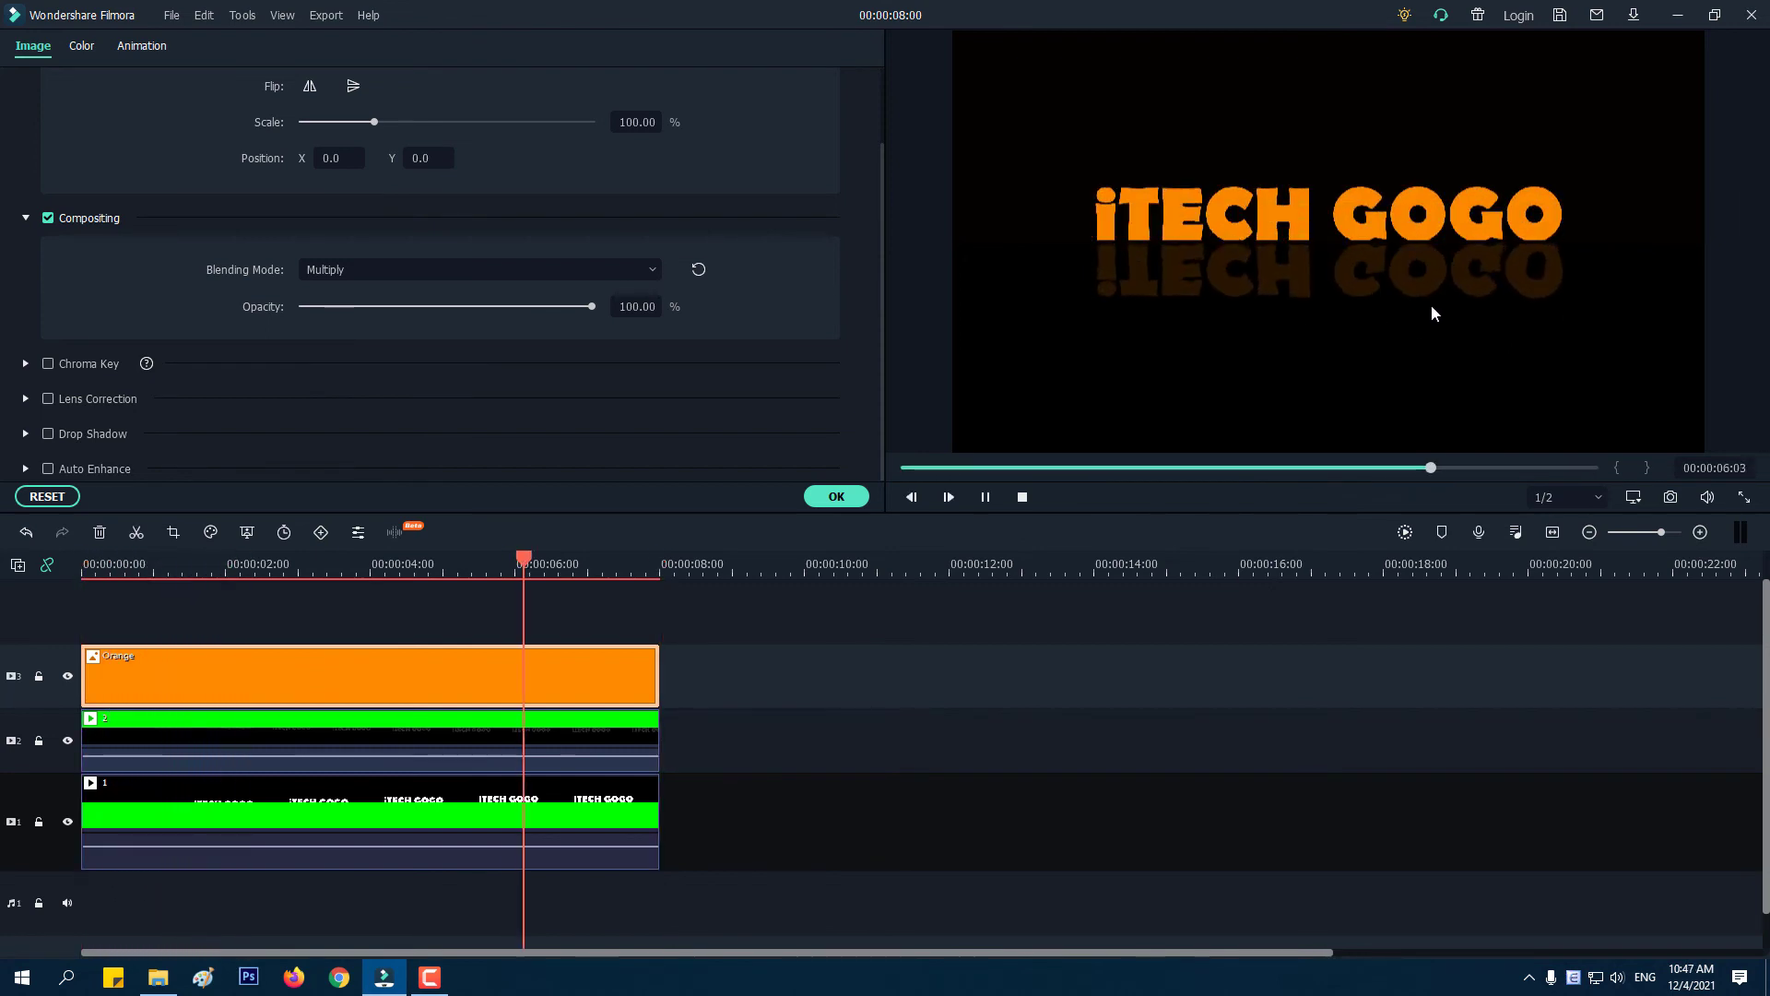
key(space)
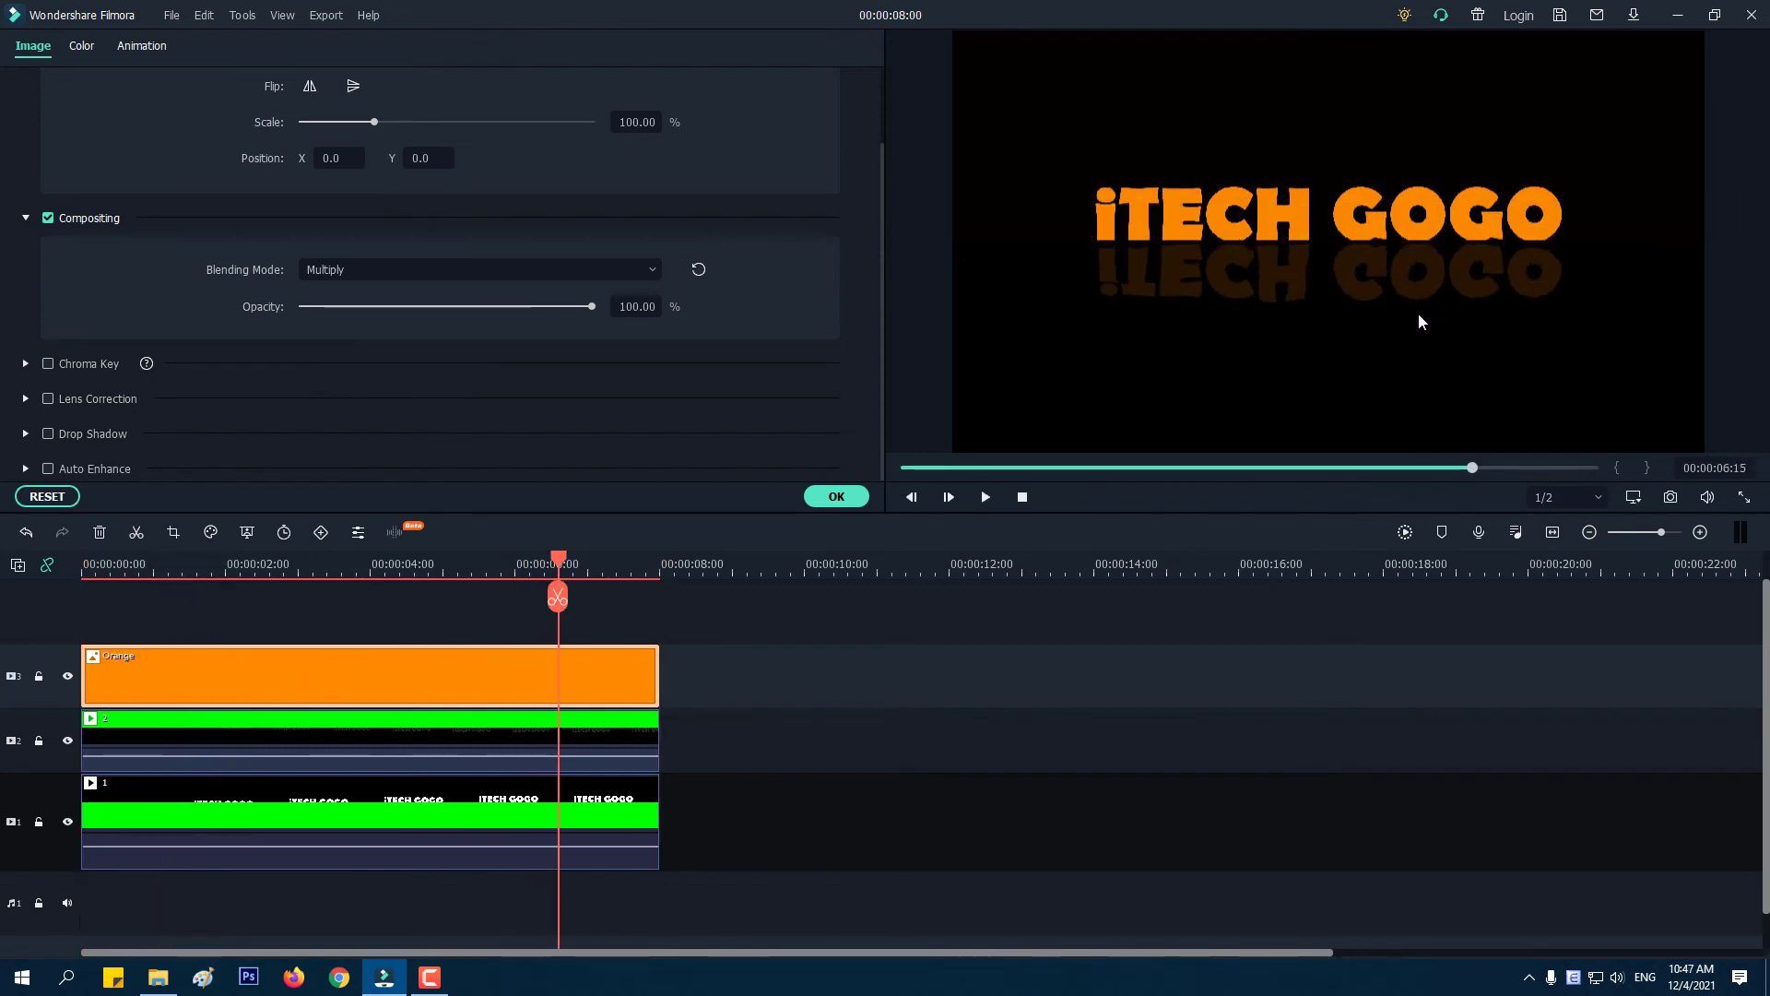
click(836, 496)
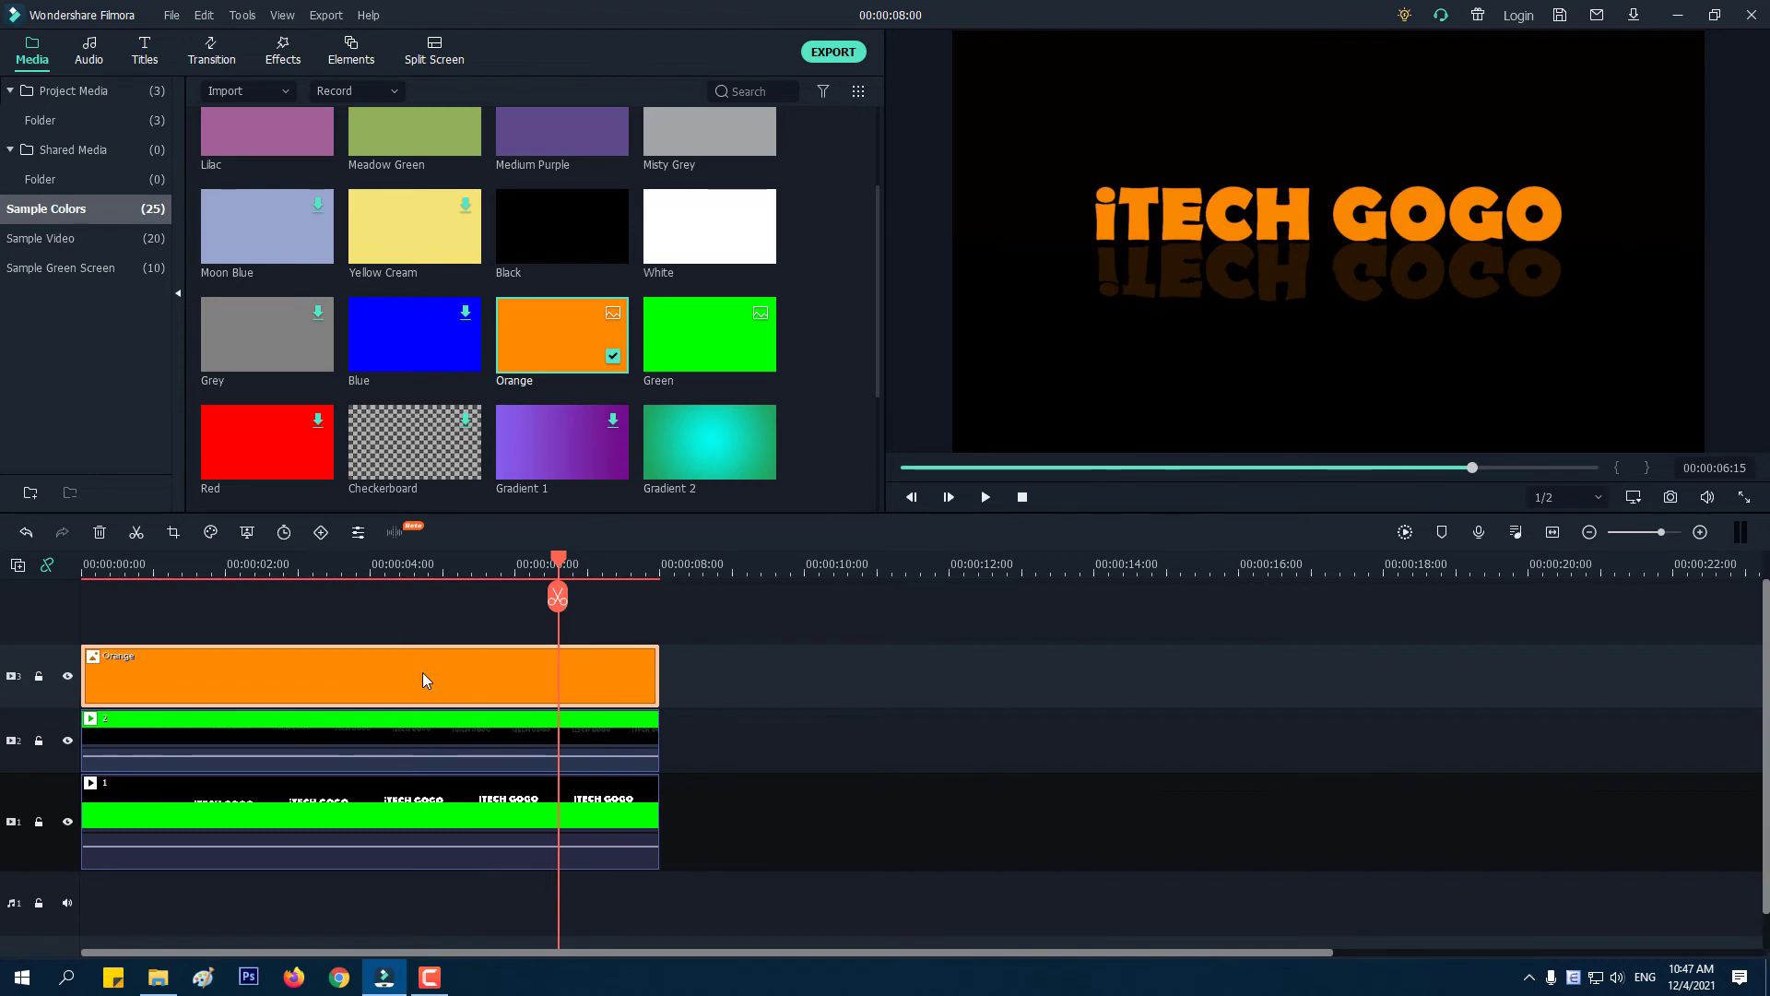
key(Delete)
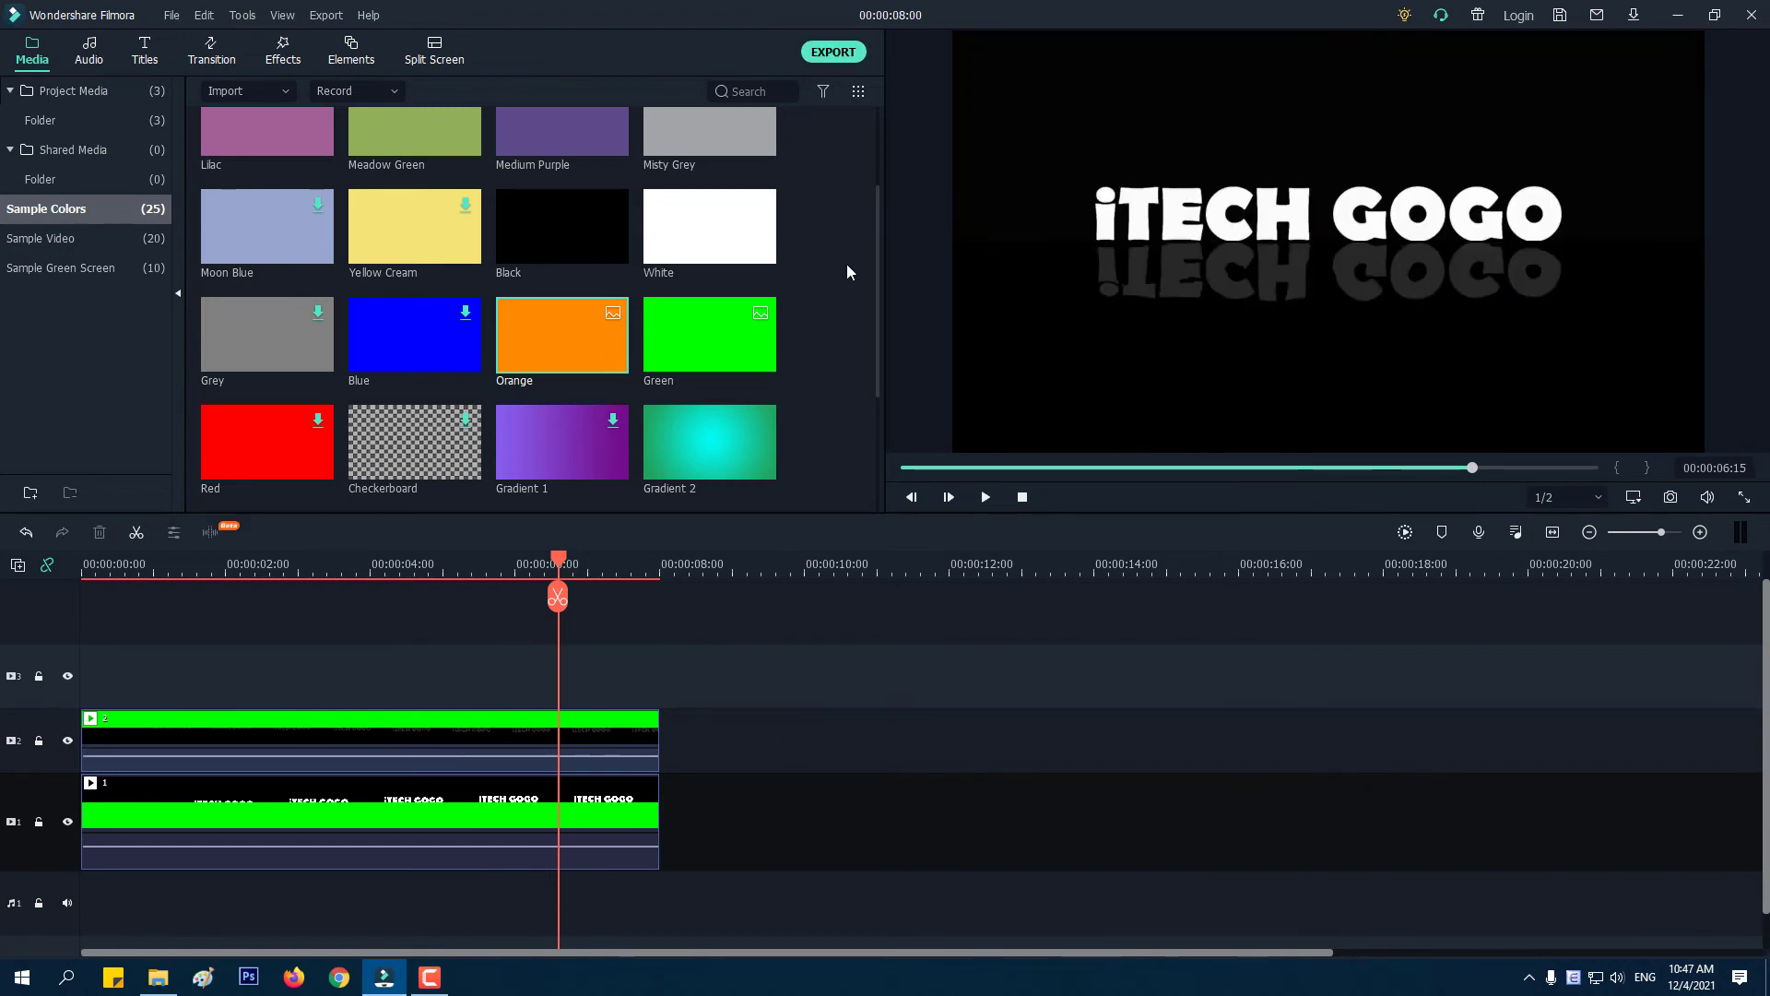
Export the untinted title composite as a local MP4 named 3.
click(834, 54)
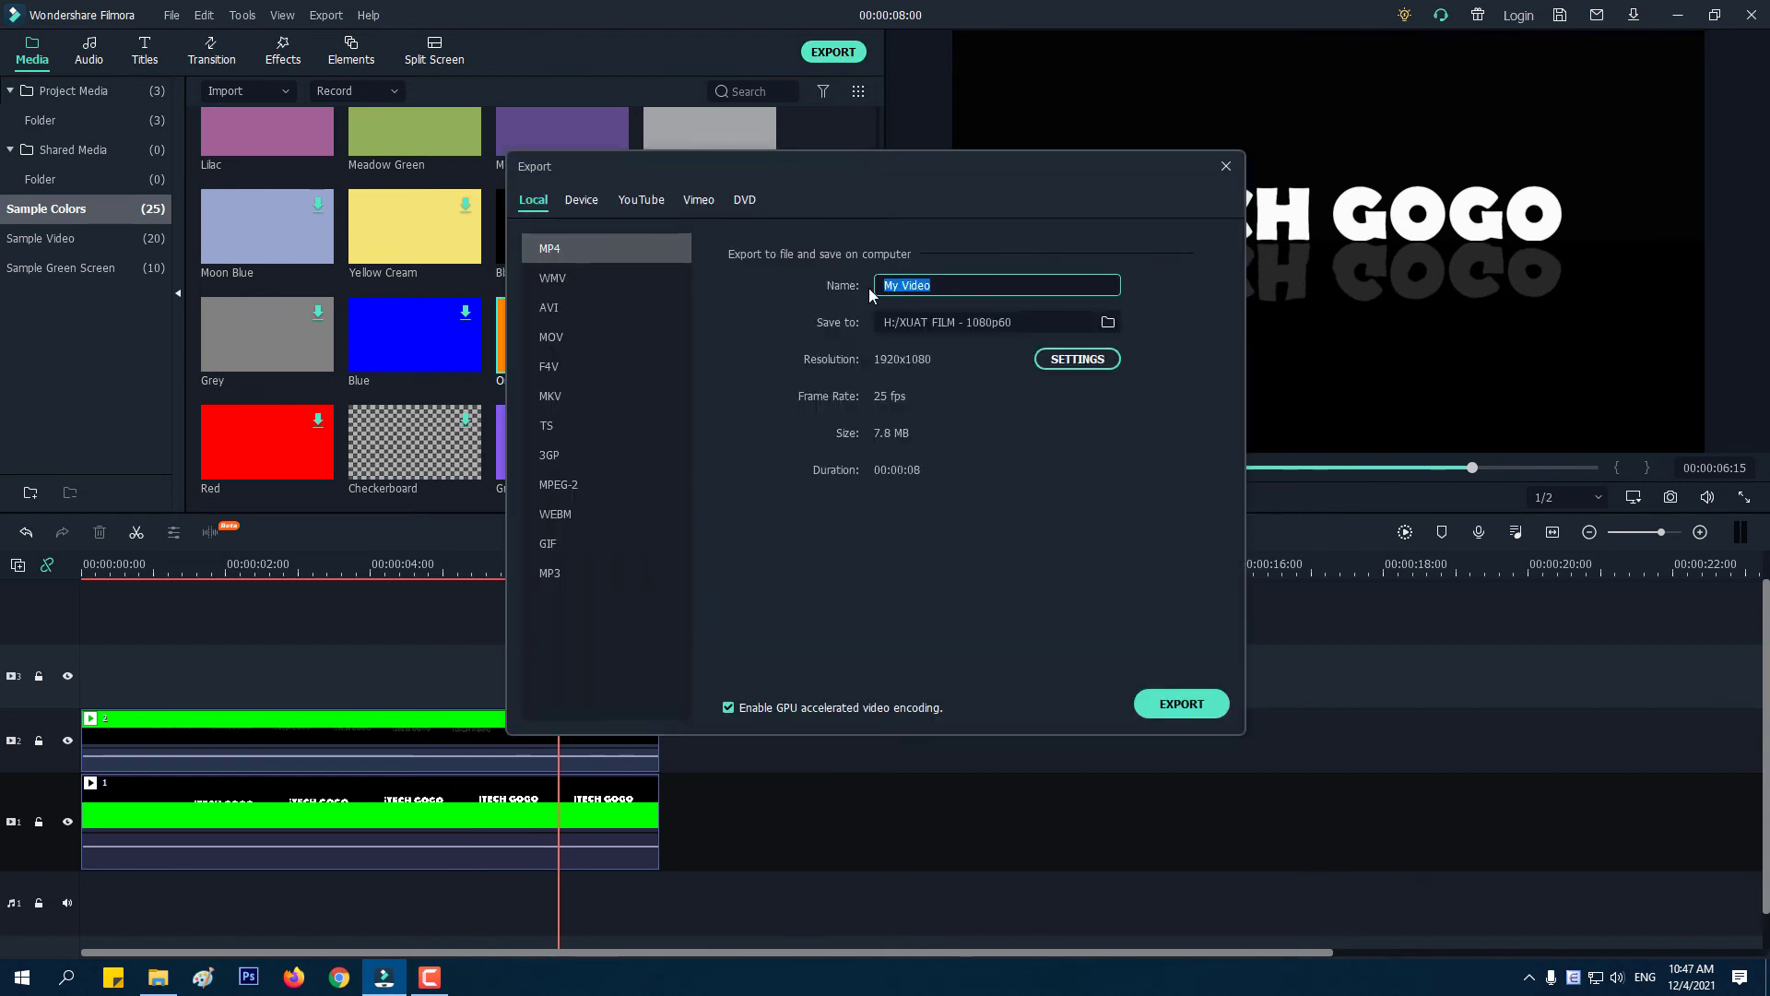
text(3)
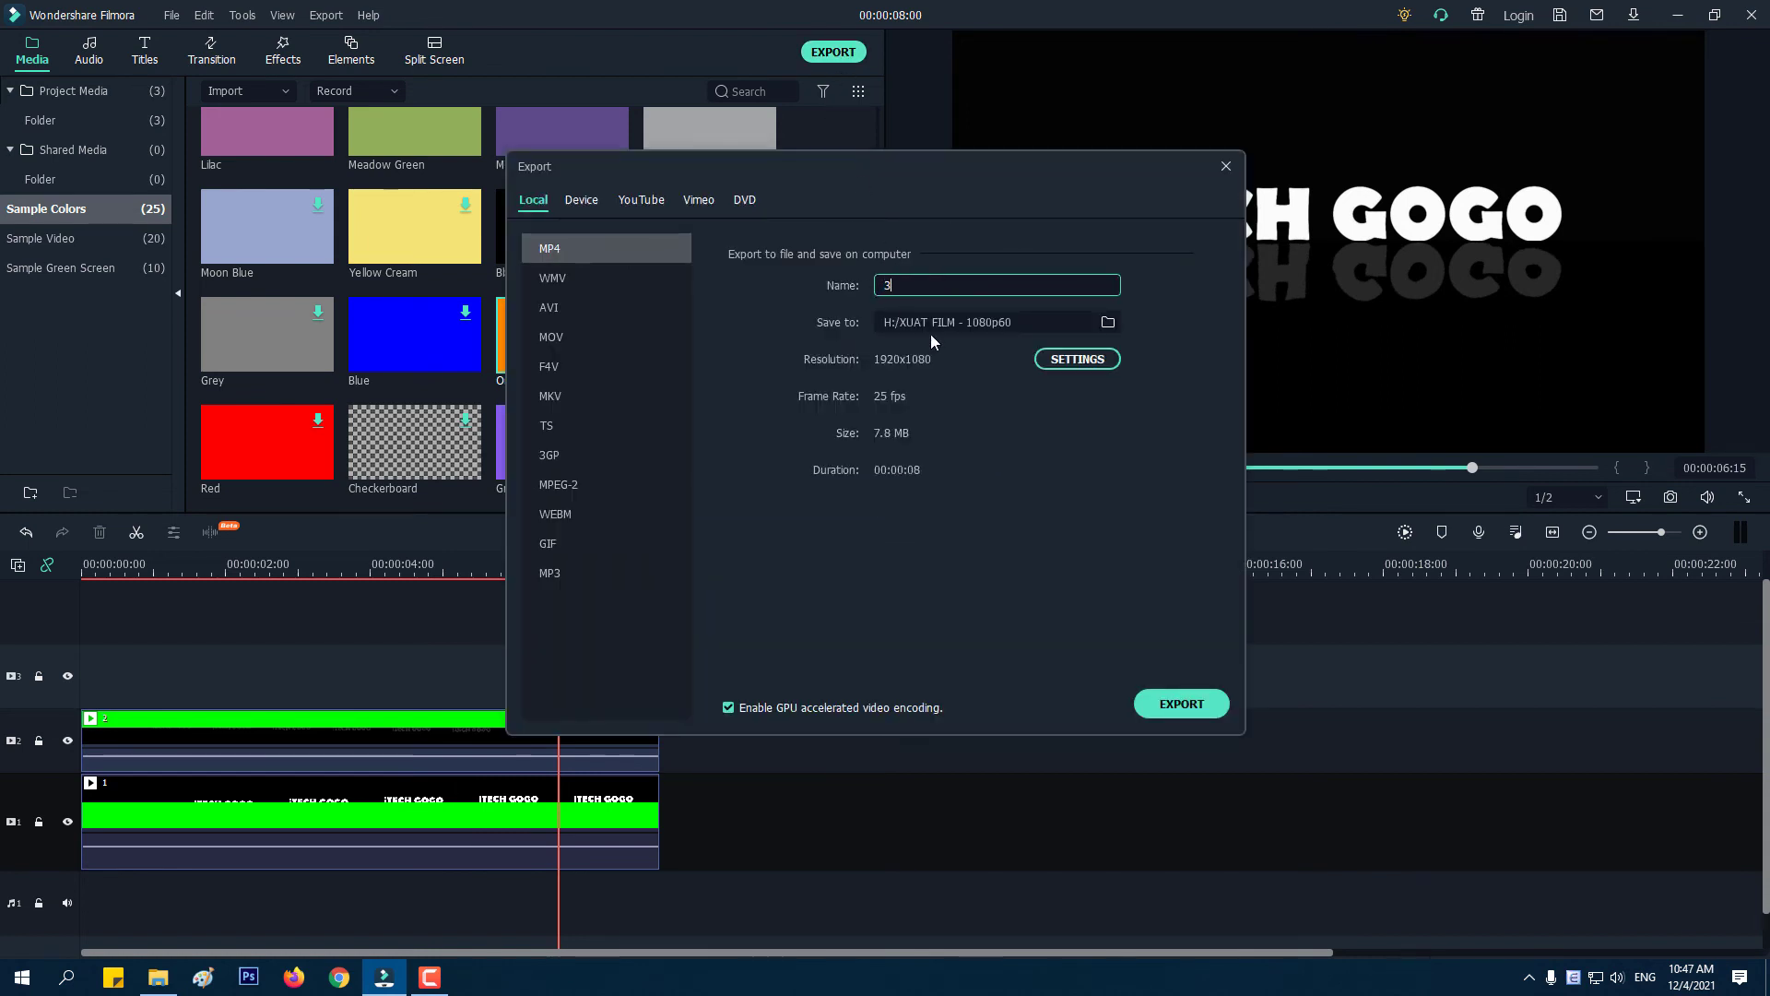
click(1192, 716)
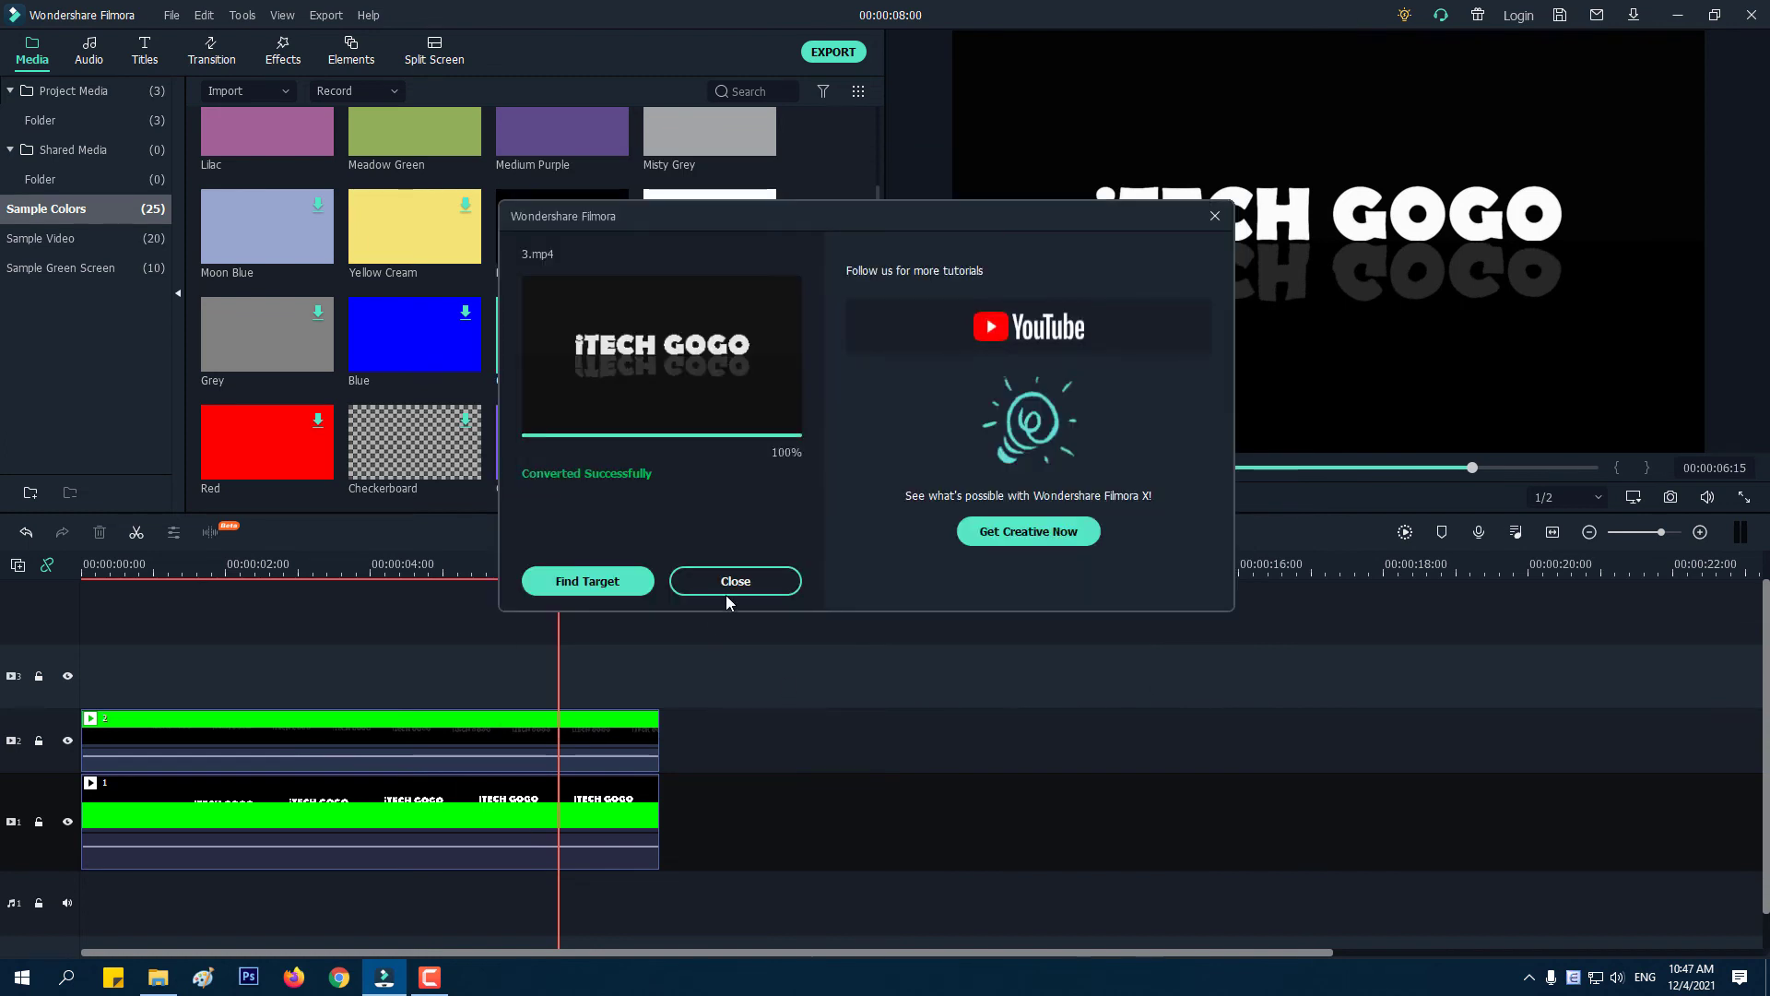
click(735, 581)
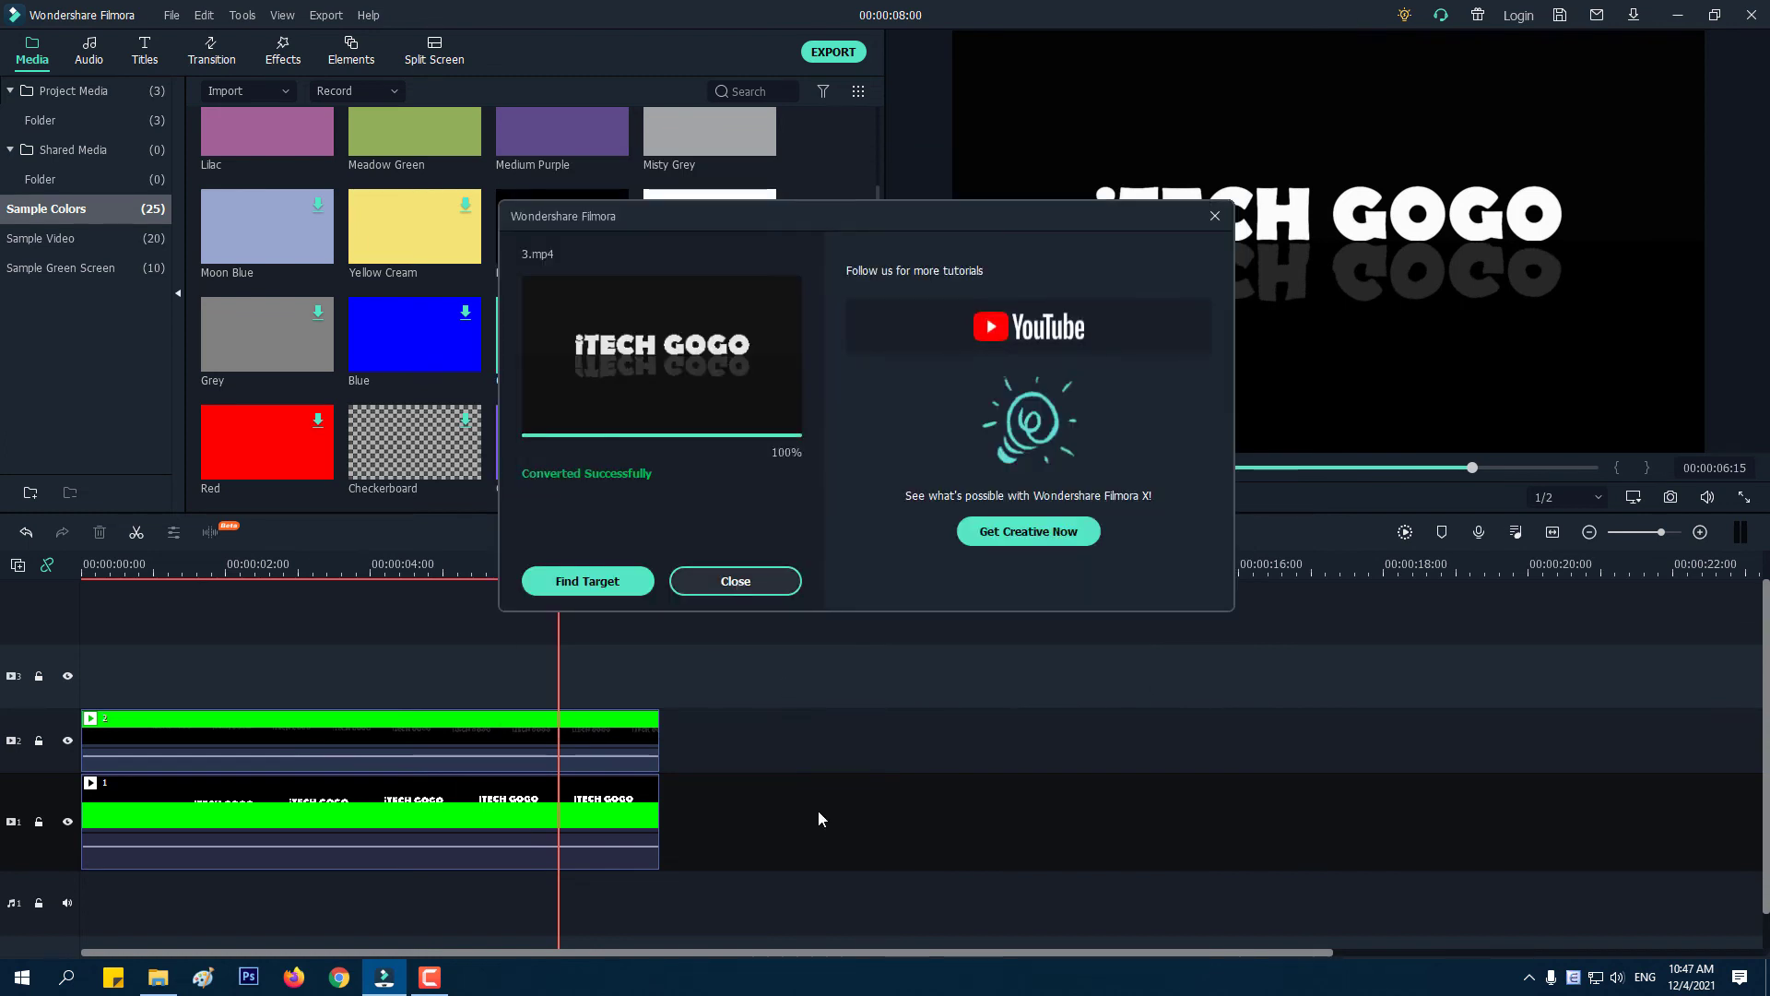
Delete both green-screen clips from the timeline and show the project media folder.
drag(735, 863, 390, 688)
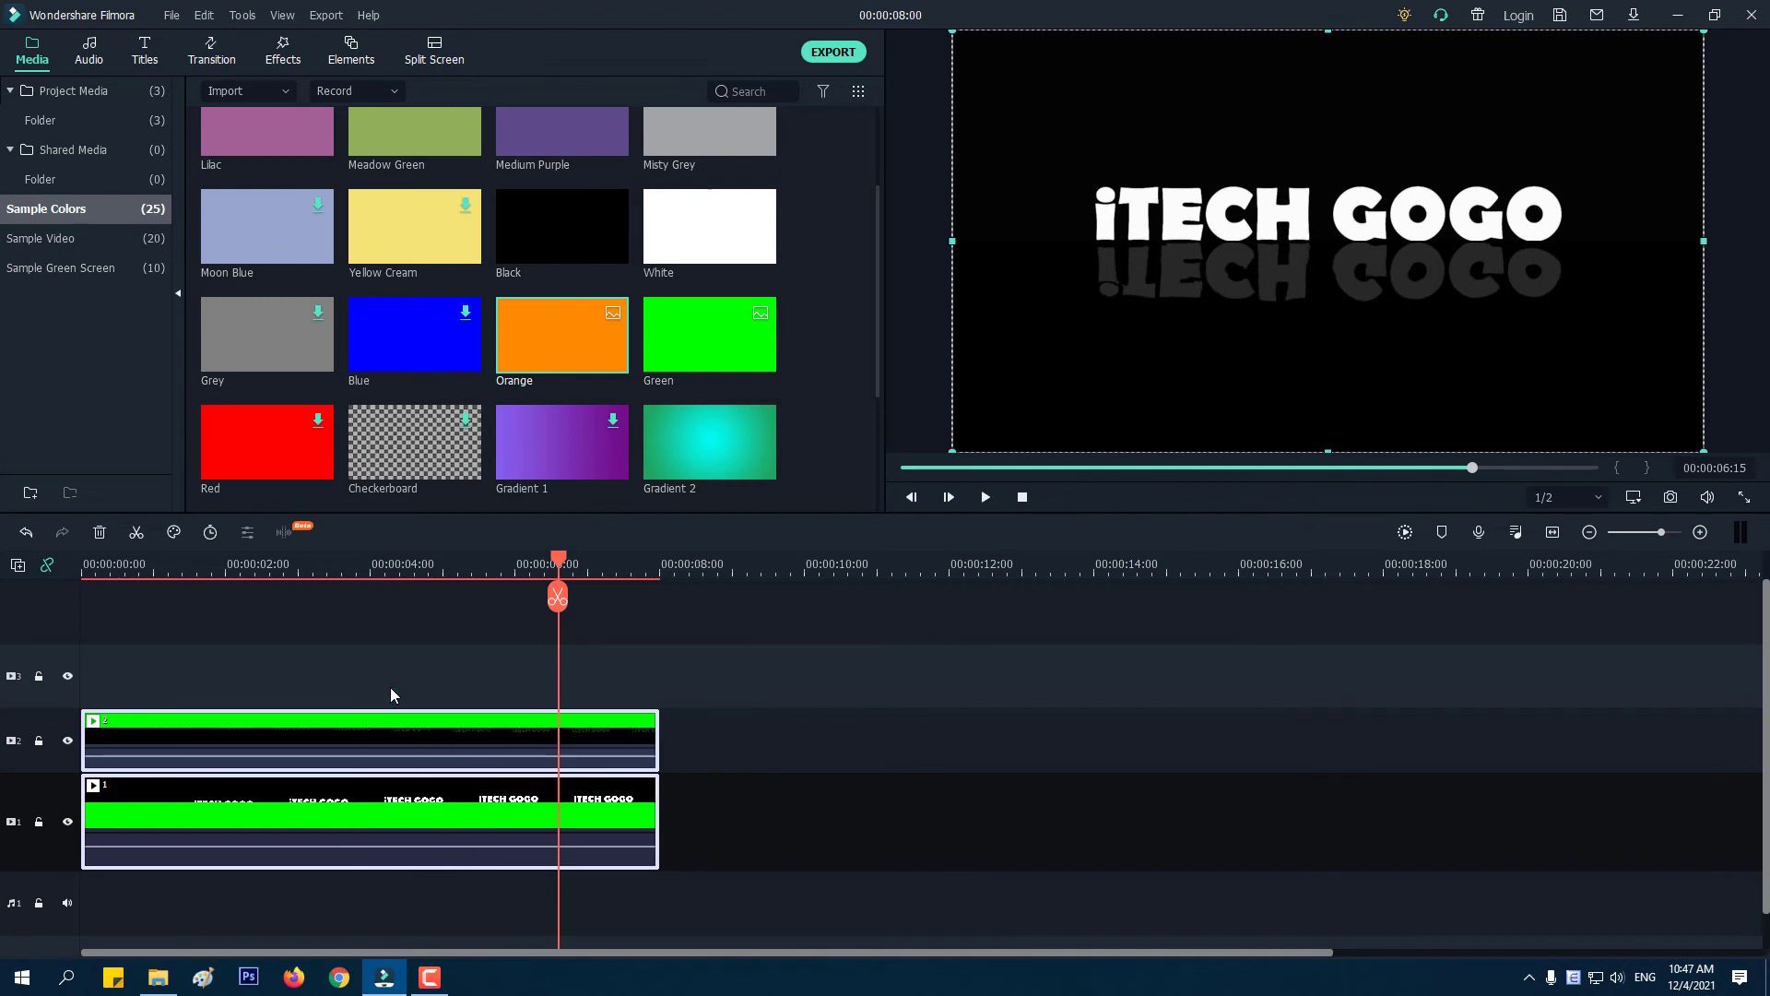
key(Delete)
click(118, 121)
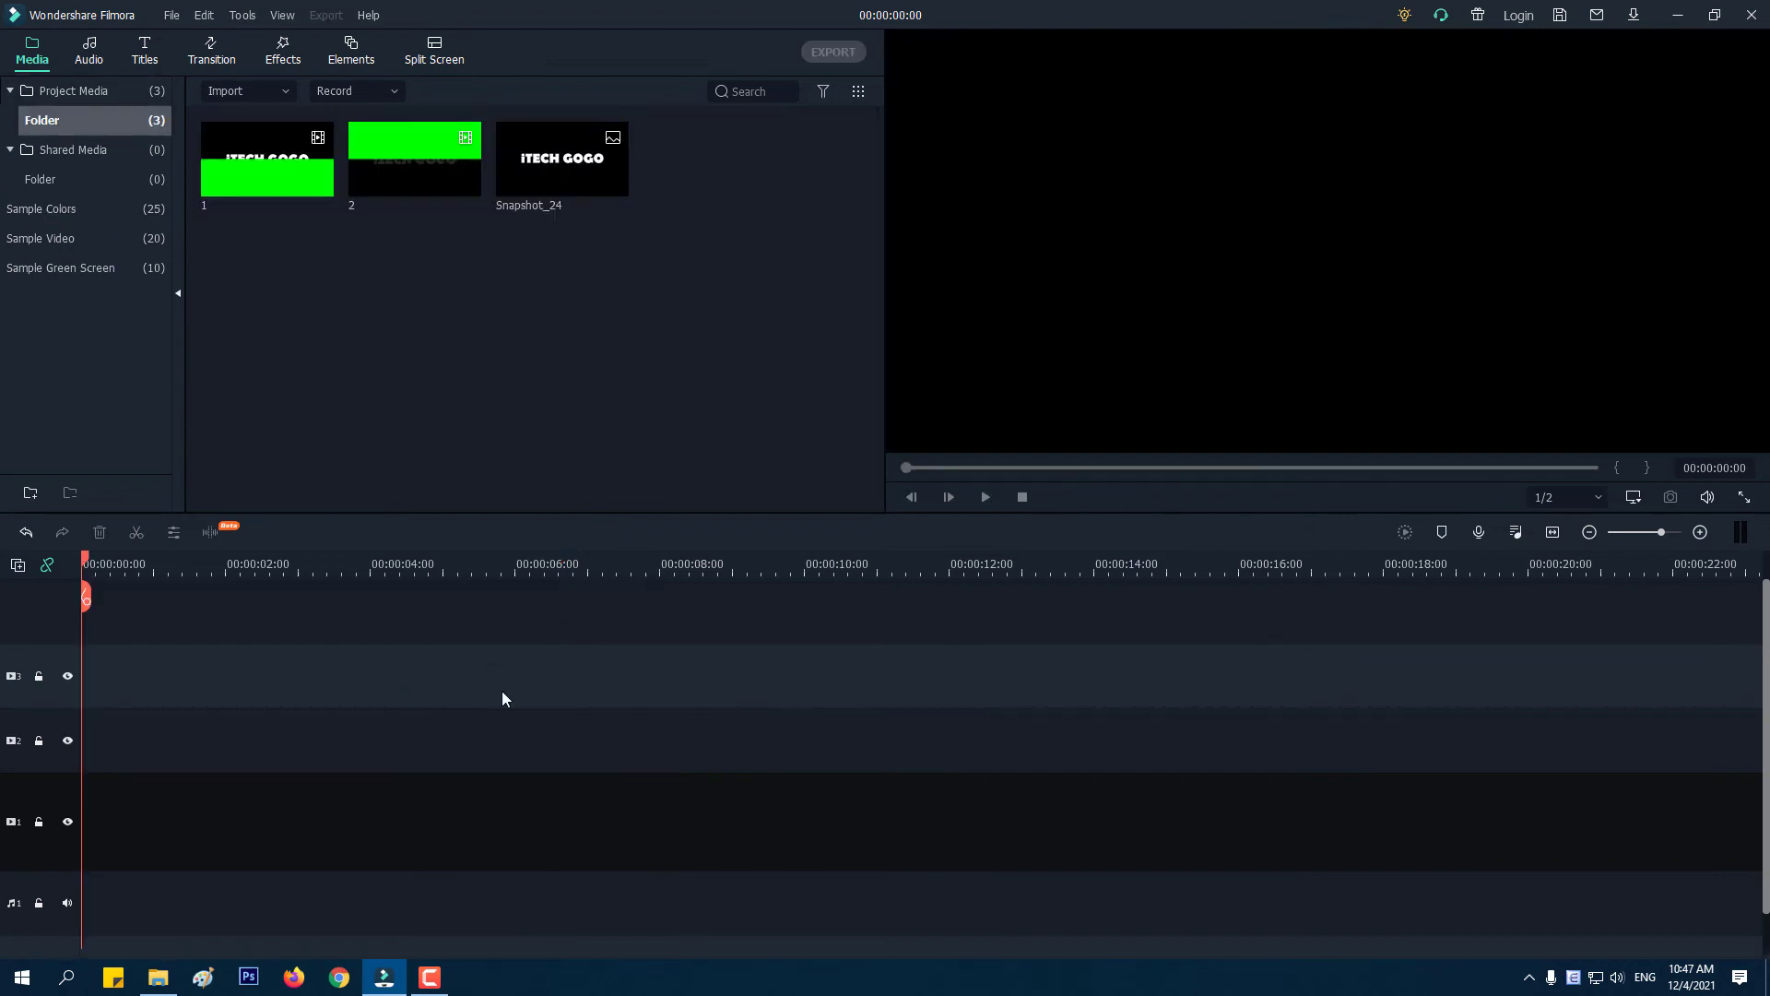
Import the exported video 3 from the XUAT FILM - 1080p60 folder into the project media.
click(158, 976)
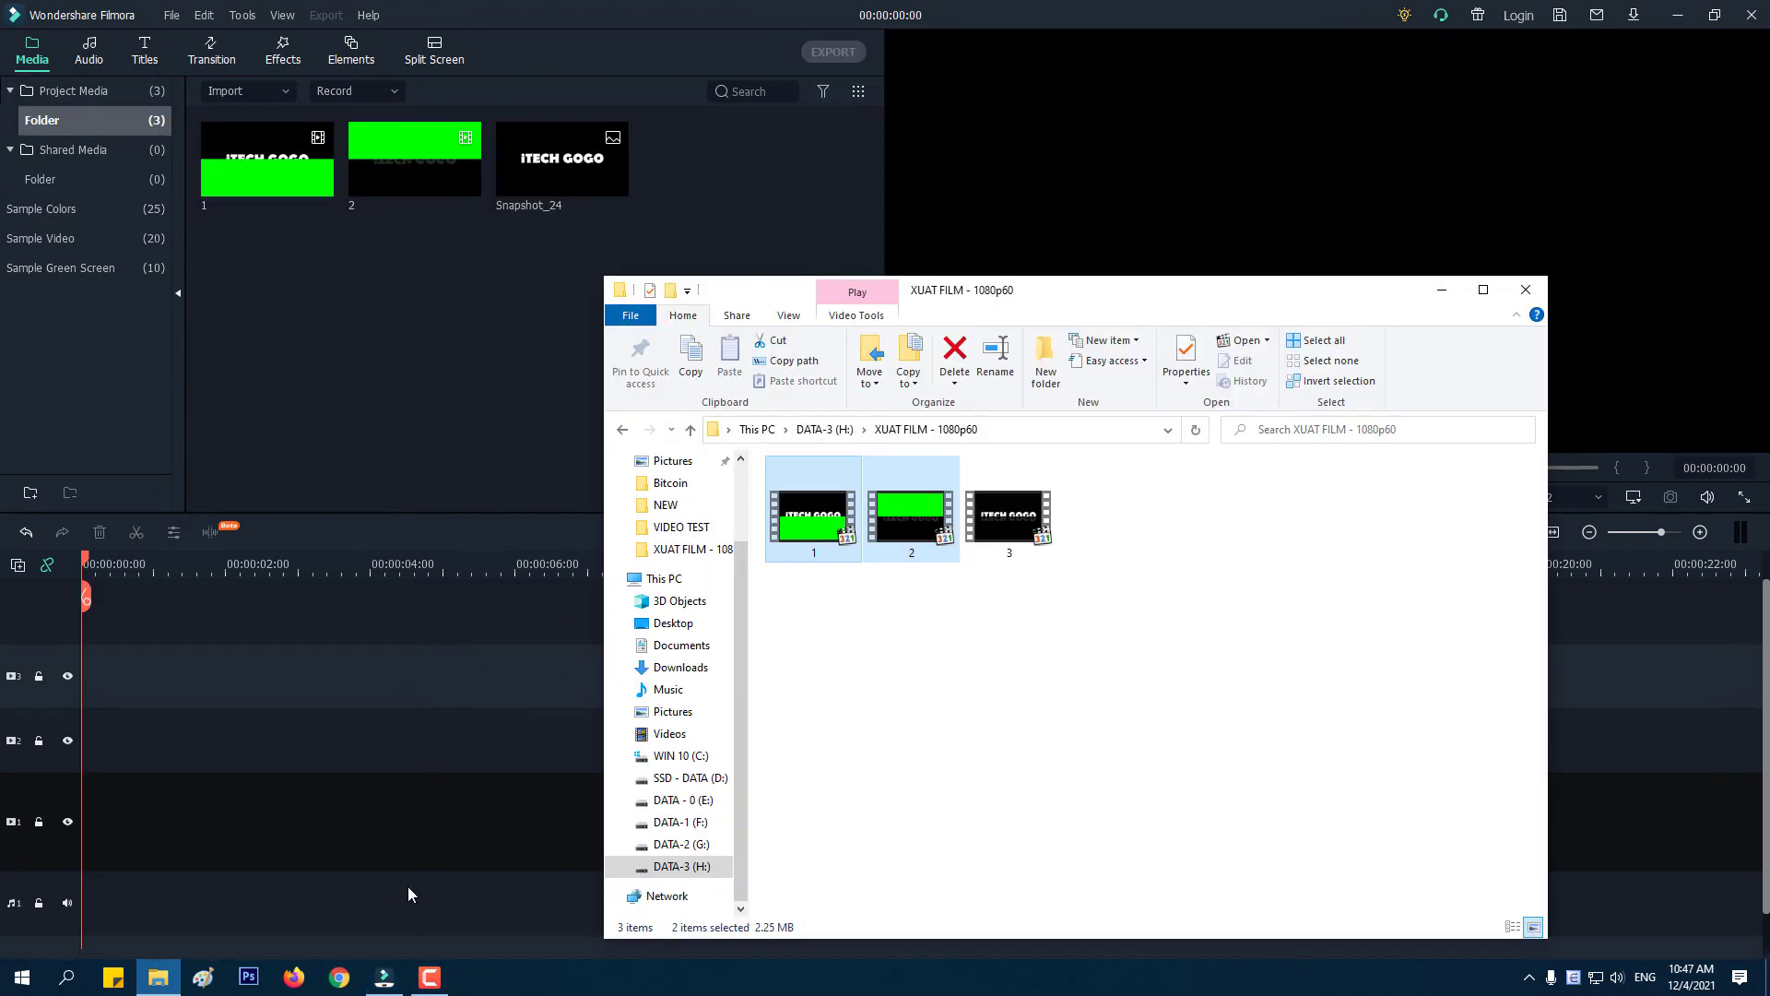
click(1028, 554)
drag(1013, 519, 389, 351)
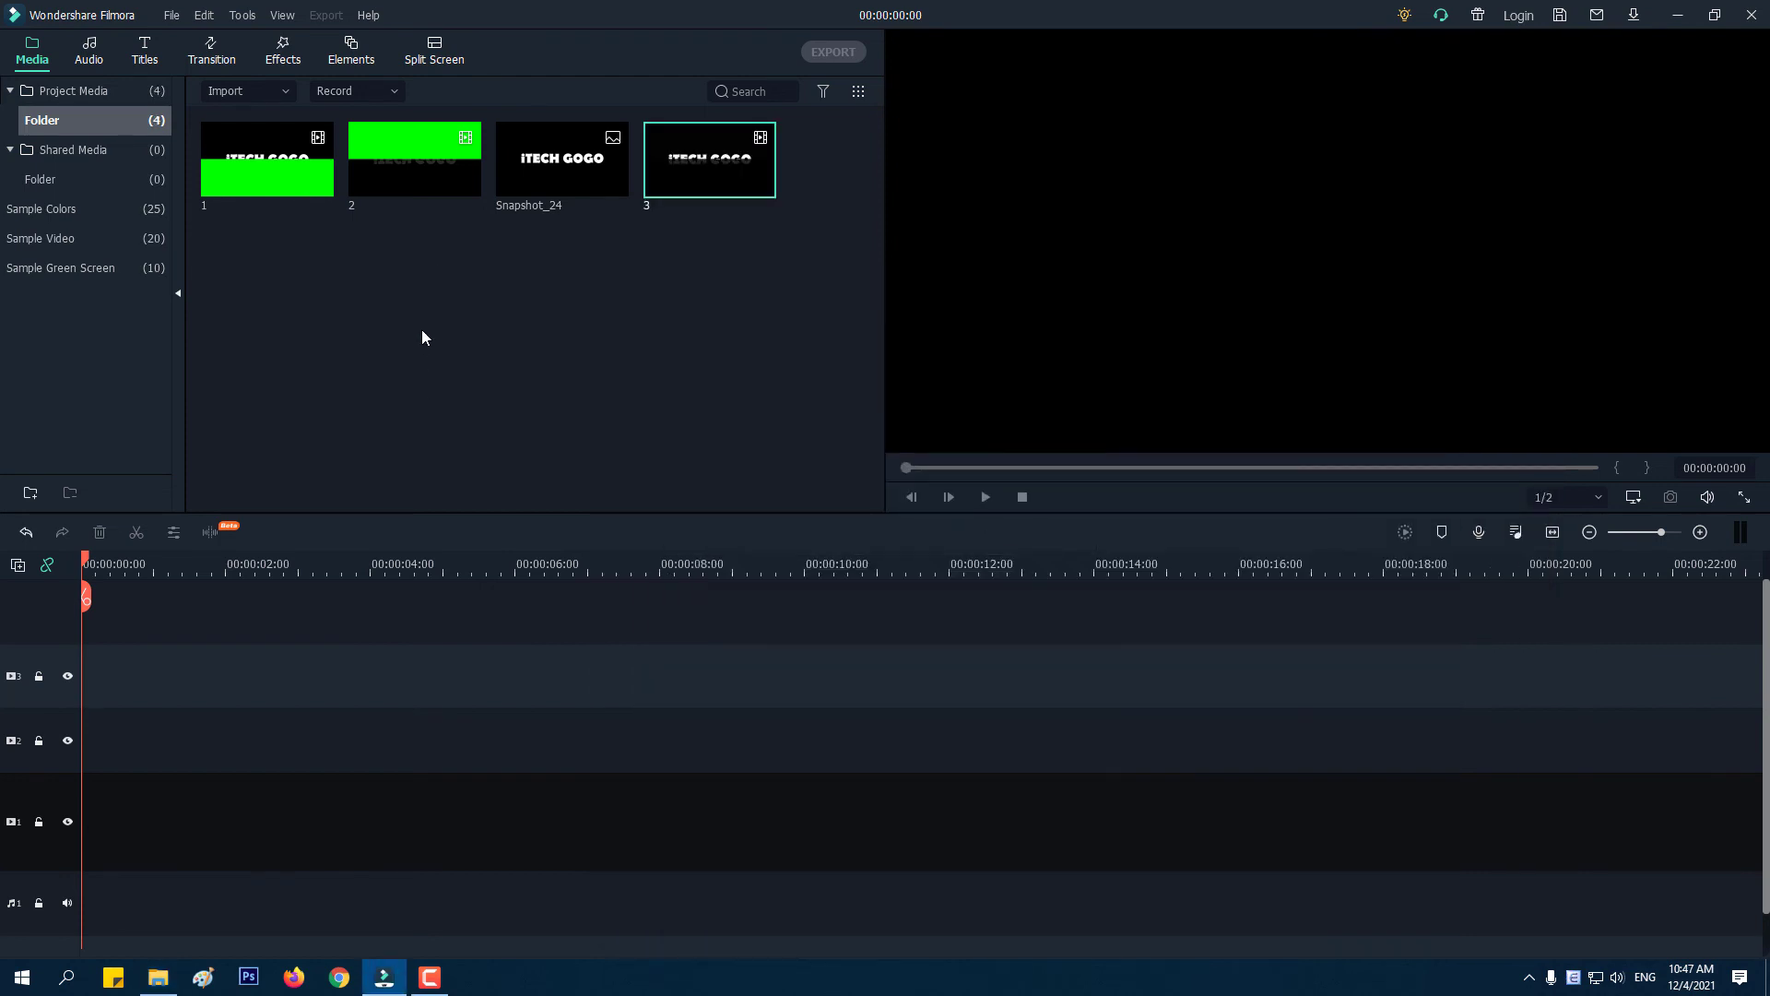
Import the Ho nuoc lake video from the VIDEO TEST folder into the project media.
click(157, 976)
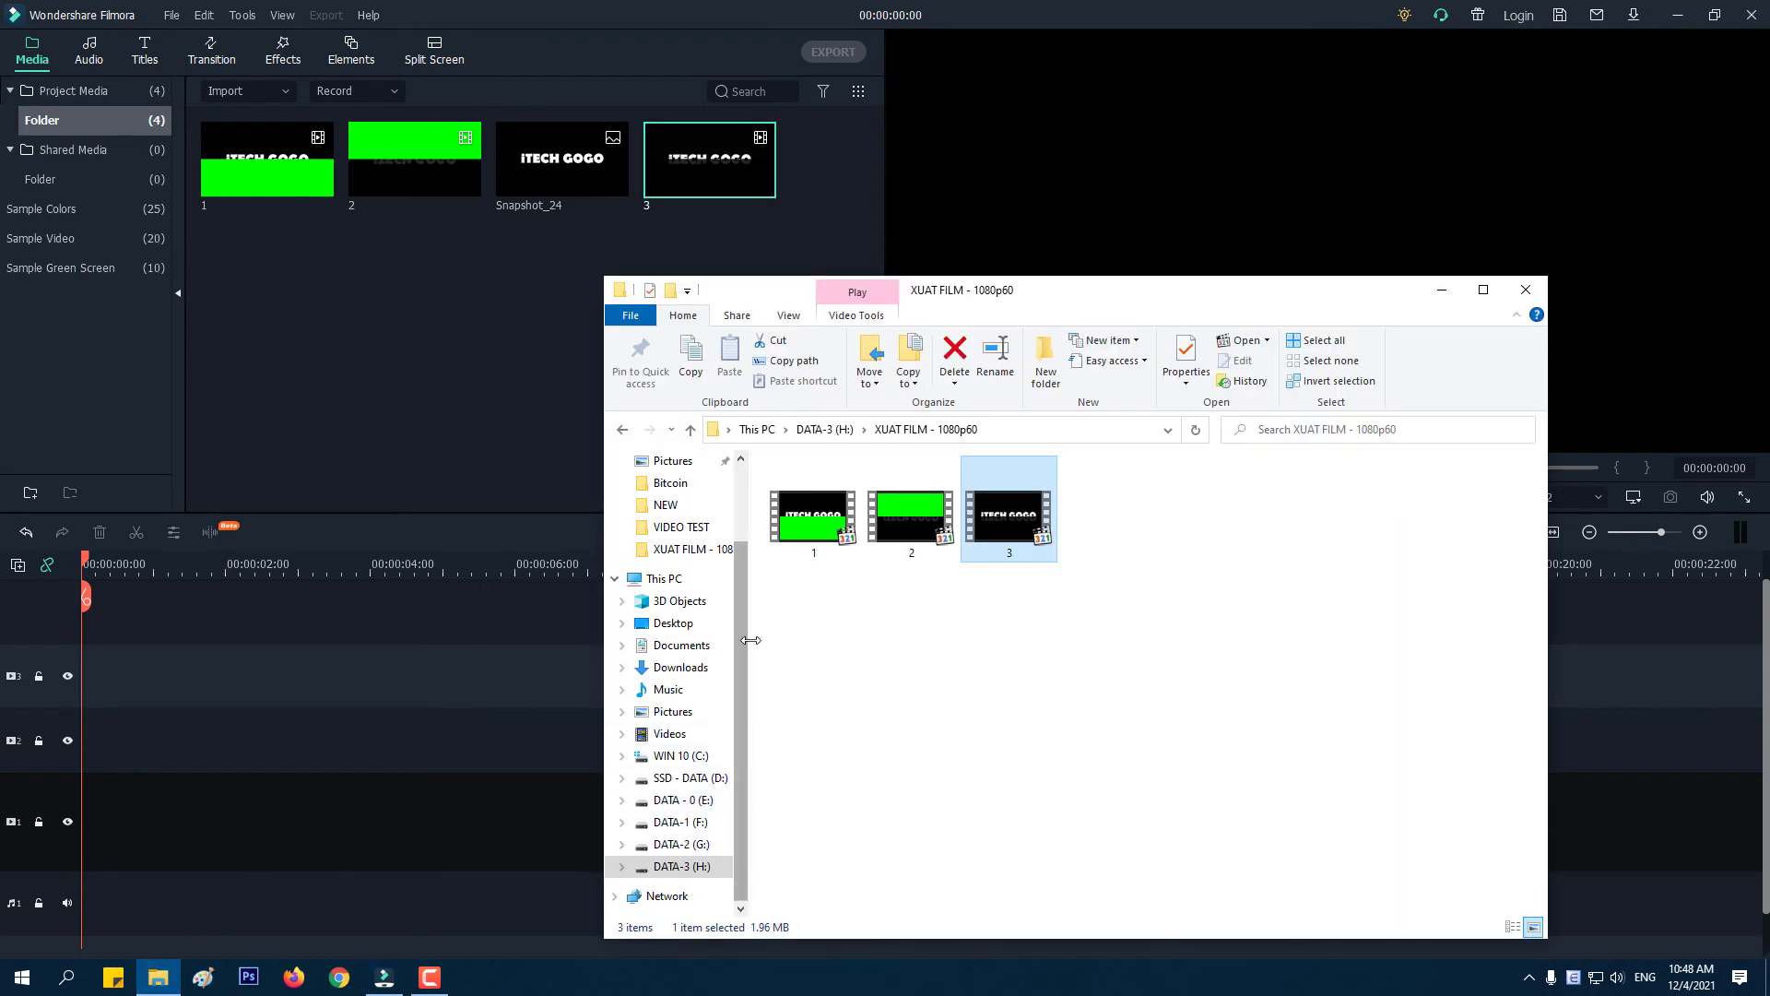
click(719, 527)
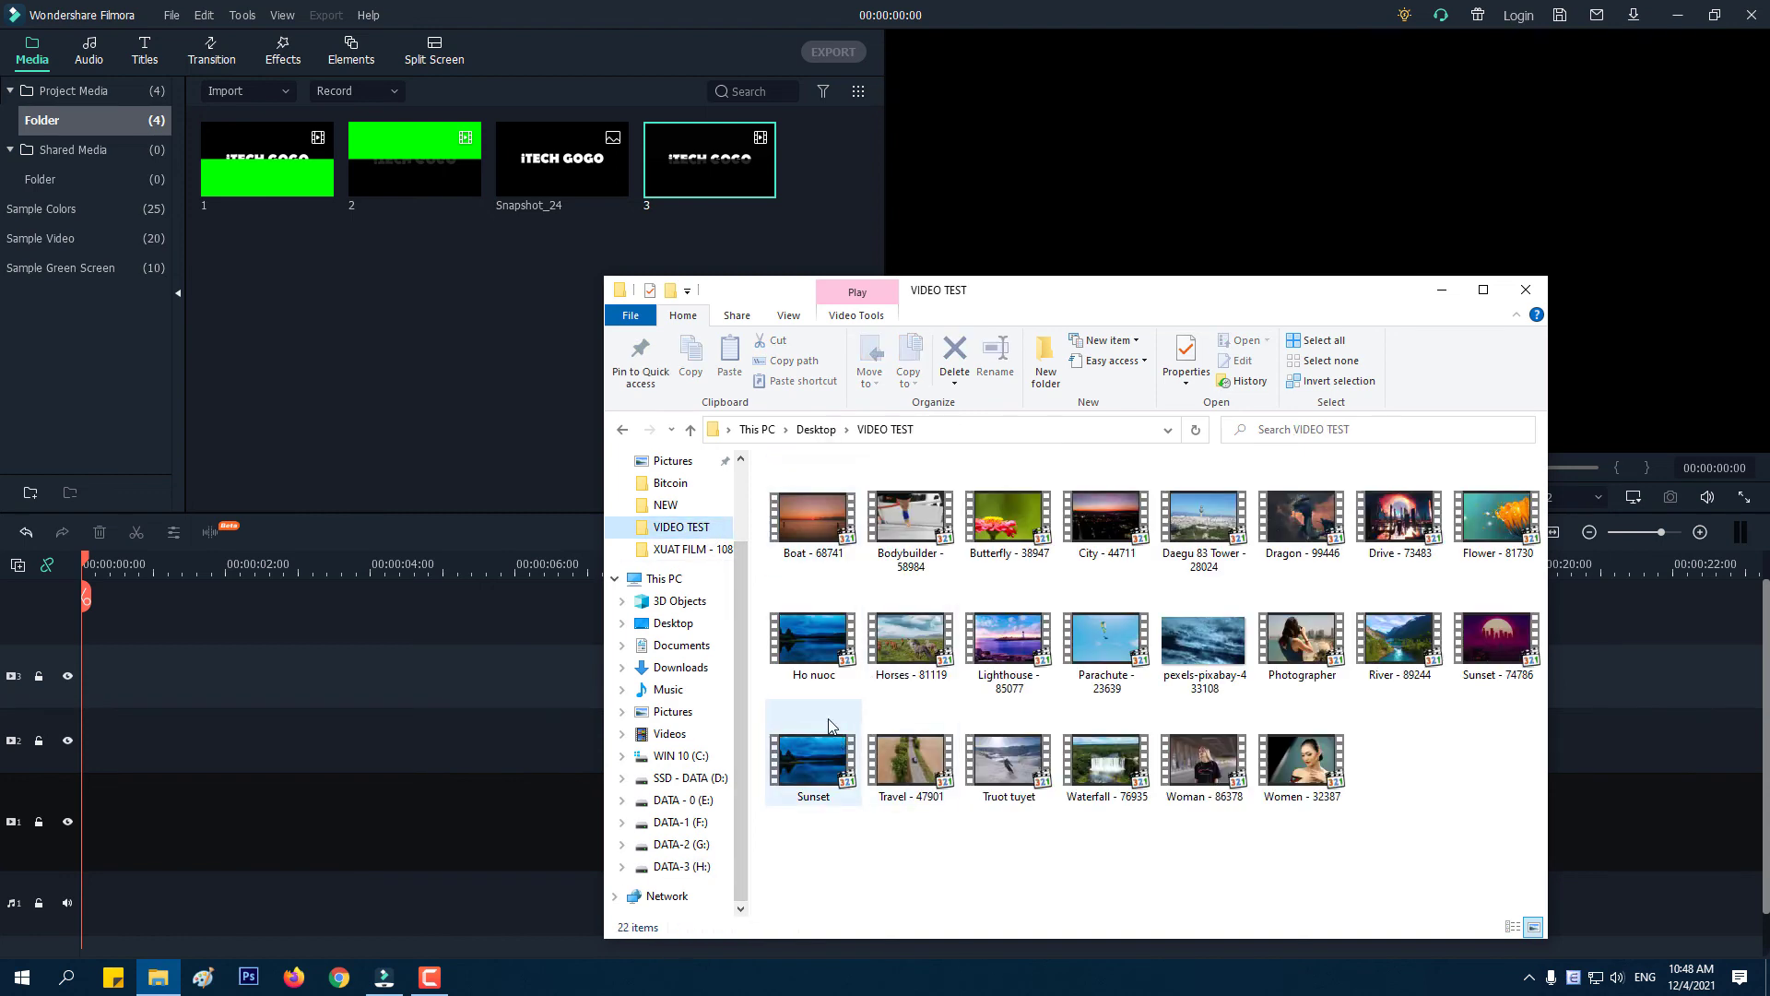
click(816, 652)
drag(816, 652, 452, 385)
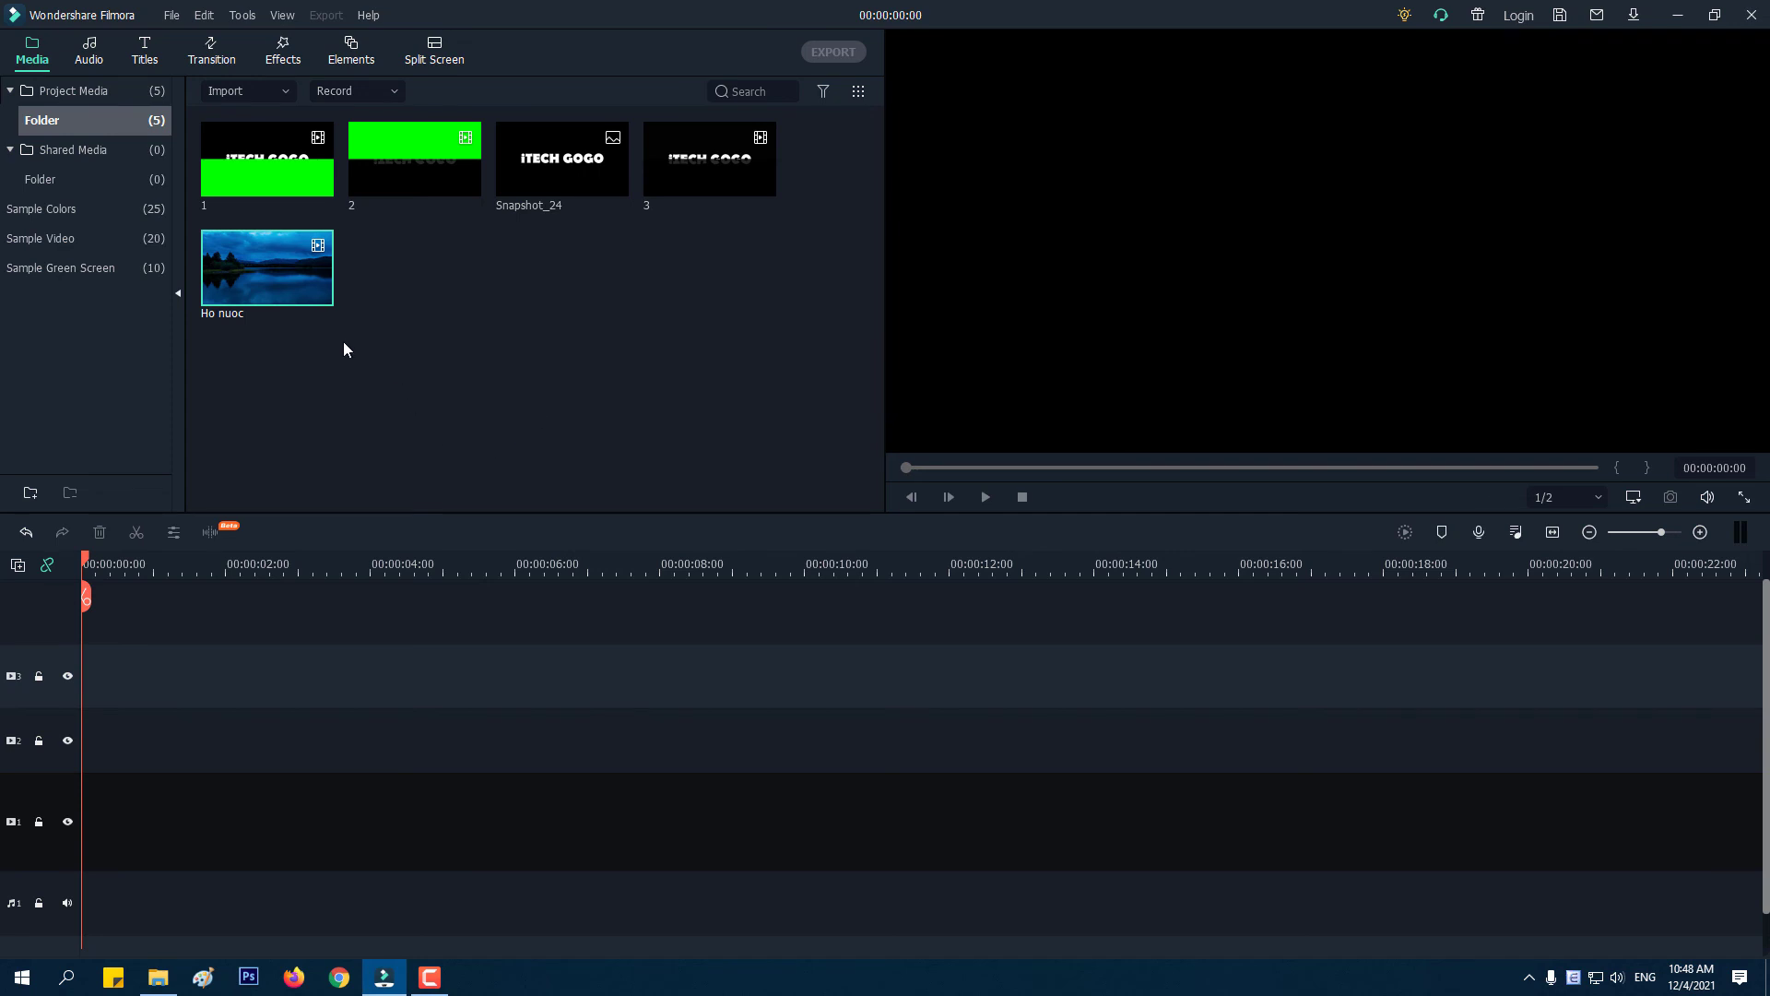
Place Ho nuoc at the start of track 1, matching the project to 1920 x 1080 30fps, and put clip 3 above it on track 2.
drag(272, 278, 41, 823)
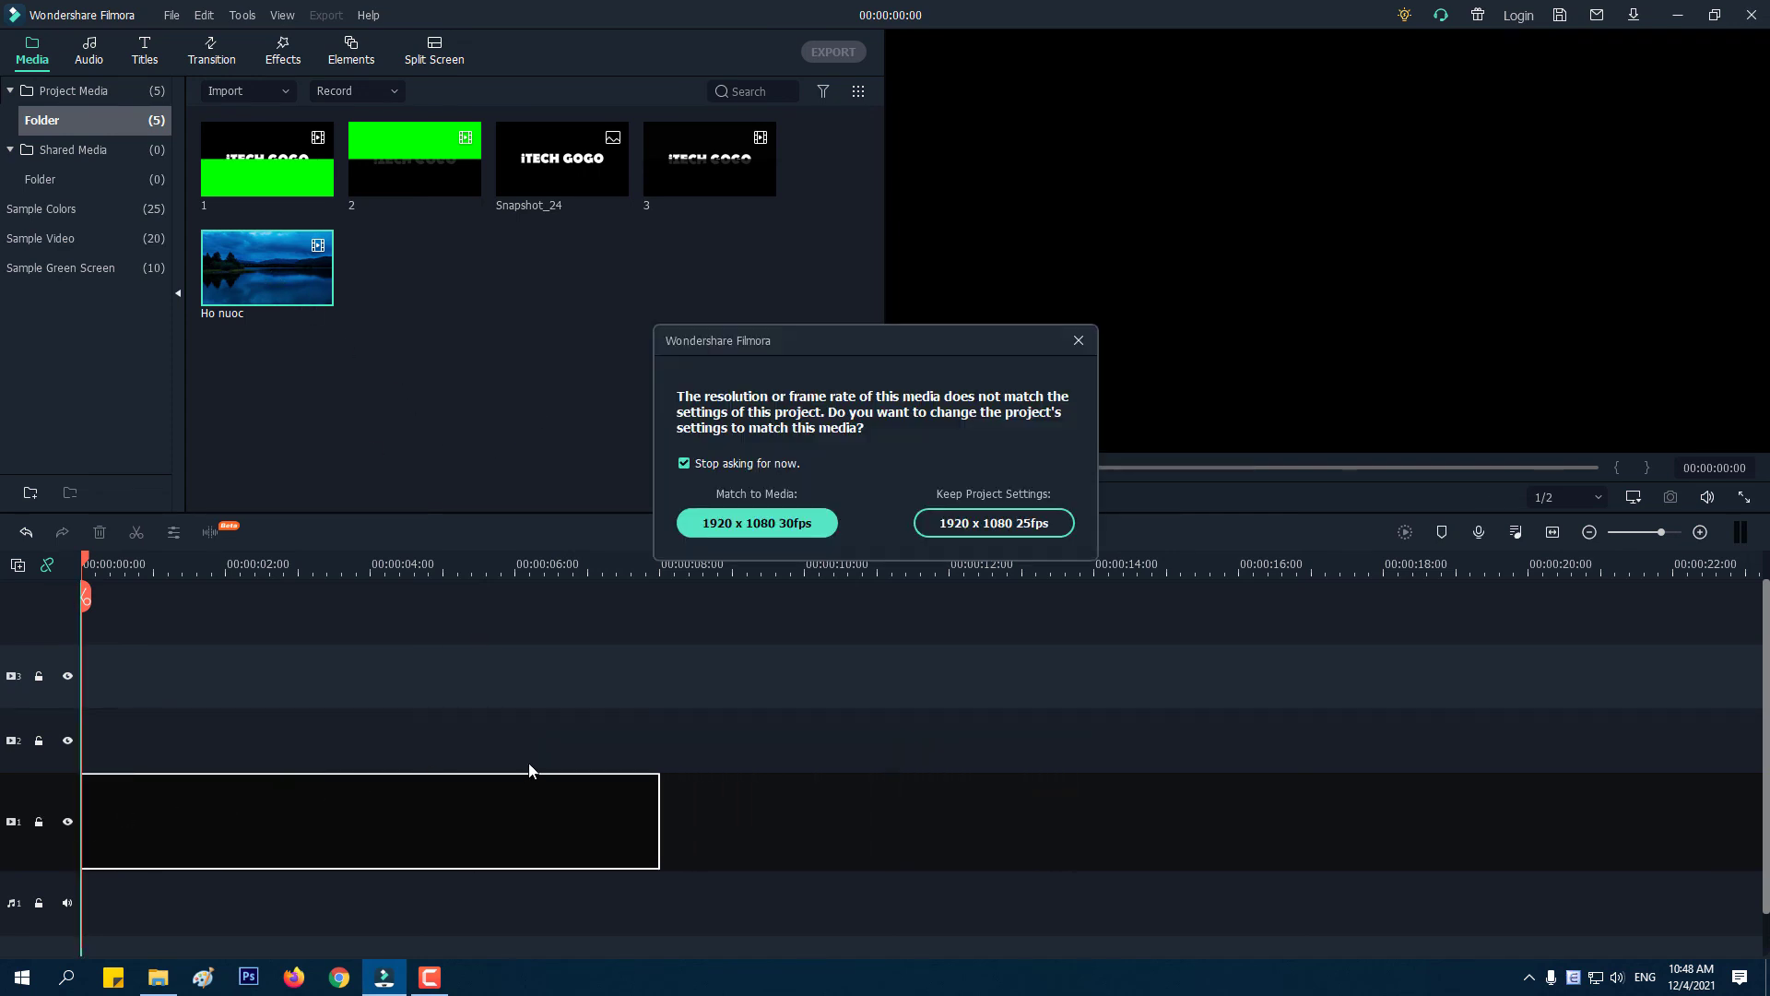
click(782, 533)
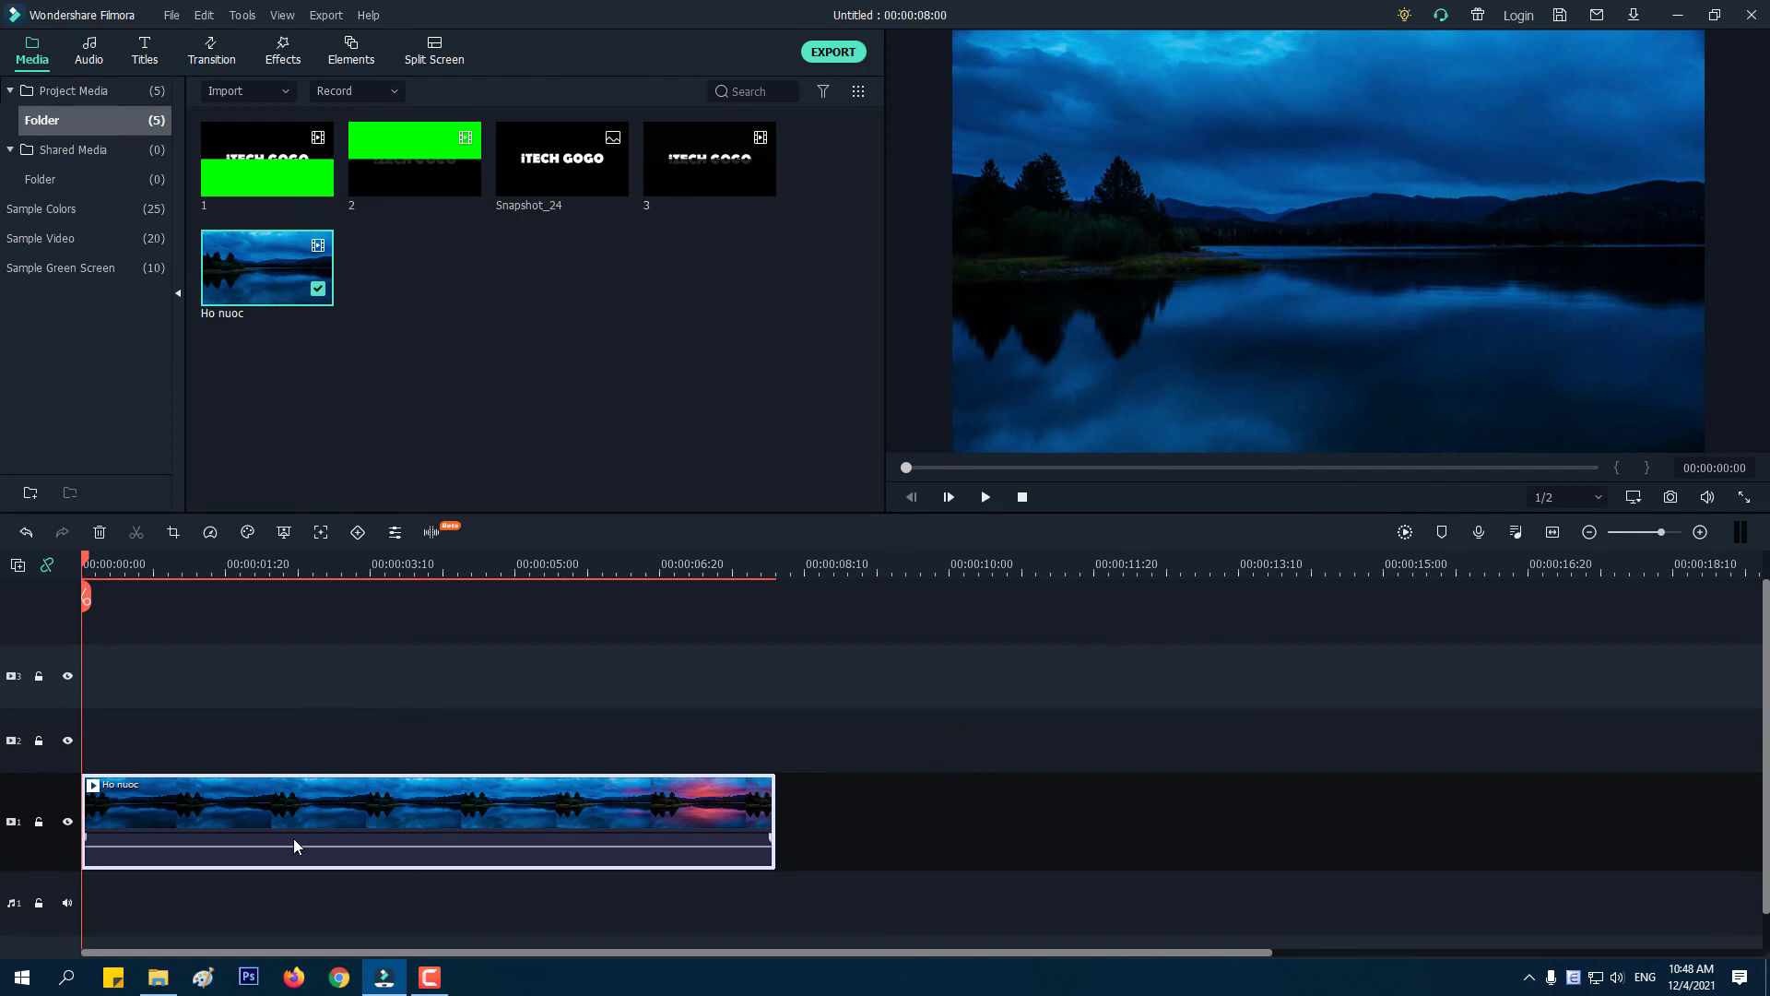
drag(677, 174, 32, 721)
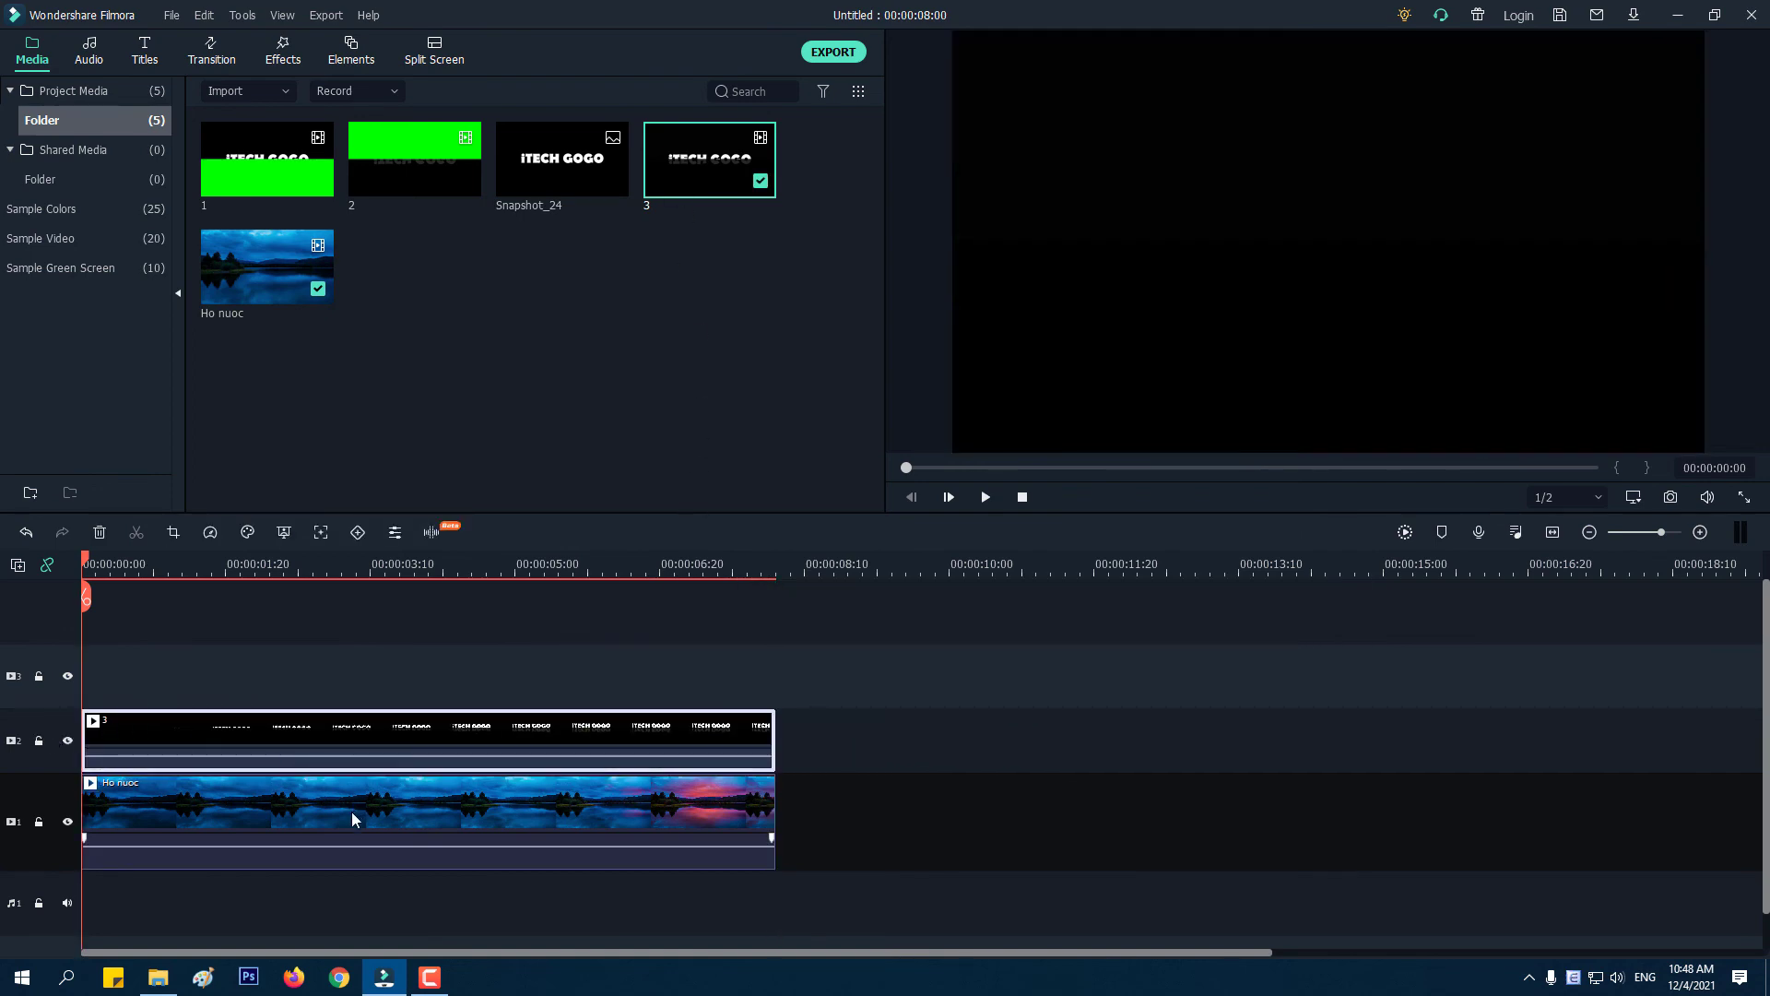
Set clip 3's Compositing blending mode to Screen, with the playhead at a frame where the title shows.
key(space)
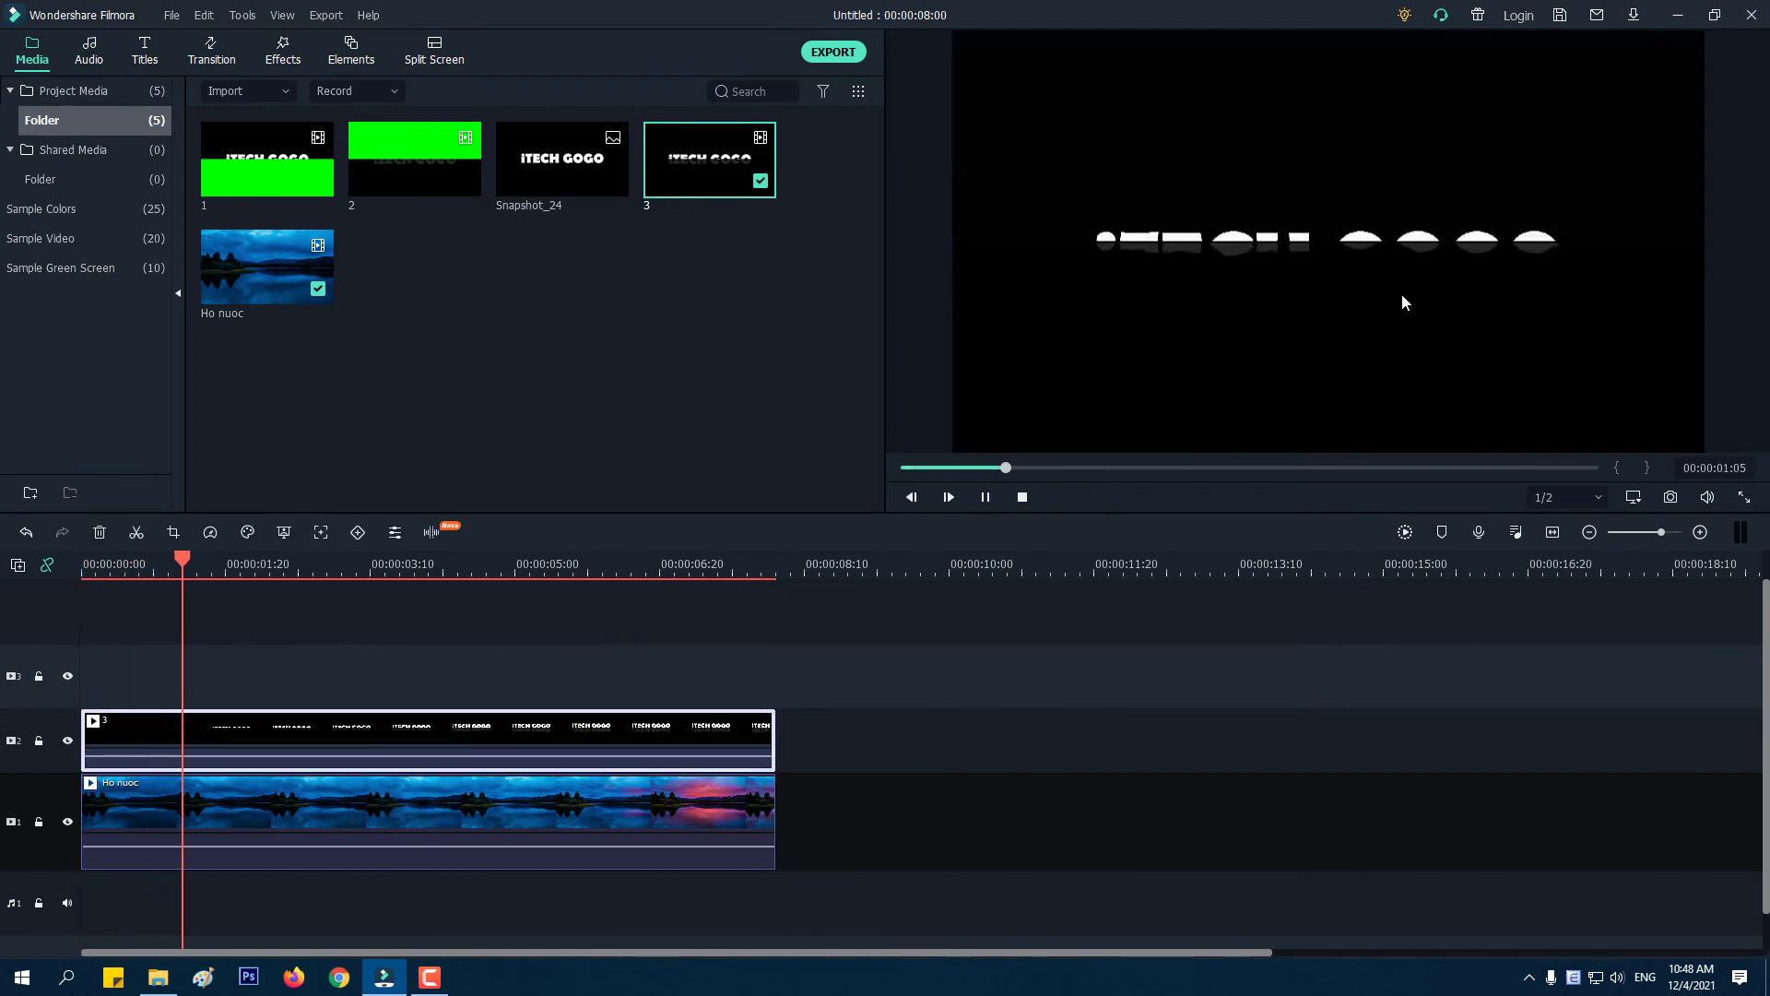
key(space)
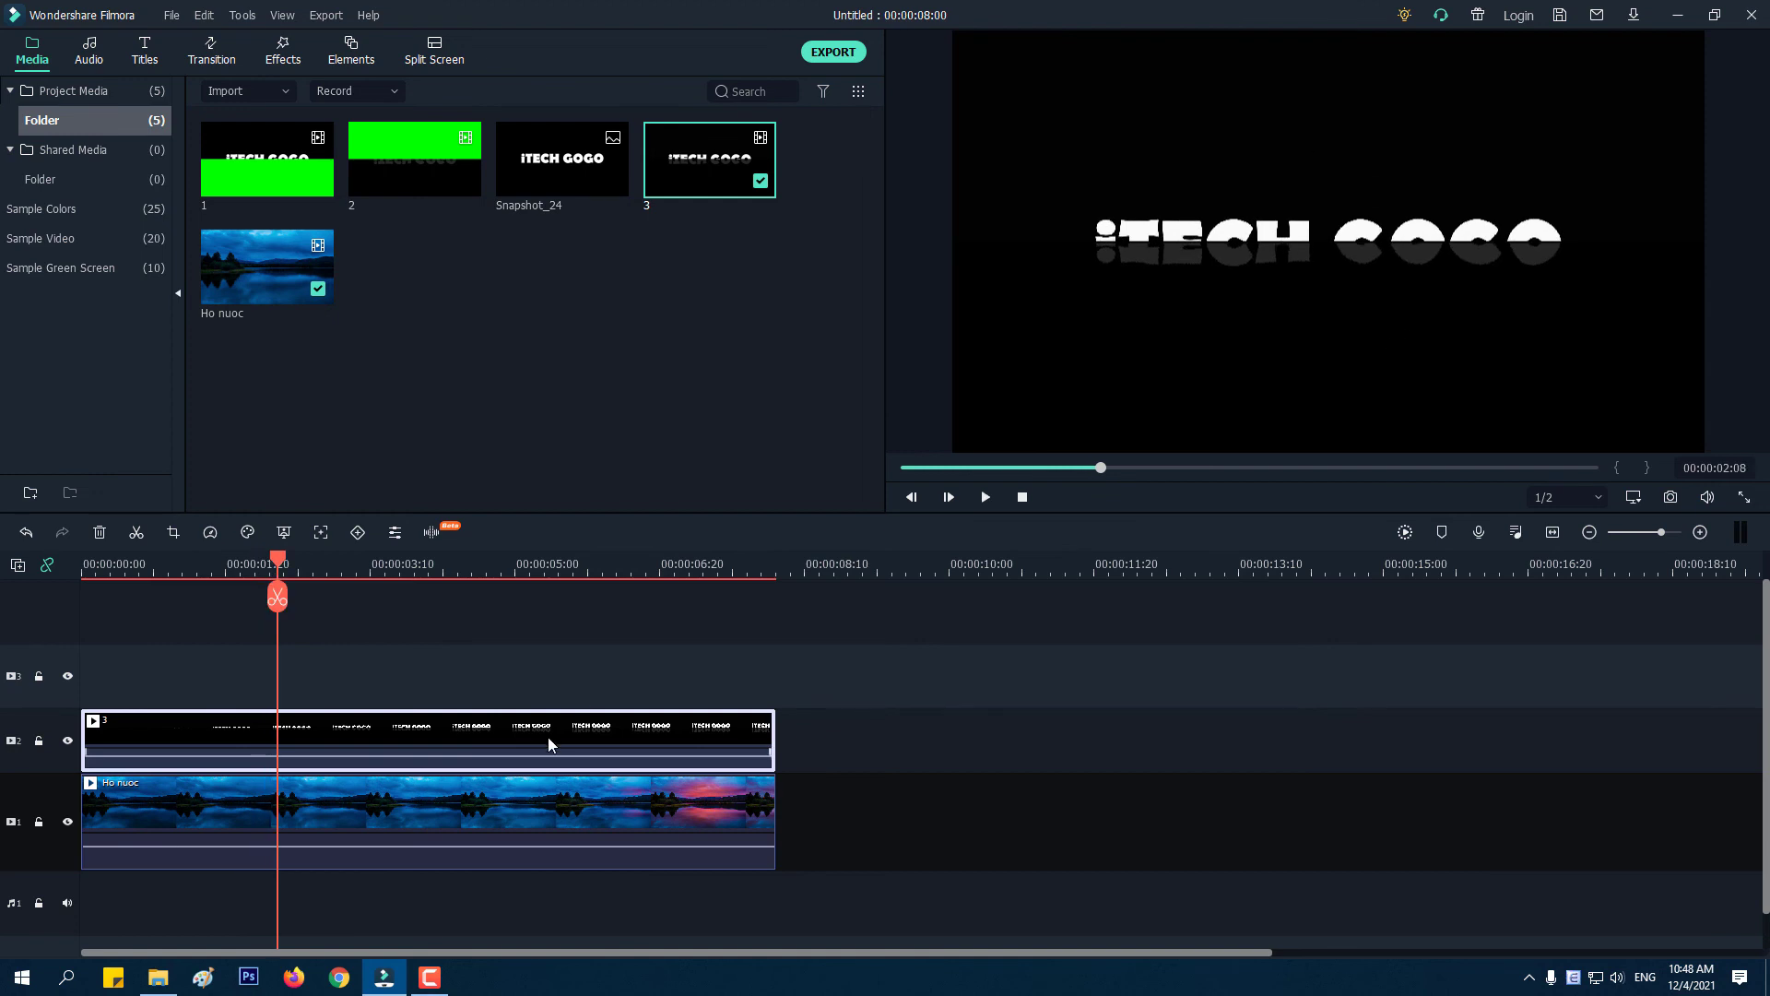
double_click(474, 734)
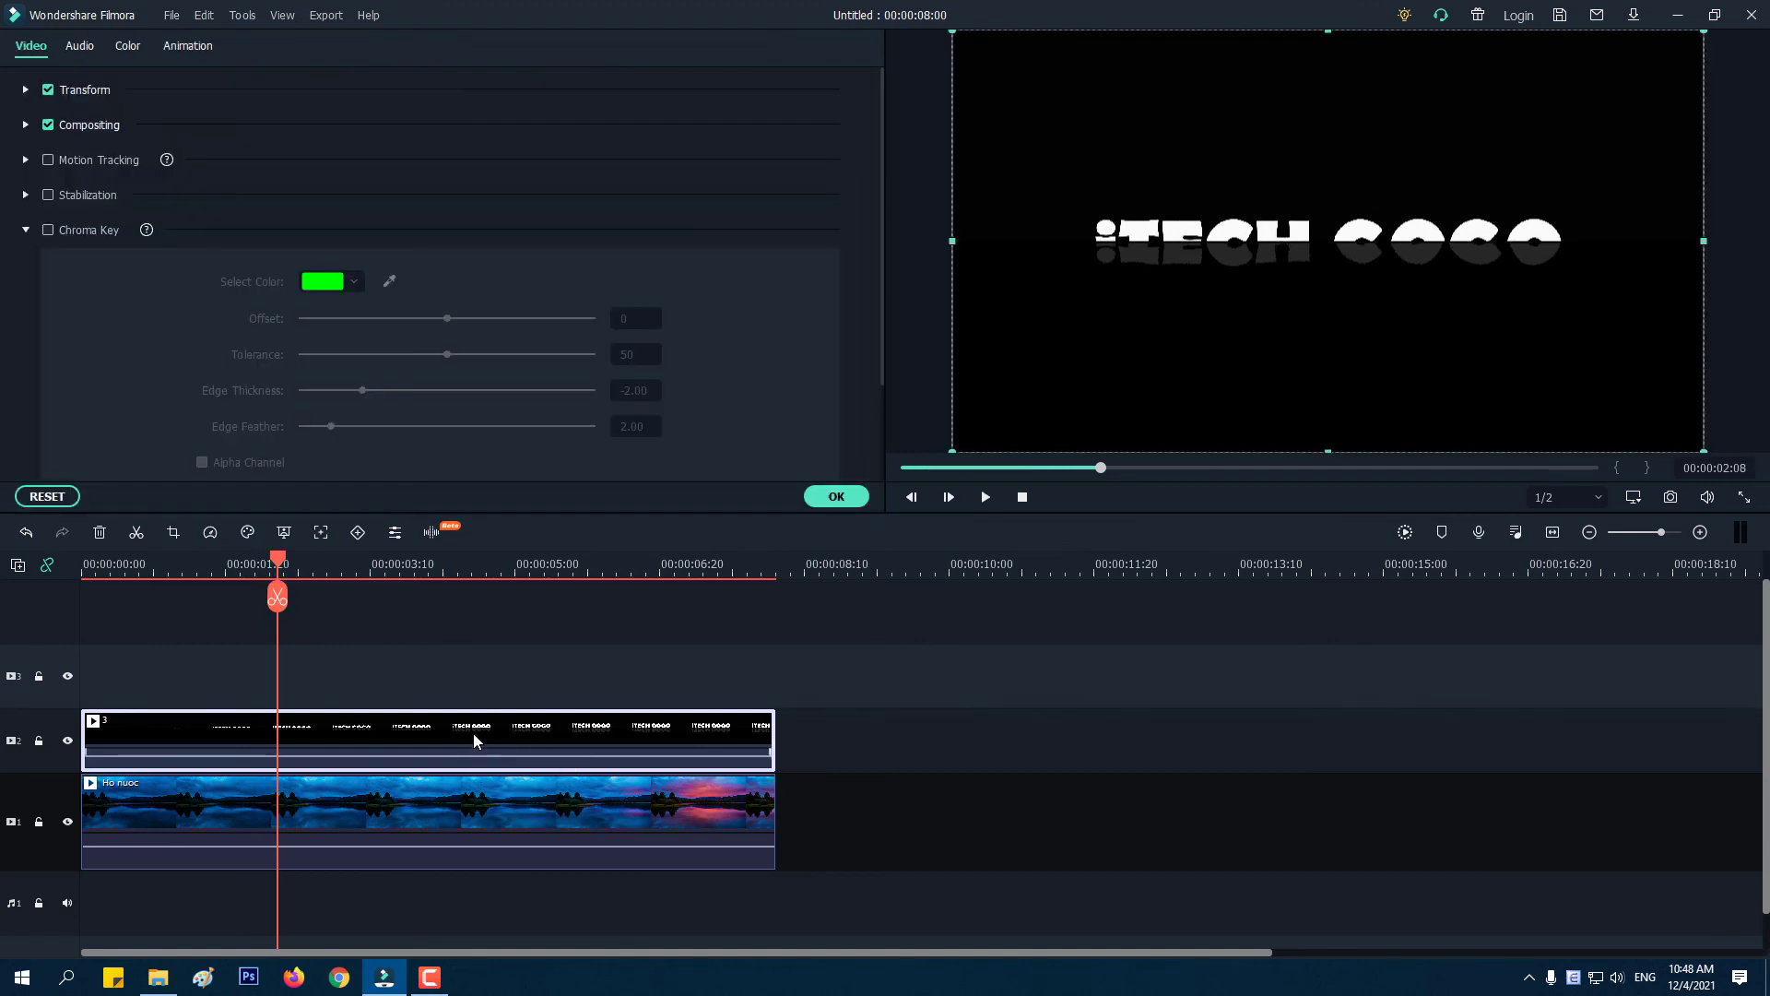
click(26, 125)
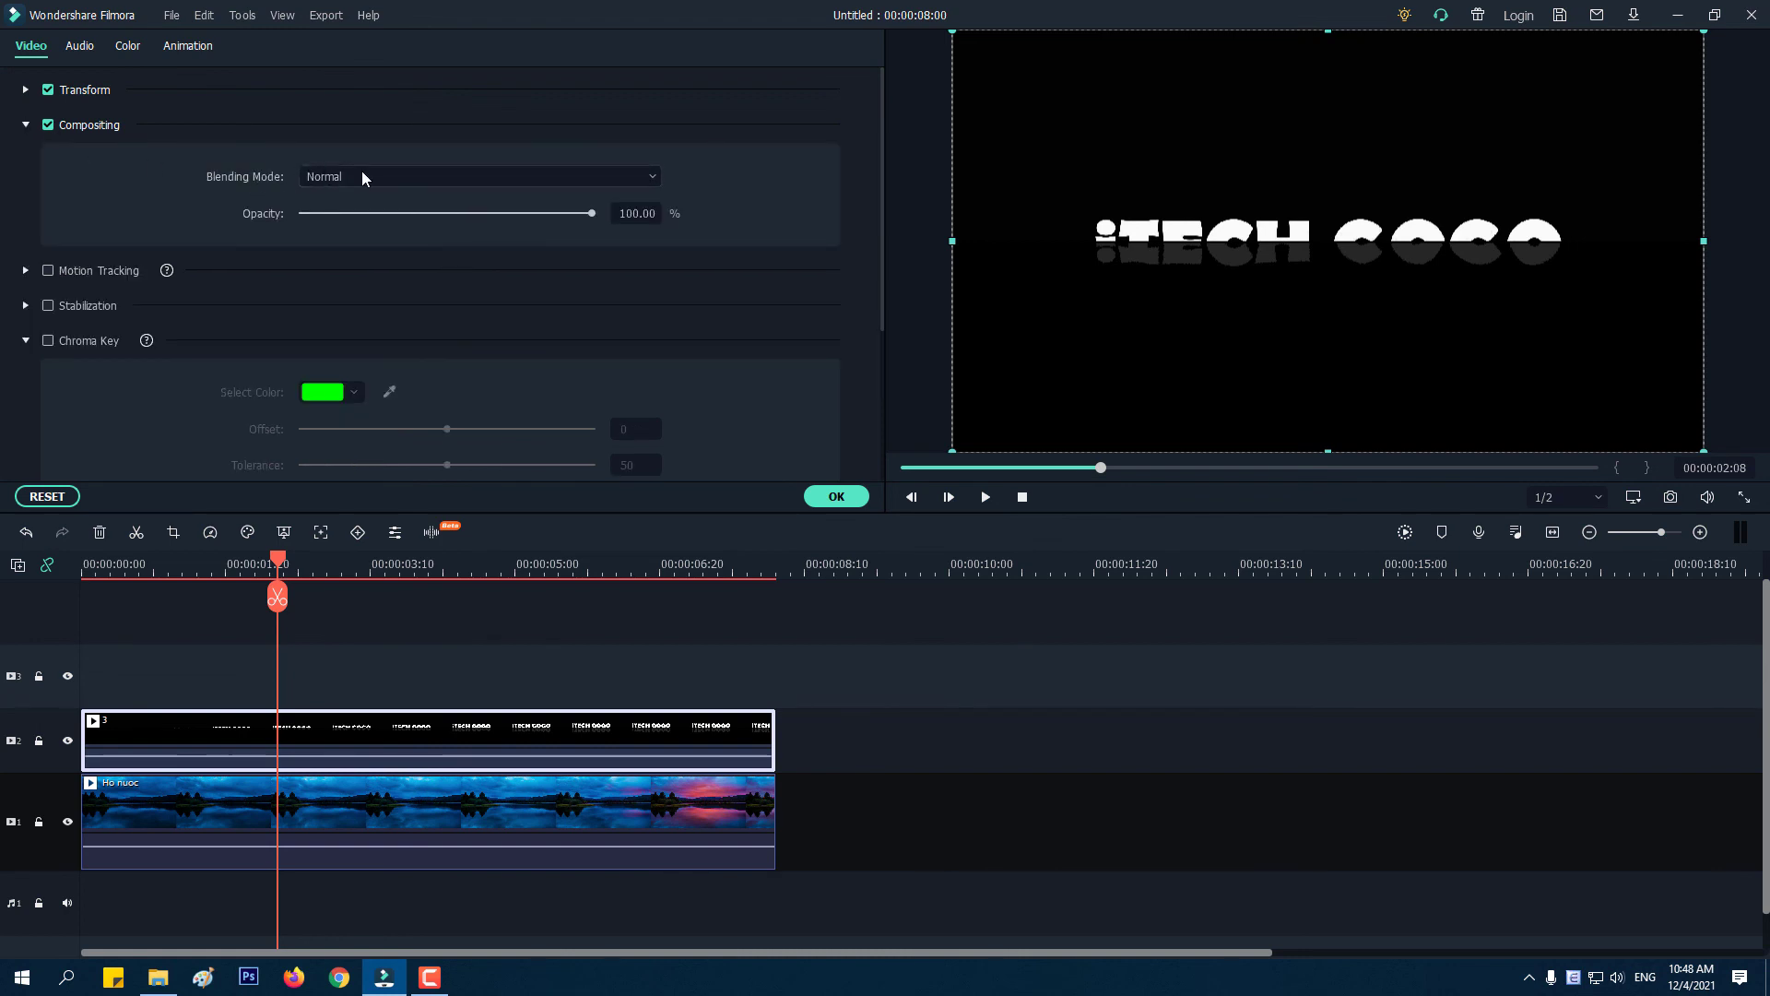
click(431, 175)
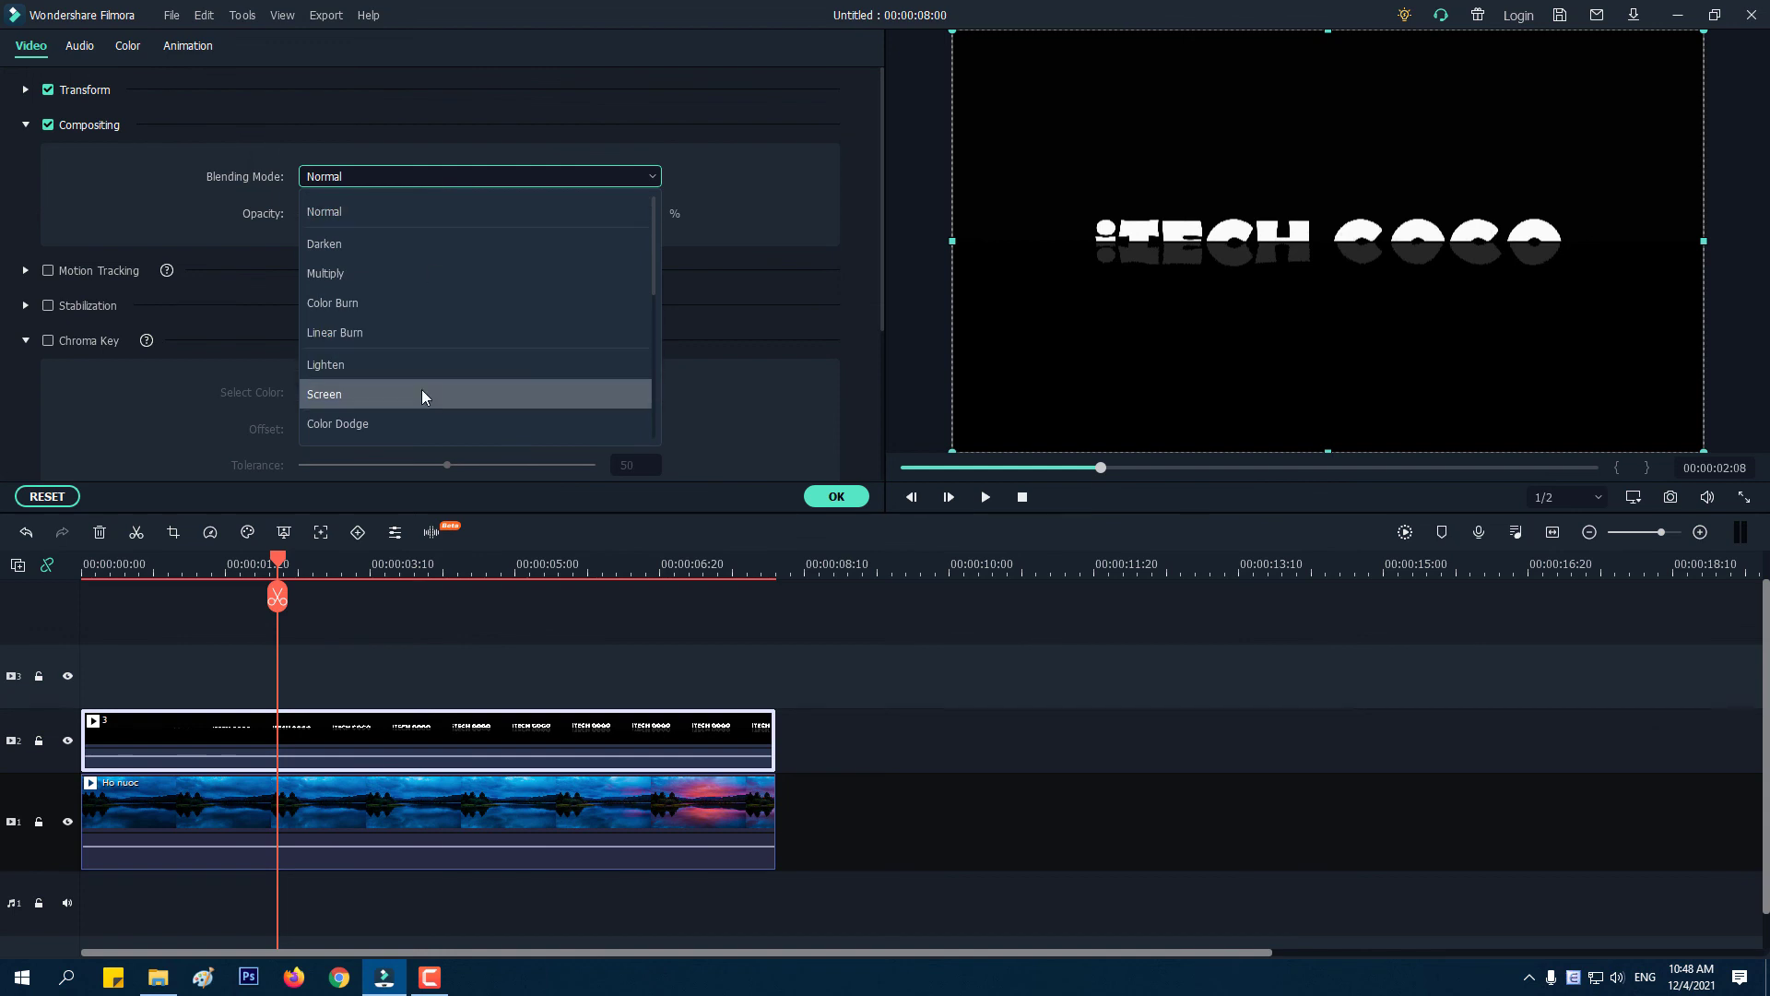
click(423, 395)
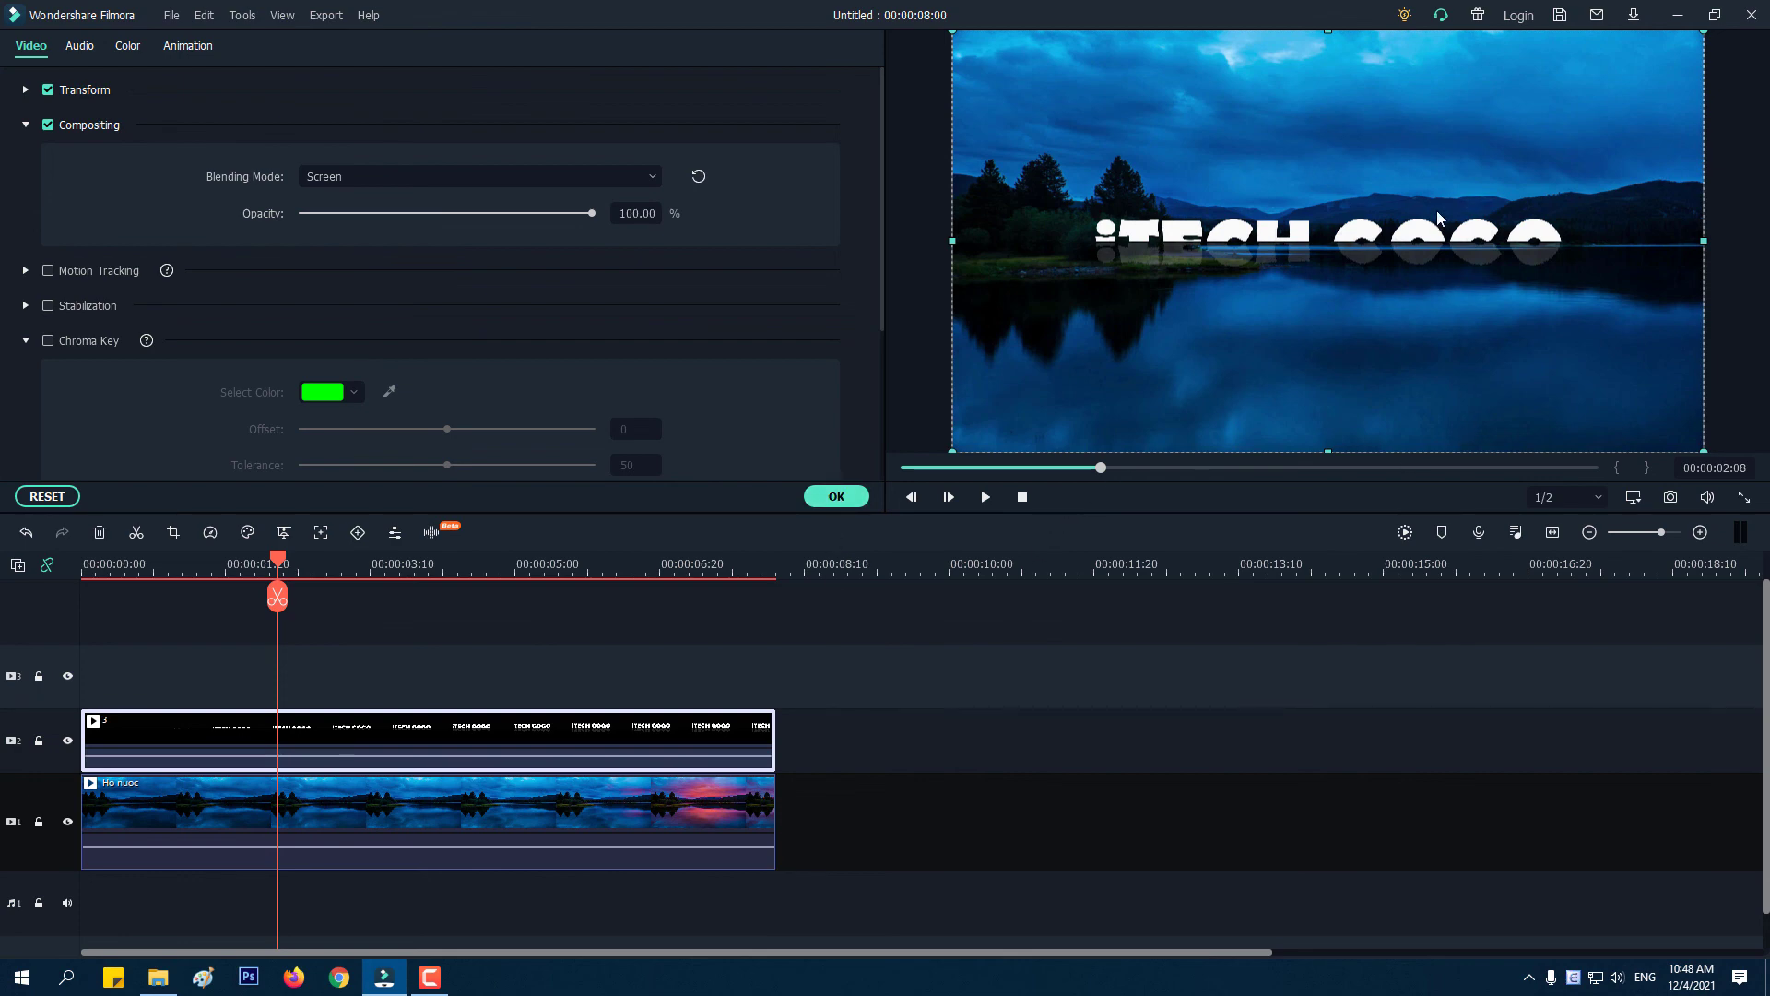
Move the title to the right side of the lake scene and lower it slightly so it sits on the far waterline.
drag(1435, 206, 1581, 214)
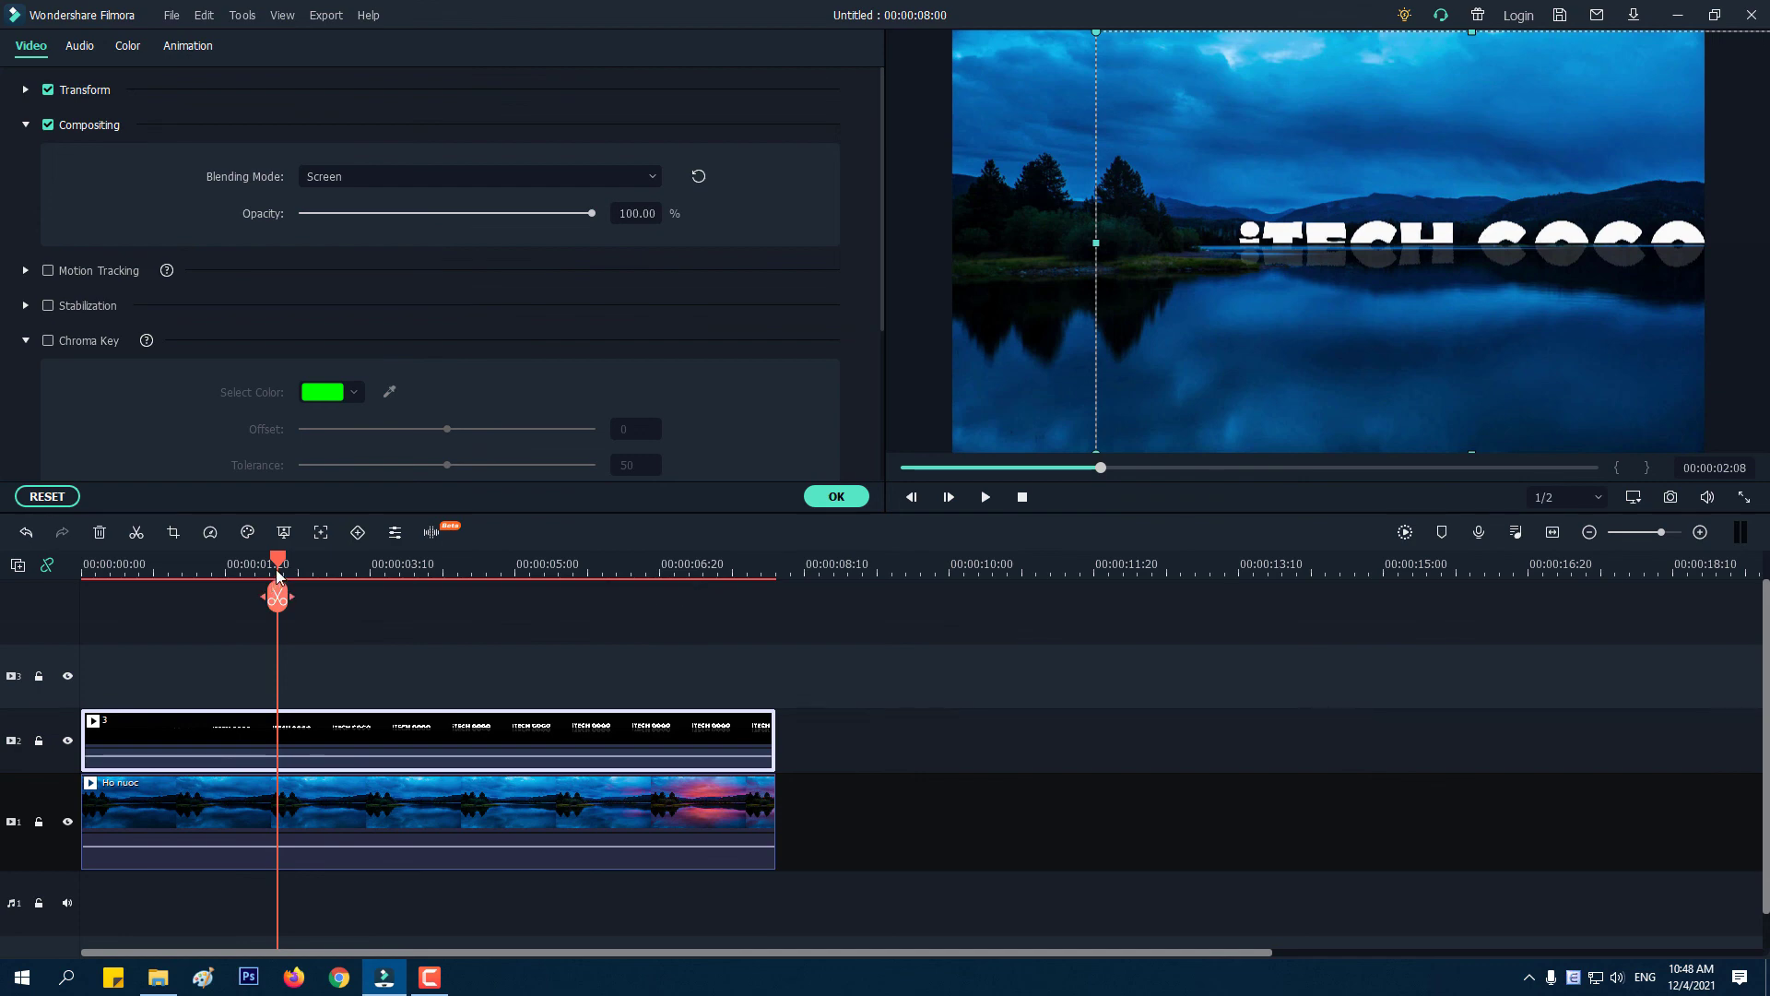
key(space)
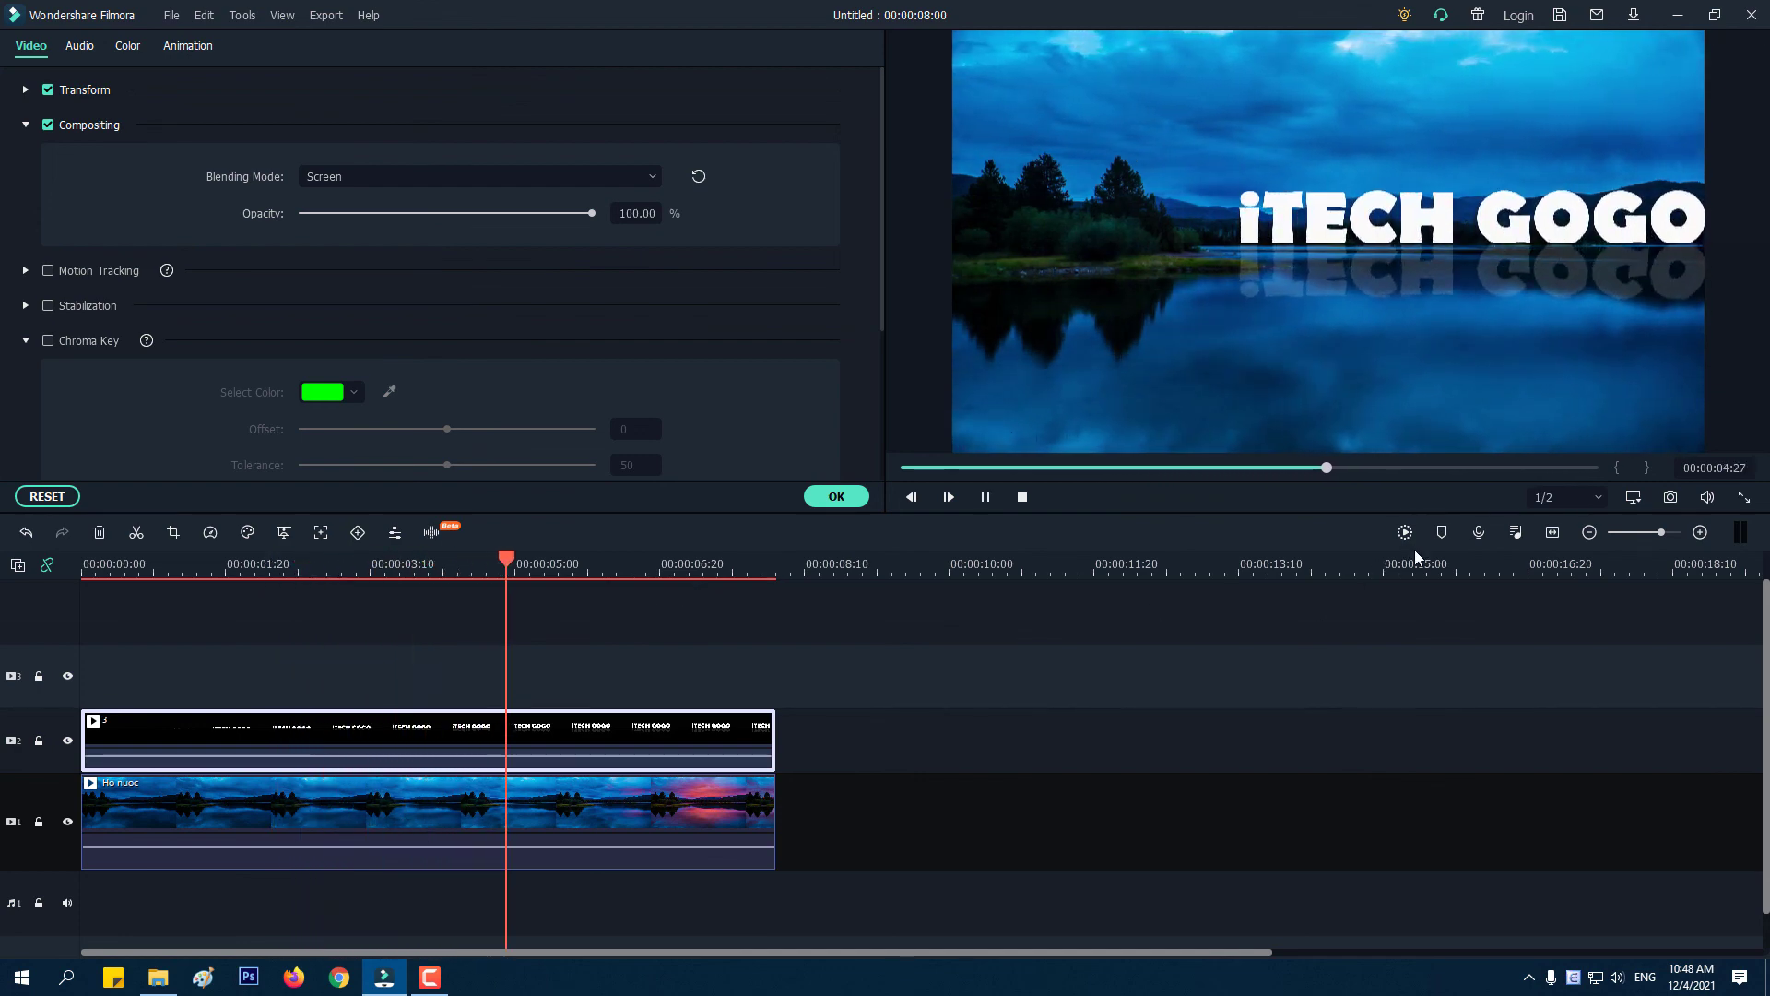
key(space)
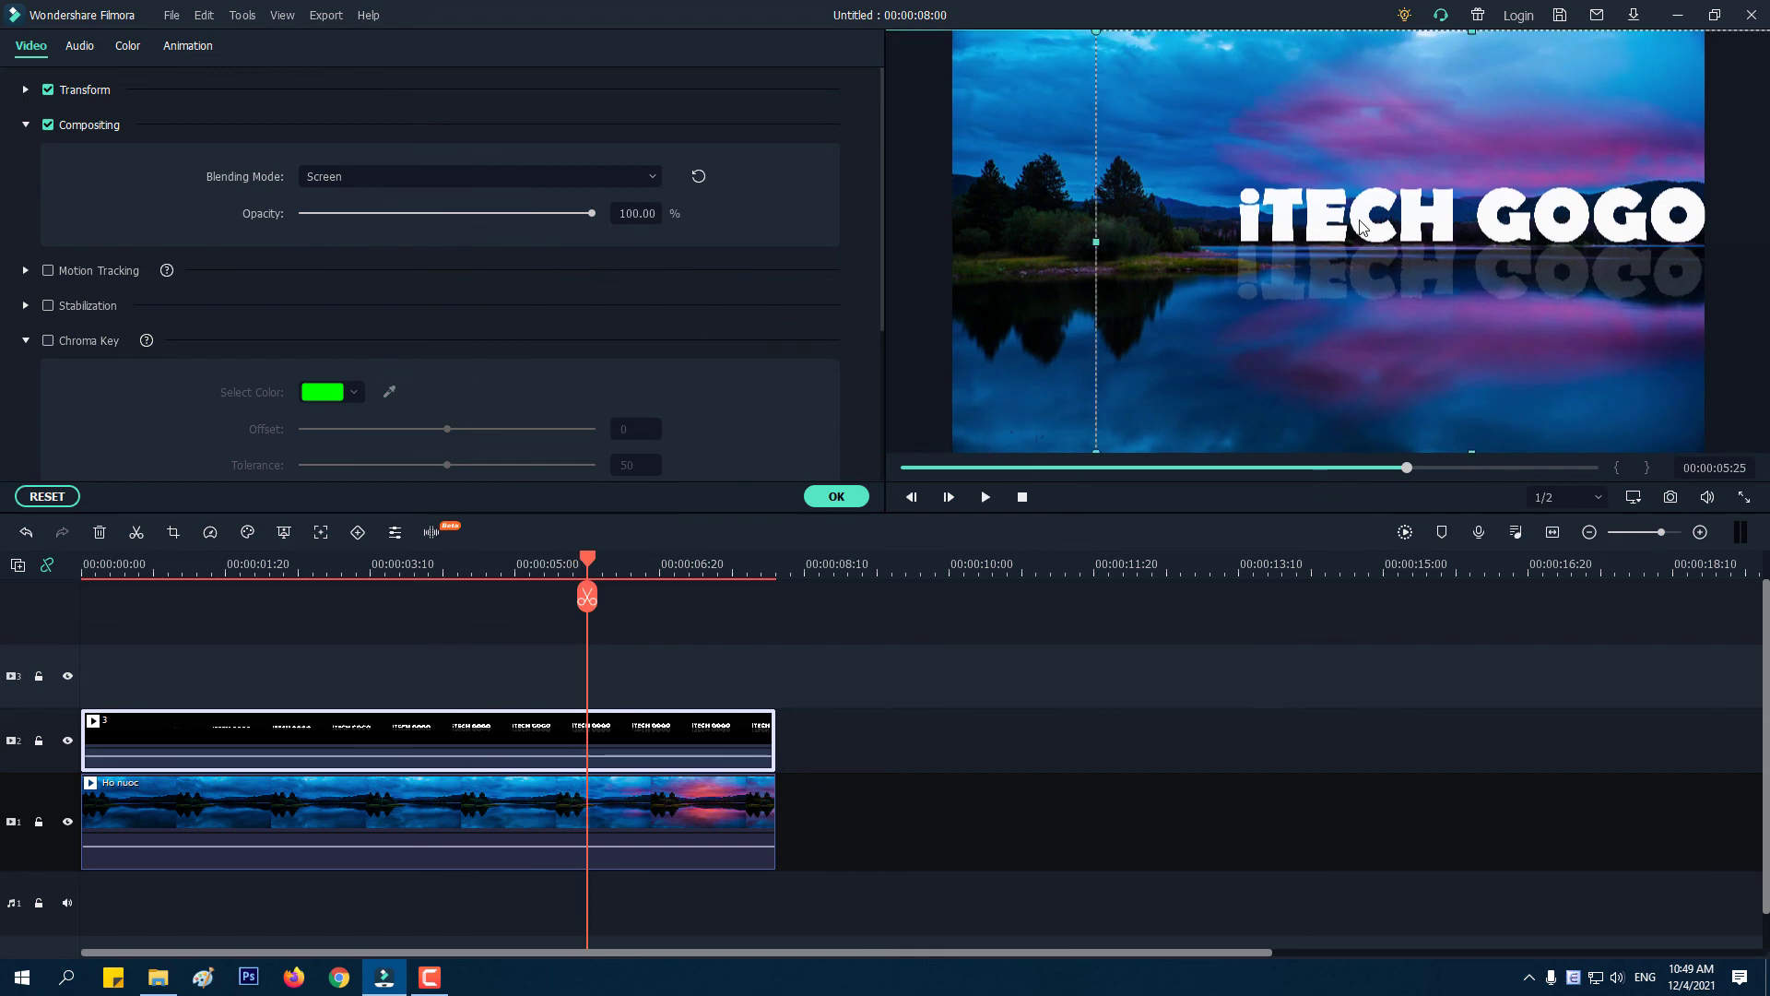
drag(1360, 226, 1359, 233)
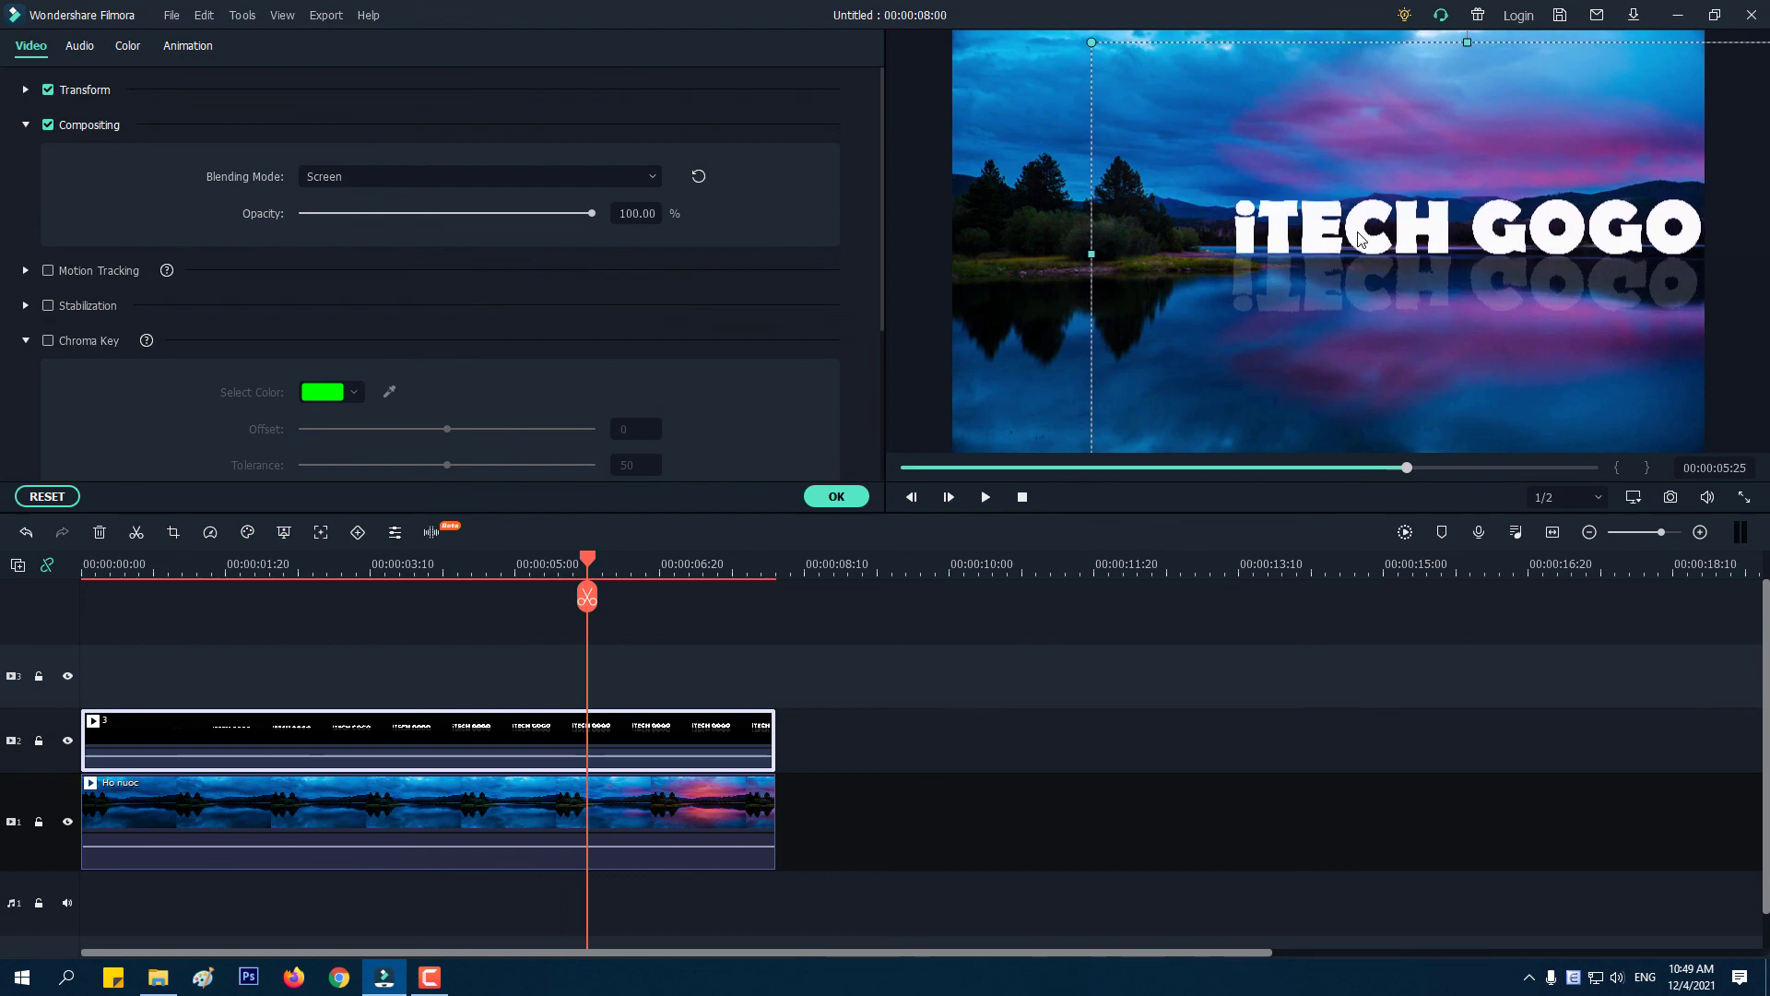
Render the timeline preview and play the lake composite from the beginning.
click(1414, 529)
drag(594, 564, 13, 590)
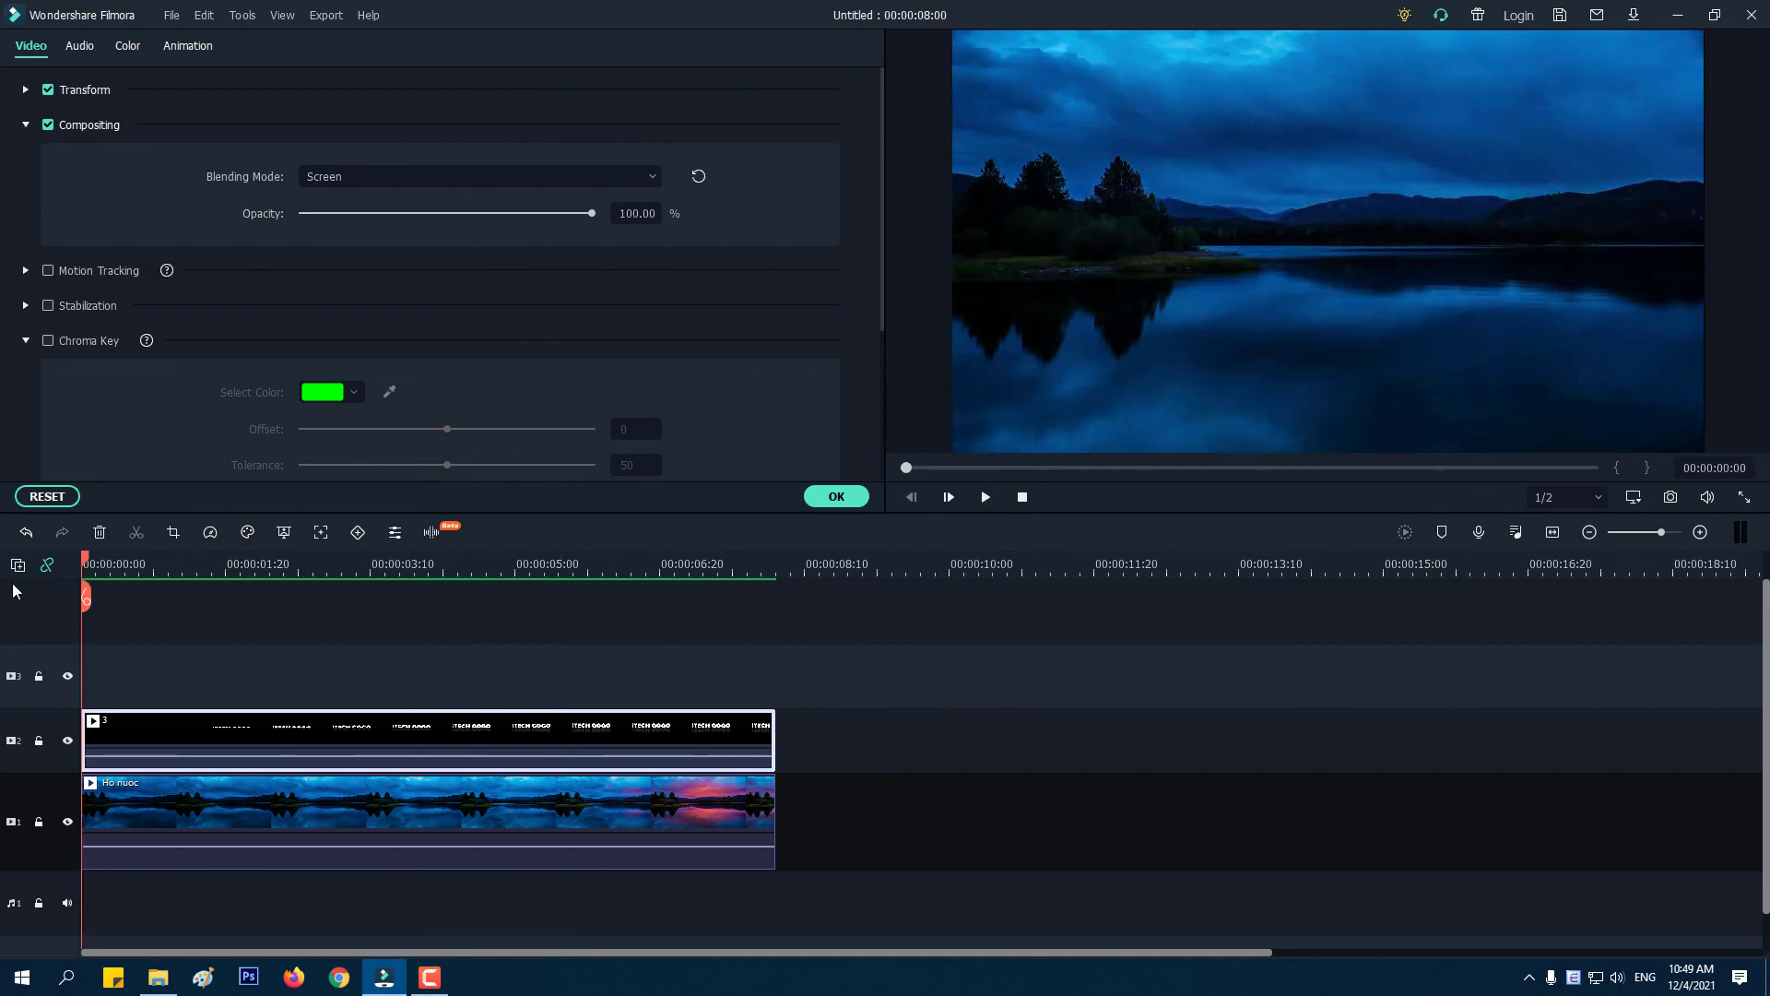
key(space)
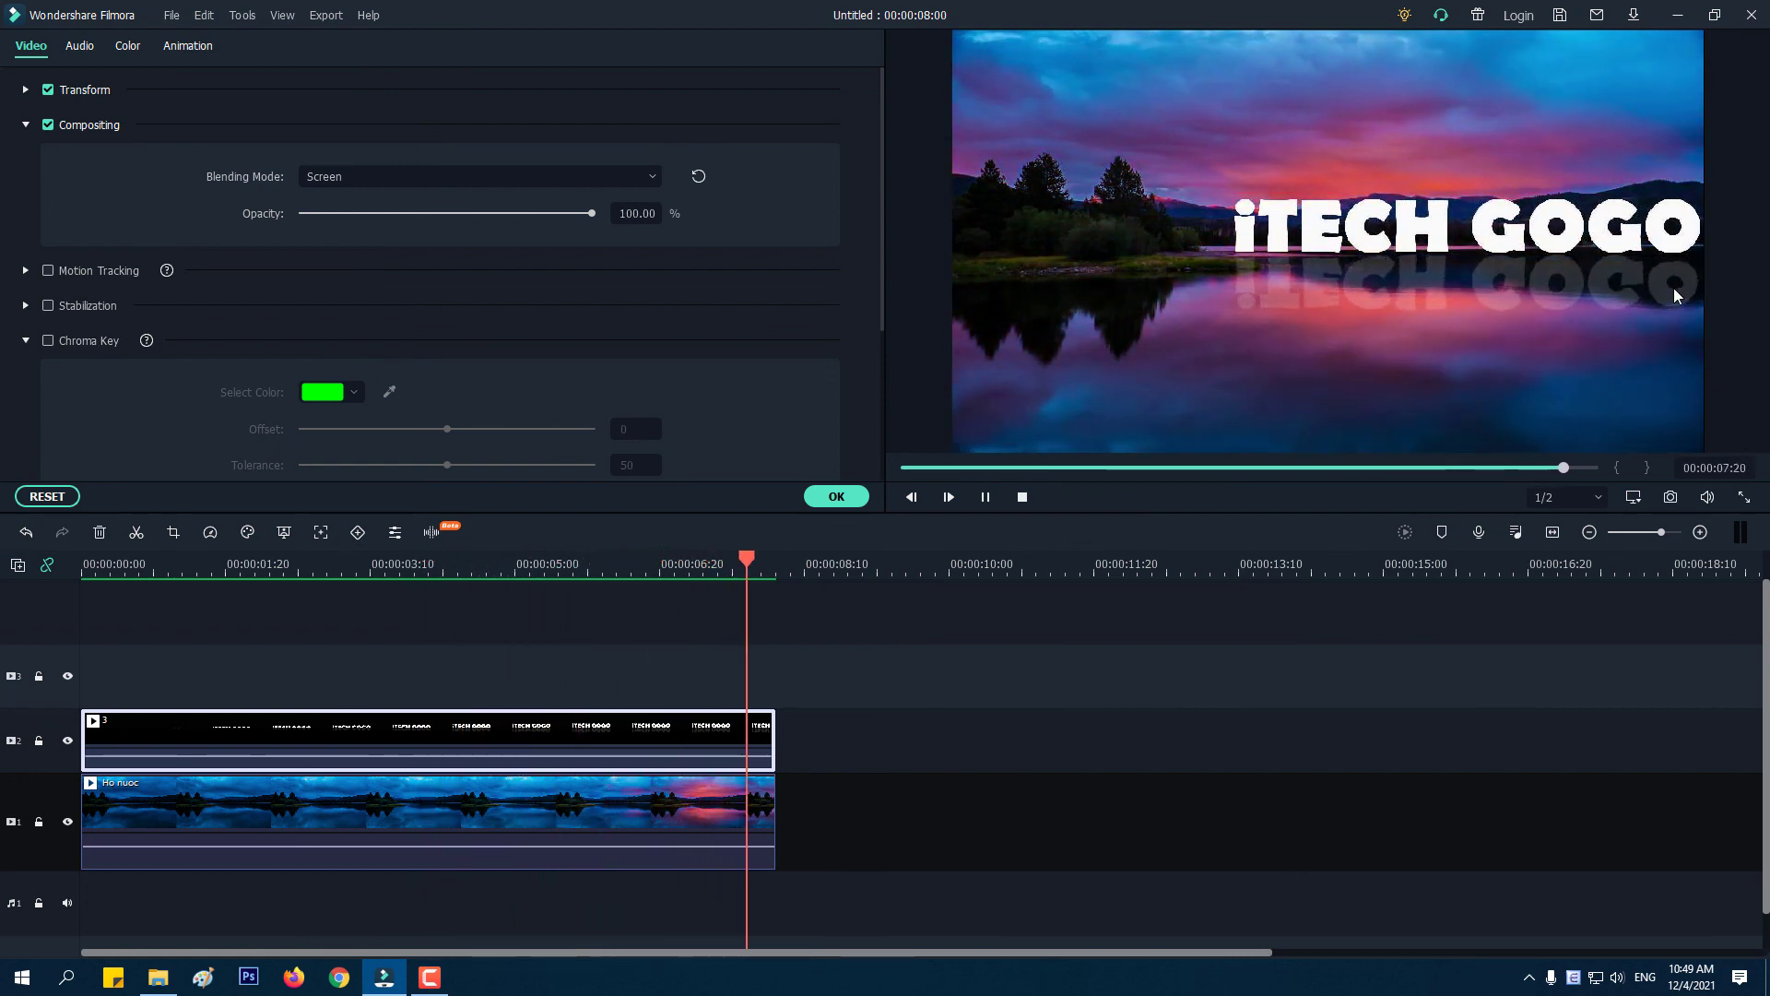
Replay the rendered composite, pausing and resuming to examine the title and its reflection on the lake.
key(space)
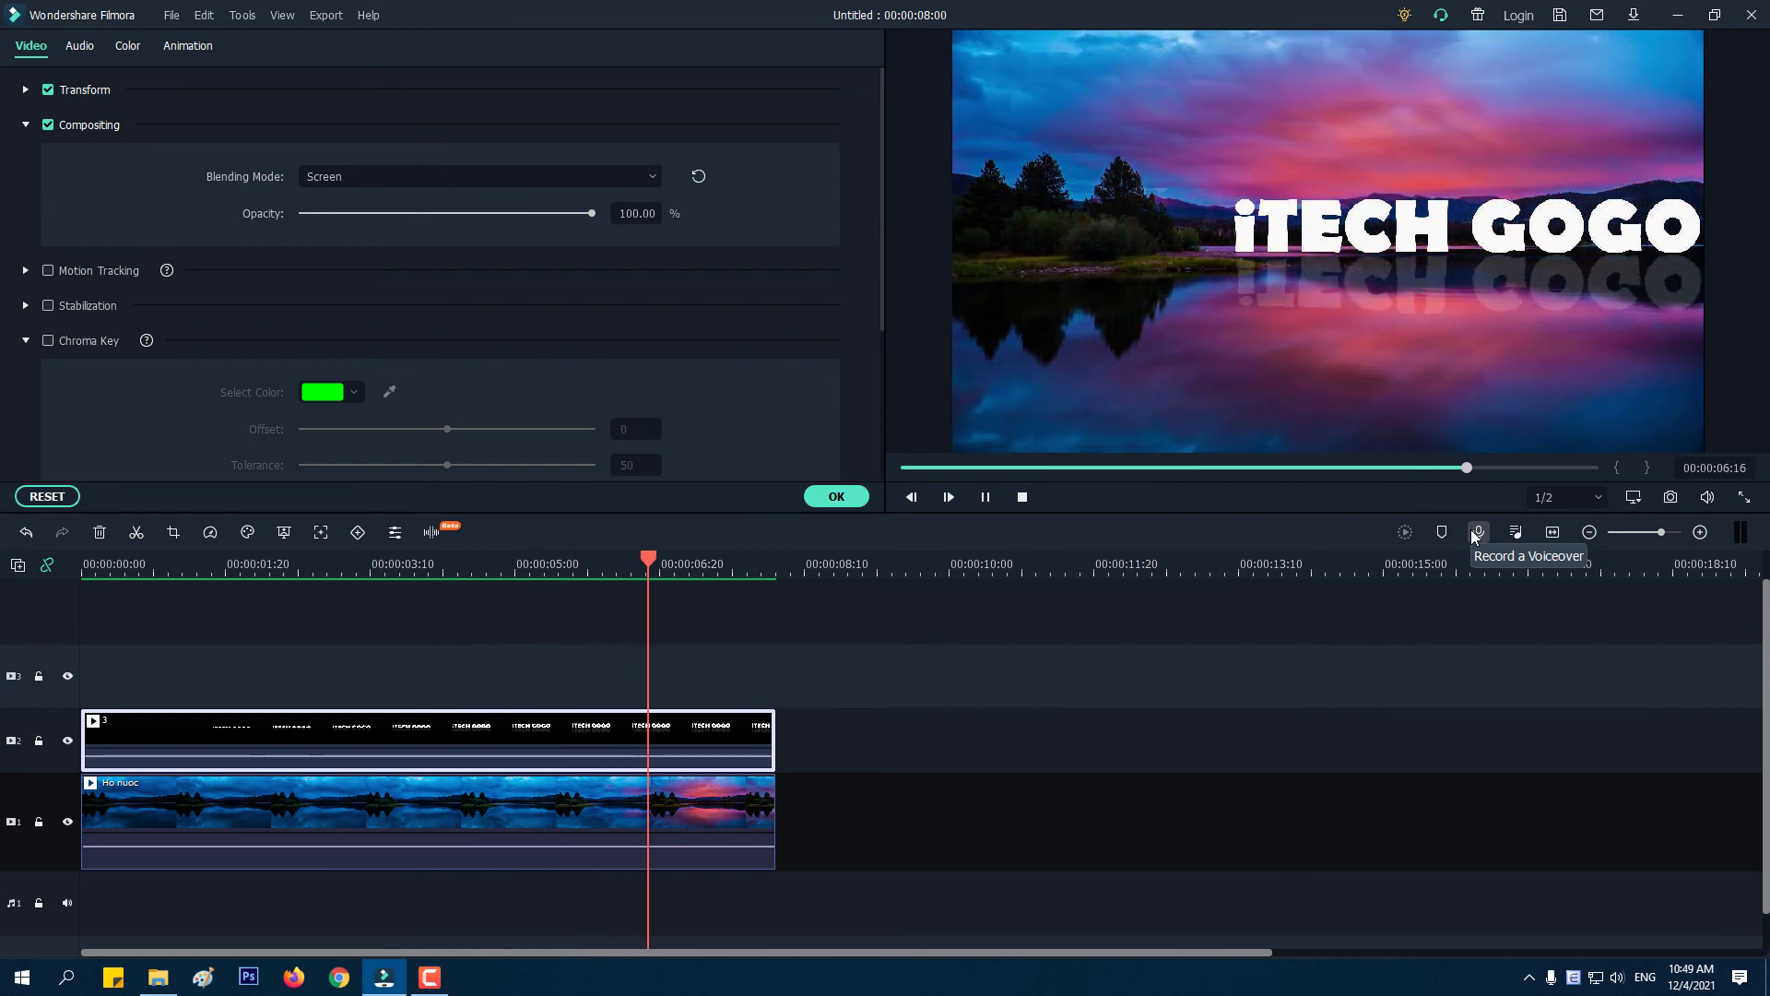
key(space)
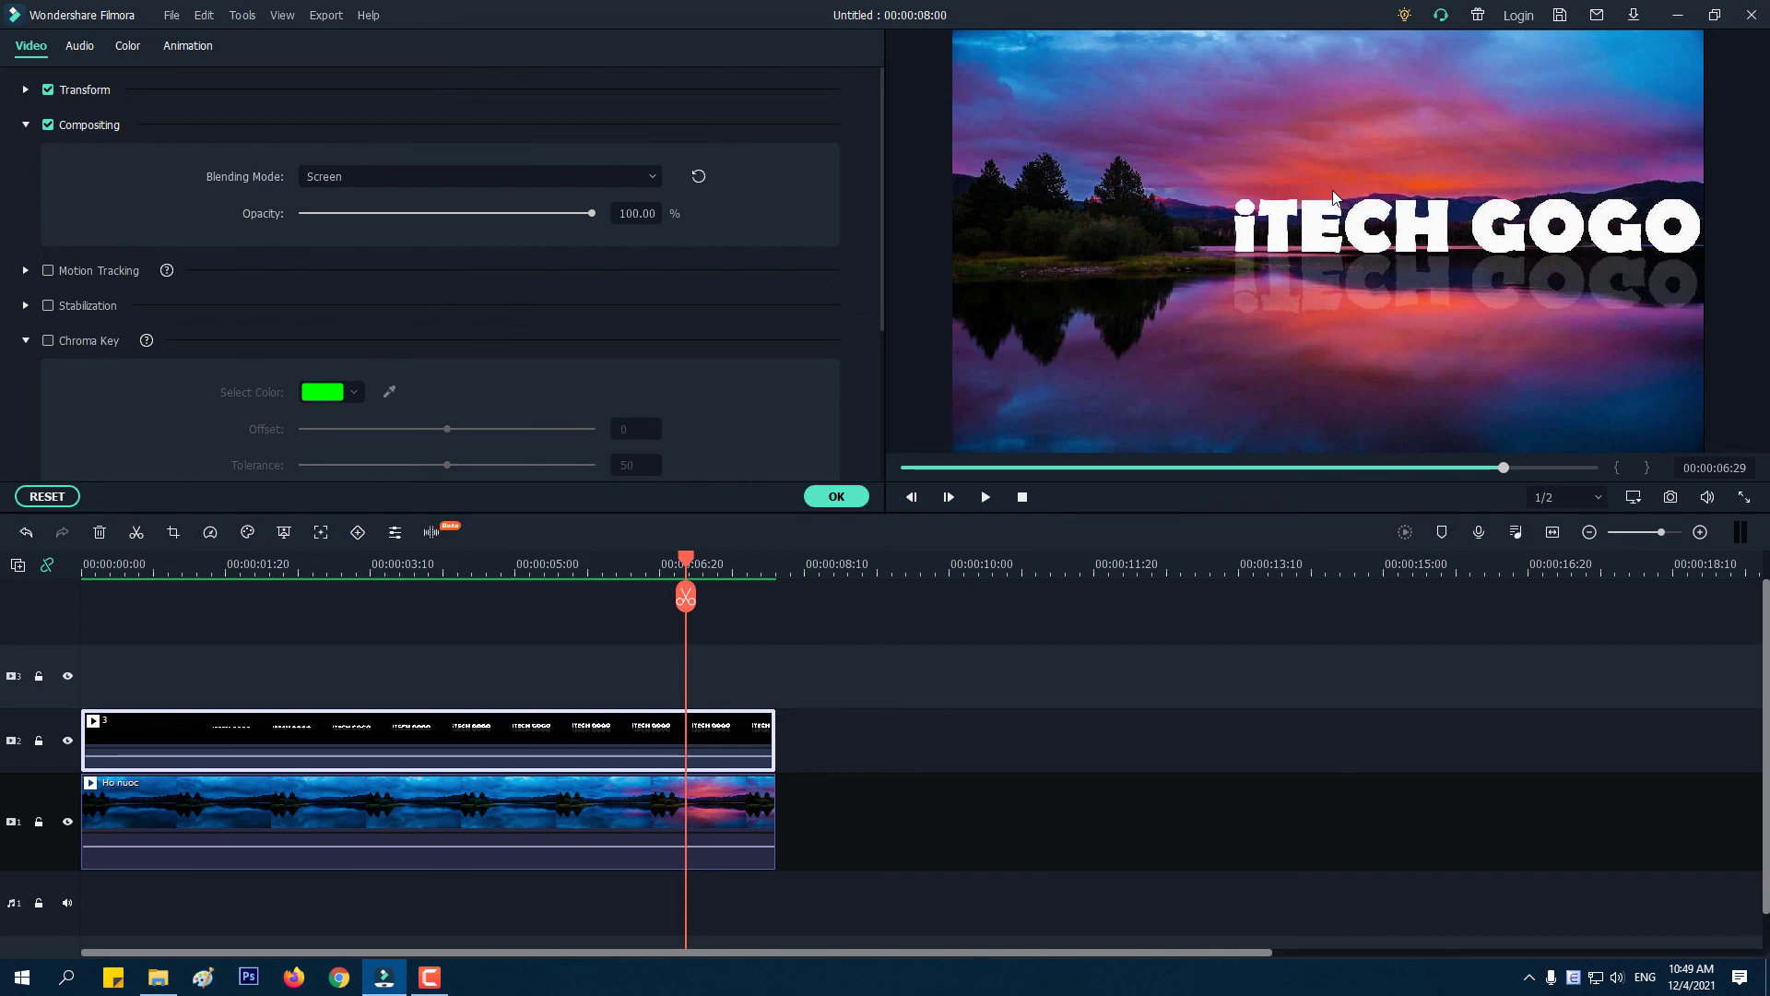
key(space)
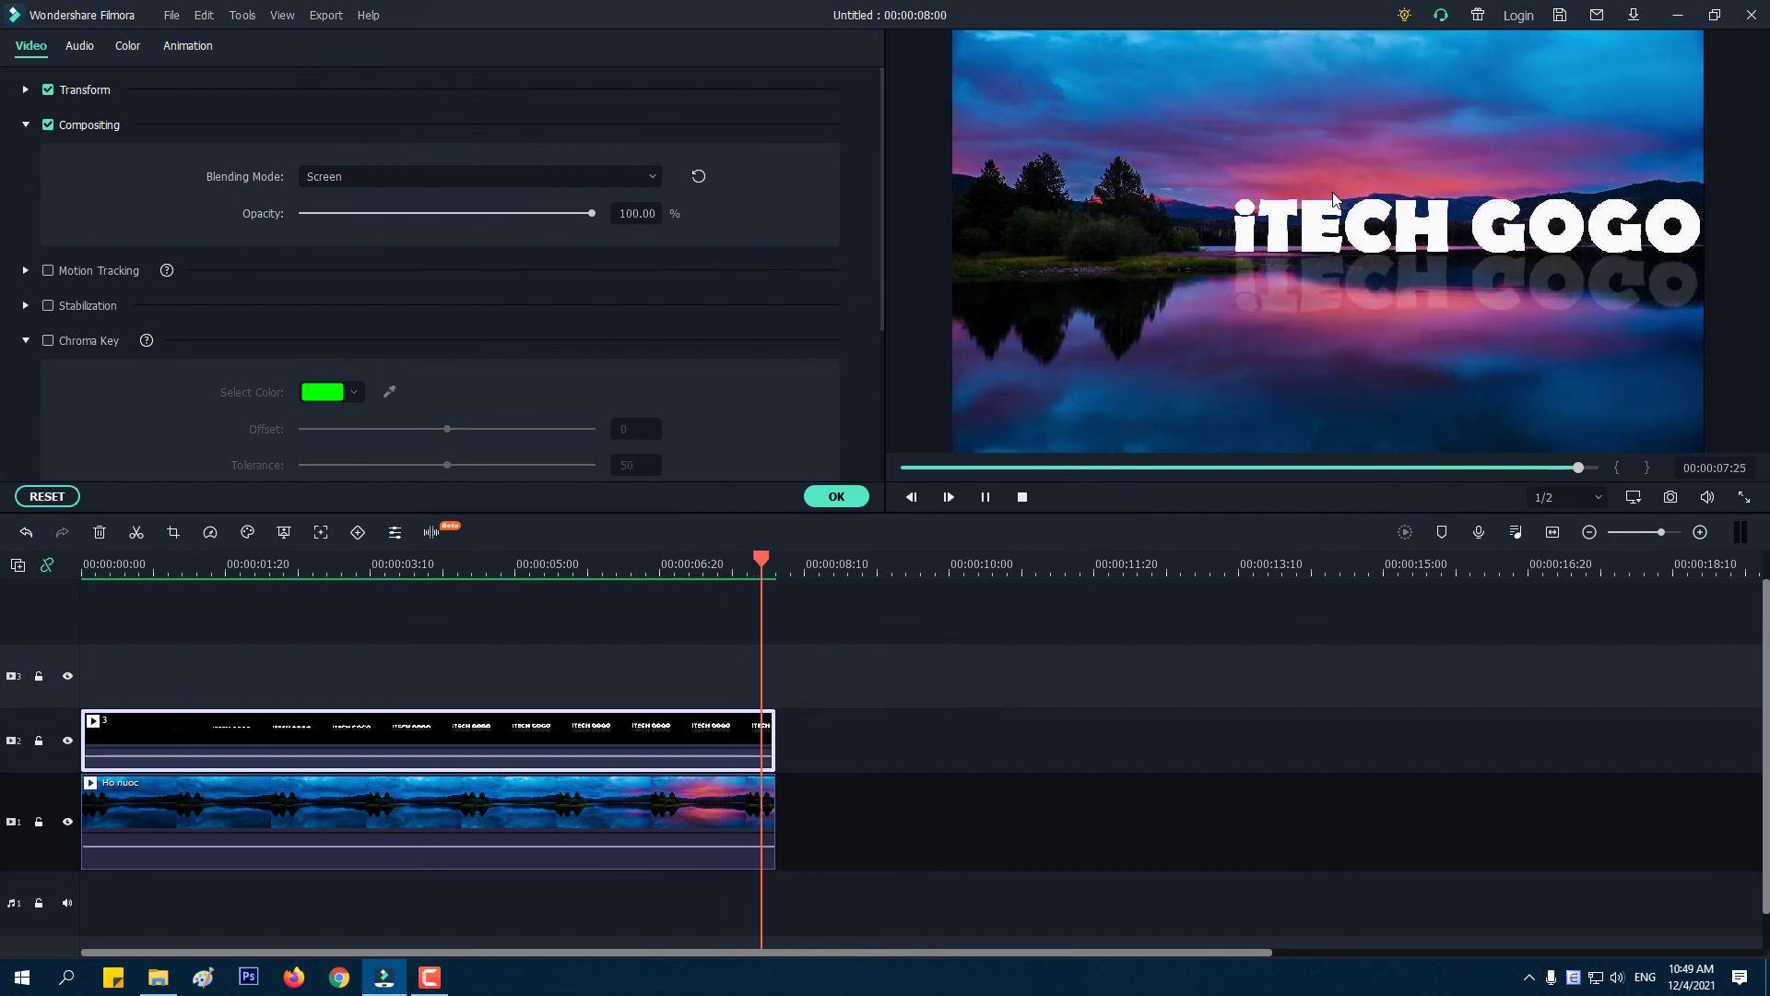
key(space)
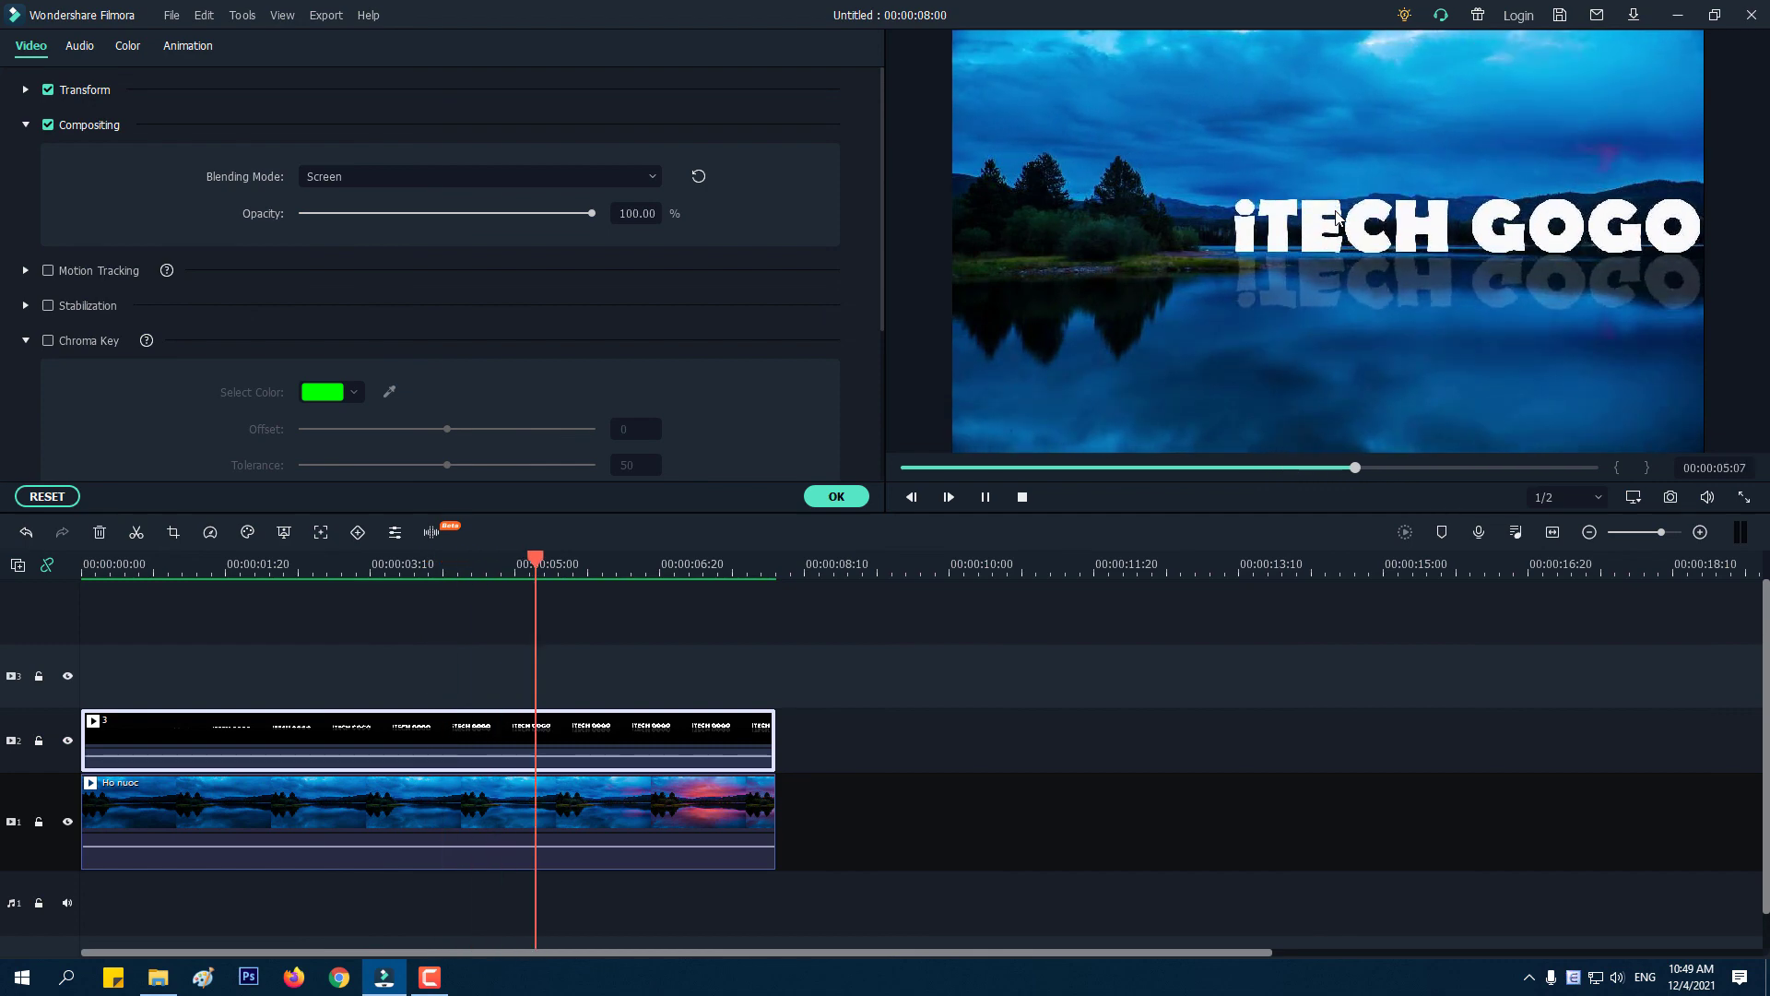
key(space)
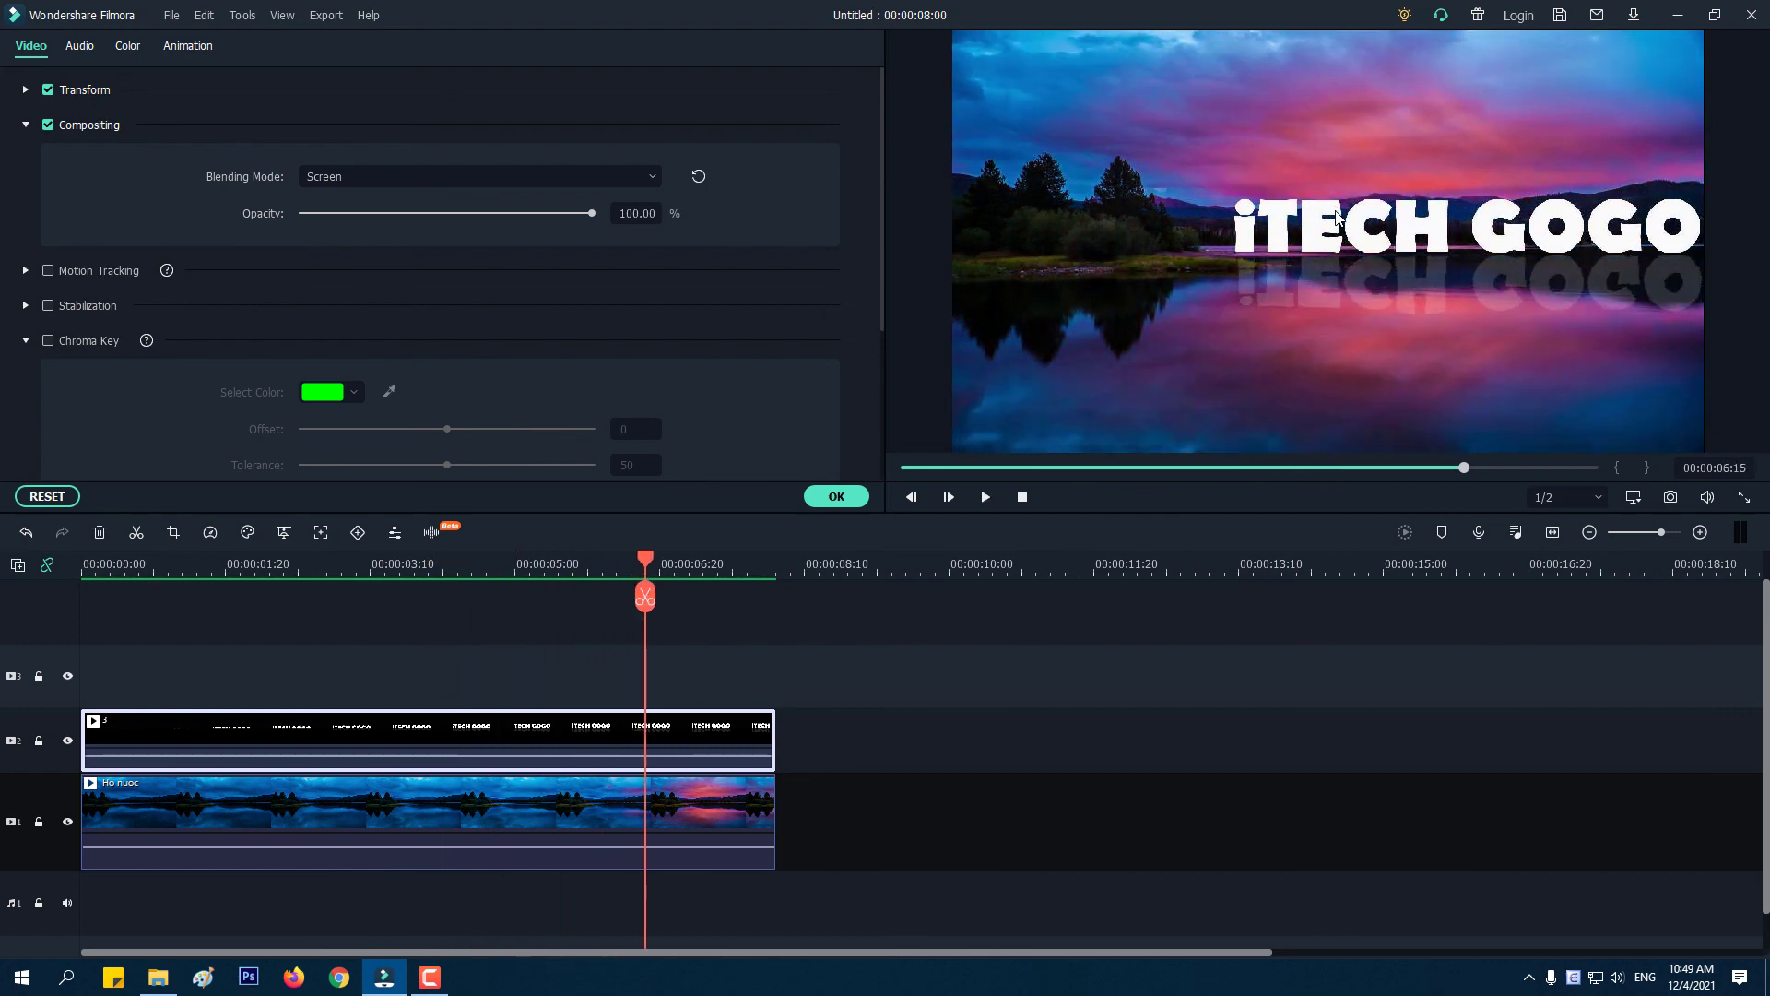